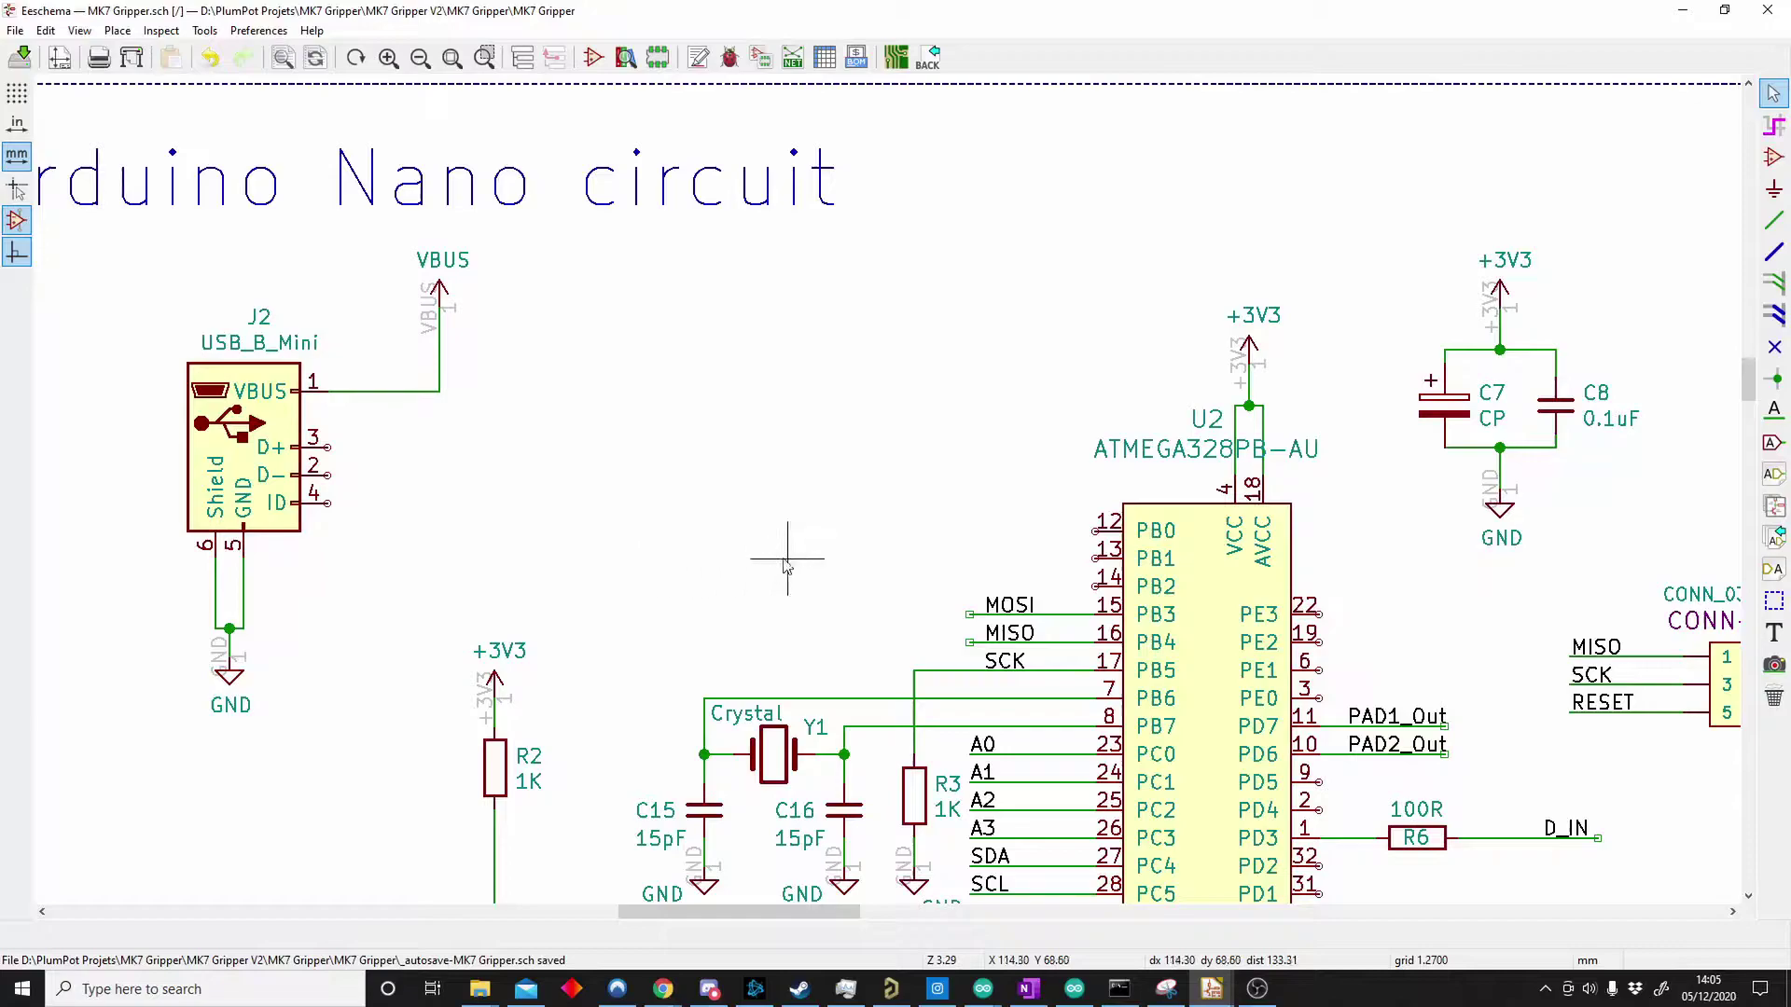
- Draw a wire from J2's D+ pin to U2 pin 12 (PB0)
{"action": "scroll", "coordinate": [782, 560], "scroll_direction": "down", "scroll_amount": 4}
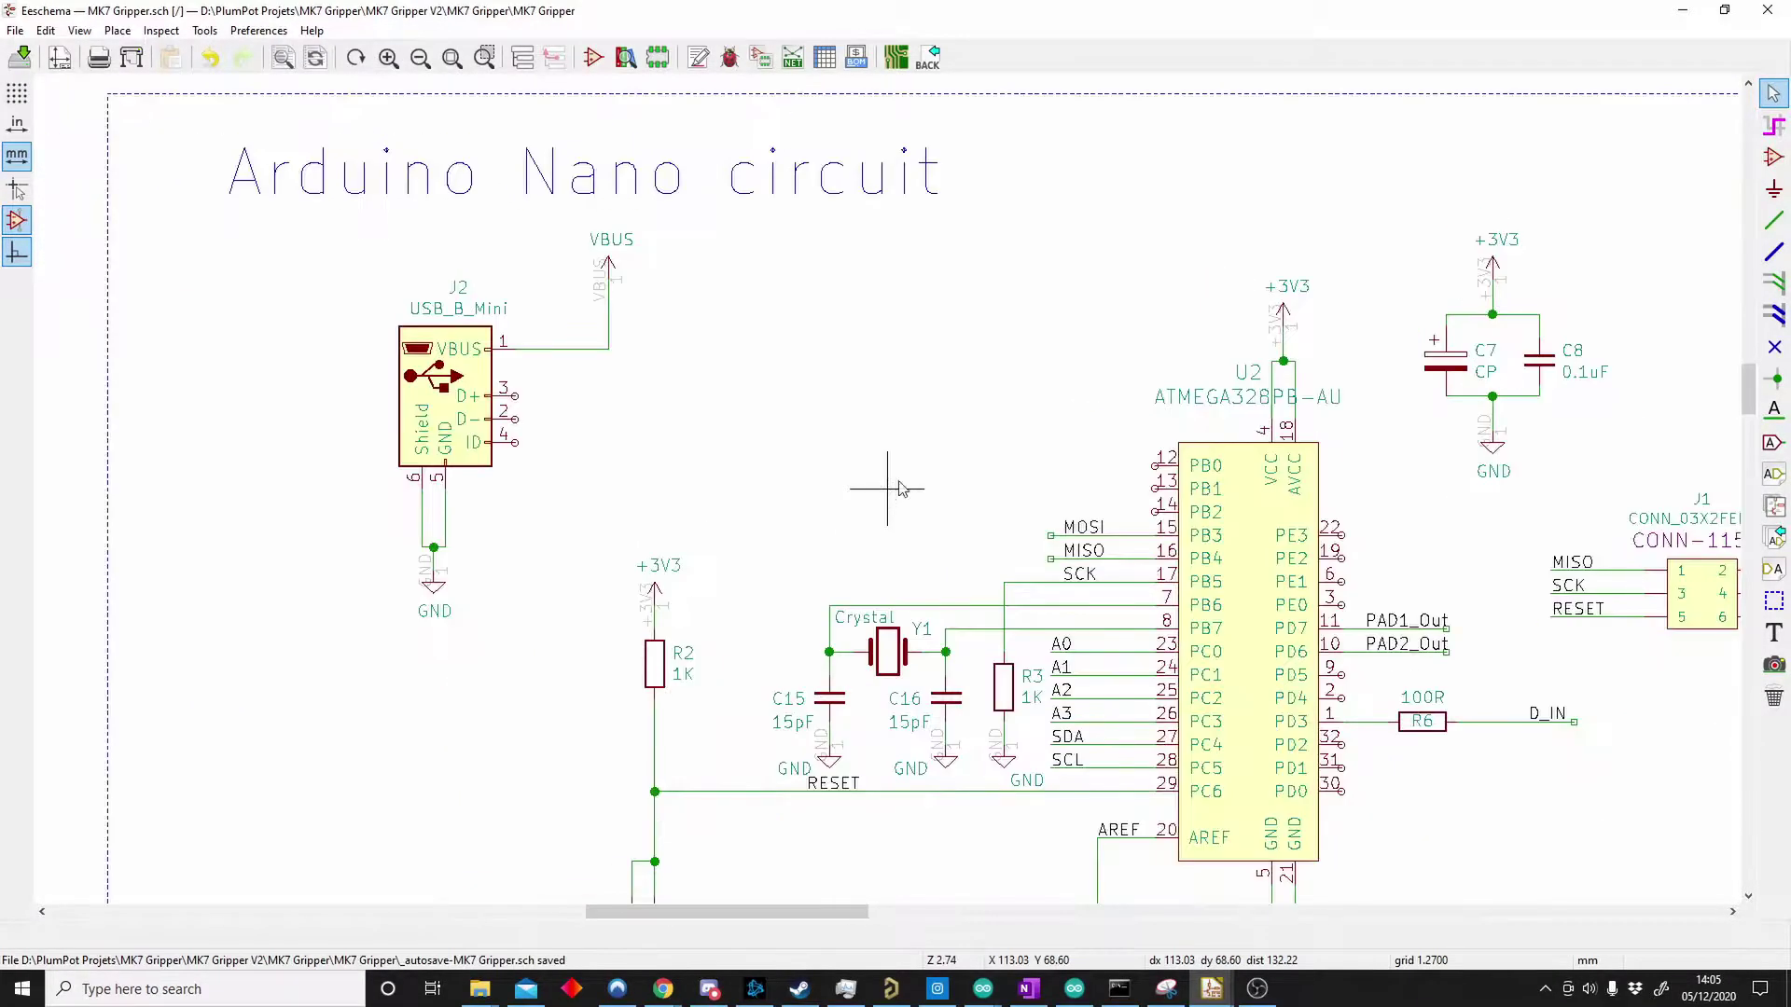
{"action": "middle_click_drag", "start_coordinate": [994, 465], "coordinate": [884, 473]}
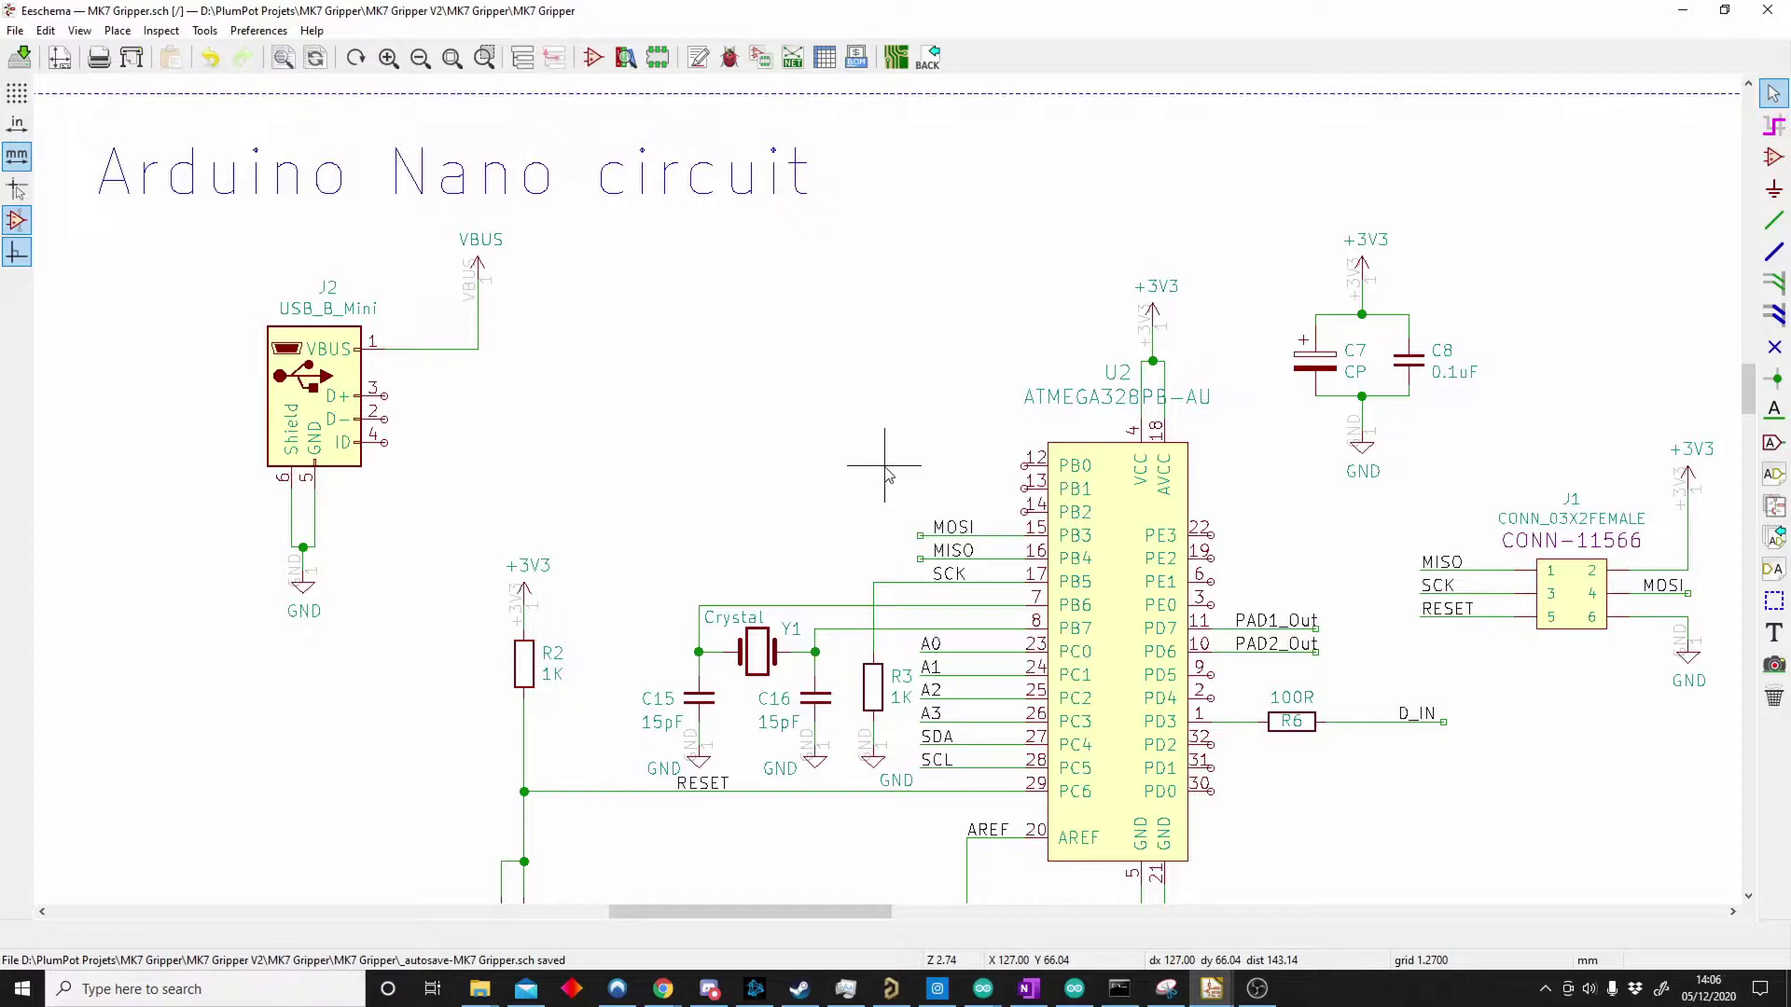
{"action": "middle_click_drag", "start_coordinate": [658, 425], "coordinate": [715, 415]}
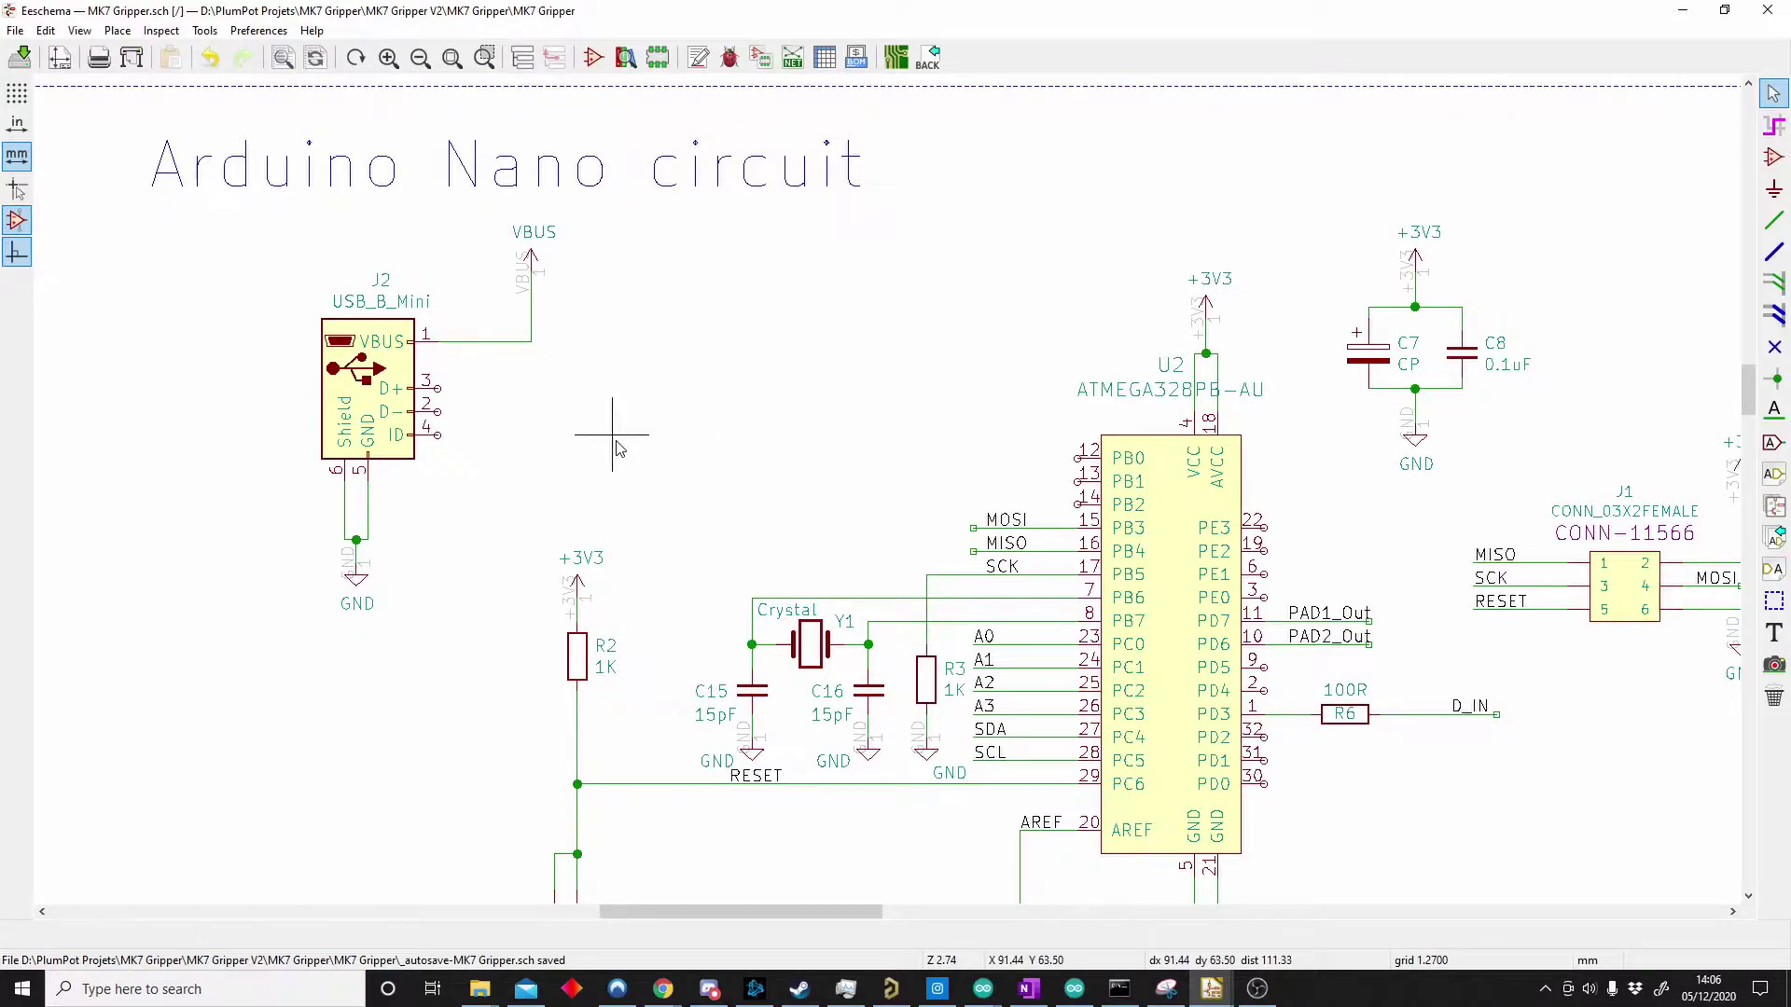
{"action": "middle_click_drag", "start_coordinate": [775, 446], "coordinate": [728, 443]}
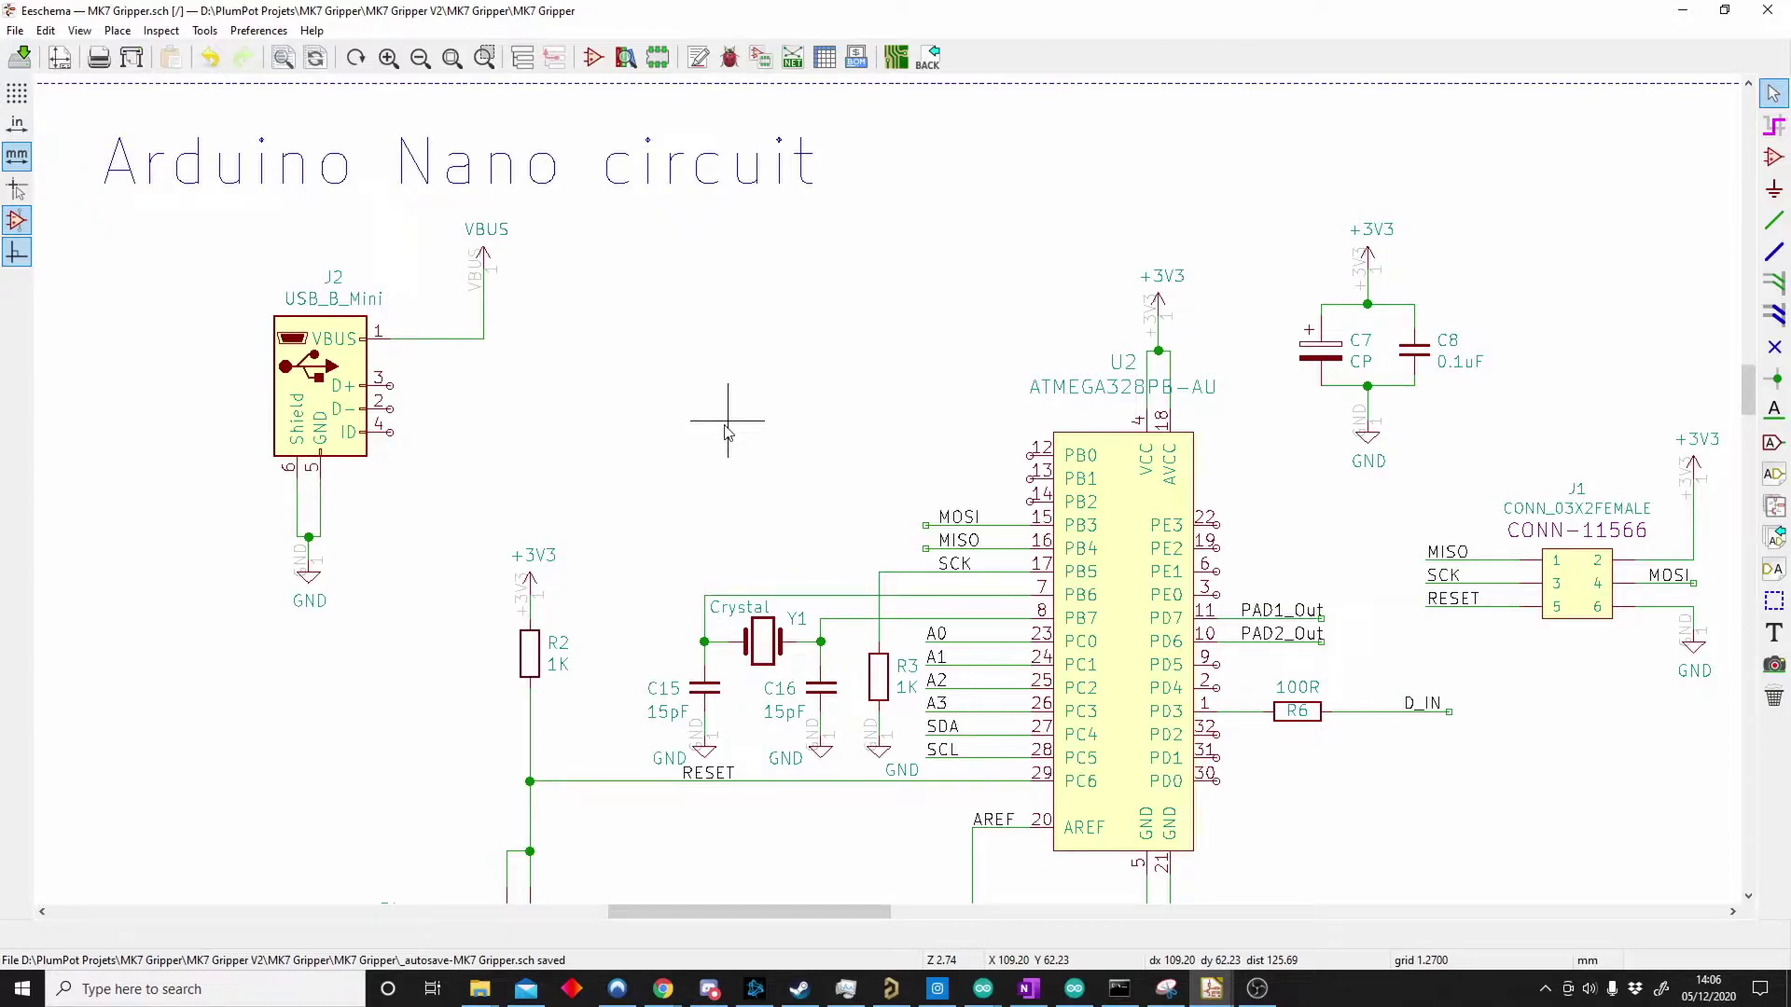
{"action": "middle_click_drag", "start_coordinate": [640, 380], "coordinate": [672, 408]}
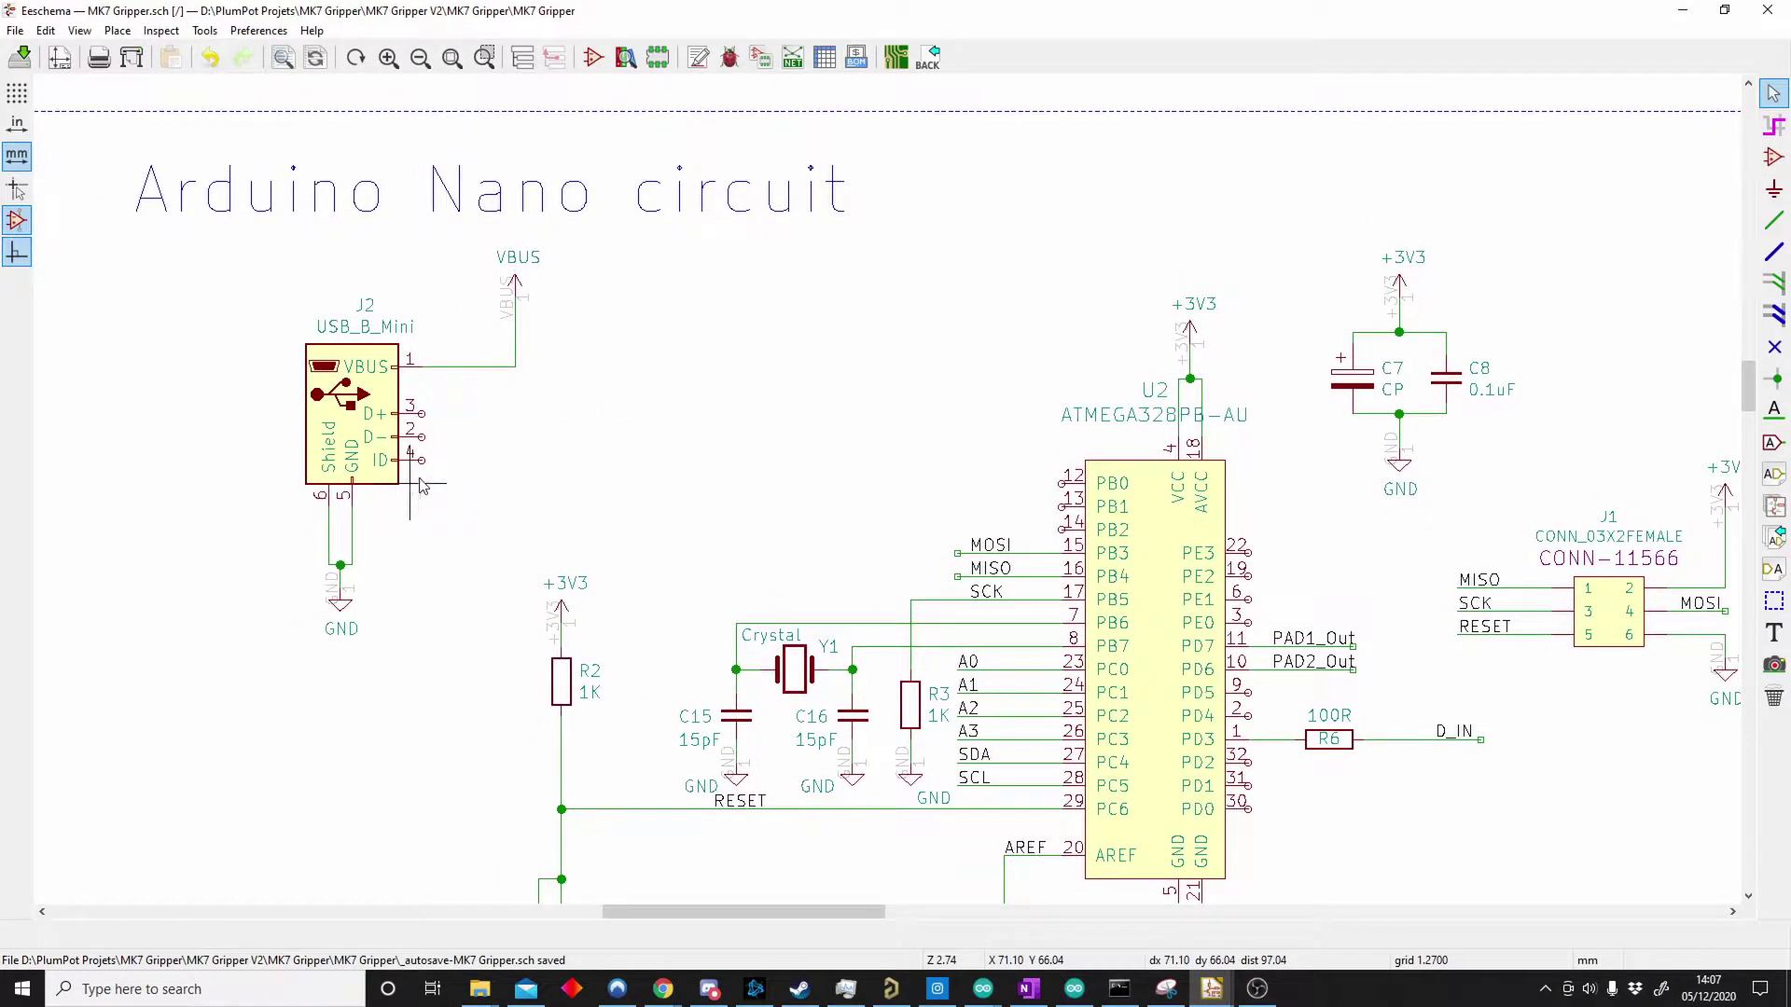
{"action": "middle_click_drag", "start_coordinate": [446, 452], "coordinate": [432, 484]}
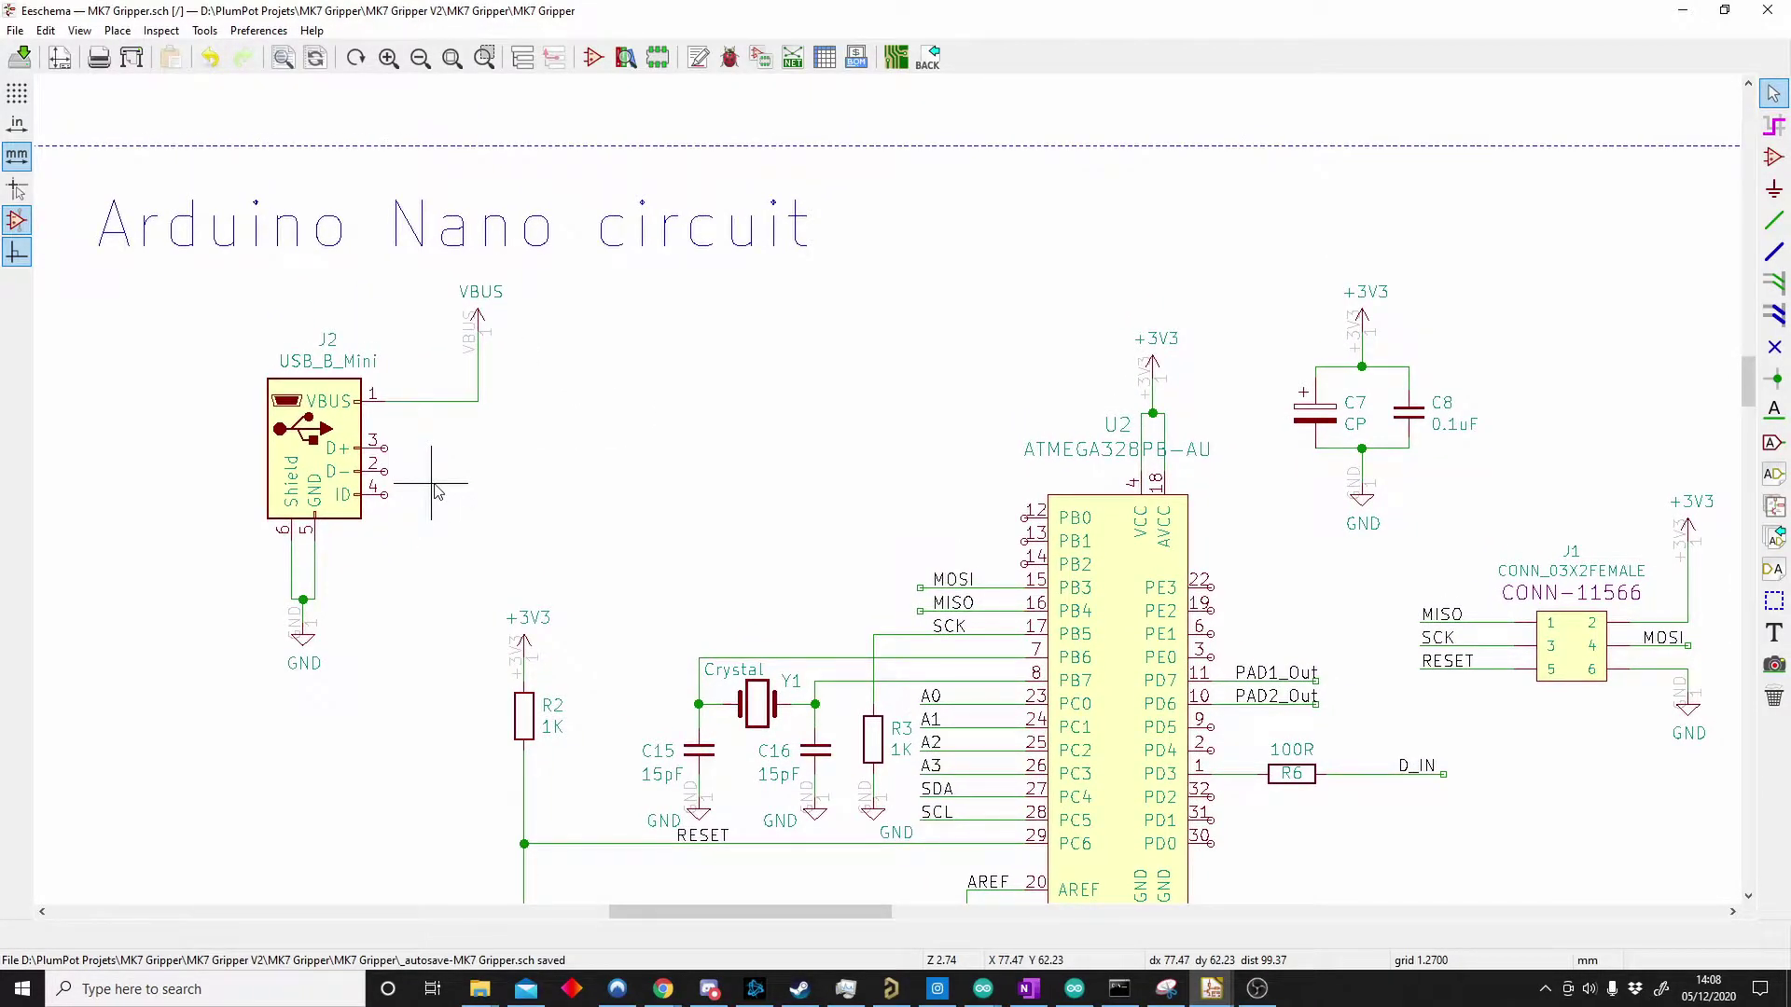
{"action": "key", "text": "w"}
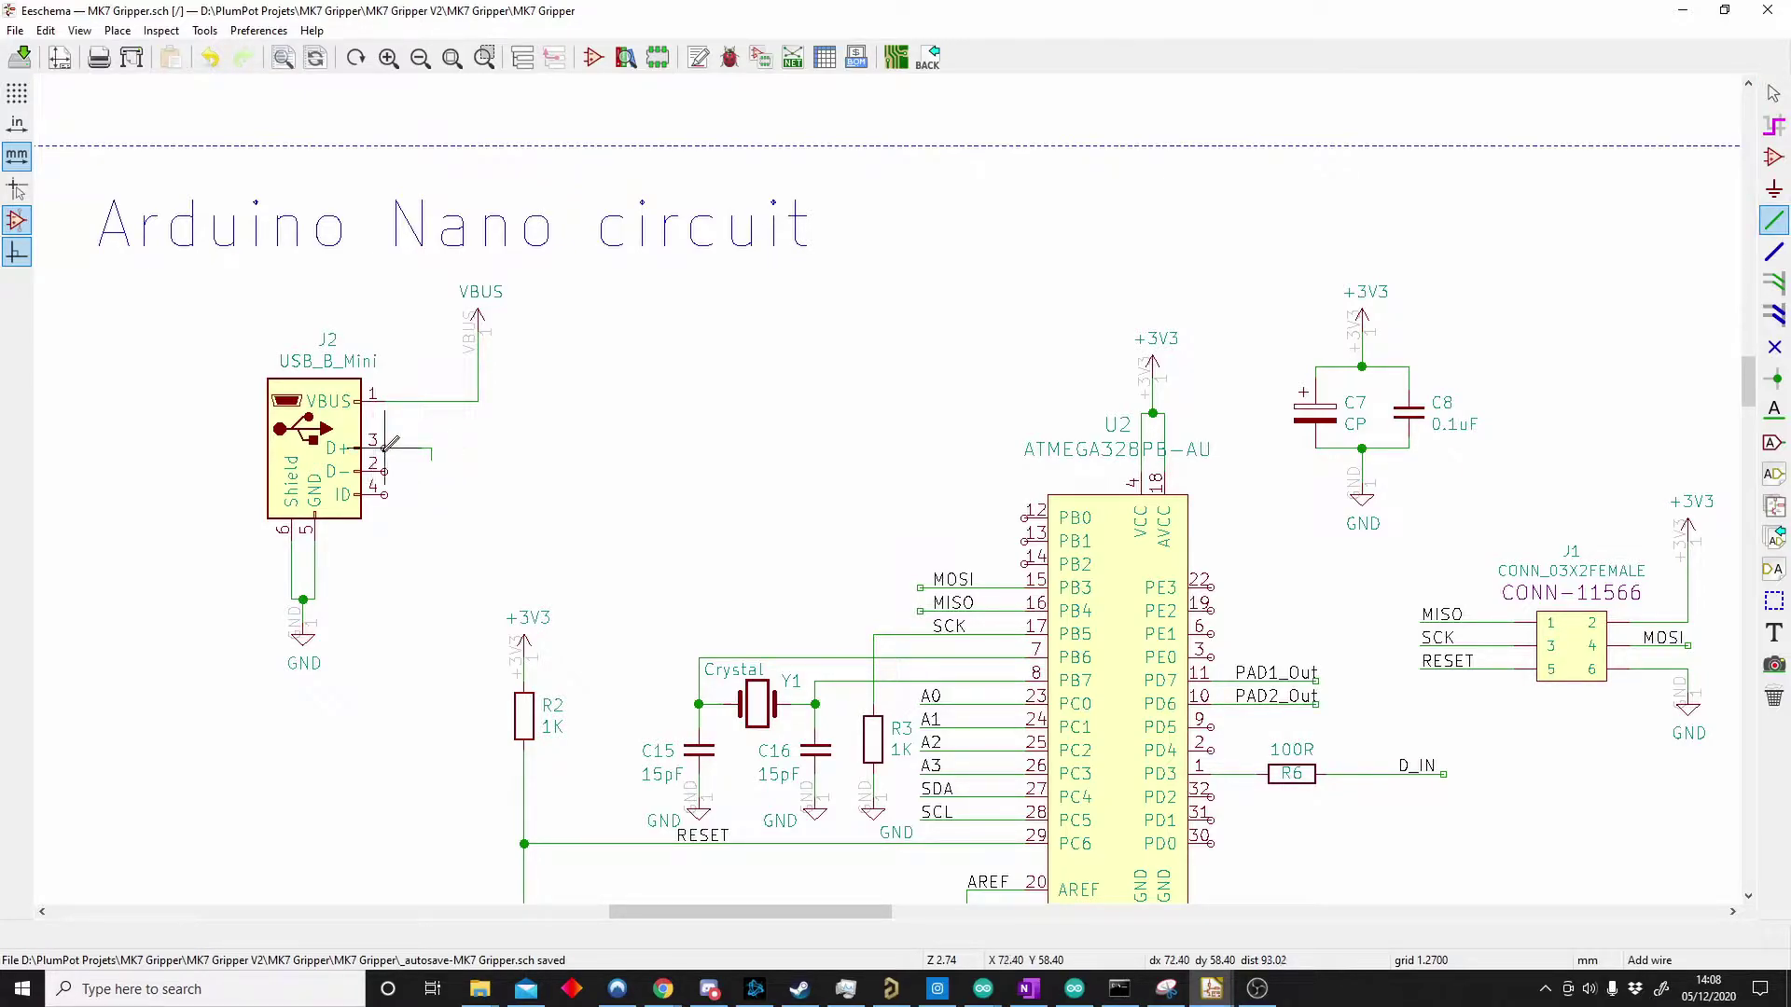
{"action": "left_click", "coordinate": [431, 459]}
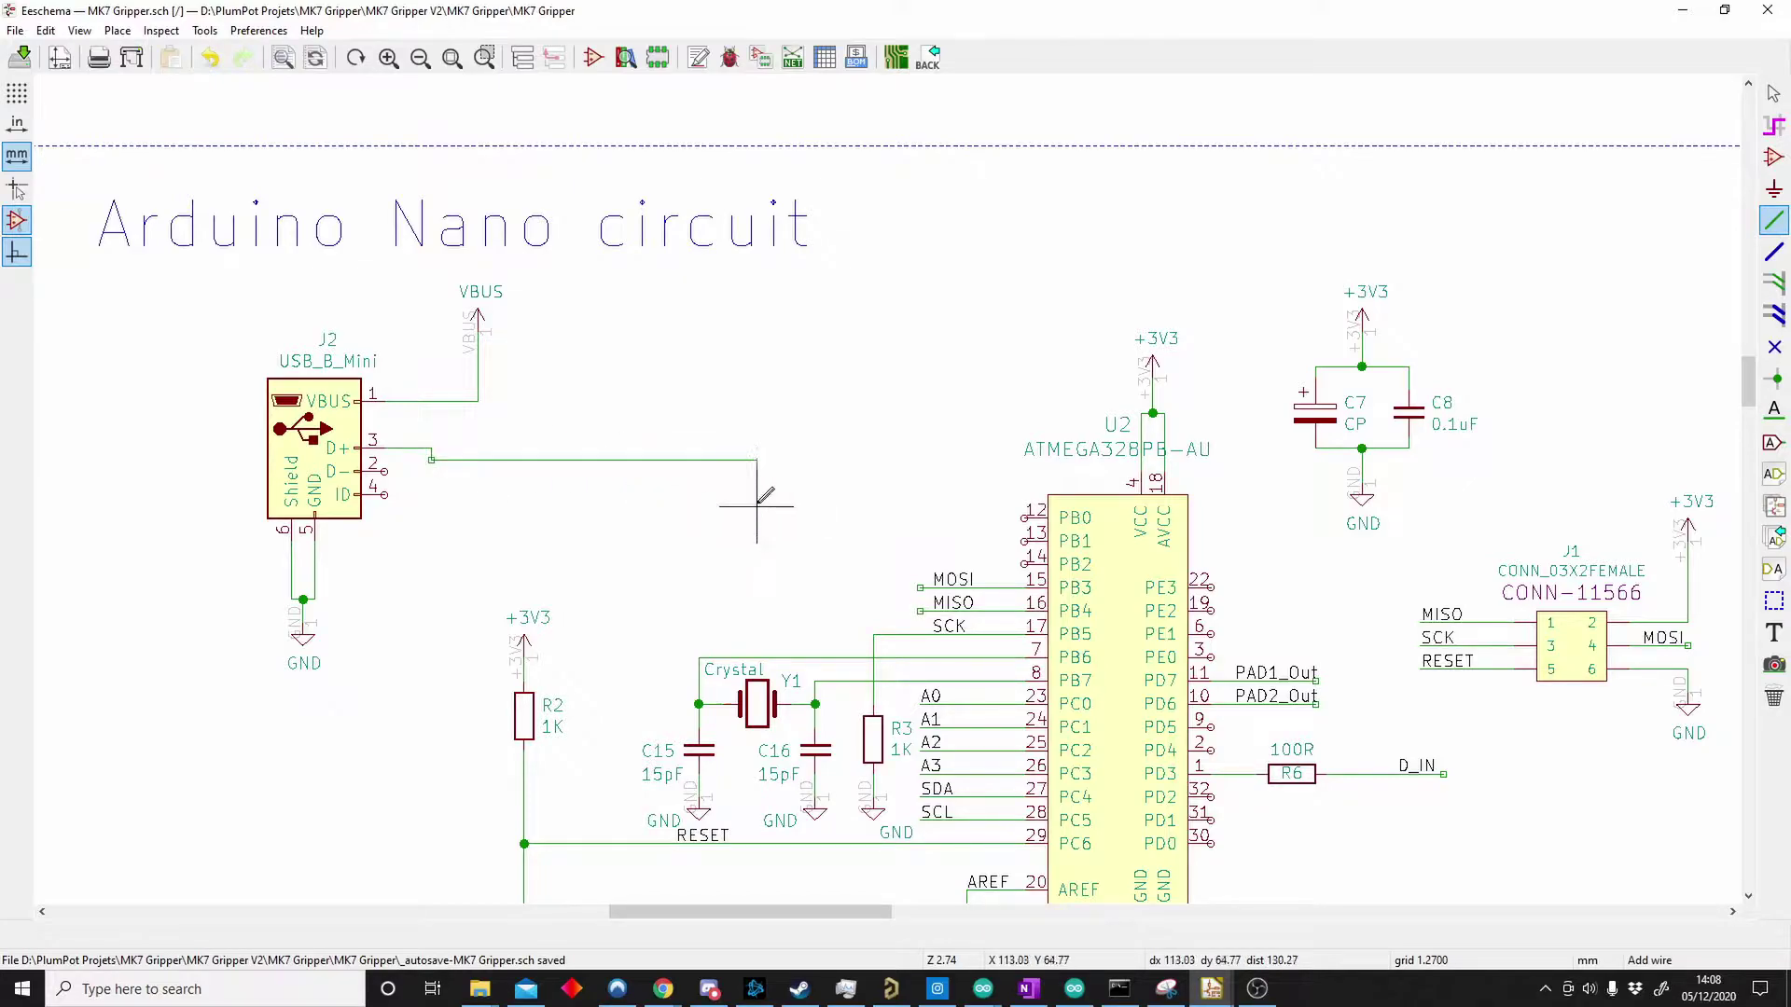
{"action": "left_click", "coordinate": [757, 507]}
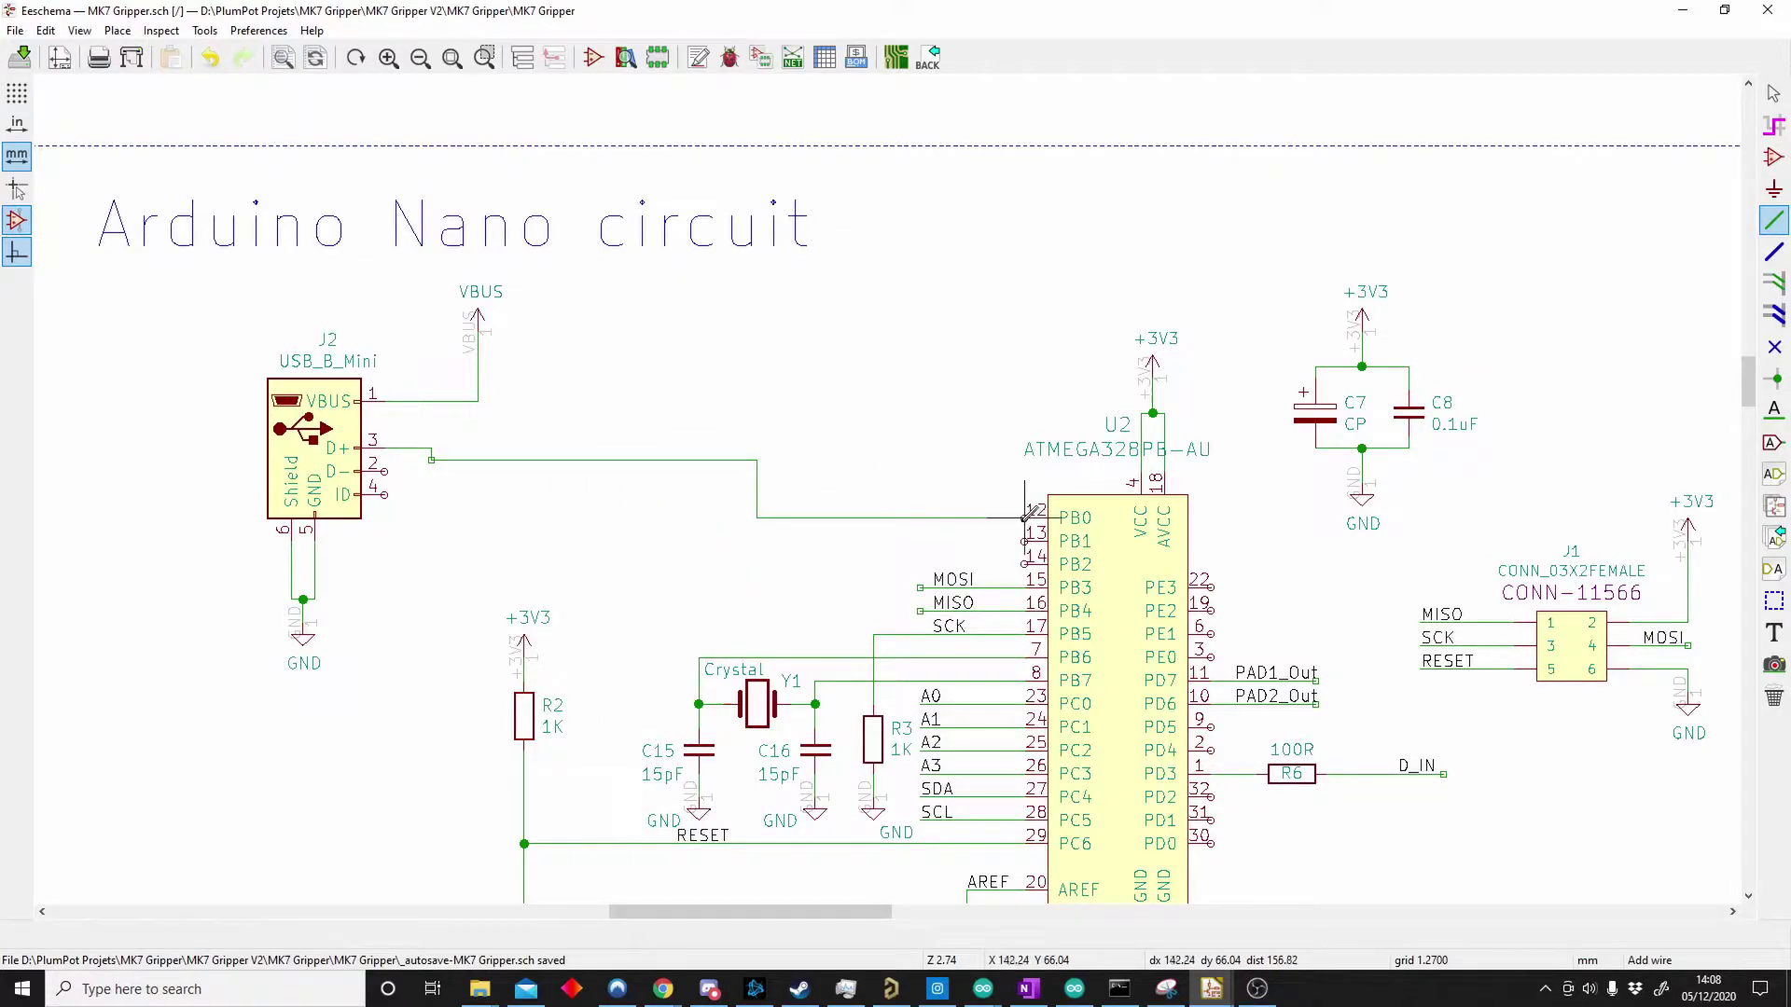
- Draw a wire from U2 pin 13 (PB1) to J2's D- pin
{"action": "left_click", "coordinate": [1032, 540]}
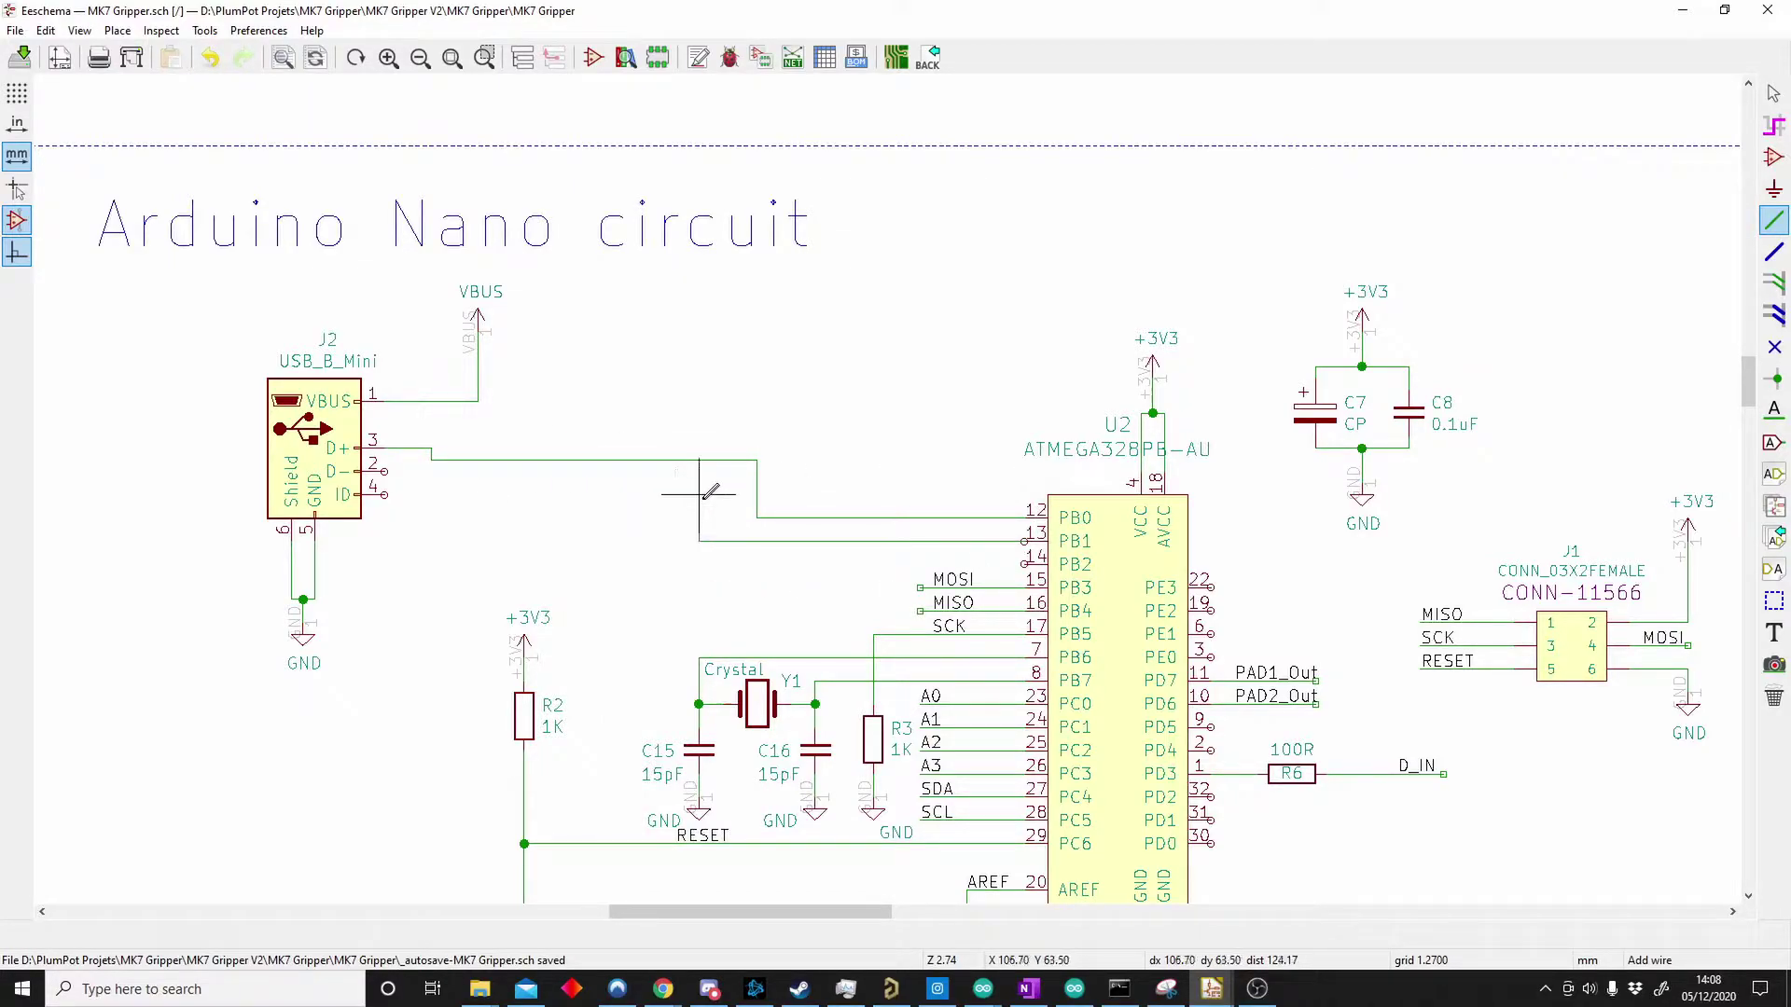
{"action": "left_click", "coordinate": [698, 483]}
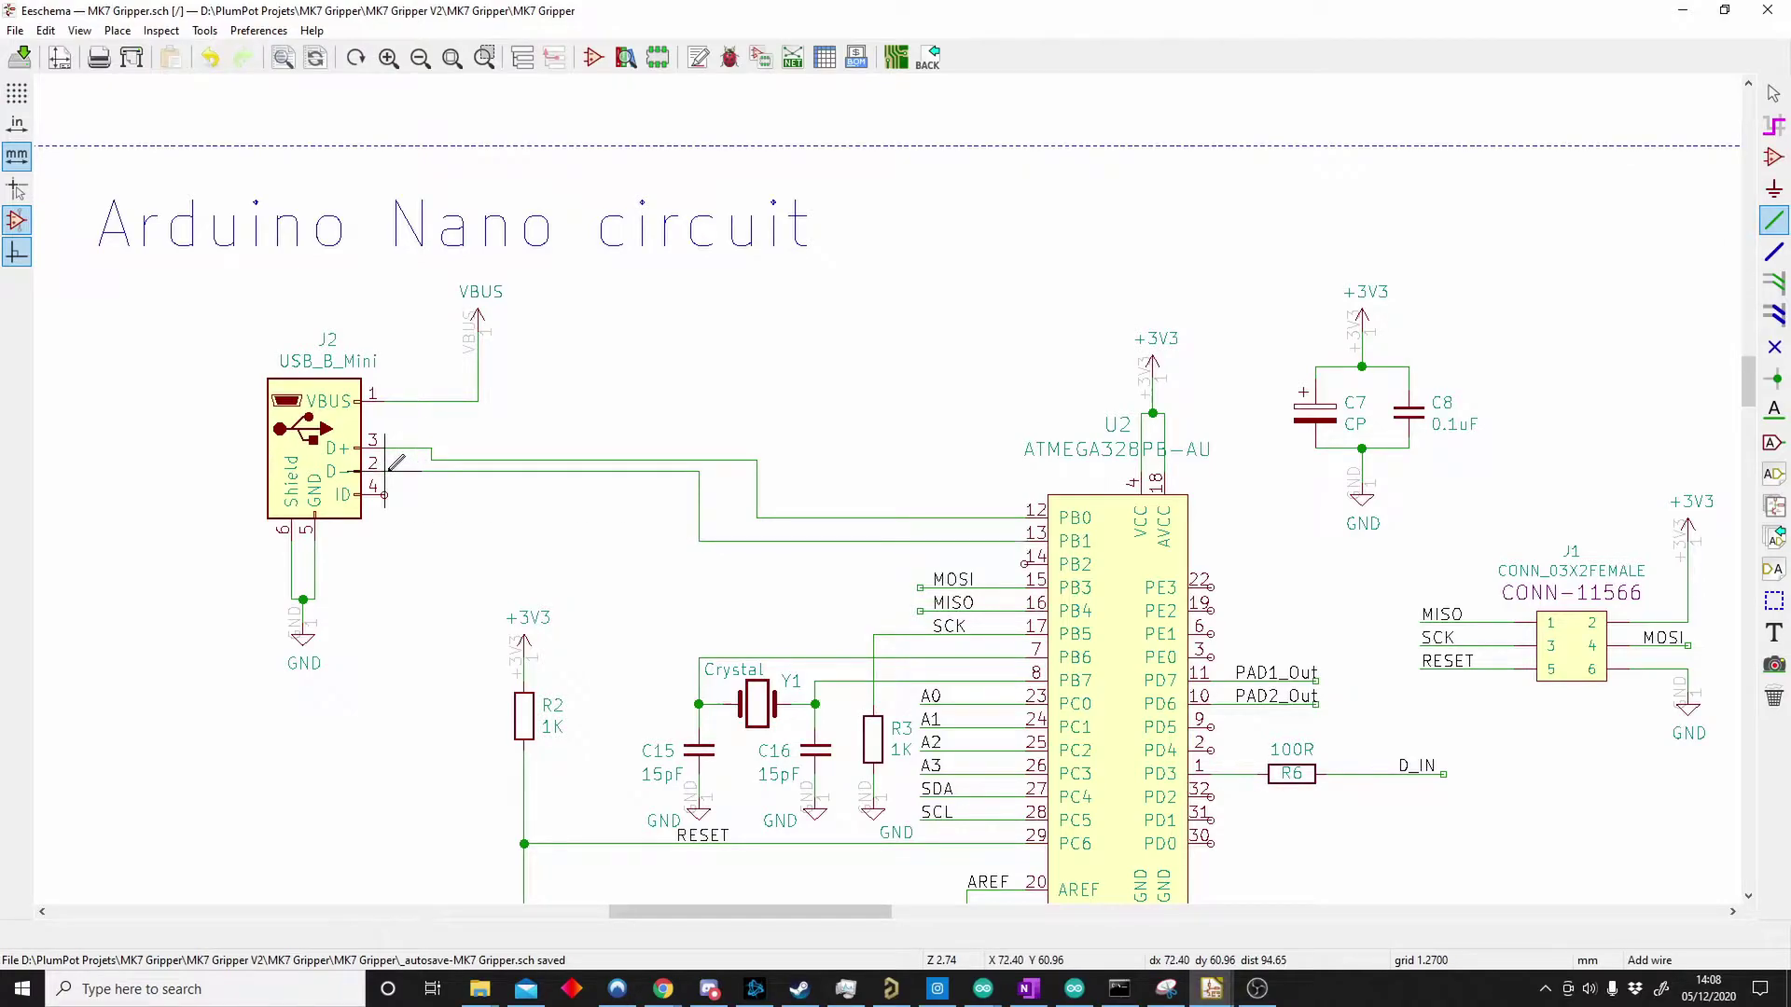
{"action": "key", "text": "Escape"}
{"action": "middle_click_drag", "start_coordinate": [1177, 471], "coordinate": [1073, 452]}
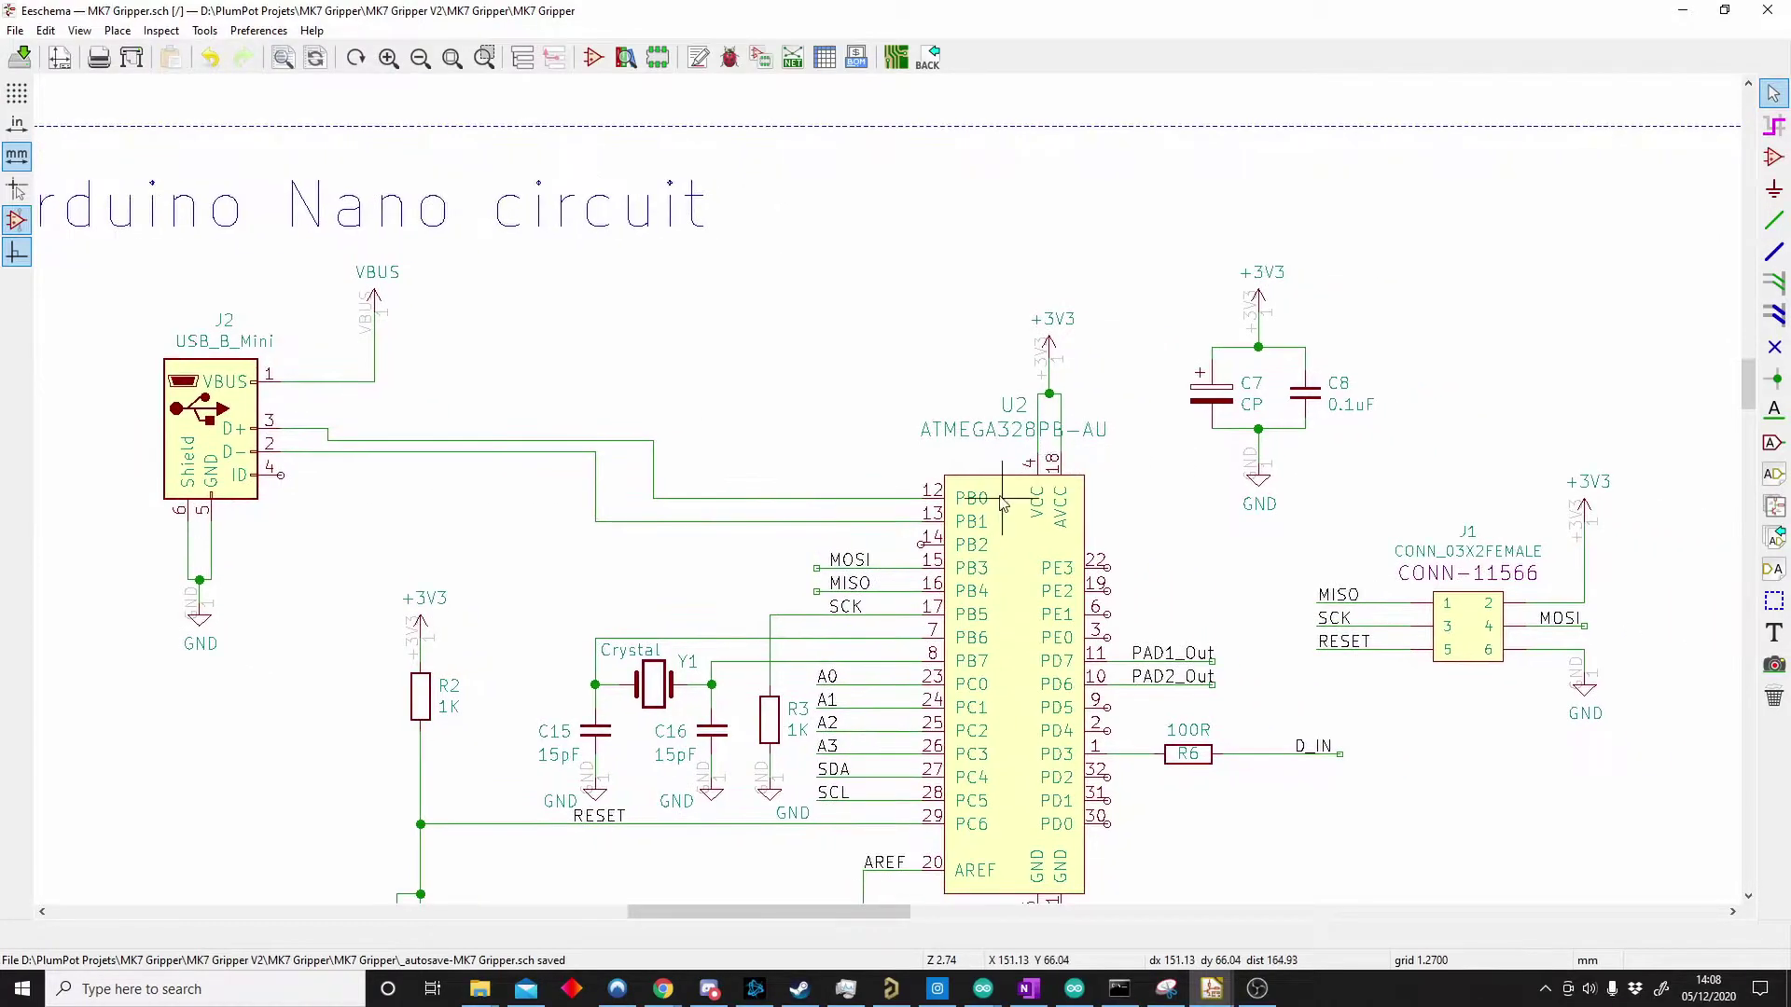
{"action": "scroll", "coordinate": [1003, 504], "scroll_direction": "up", "scroll_amount": 1}
{"action": "middle_click_drag", "start_coordinate": [792, 435], "coordinate": [929, 449]}
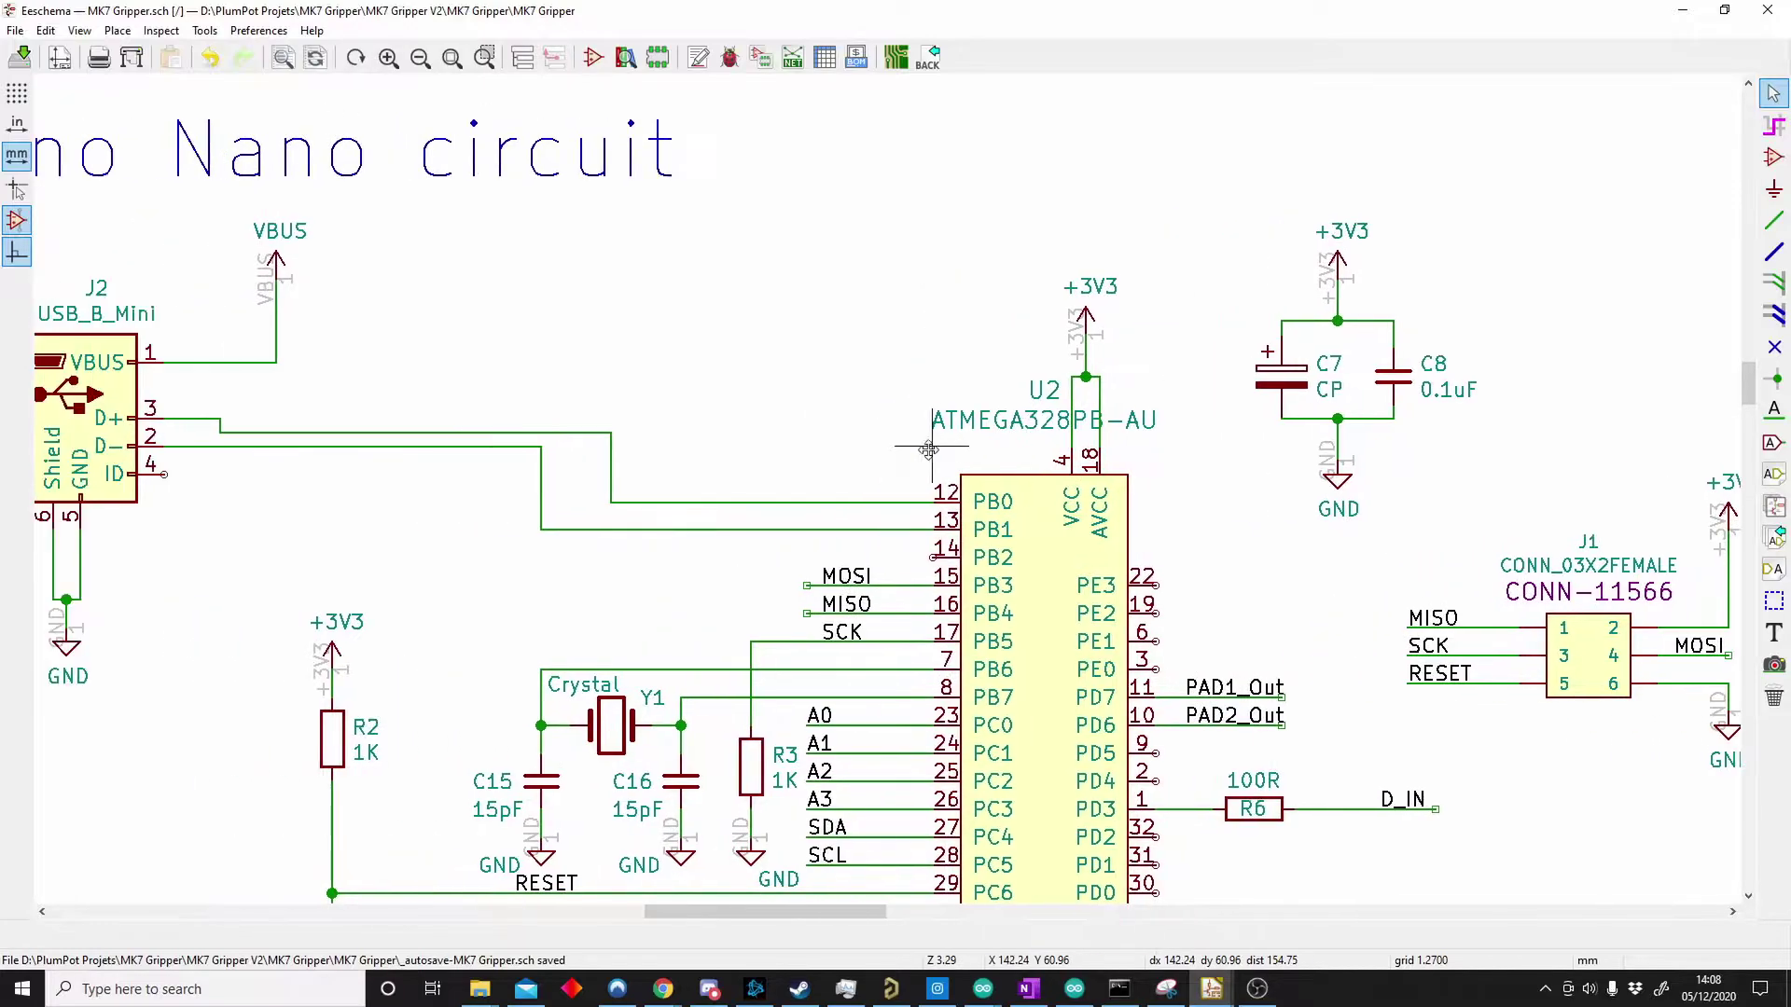
{"action": "middle_click_drag", "start_coordinate": [625, 446], "coordinate": [870, 500]}
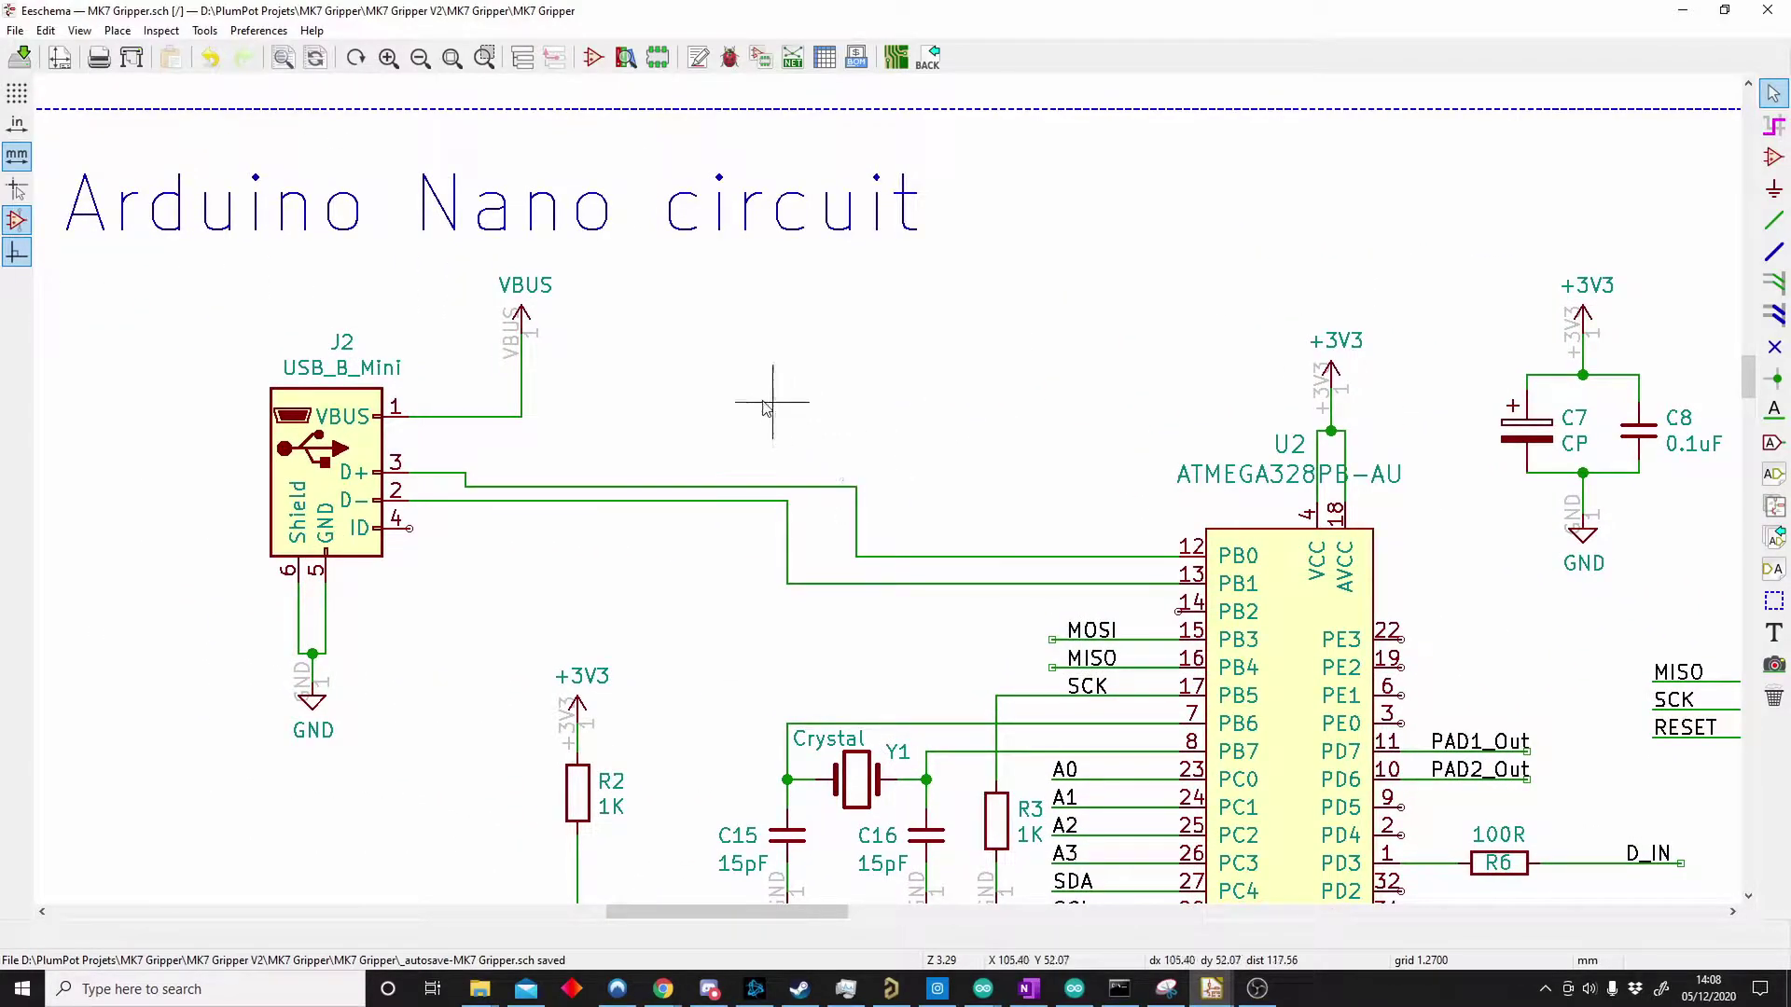
- Run Update PCB from Schematic and apply the netlist changes to the board
{"action": "left_click", "coordinate": [204, 31]}
{"action": "left_click", "coordinate": [205, 31]}
{"action": "left_click", "coordinate": [258, 31]}
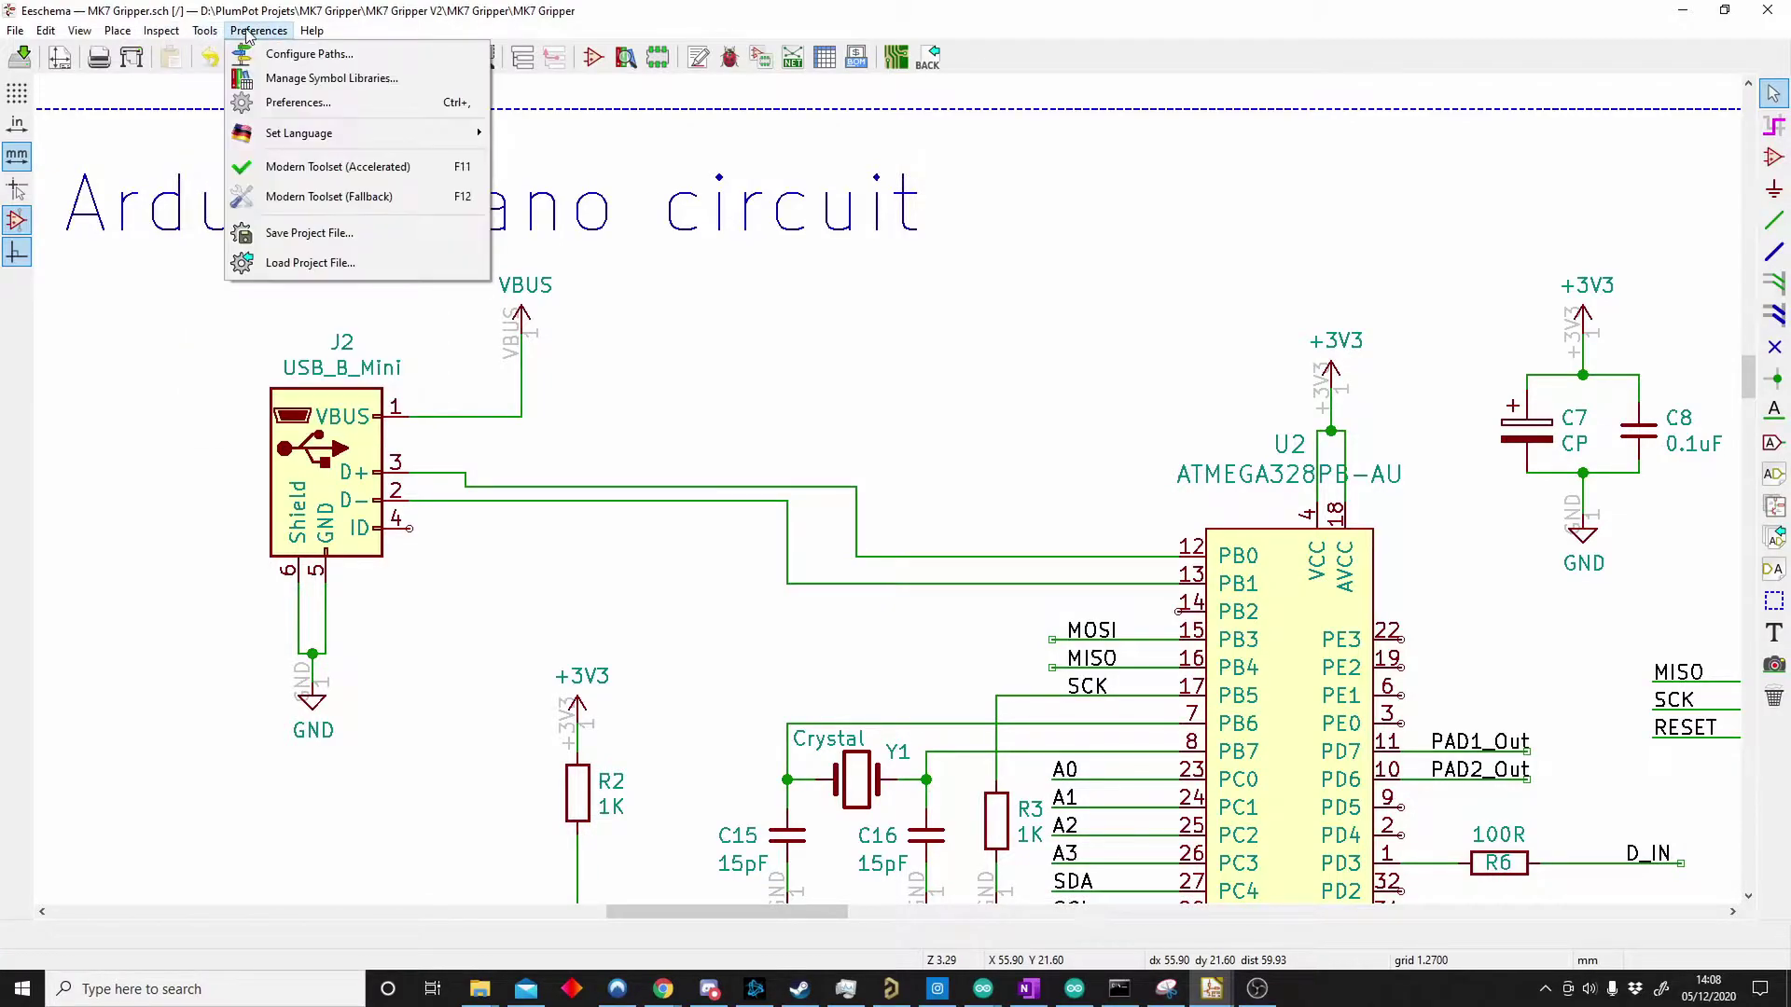
{"action": "mouse_move", "coordinate": [191, 35]}
{"action": "left_click", "coordinate": [280, 57]}
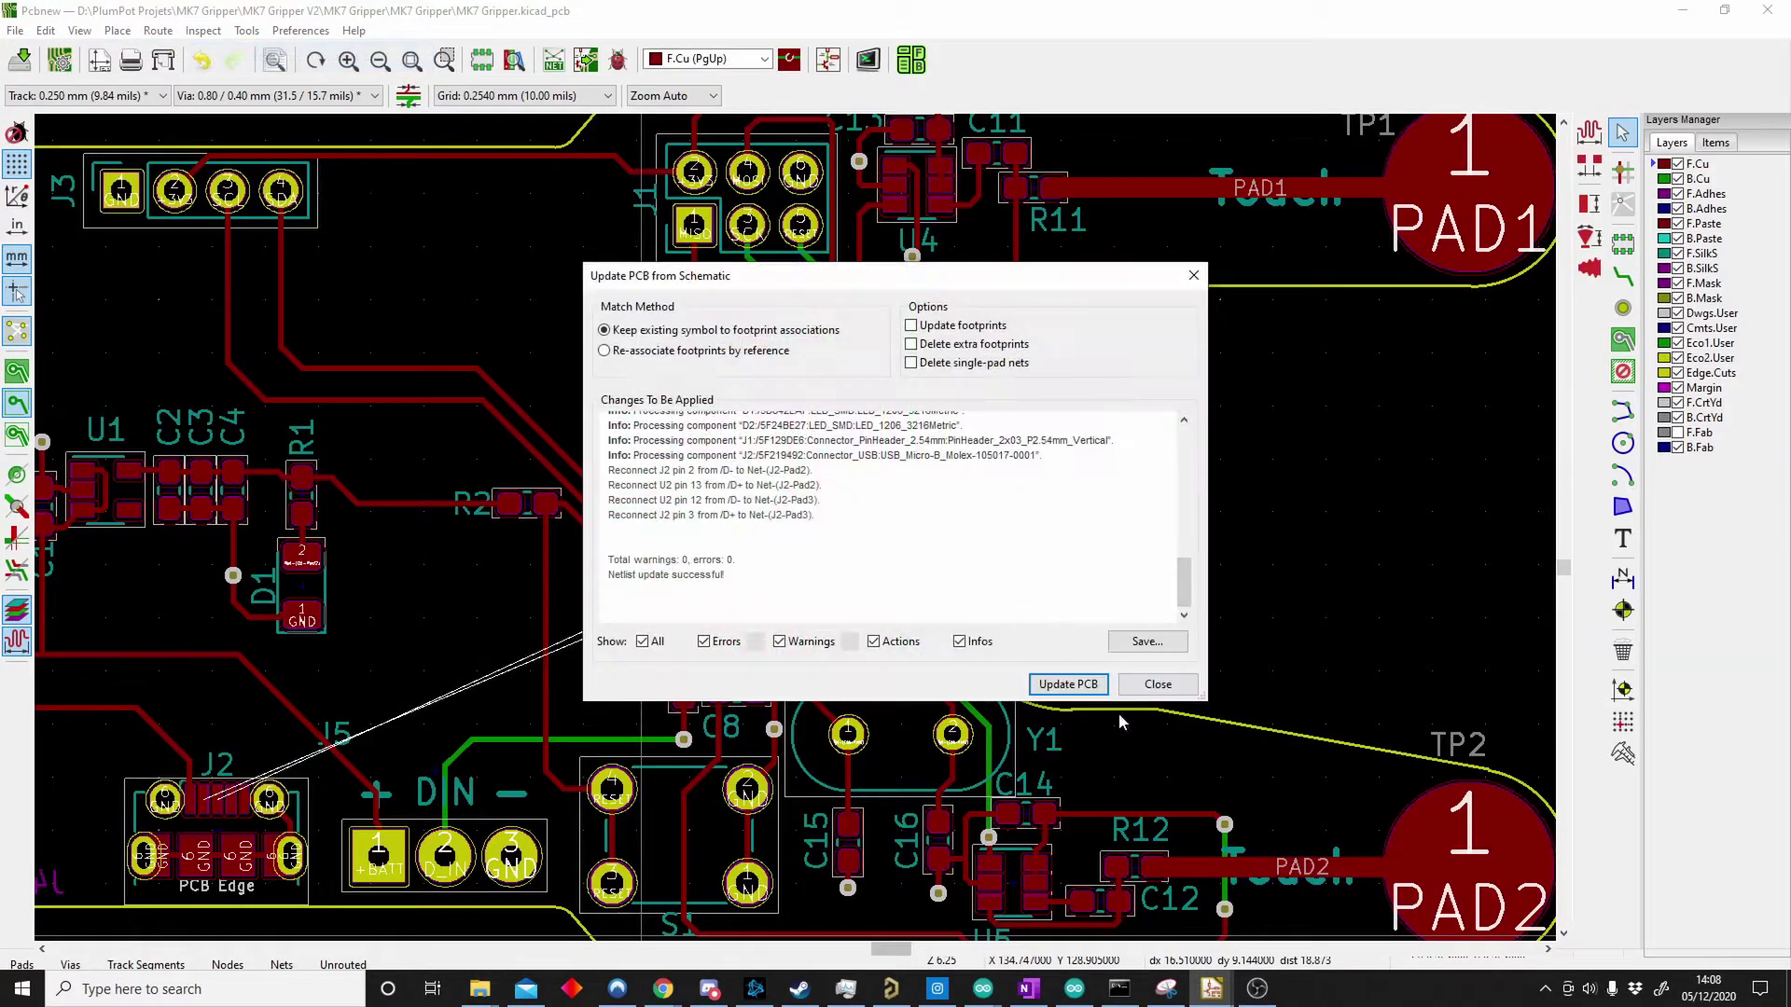
{"action": "left_click", "coordinate": [1063, 684]}
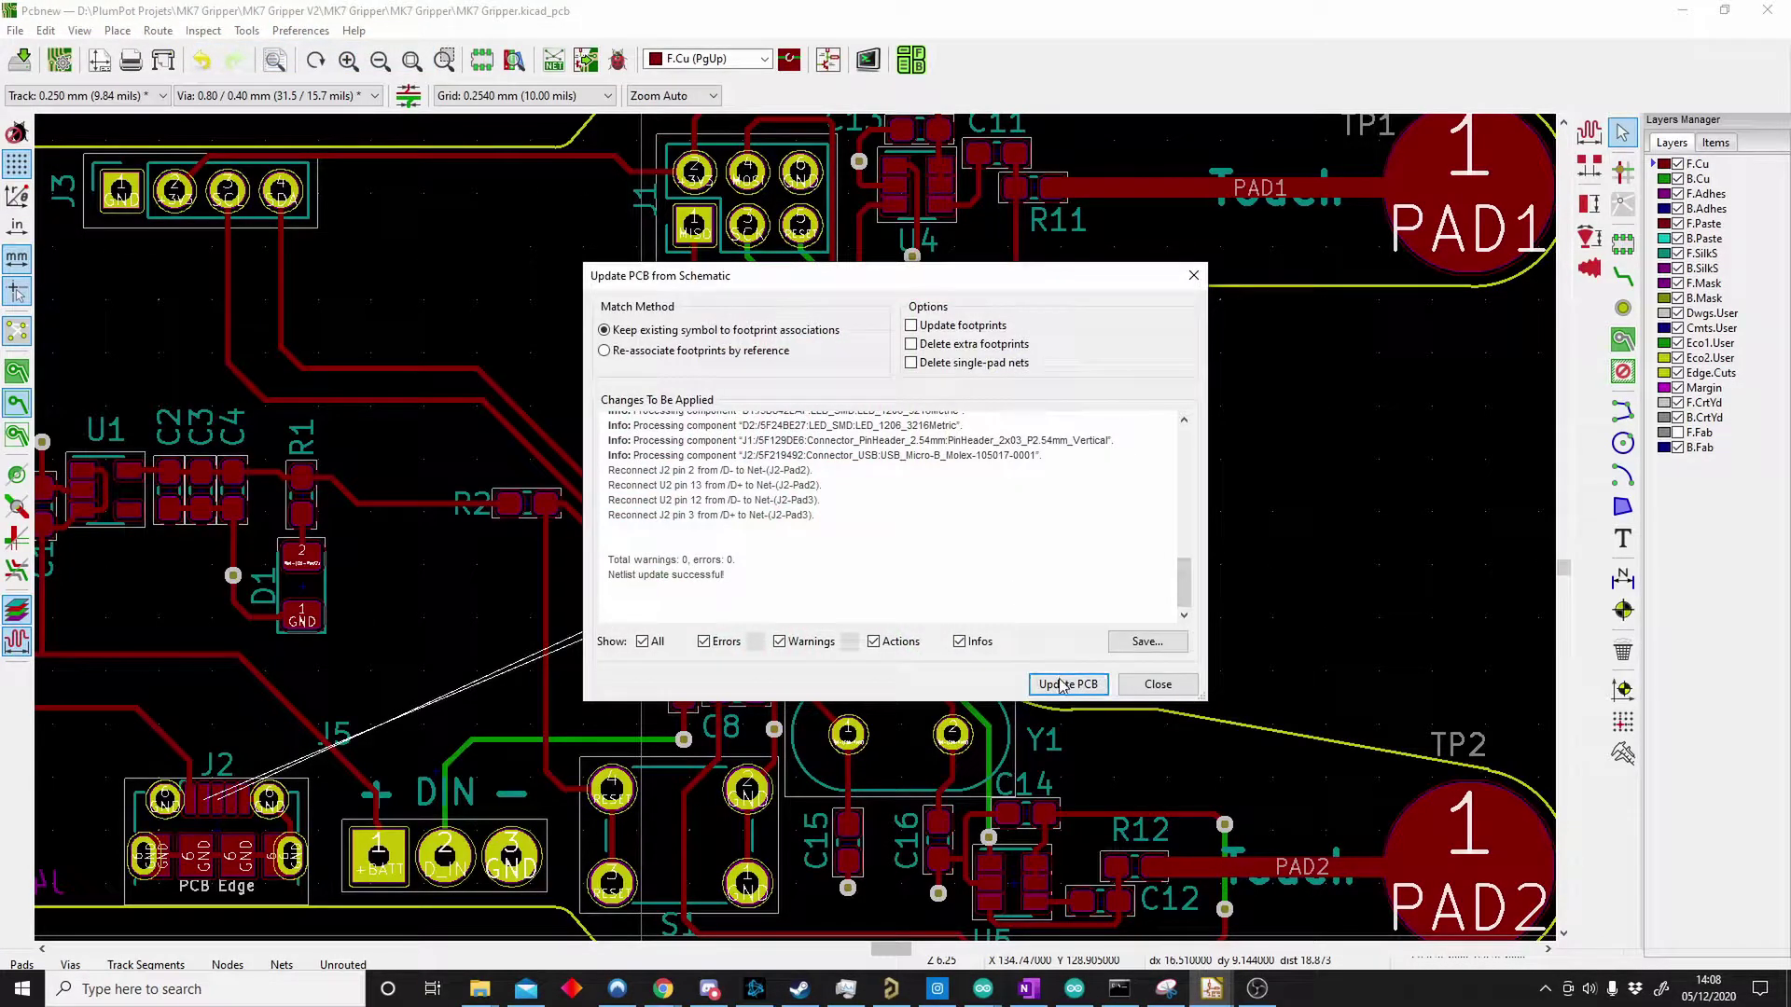
{"action": "left_click", "coordinate": [1154, 685]}
- Check the board in the 3D viewer, then zoom the layout around J2
{"action": "scroll", "coordinate": [797, 534], "scroll_direction": "down", "scroll_amount": 5}
{"action": "scroll", "coordinate": [798, 535], "scroll_direction": "up", "scroll_amount": 3}
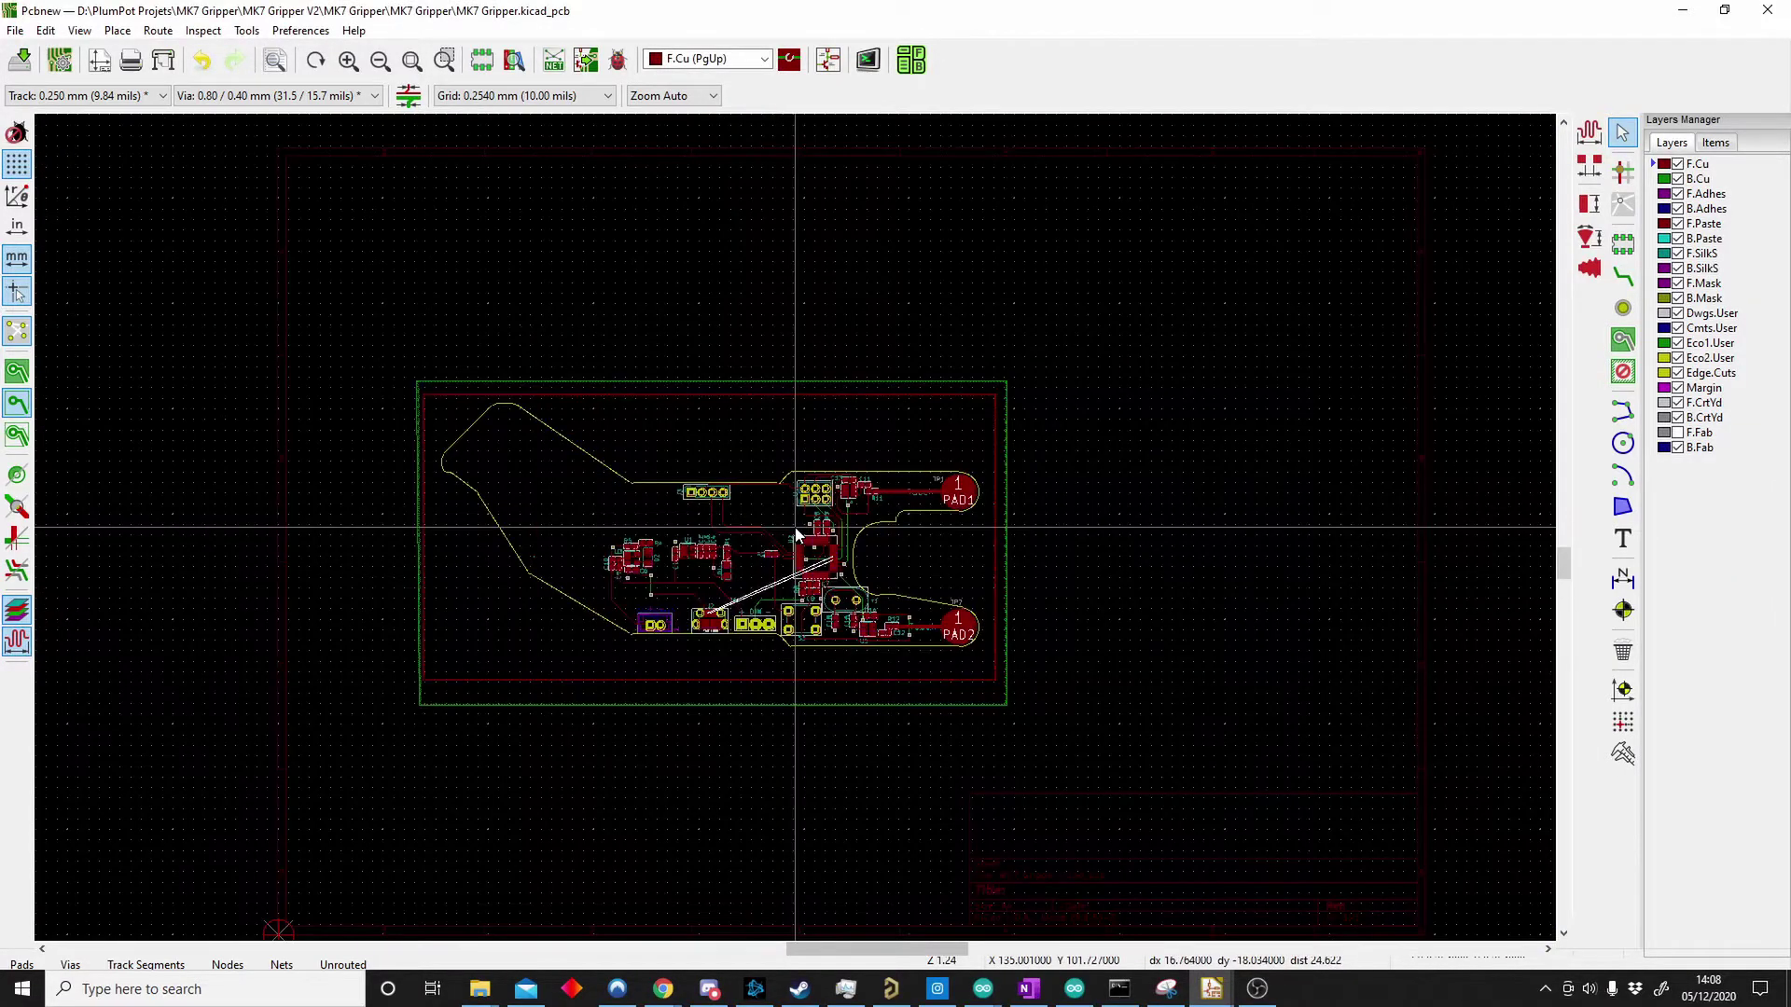
{"action": "key", "text": "alt+3"}
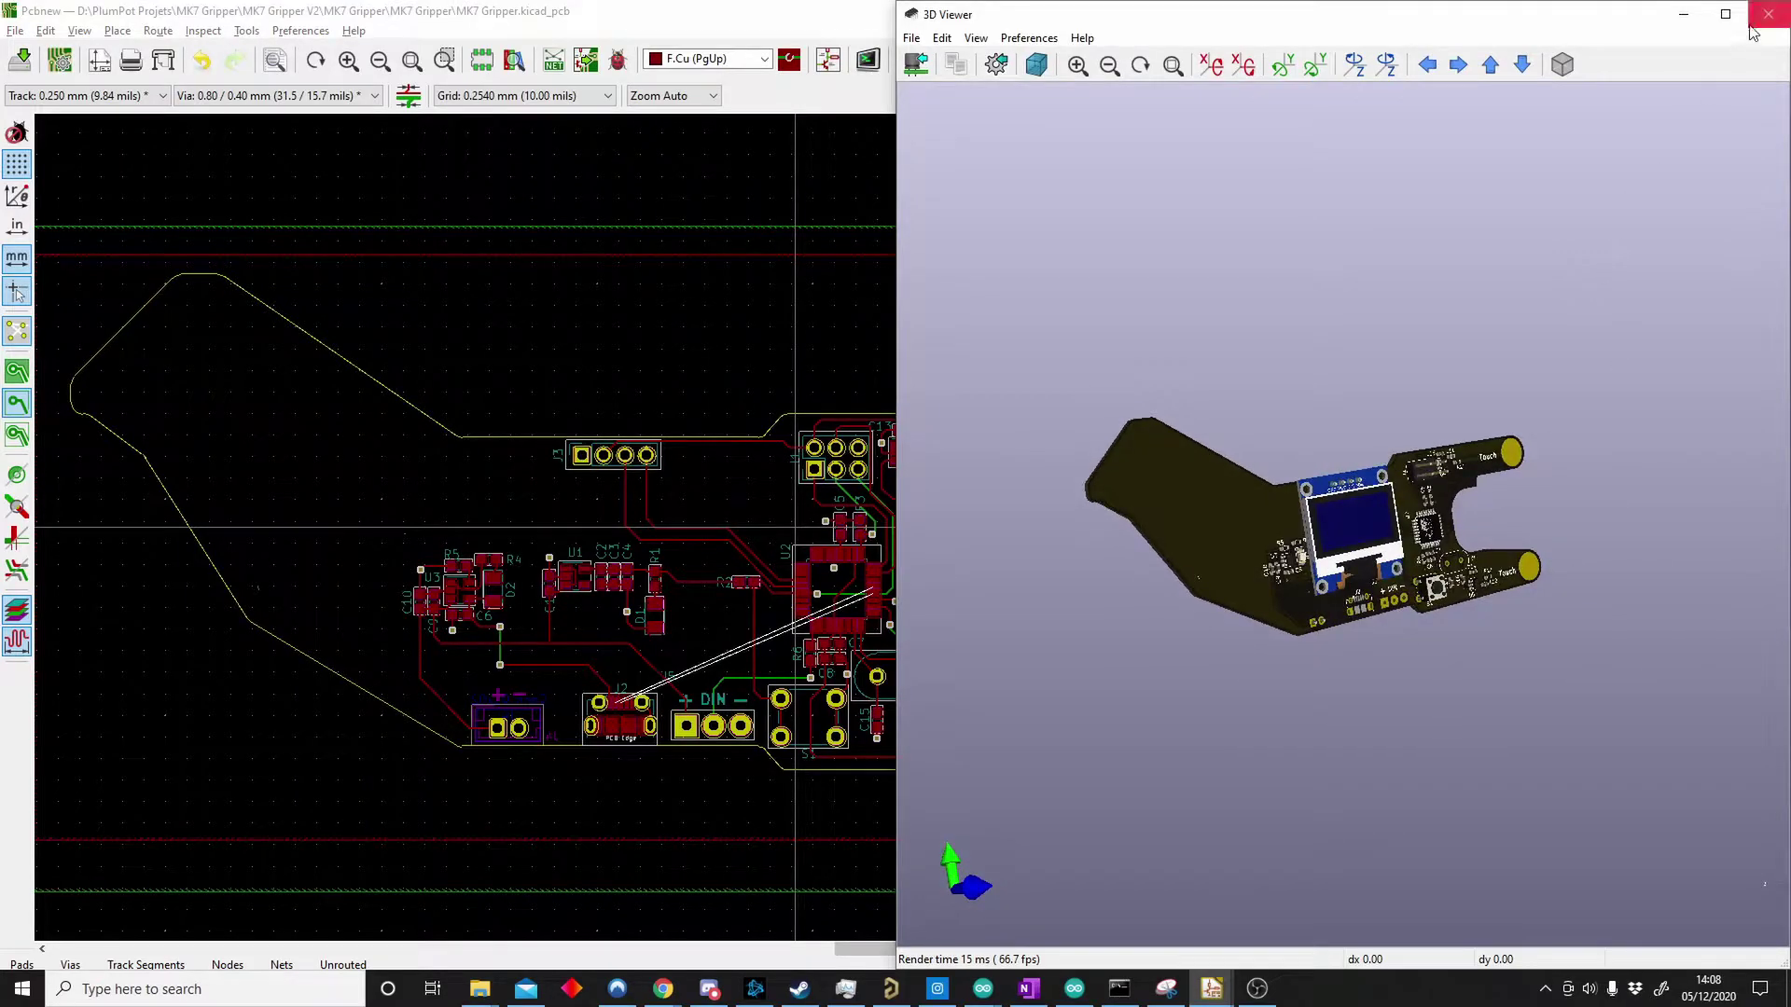
{"action": "left_click", "coordinate": [1767, 14]}
{"action": "scroll", "coordinate": [678, 718], "scroll_direction": "up", "scroll_amount": 8}
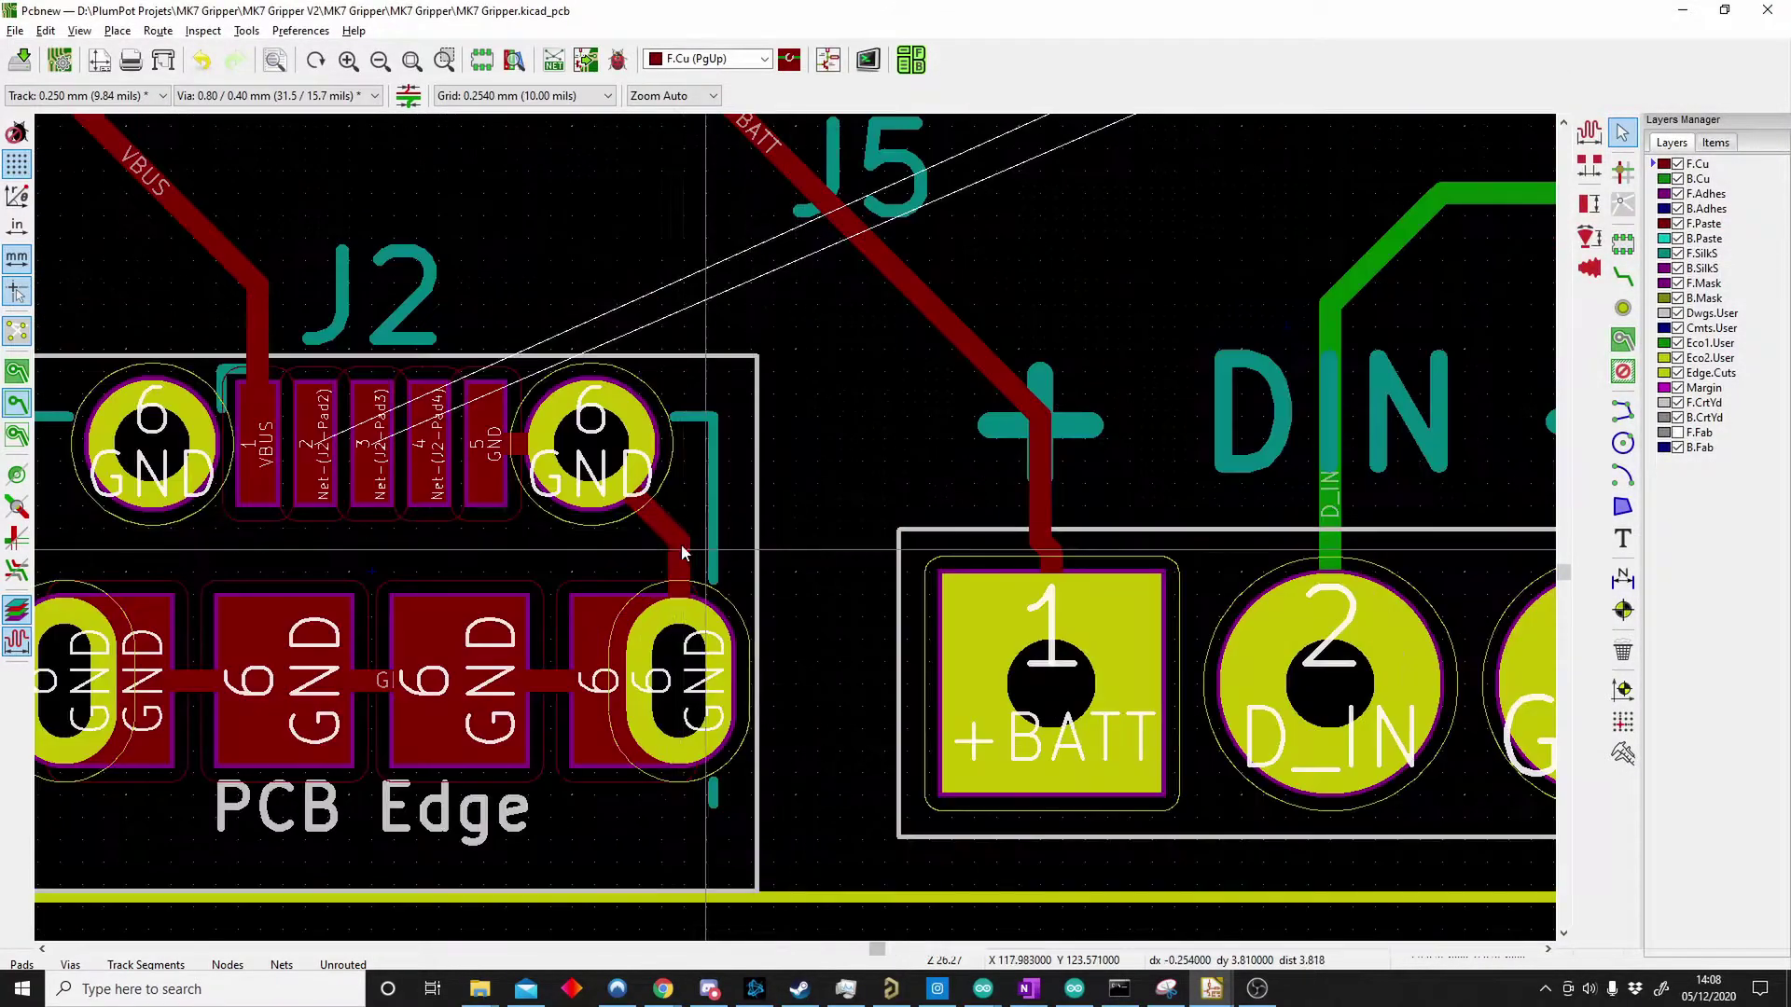
{"action": "scroll", "coordinate": [563, 484], "scroll_direction": "down", "scroll_amount": 5}
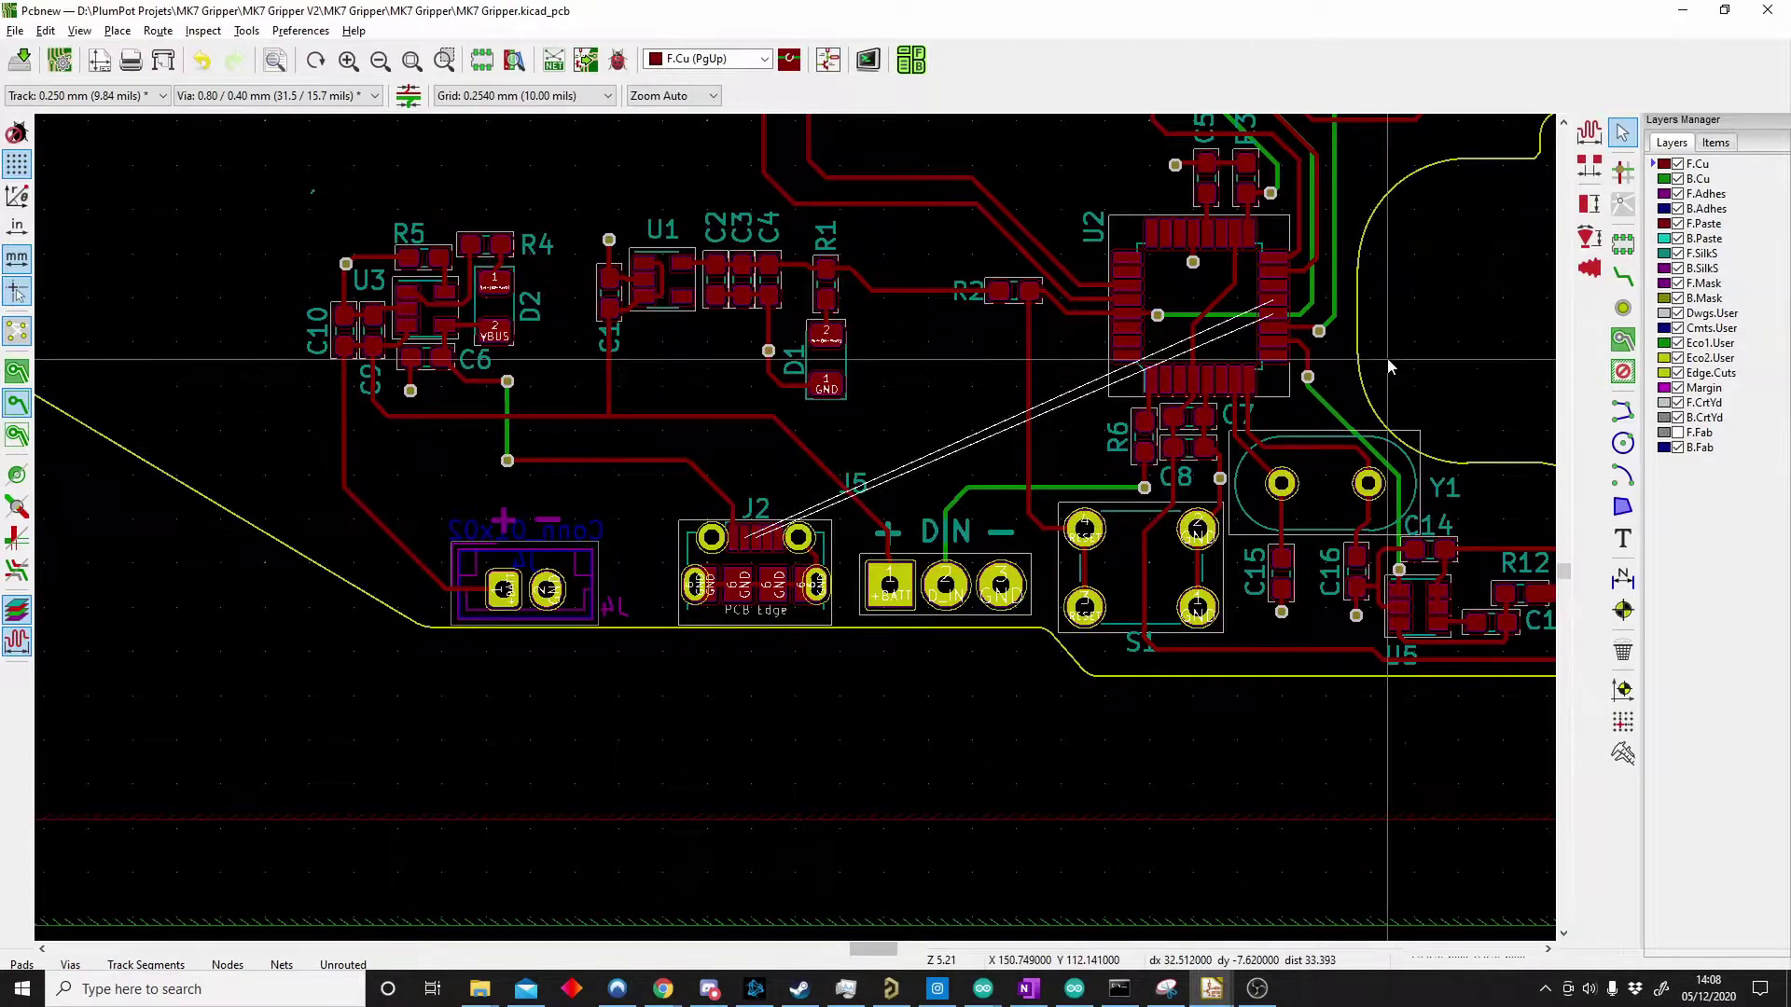
{"action": "scroll", "coordinate": [704, 505], "scroll_direction": "up", "scroll_amount": 3}
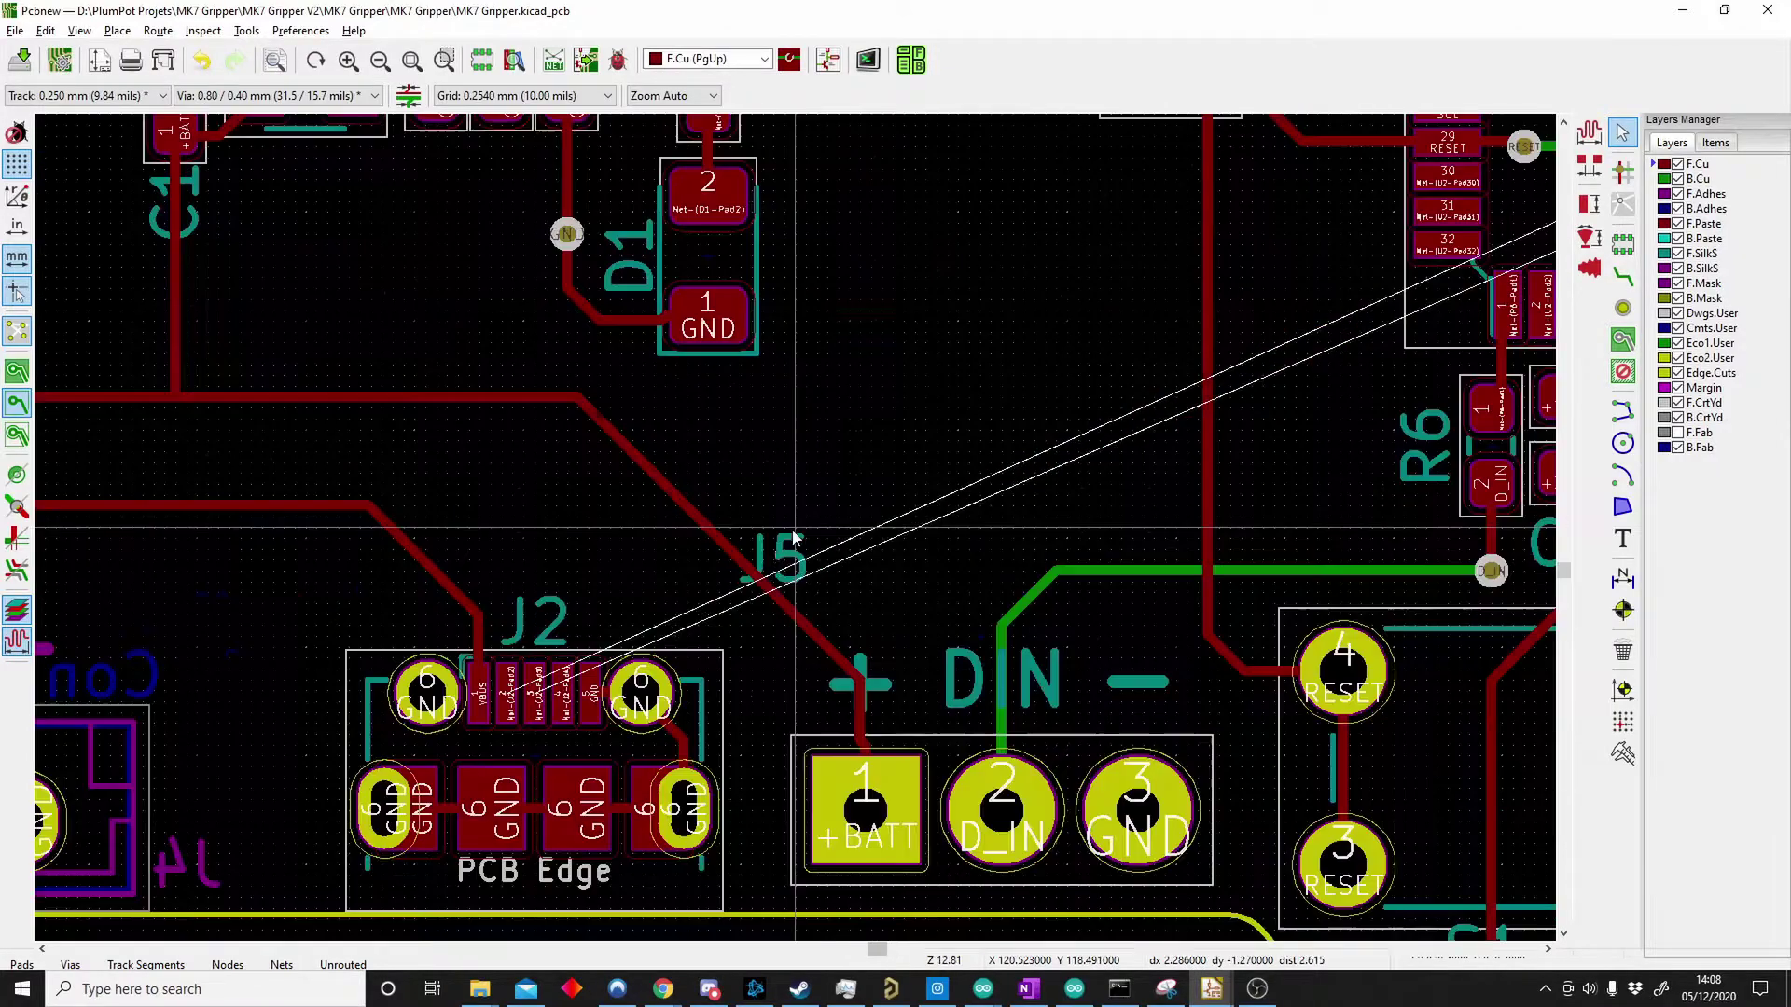
- Attempt a differential pair from J2's data pad, dismiss the missing pair nets warning, and exit routing
{"action": "left_click", "coordinate": [158, 30]}
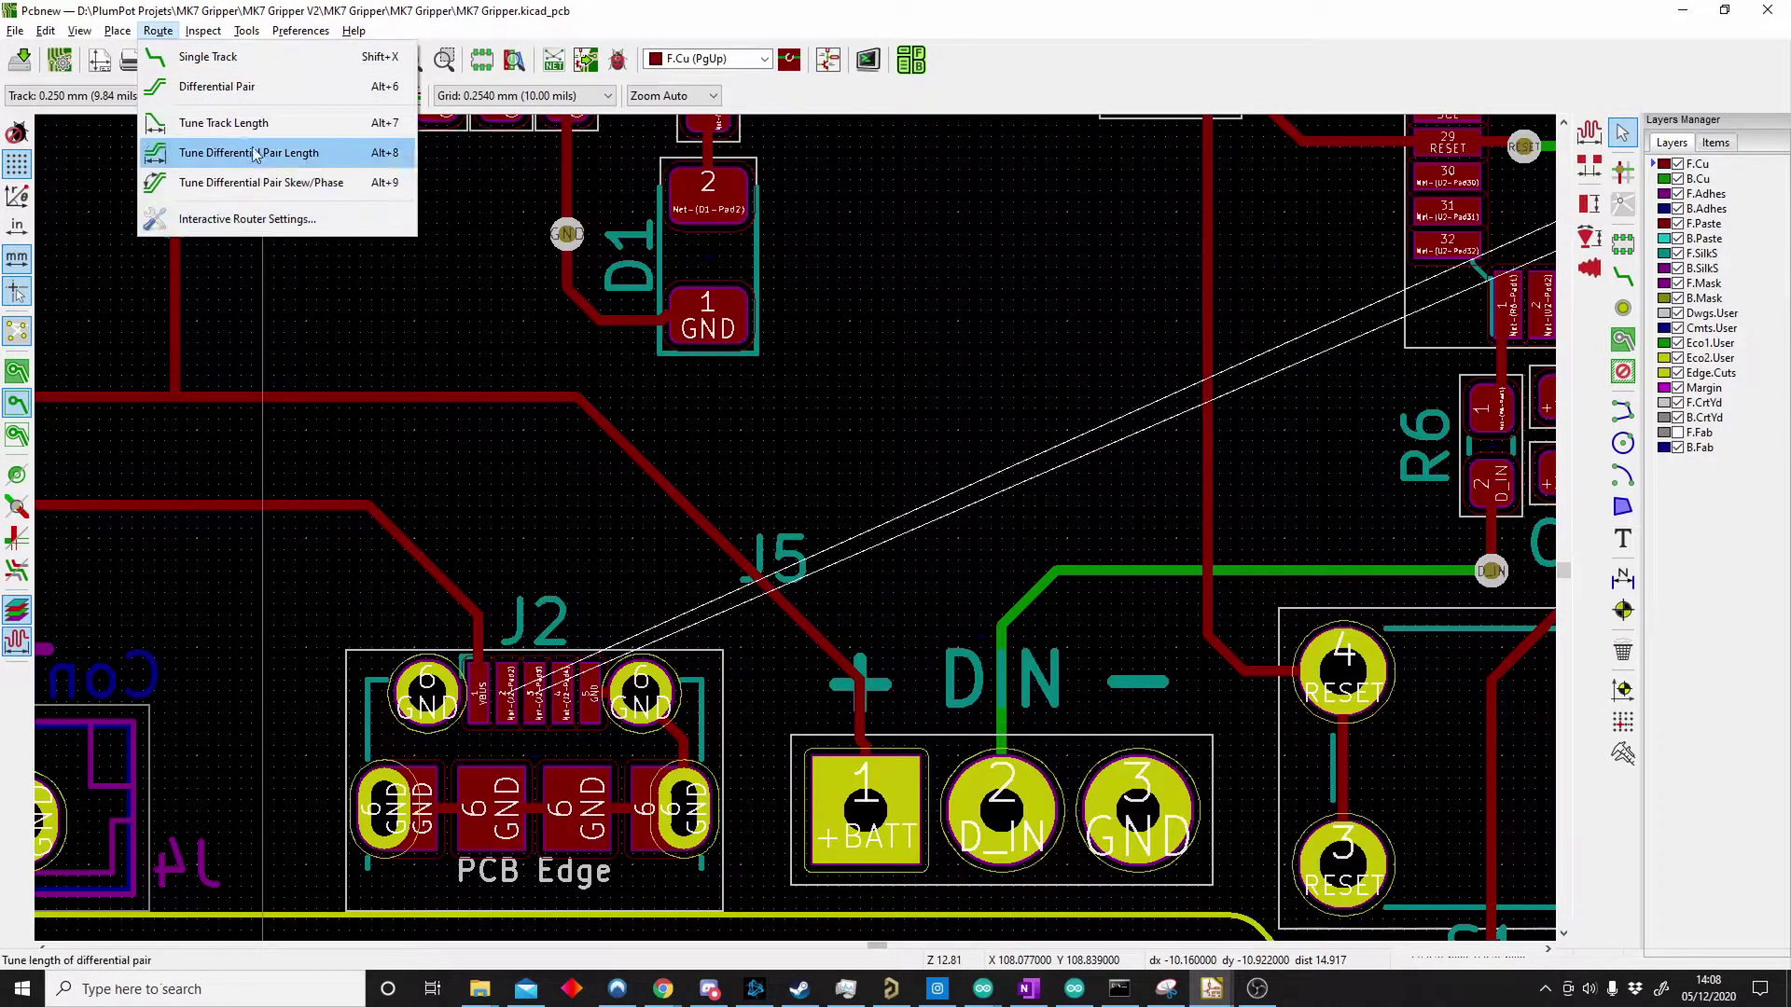
{"action": "left_click", "coordinate": [269, 96]}
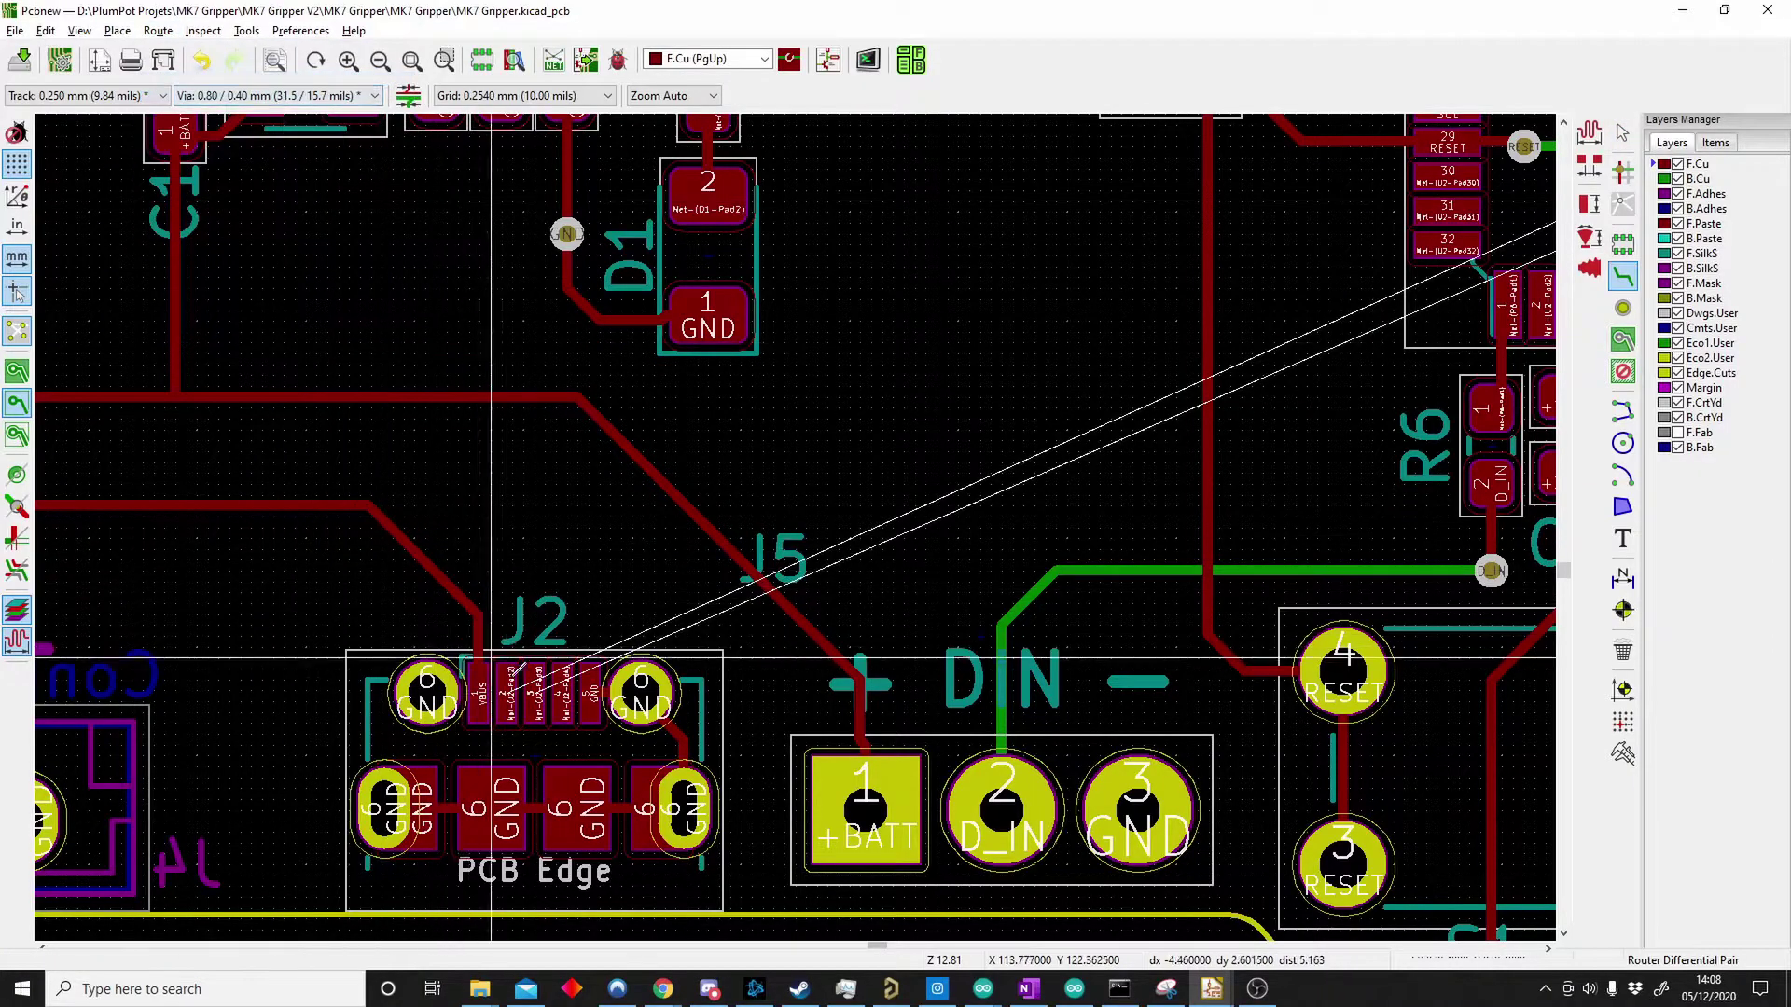
{"action": "left_click", "coordinate": [510, 701]}
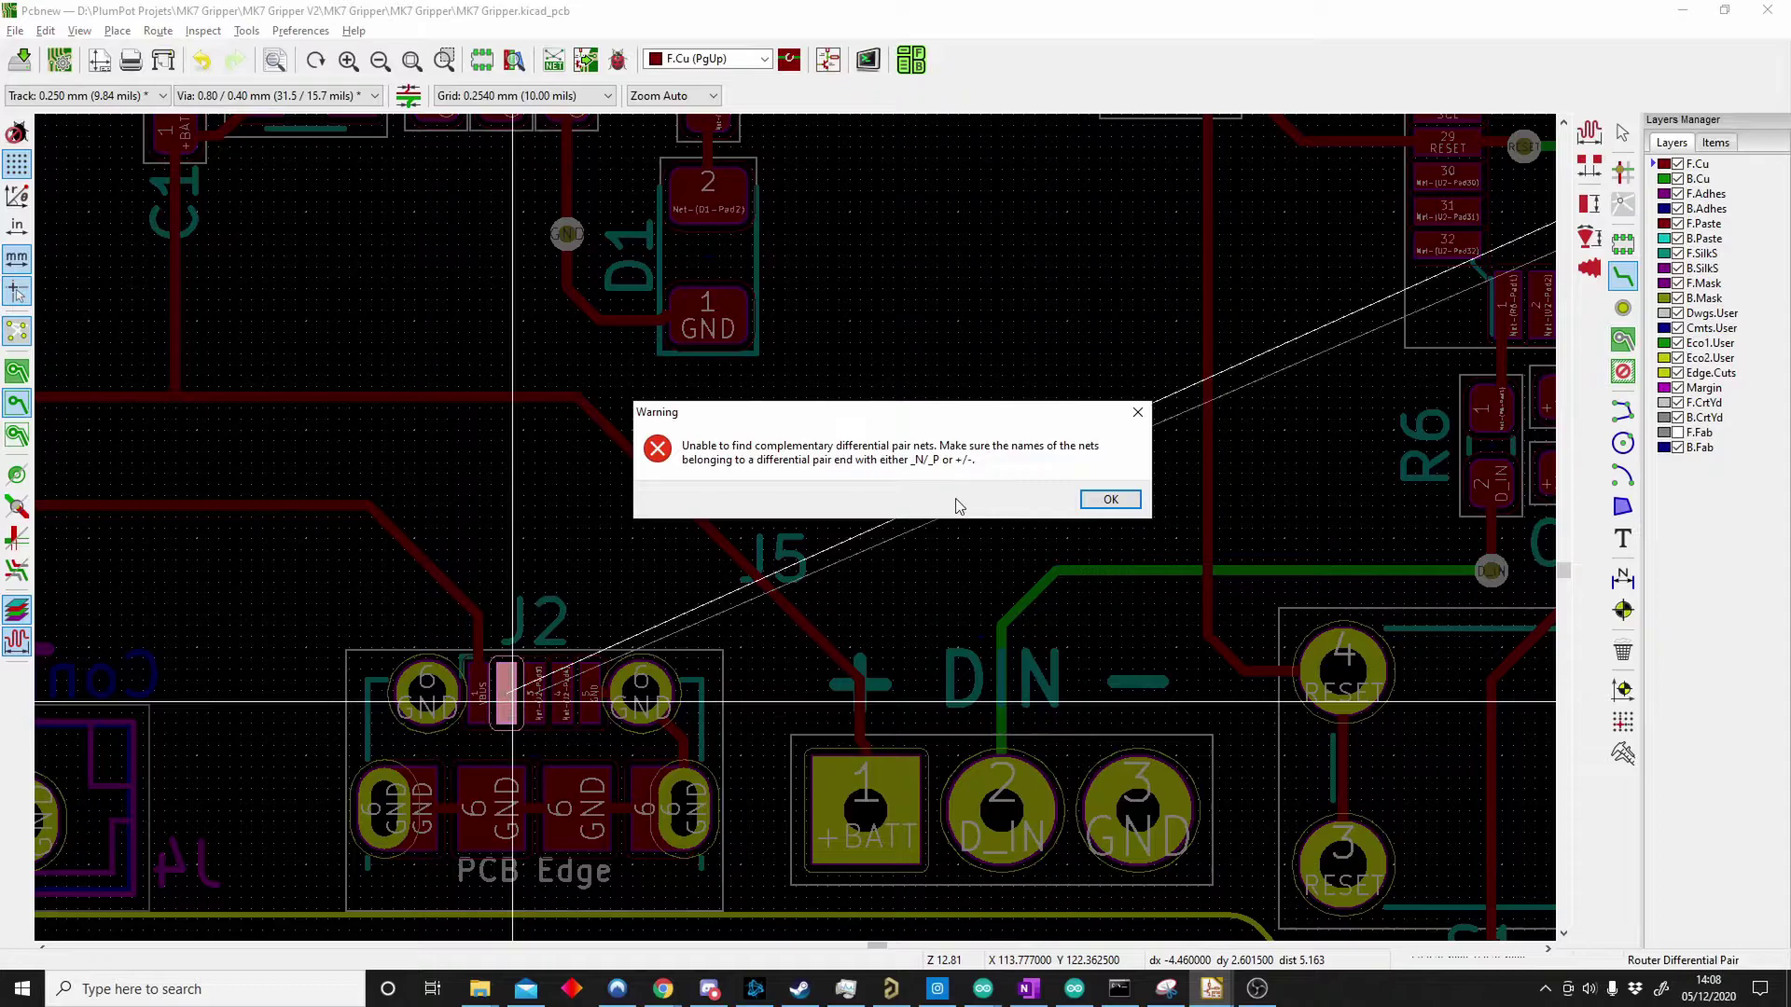
{"action": "left_click", "coordinate": [1110, 499]}
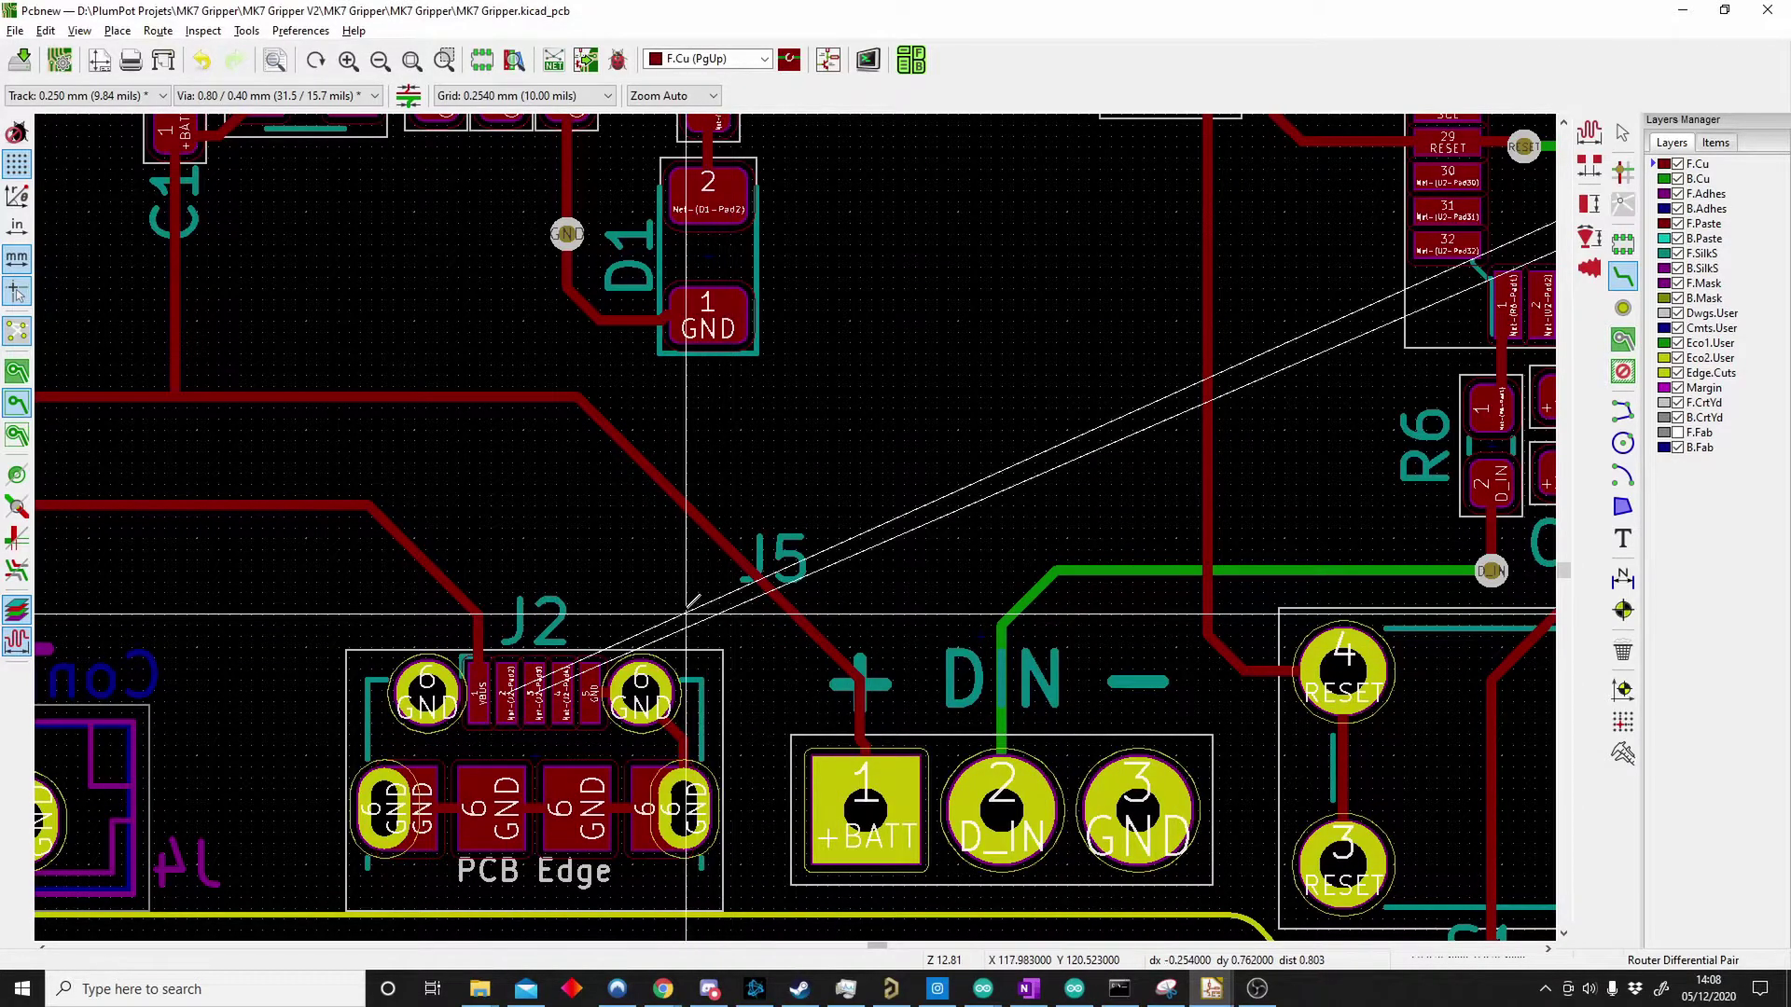
{"action": "scroll", "coordinate": [731, 612], "scroll_direction": "down", "scroll_amount": 2}
{"action": "scroll", "coordinate": [801, 518], "scroll_direction": "down", "scroll_amount": 2}
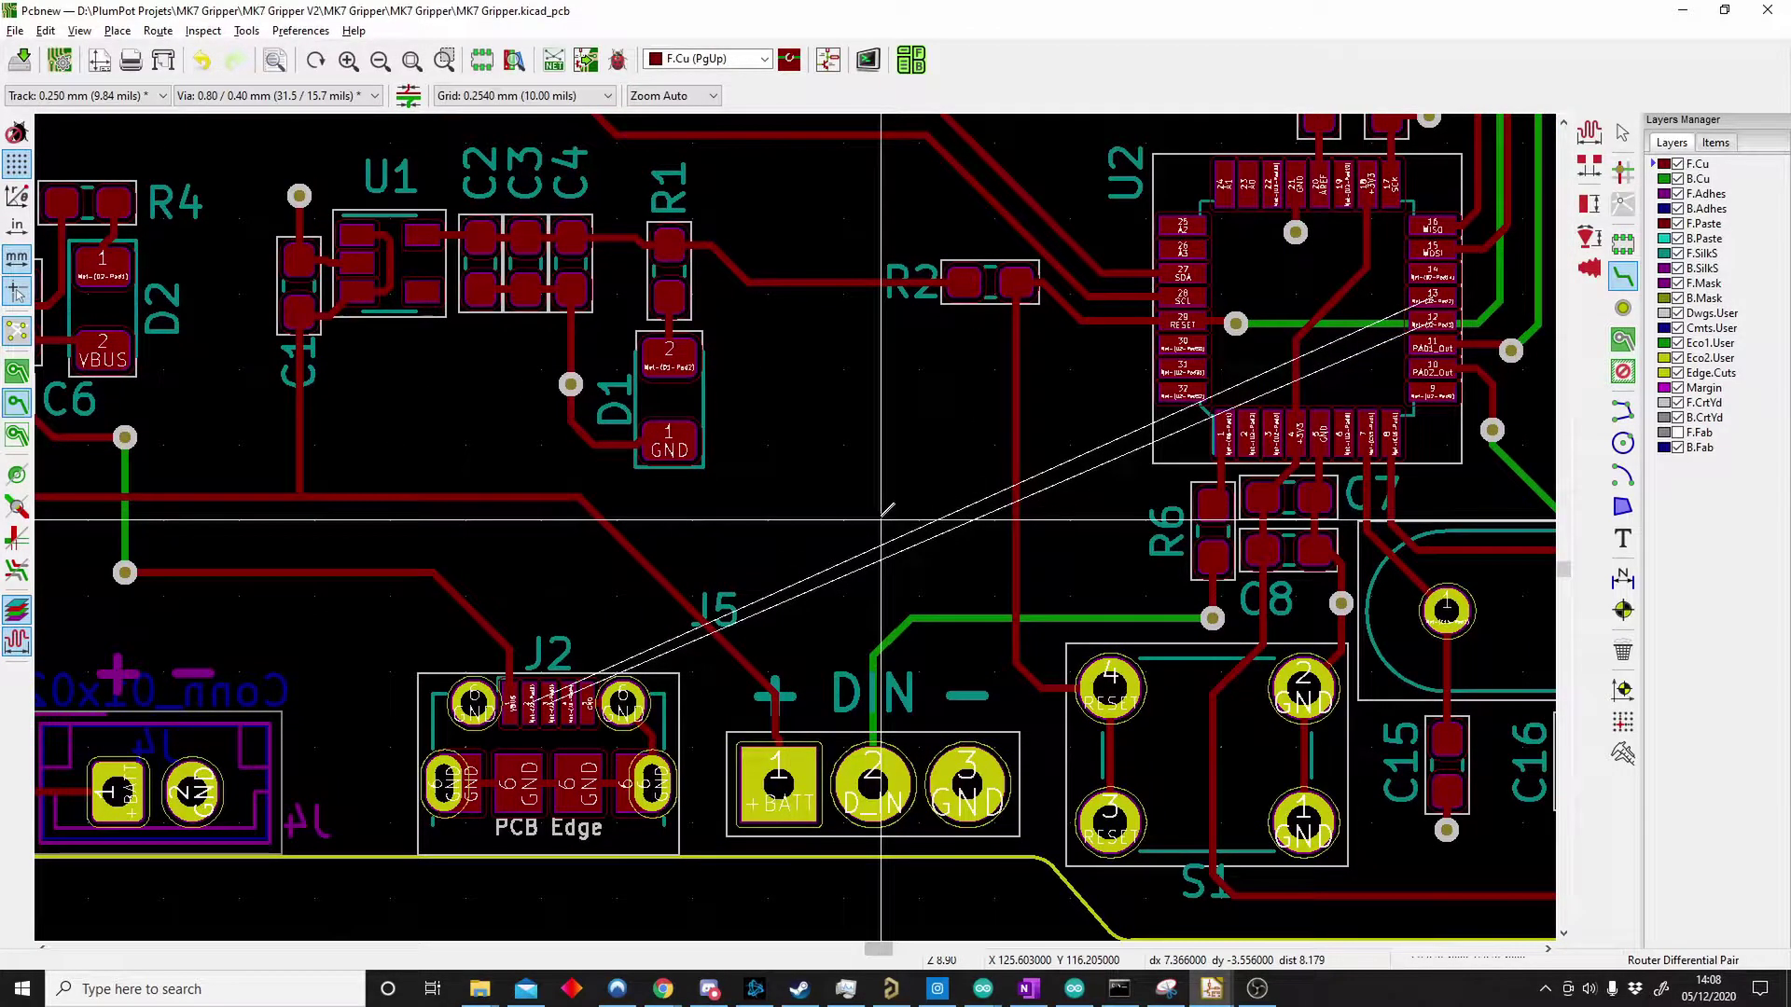
{"action": "key", "text": "Escape"}
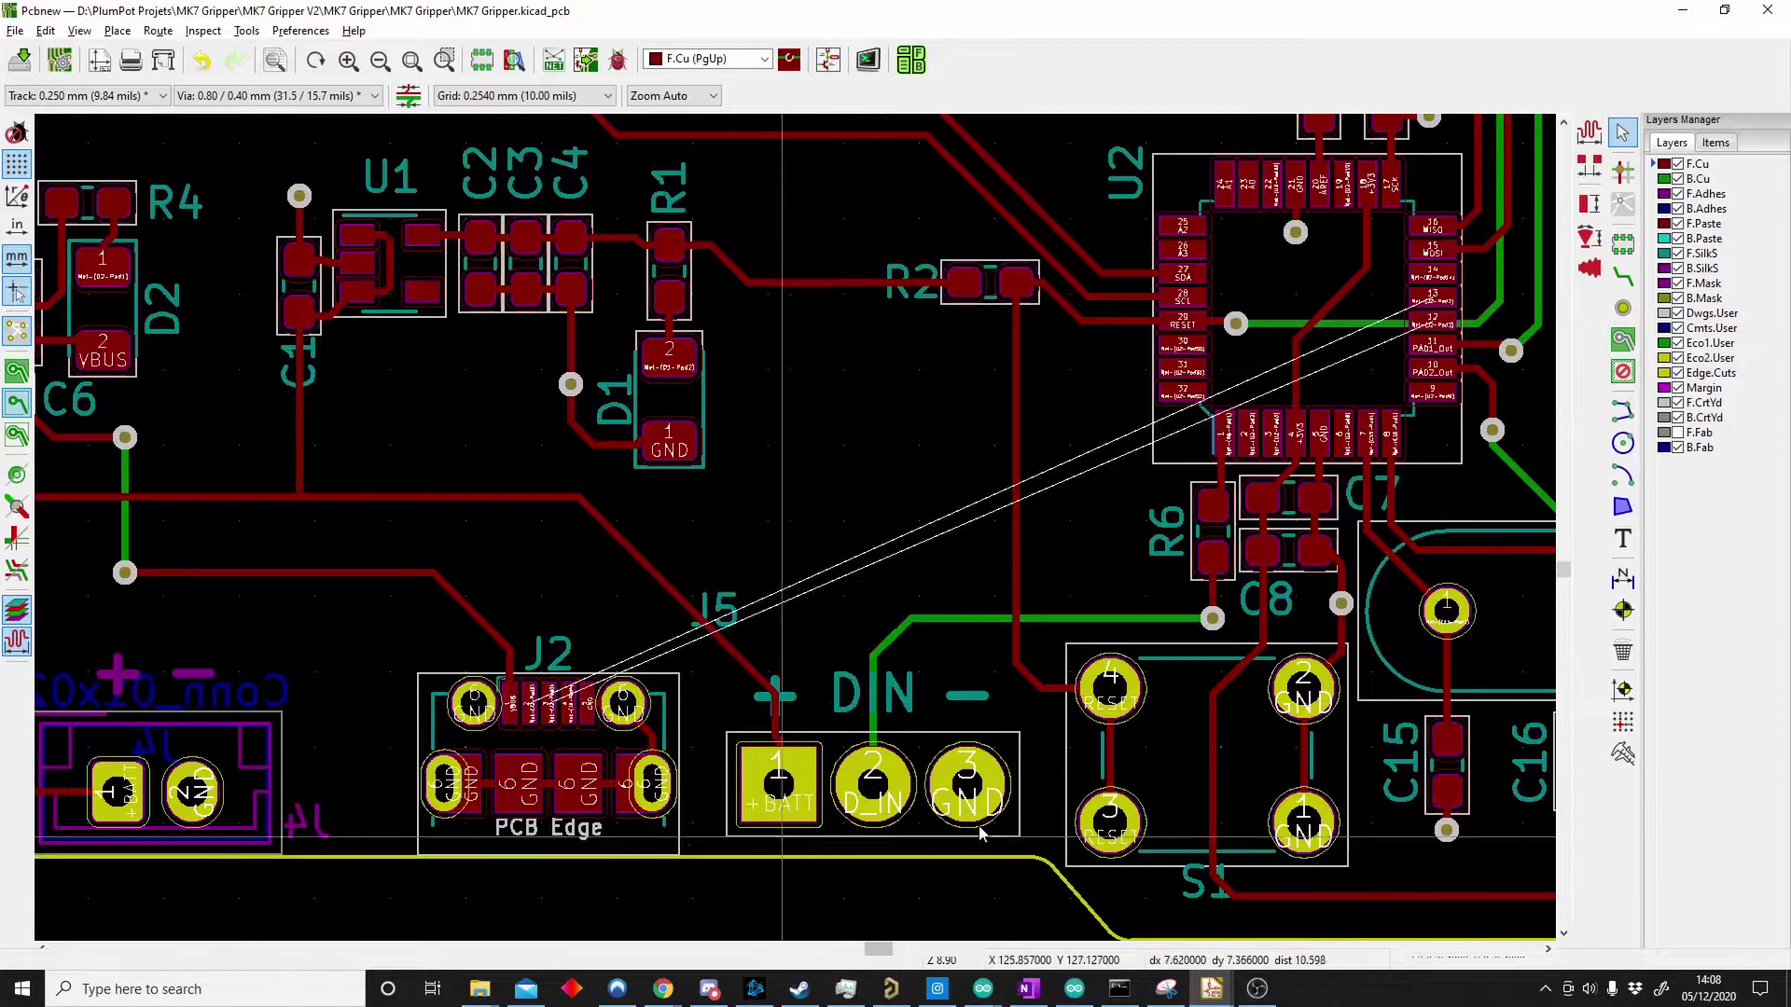
- Delete the old USB data wires at J2, leaving pin 3 unconnected
{"action": "left_click_drag", "start_coordinate": [915, 456], "coordinate": [731, 600]}
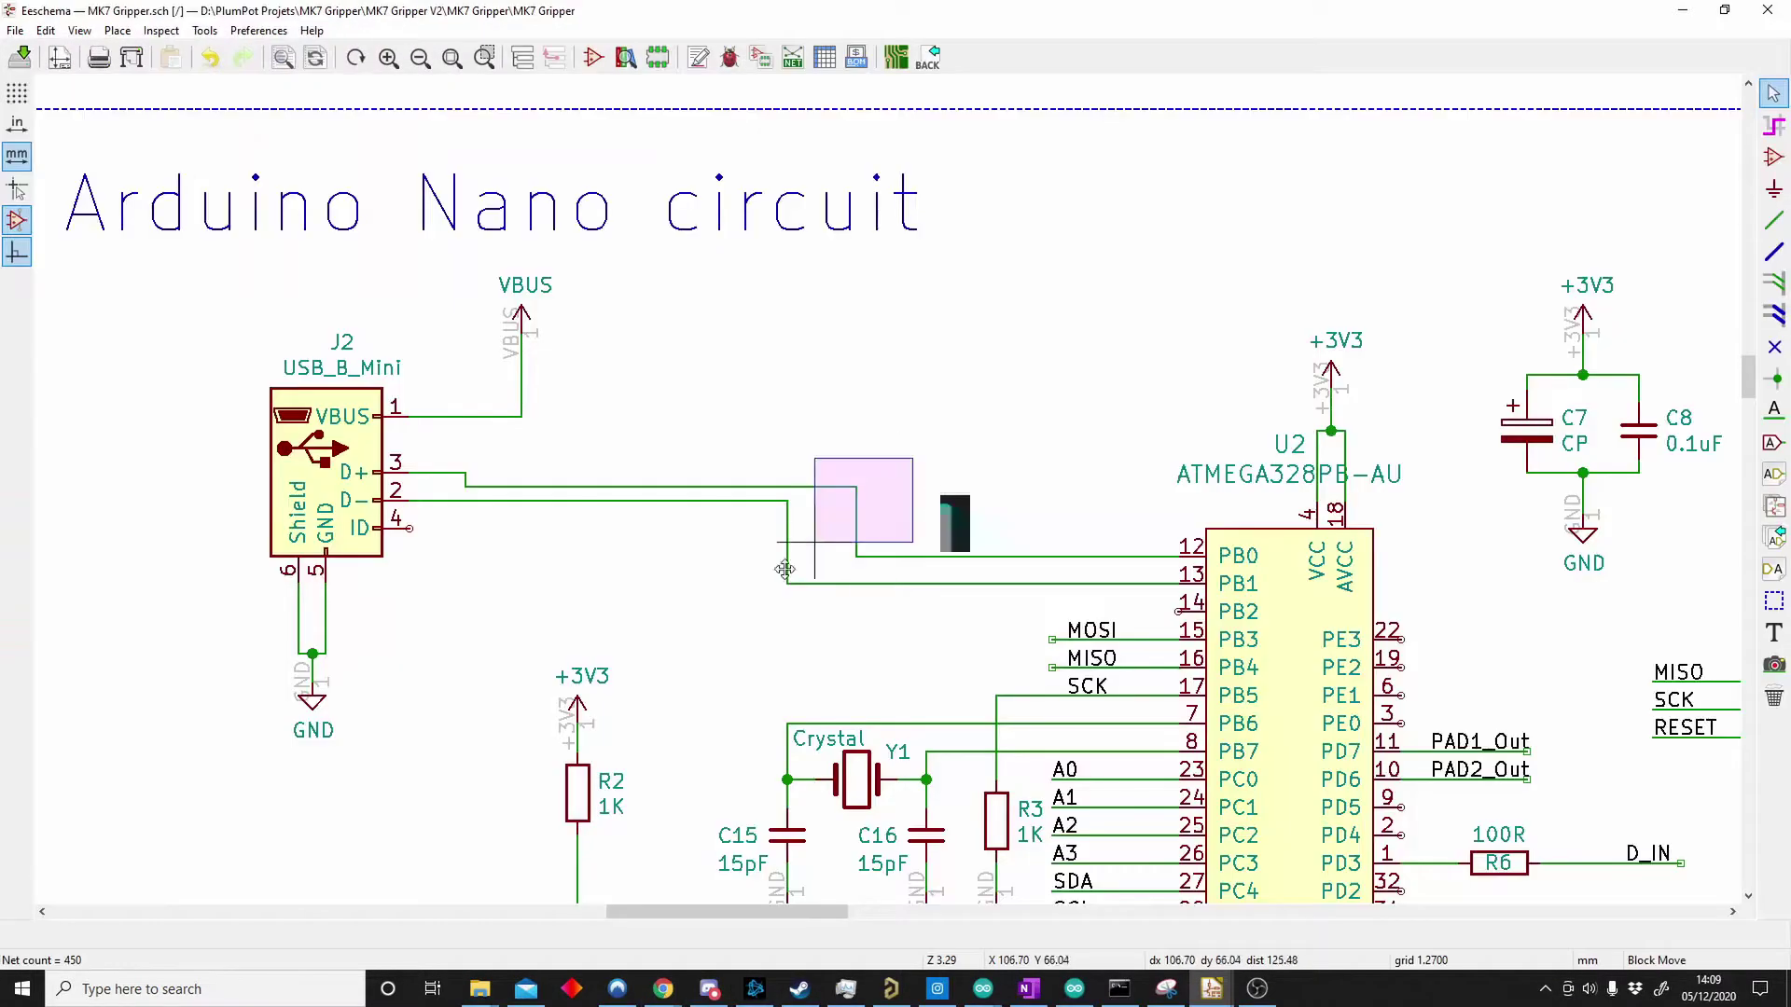
{"action": "key", "text": "Delete"}
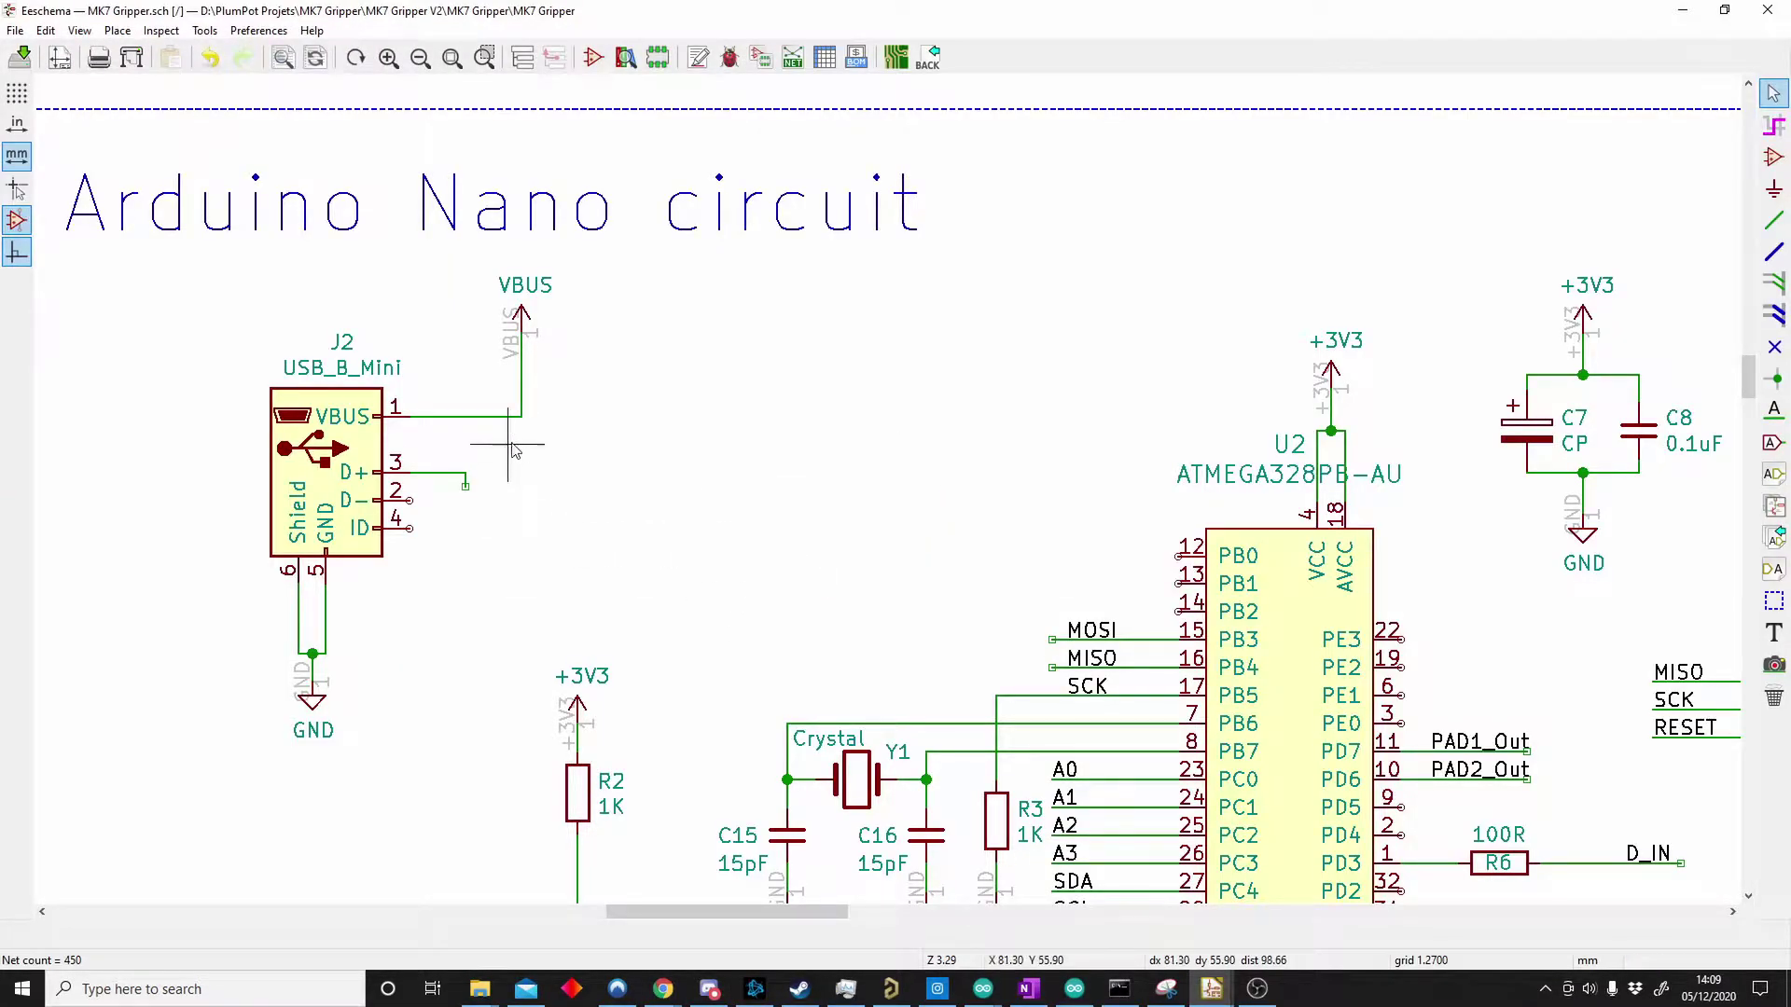
{"action": "left_click_drag", "start_coordinate": [508, 445], "coordinate": [441, 499]}
{"action": "key", "text": "Delete"}
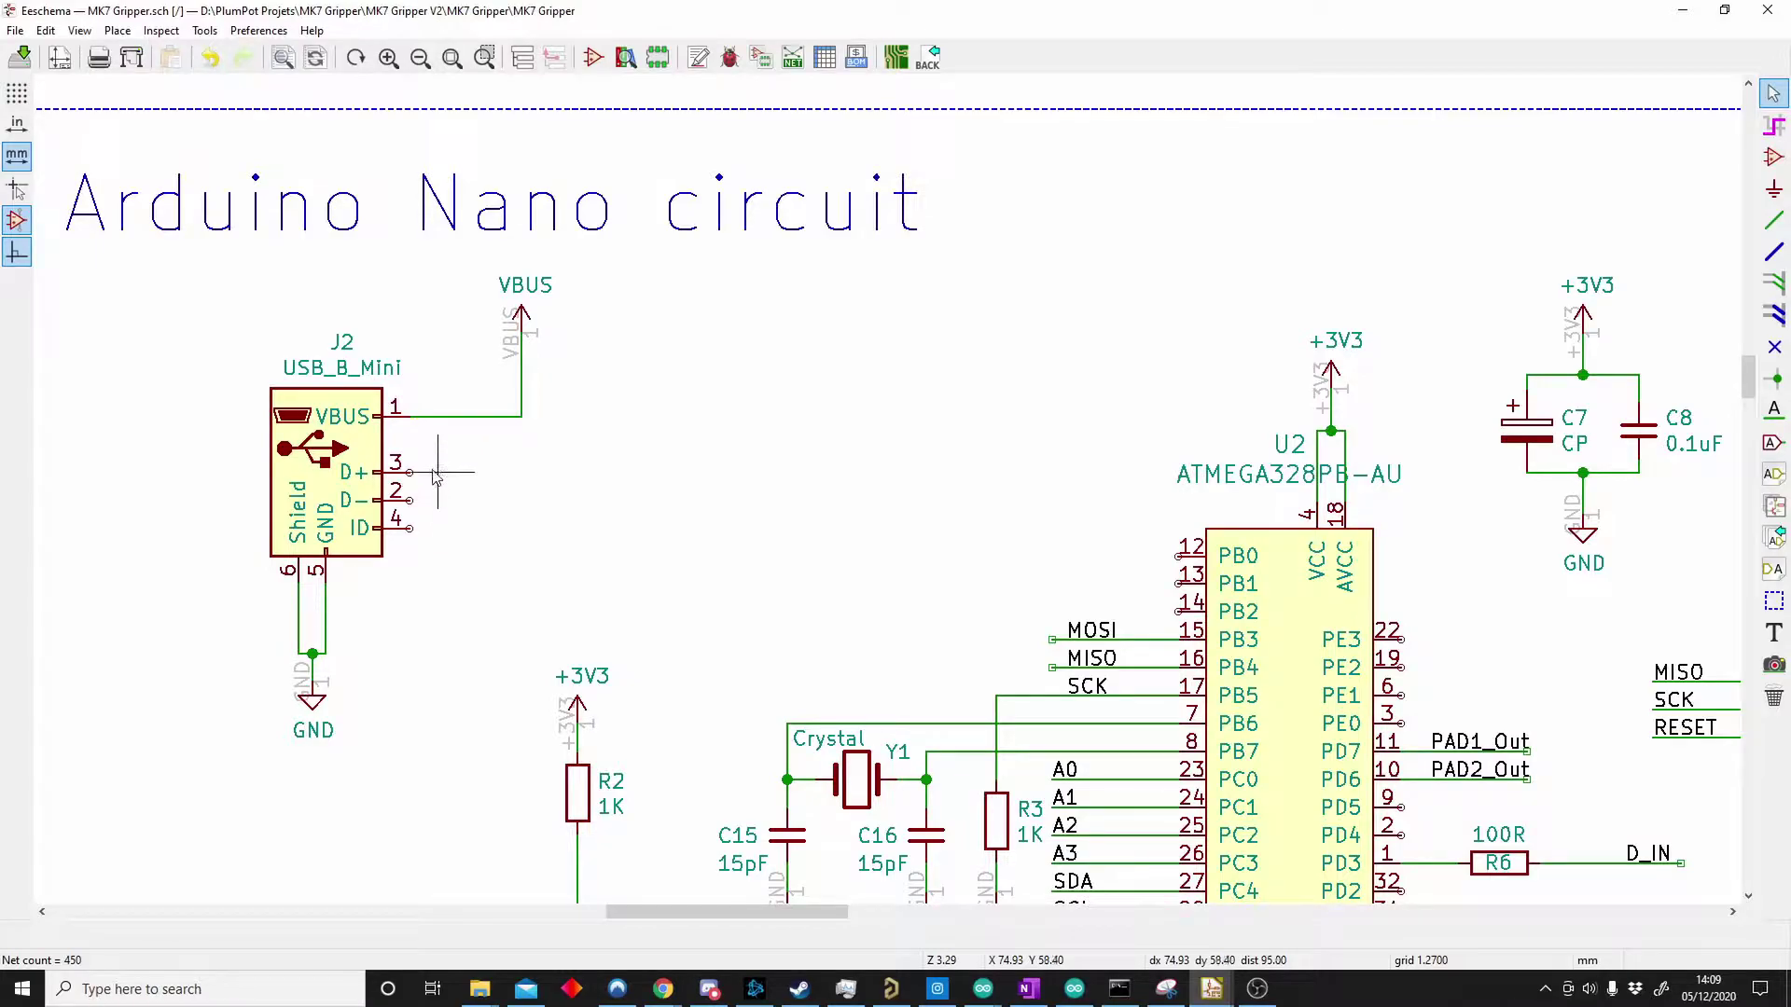
- Draw short new wire stubs from J2 pins 3 and 2
{"action": "key", "text": "w"}
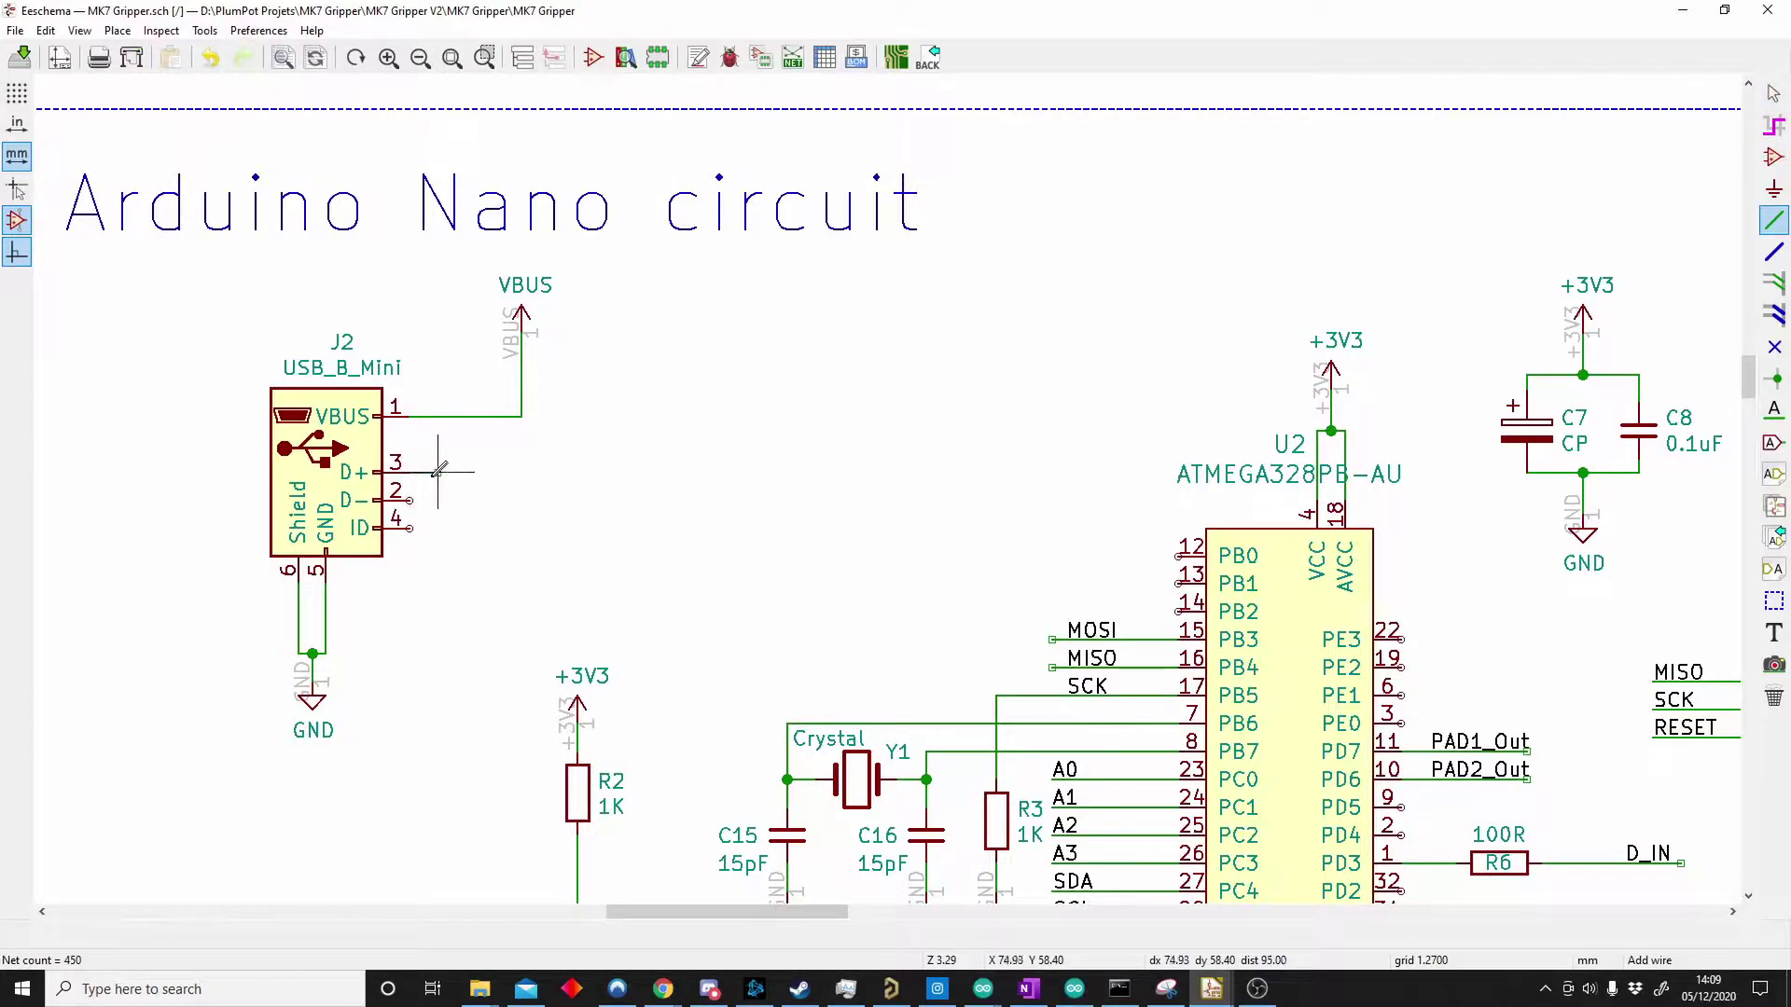
{"action": "double_click", "coordinate": [508, 472]}
{"action": "key", "text": "Escape"}
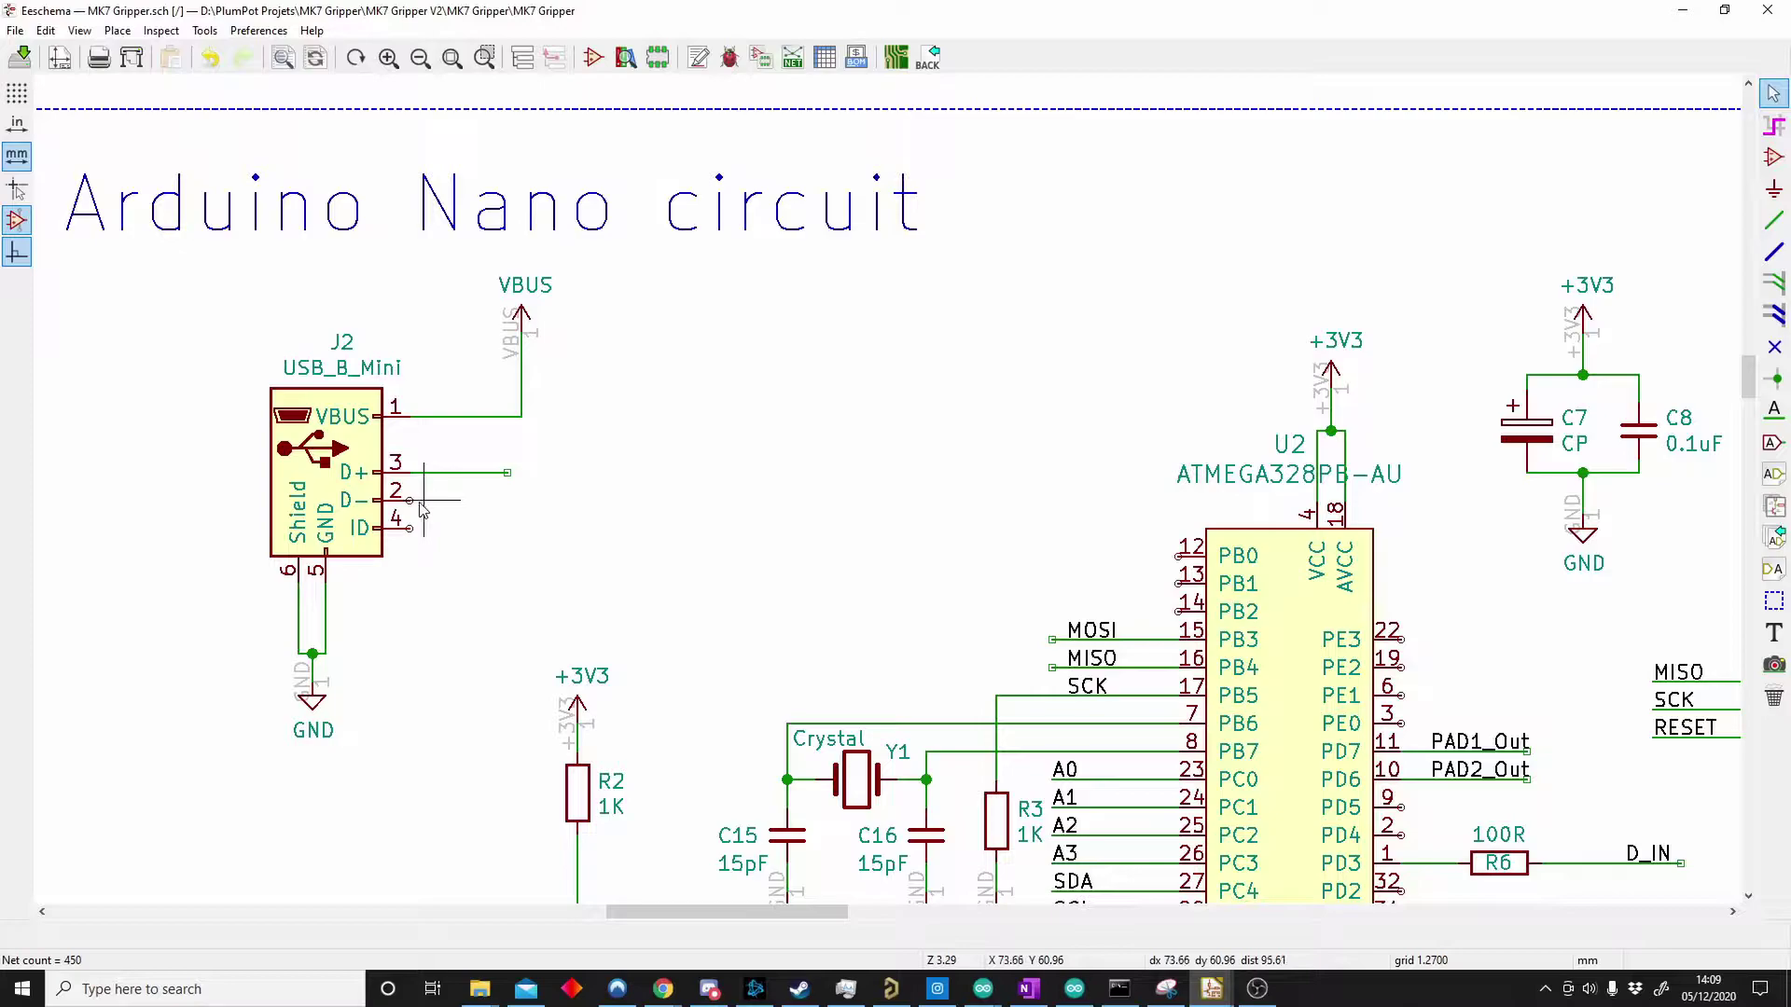
{"action": "key", "text": "w"}
{"action": "left_click", "coordinate": [424, 499]}
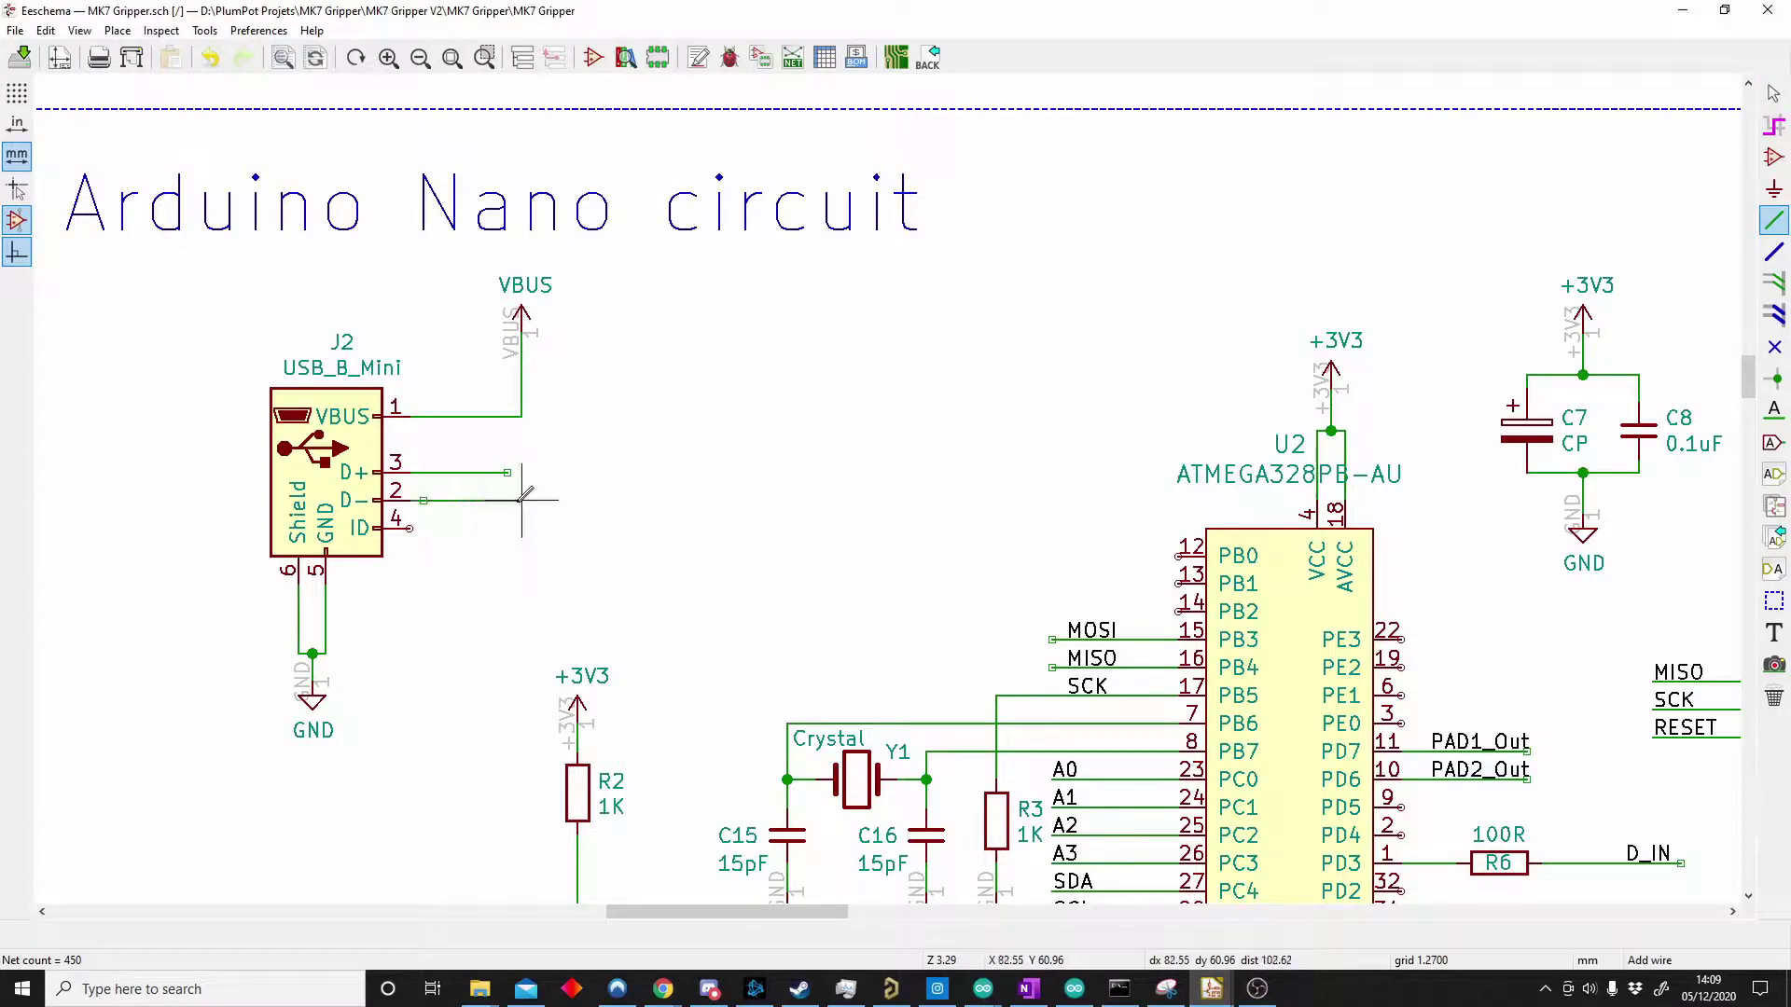
{"action": "double_click", "coordinate": [508, 500]}
{"action": "key", "text": "Escape"}
- Label the pin 3 stub D+ and the pin 2 stub D-
{"action": "type", "text": "l"}
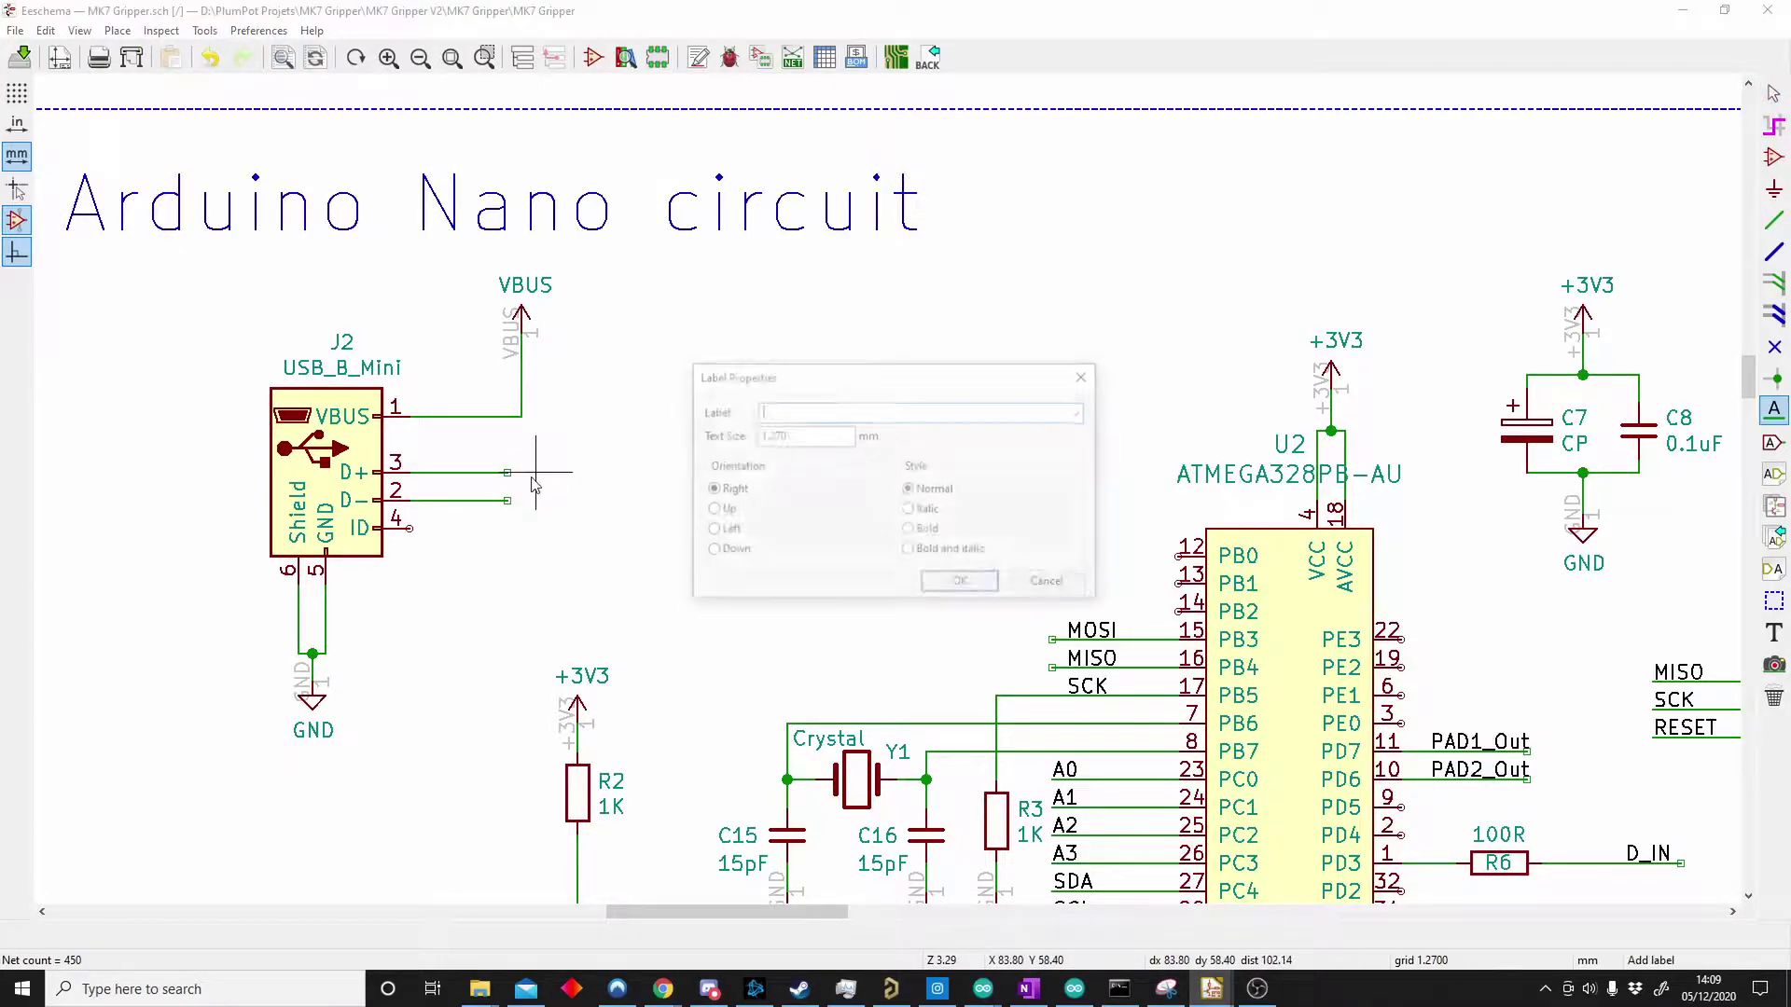
{"action": "type", "text": "D+"}
{"action": "key", "text": "Return"}
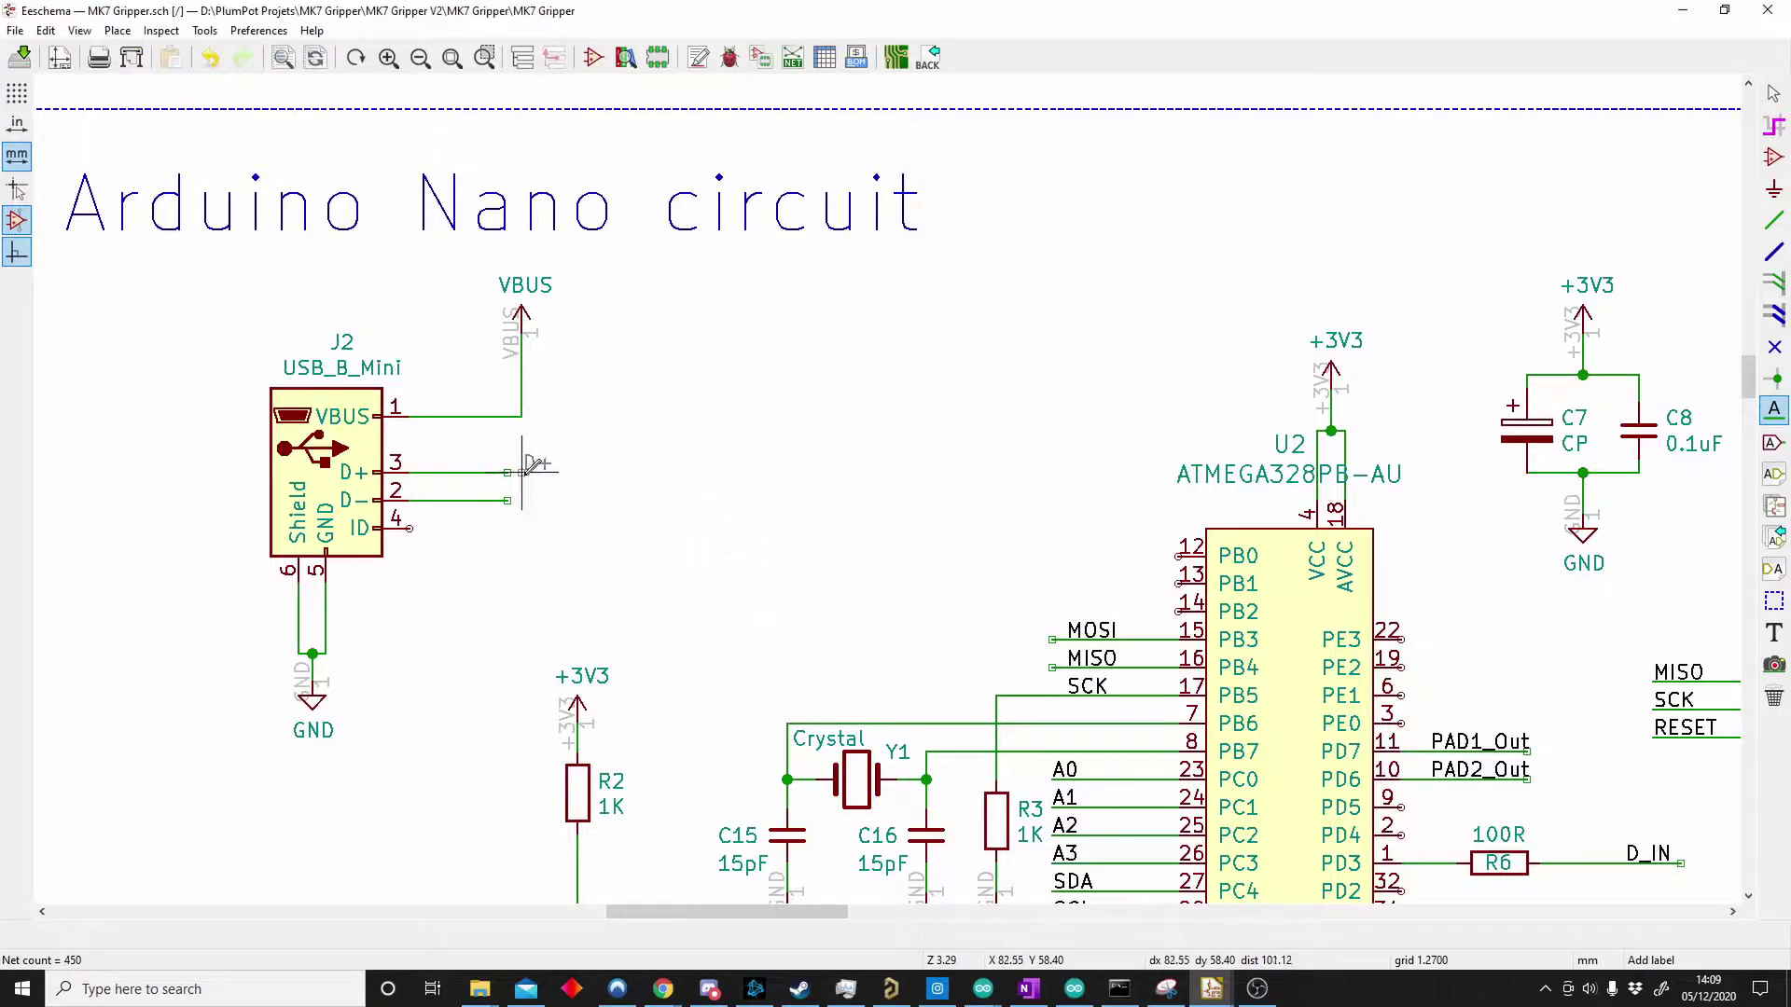
{"action": "left_click", "coordinate": [466, 473]}
{"action": "left_click", "coordinate": [577, 499]}
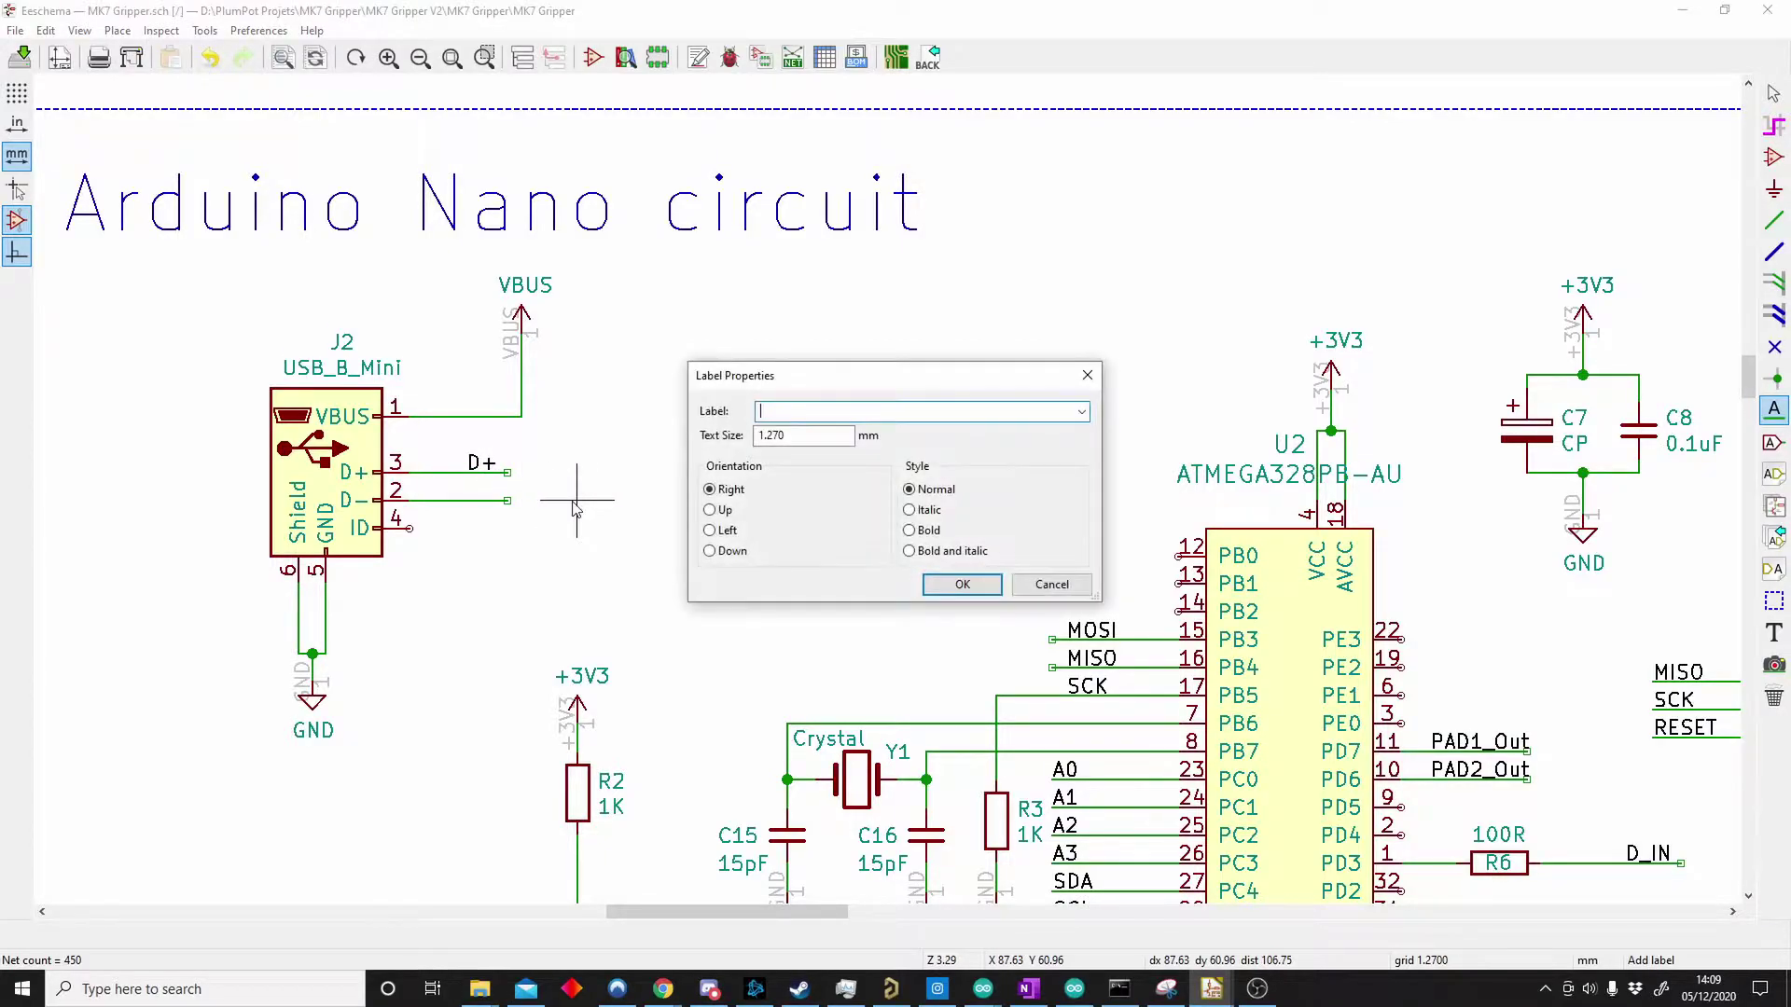
{"action": "key", "text": "Return"}
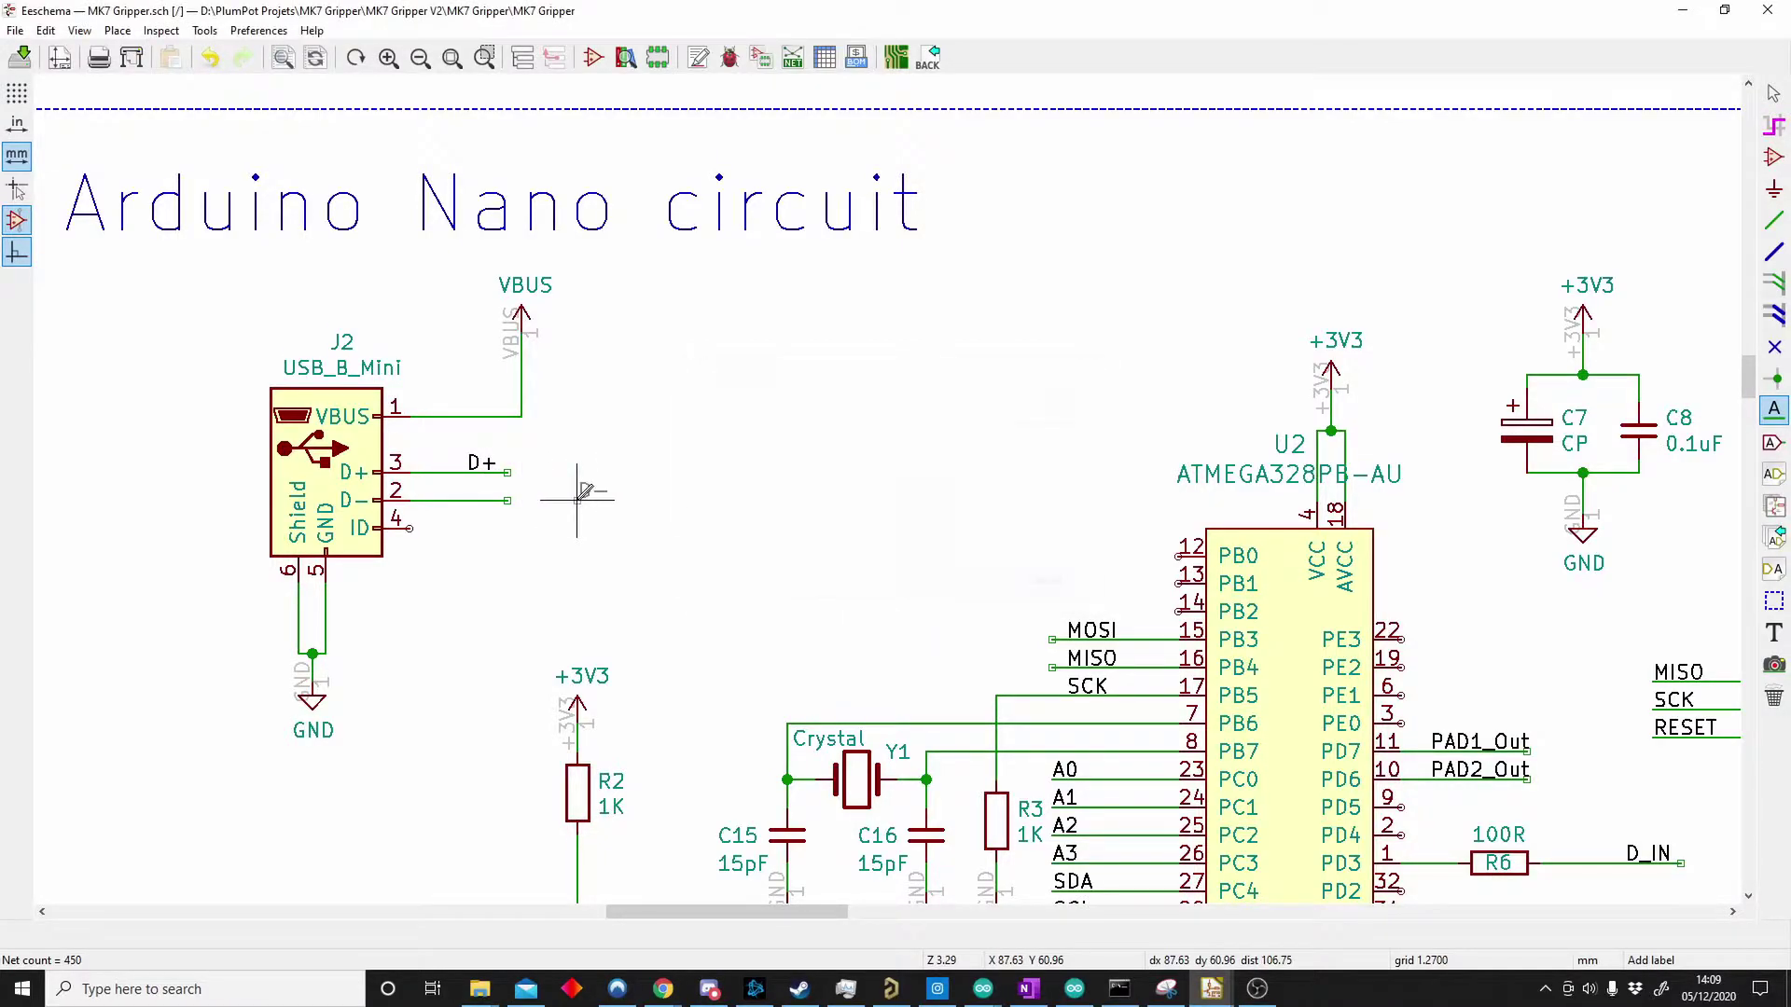
{"action": "left_click", "coordinate": [467, 501]}
- Place D_P and D_N labels beside the wires, then delete both again
{"action": "left_click", "coordinate": [618, 457]}
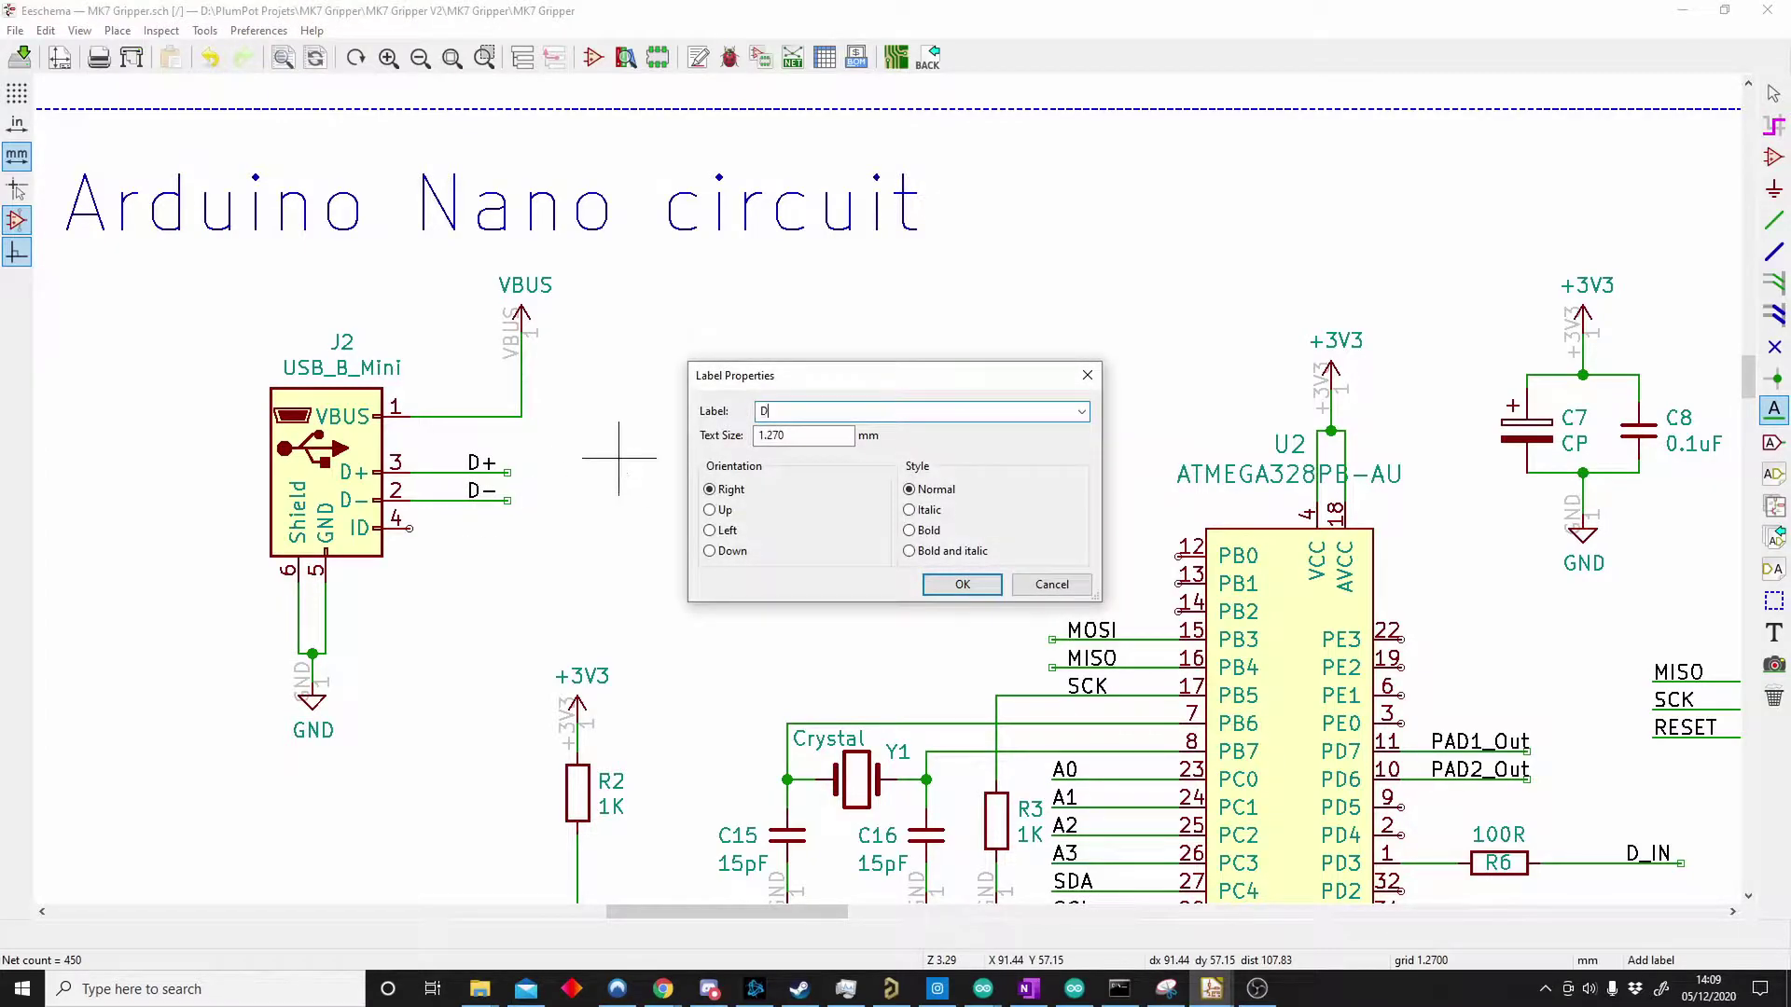
{"action": "type", "text": "D_P"}
{"action": "key", "text": "Return"}
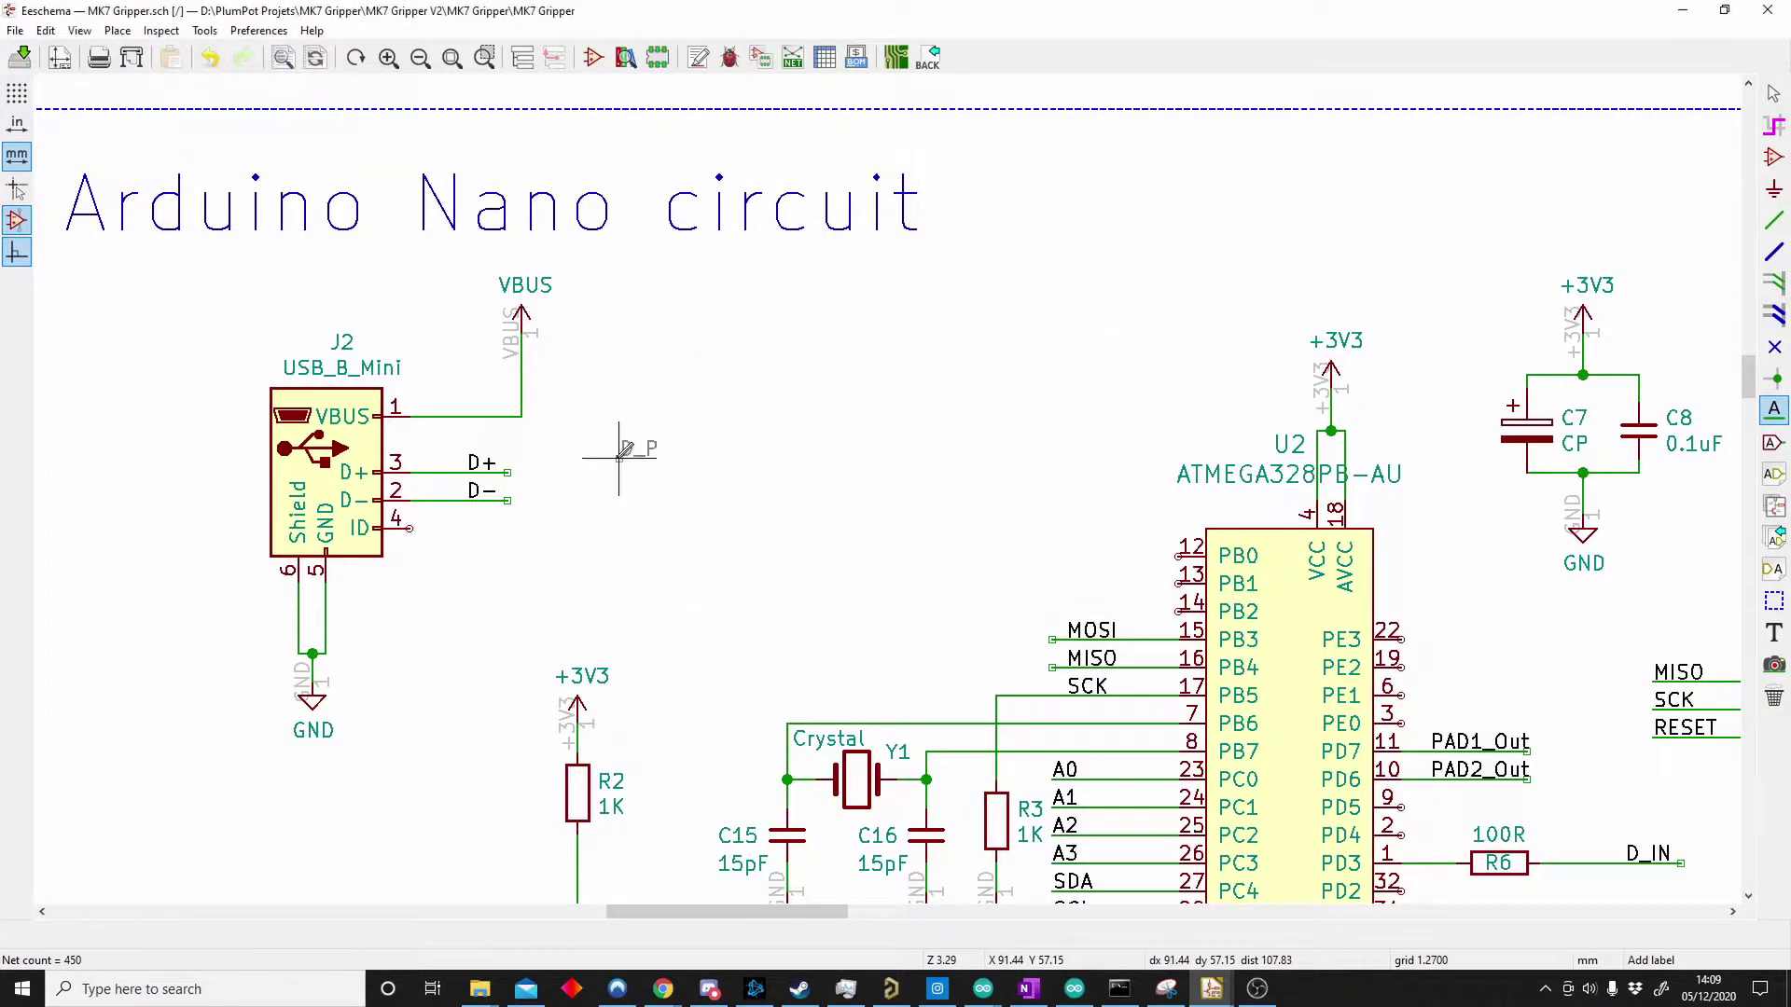
{"action": "left_click", "coordinate": [619, 457]}
{"action": "left_click", "coordinate": [618, 499]}
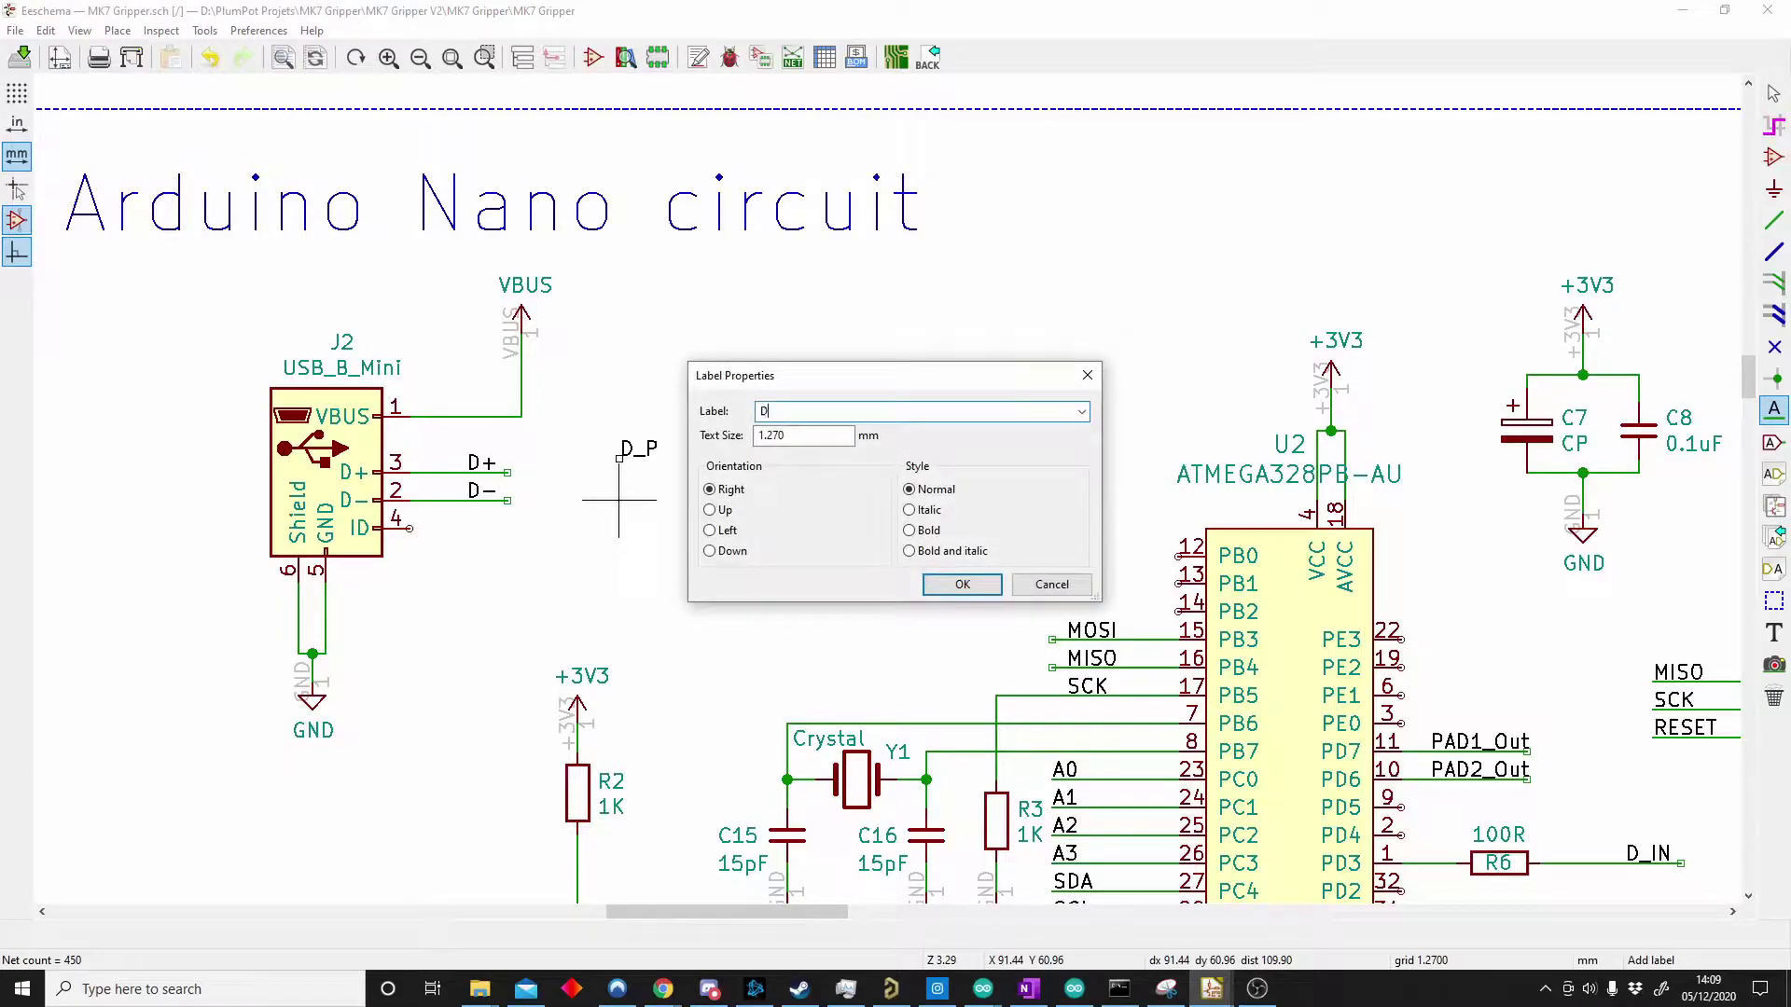
{"action": "key", "text": "Return"}
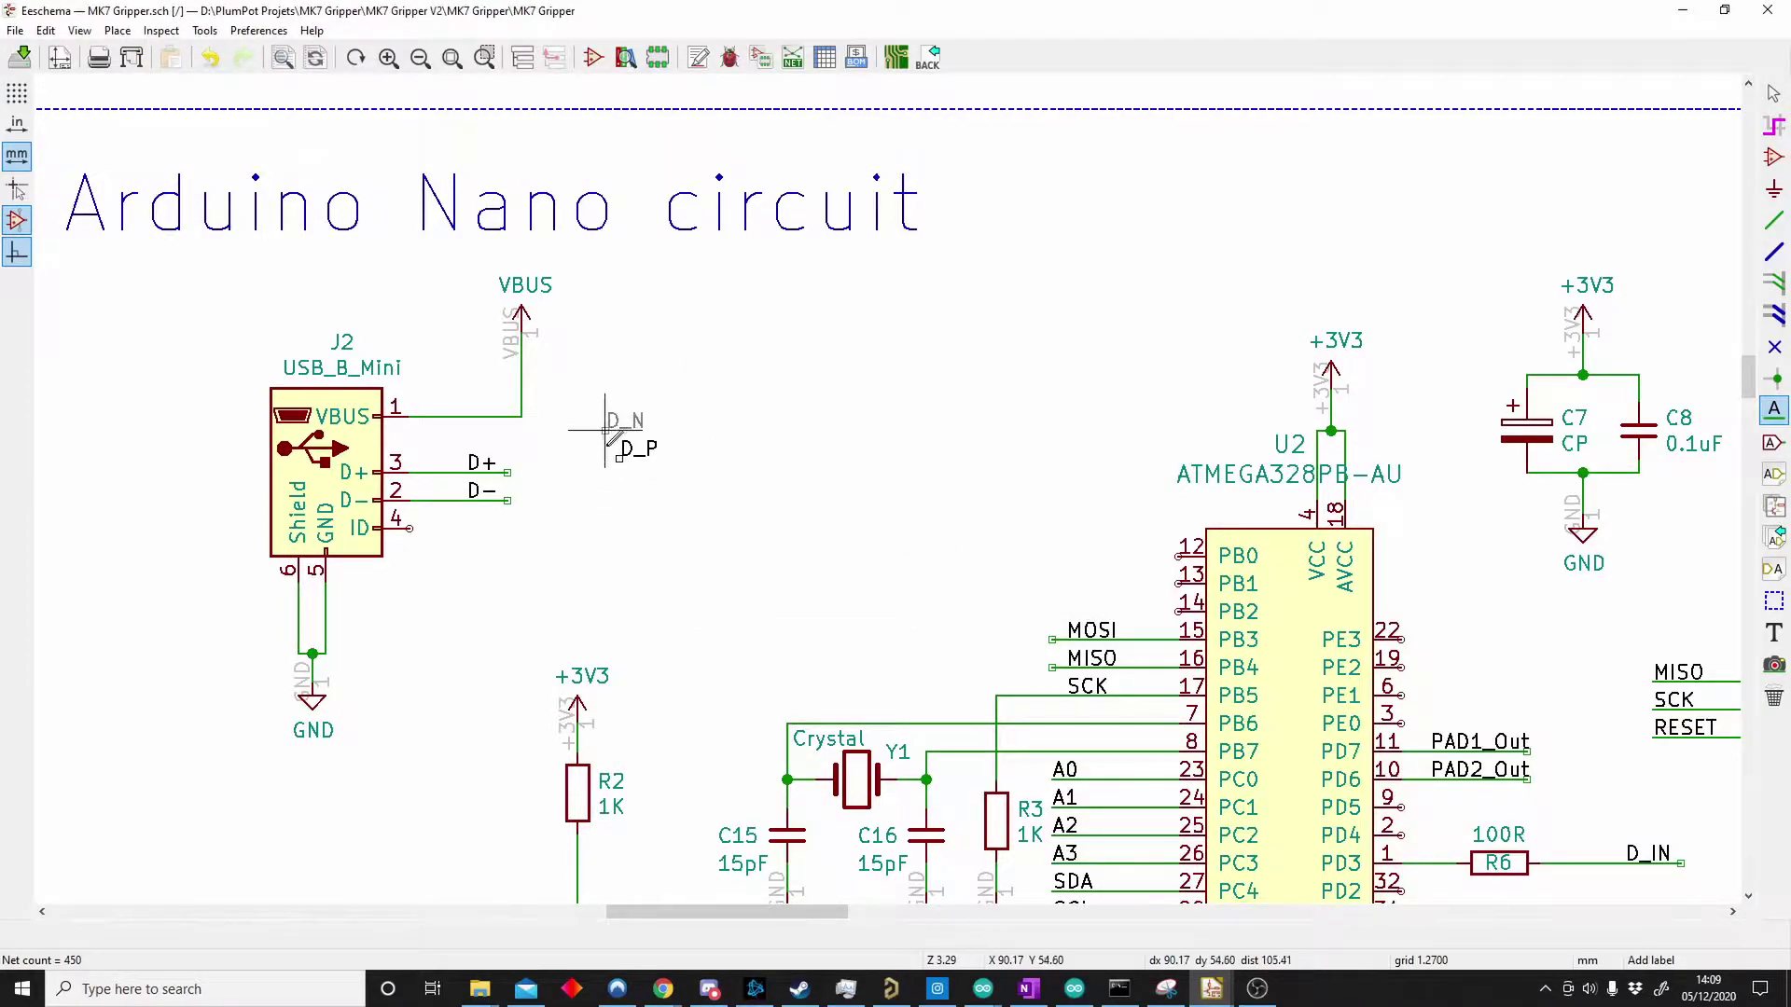
{"action": "left_click", "coordinate": [605, 501]}
{"action": "key", "text": "Escape"}
{"action": "scroll", "coordinate": [653, 508], "scroll_direction": "up", "scroll_amount": 2}
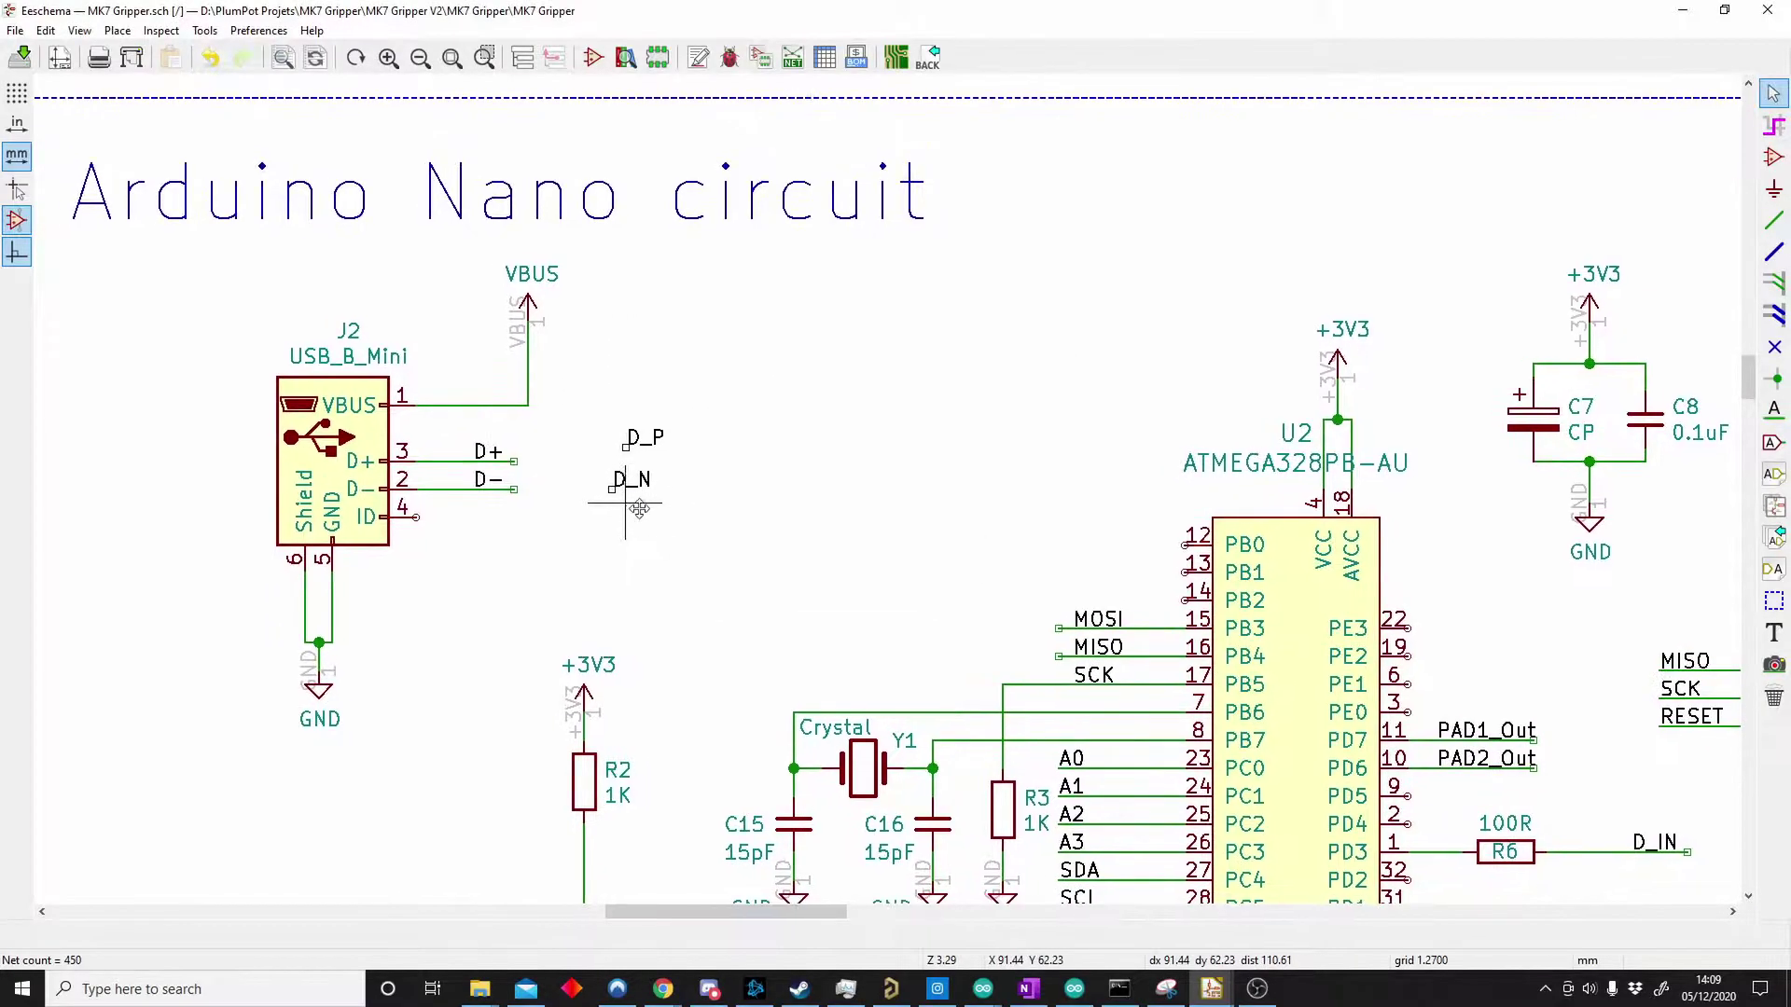
{"action": "scroll", "coordinate": [891, 497], "scroll_direction": "up", "scroll_amount": 1}
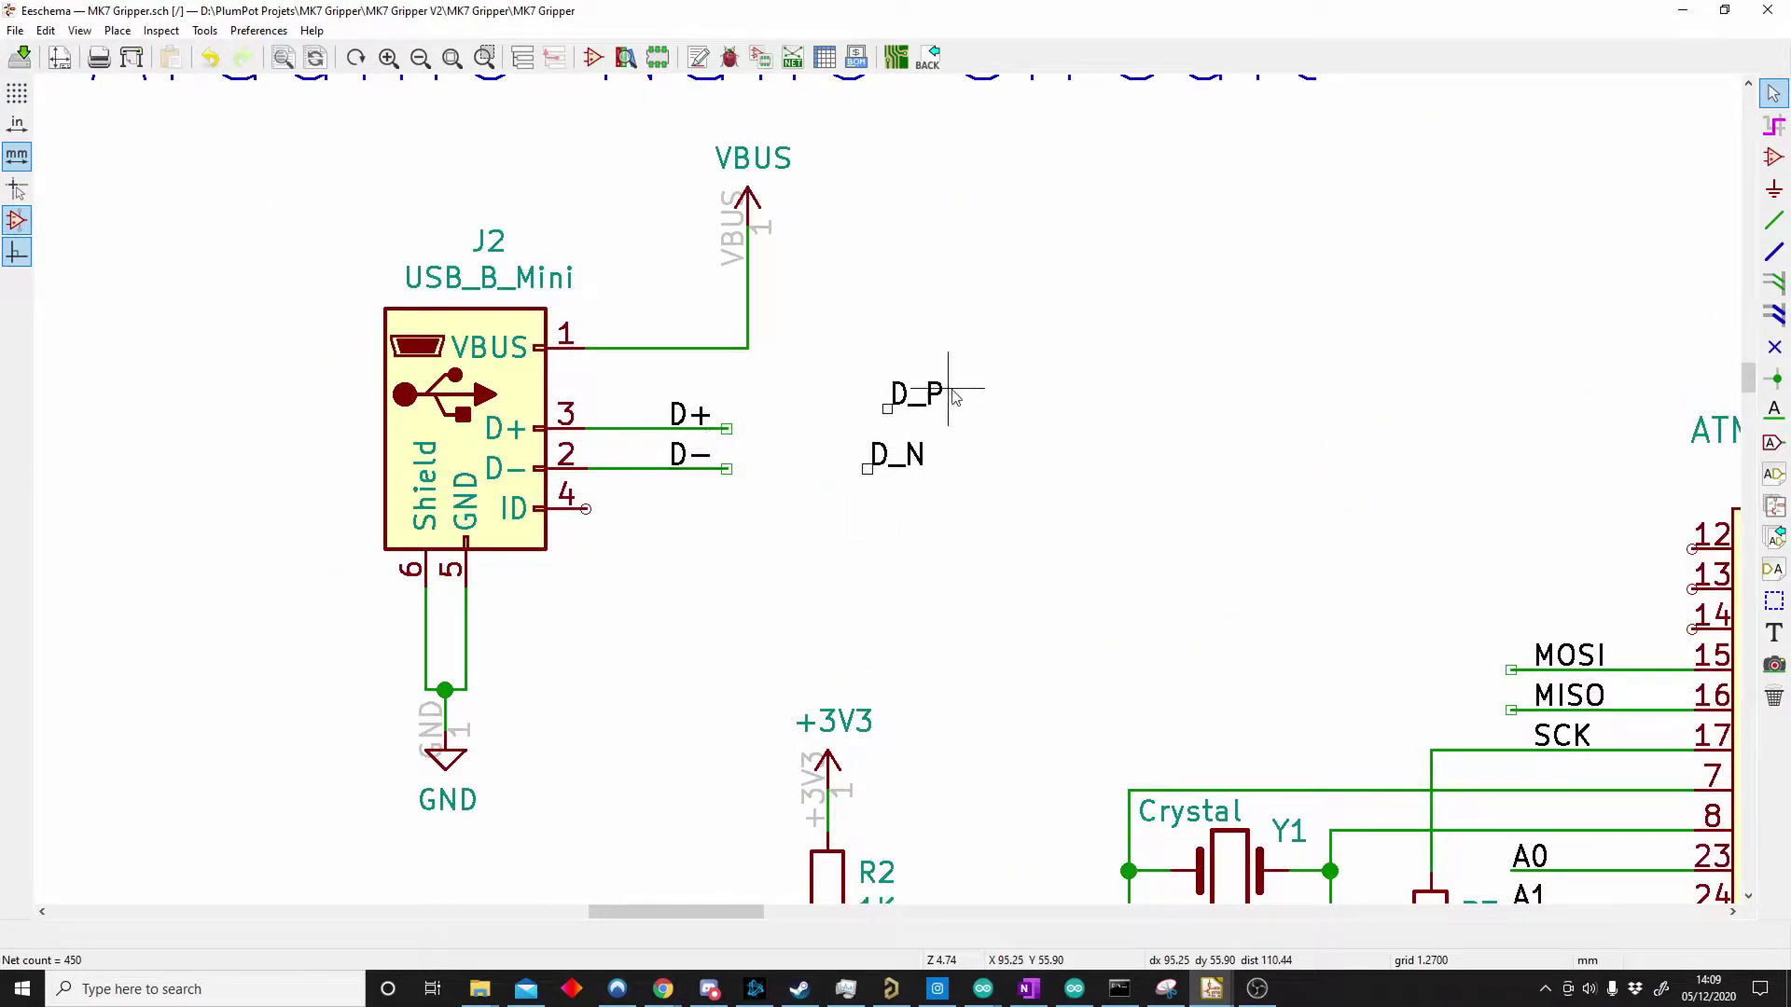
{"action": "left_click_drag", "start_coordinate": [1029, 354], "coordinate": [888, 488]}
{"action": "key", "text": "Delete"}
- Bring U2's pins into view, closing the power symbol chooser unused
{"action": "middle_click_drag", "start_coordinate": [992, 460], "coordinate": [752, 484]}
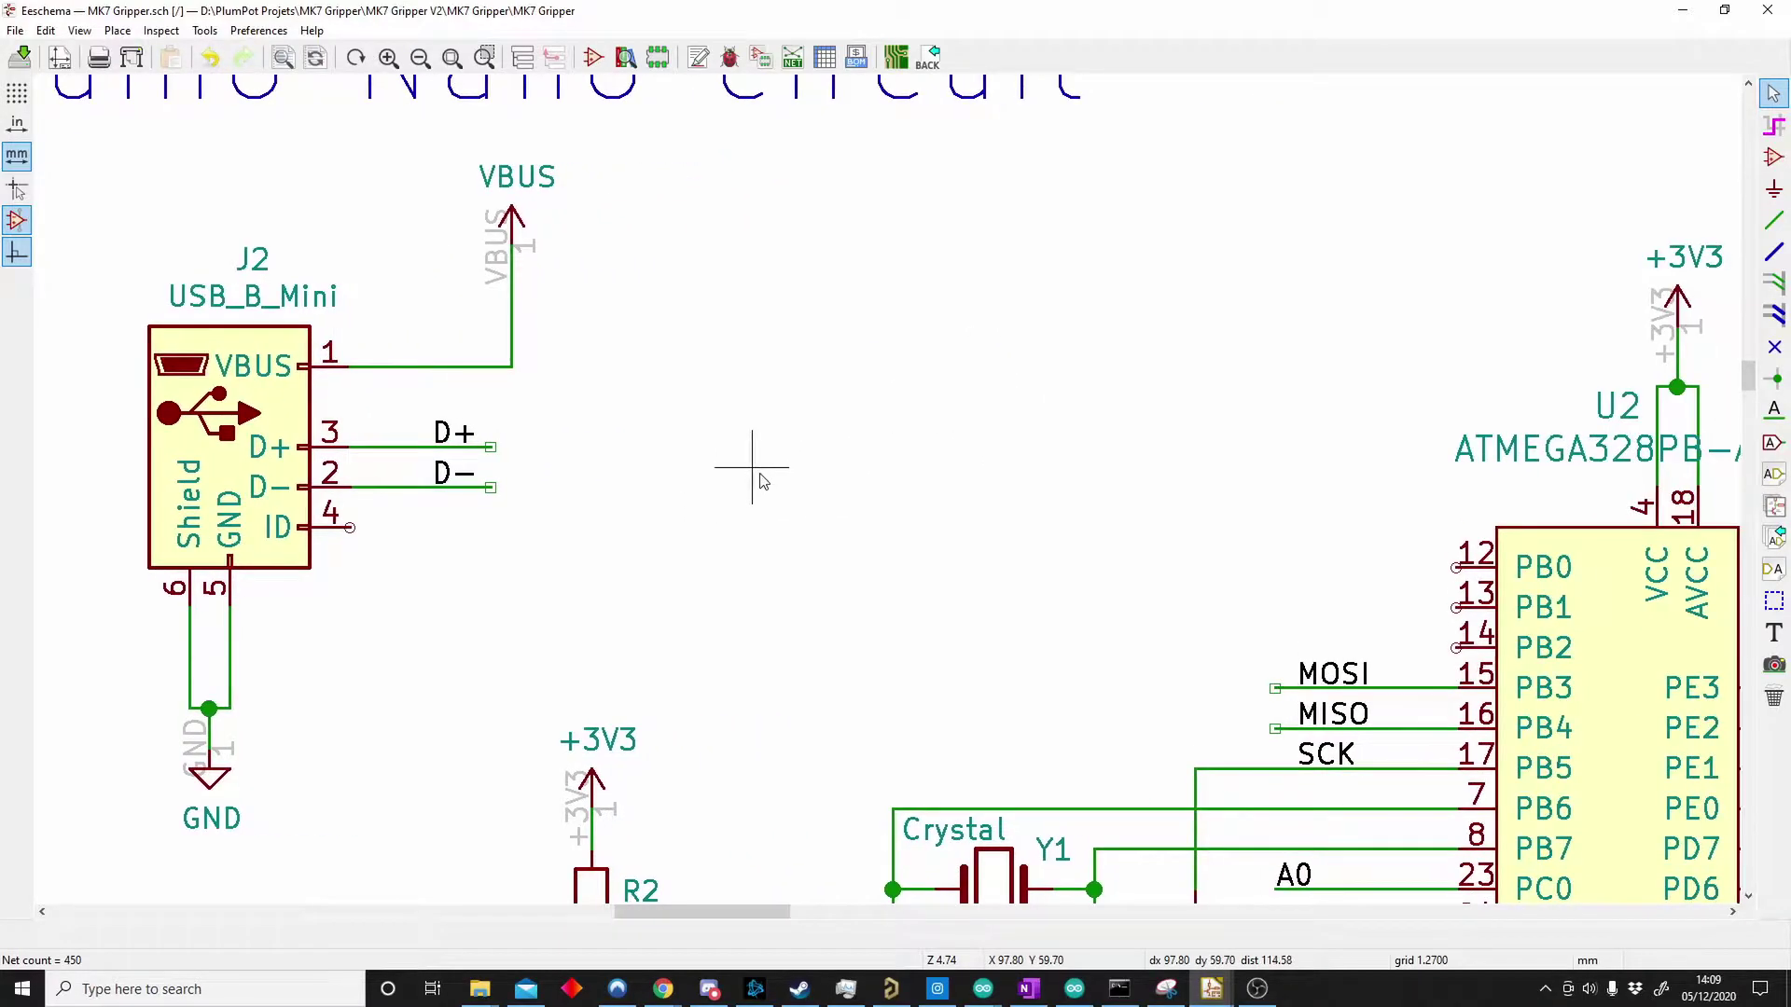
{"action": "key", "text": "p"}
{"action": "key", "text": "Escape"}
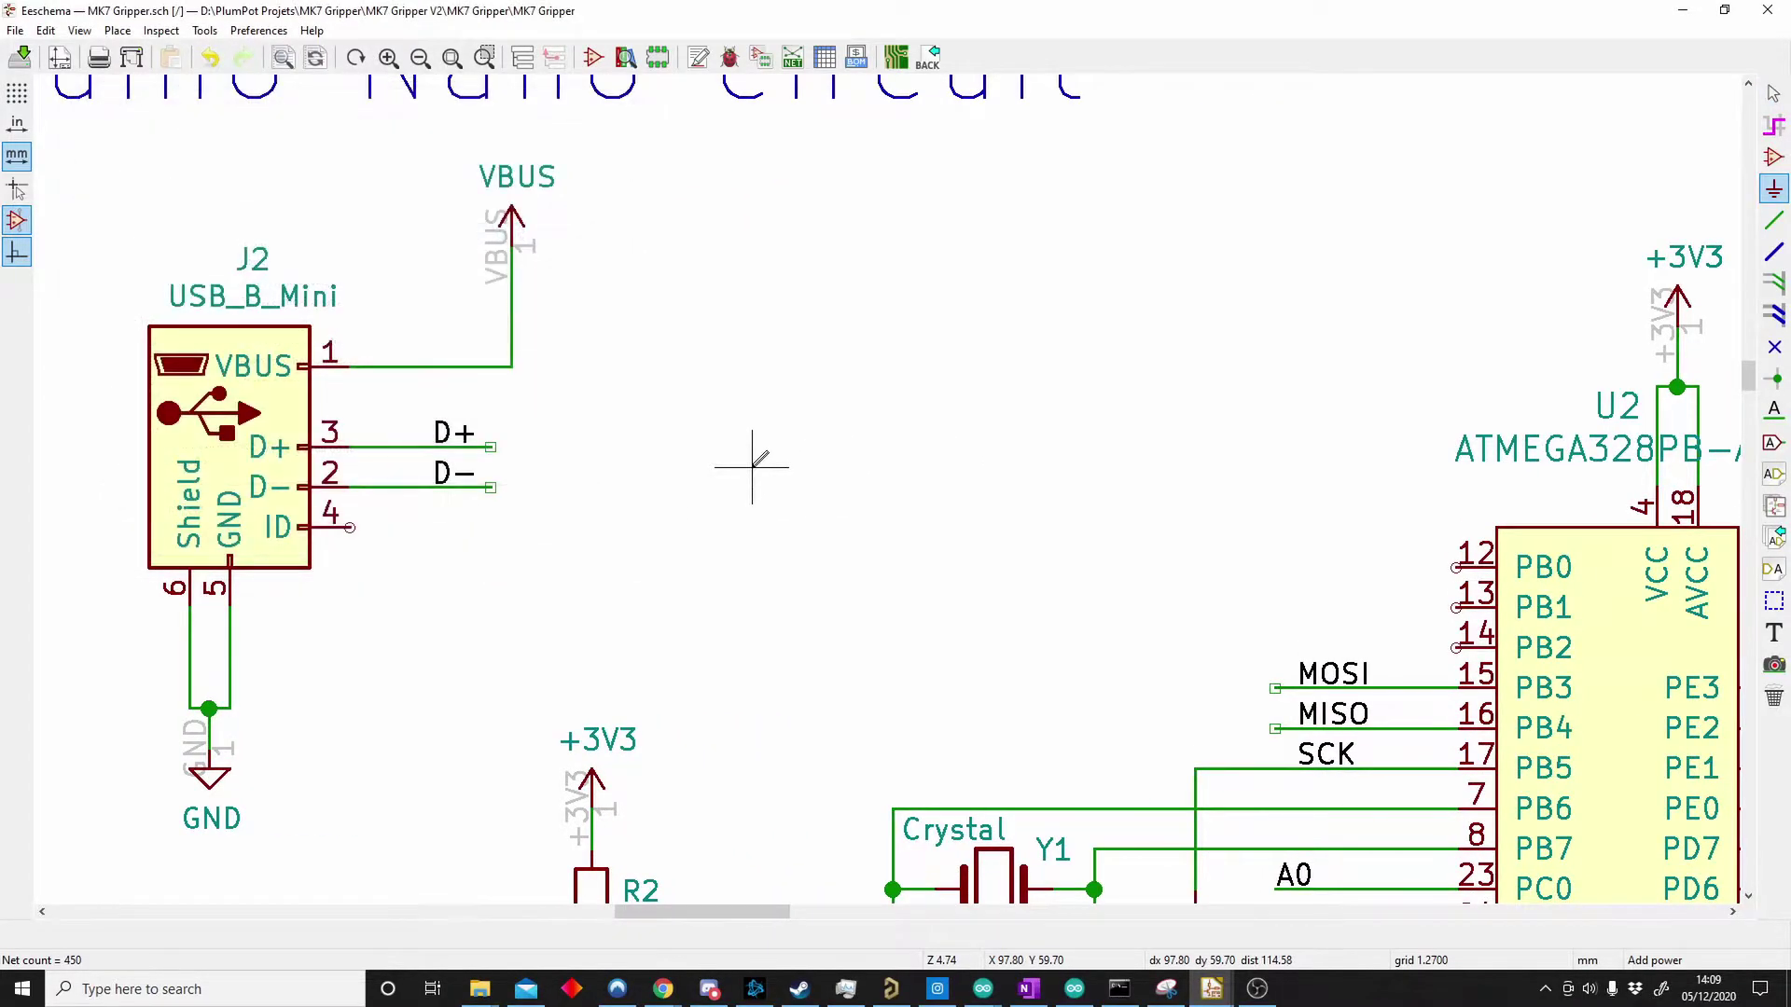
{"action": "key", "text": "w"}
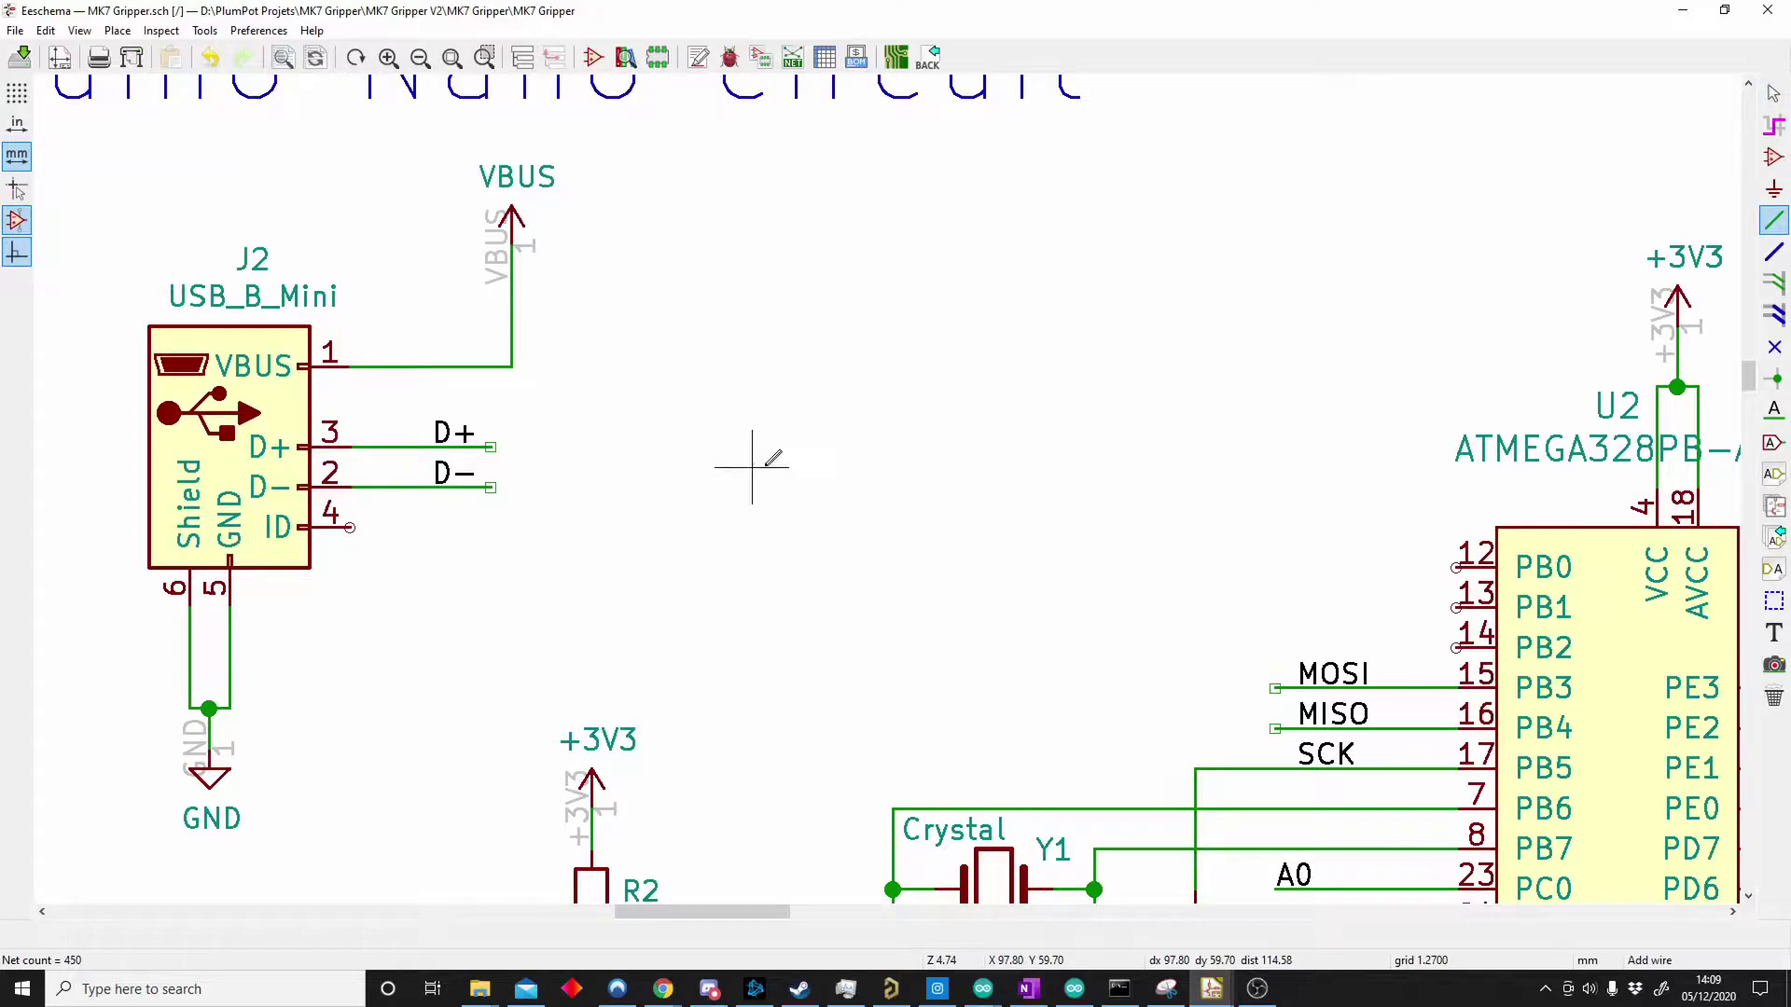
- Draw free-ended wire stubs from U2 pins 12 and 13
{"action": "left_click", "coordinate": [1447, 566]}
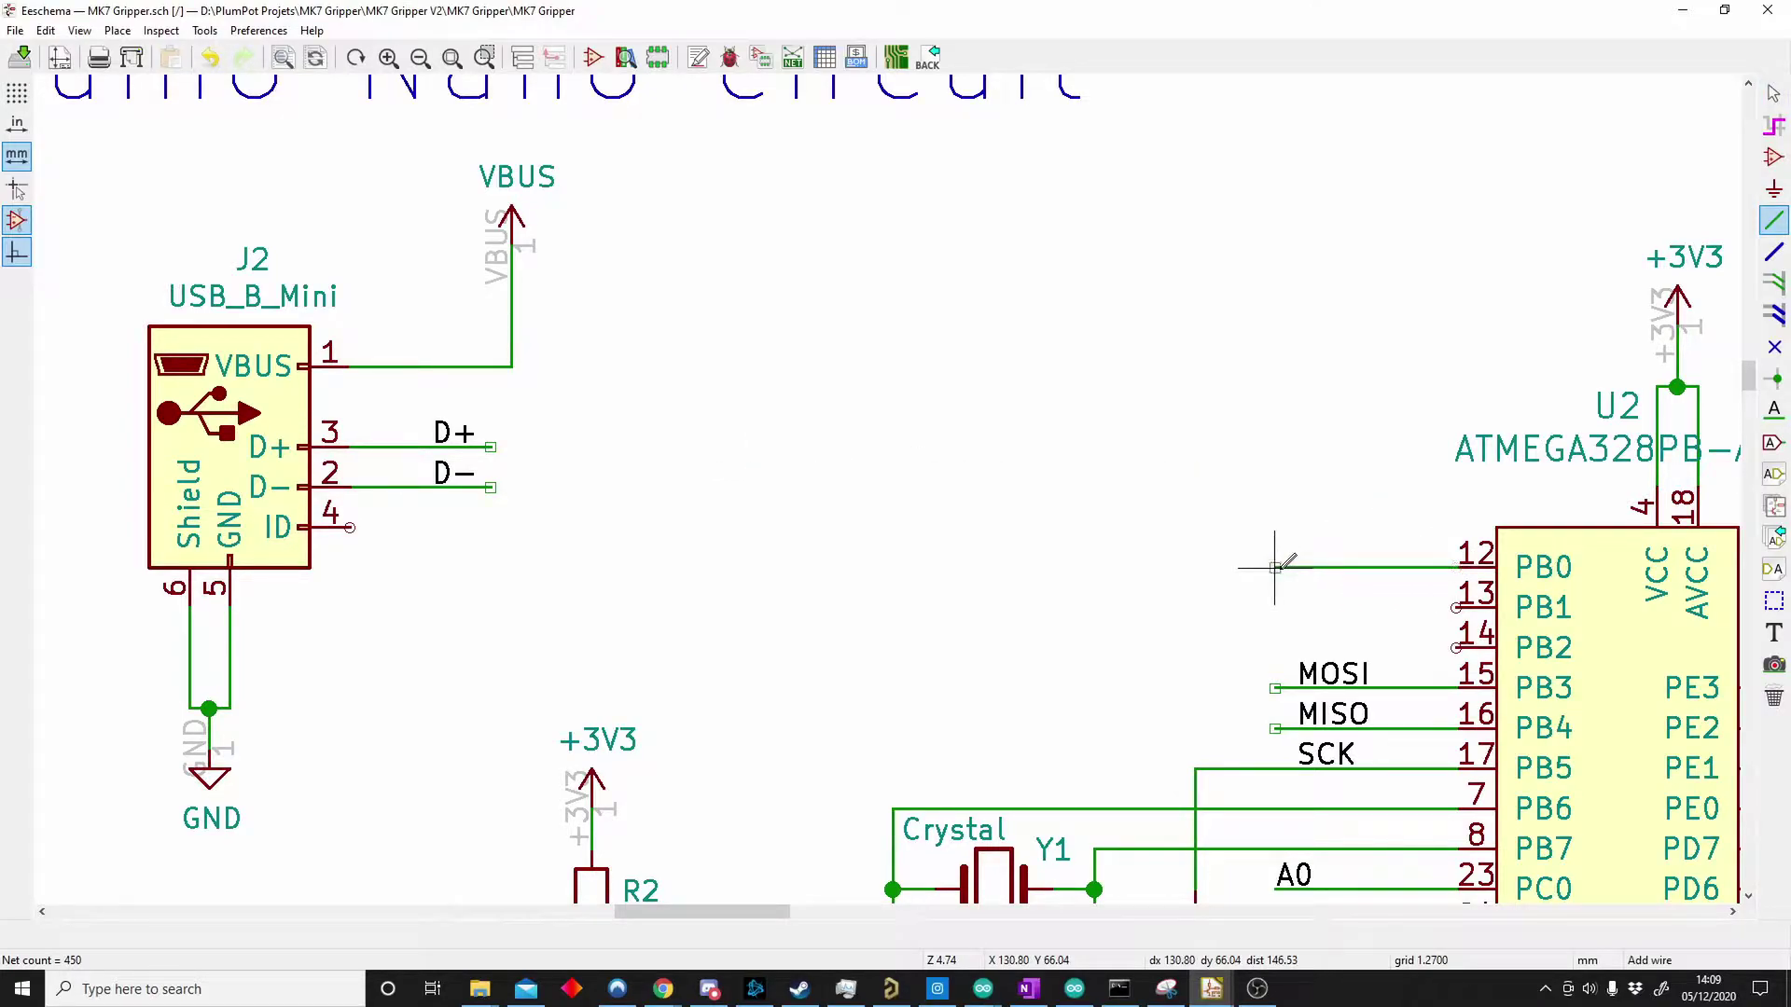
{"action": "double_click", "coordinate": [1275, 566]}
{"action": "key", "text": "Escape"}
{"action": "key", "text": "w"}
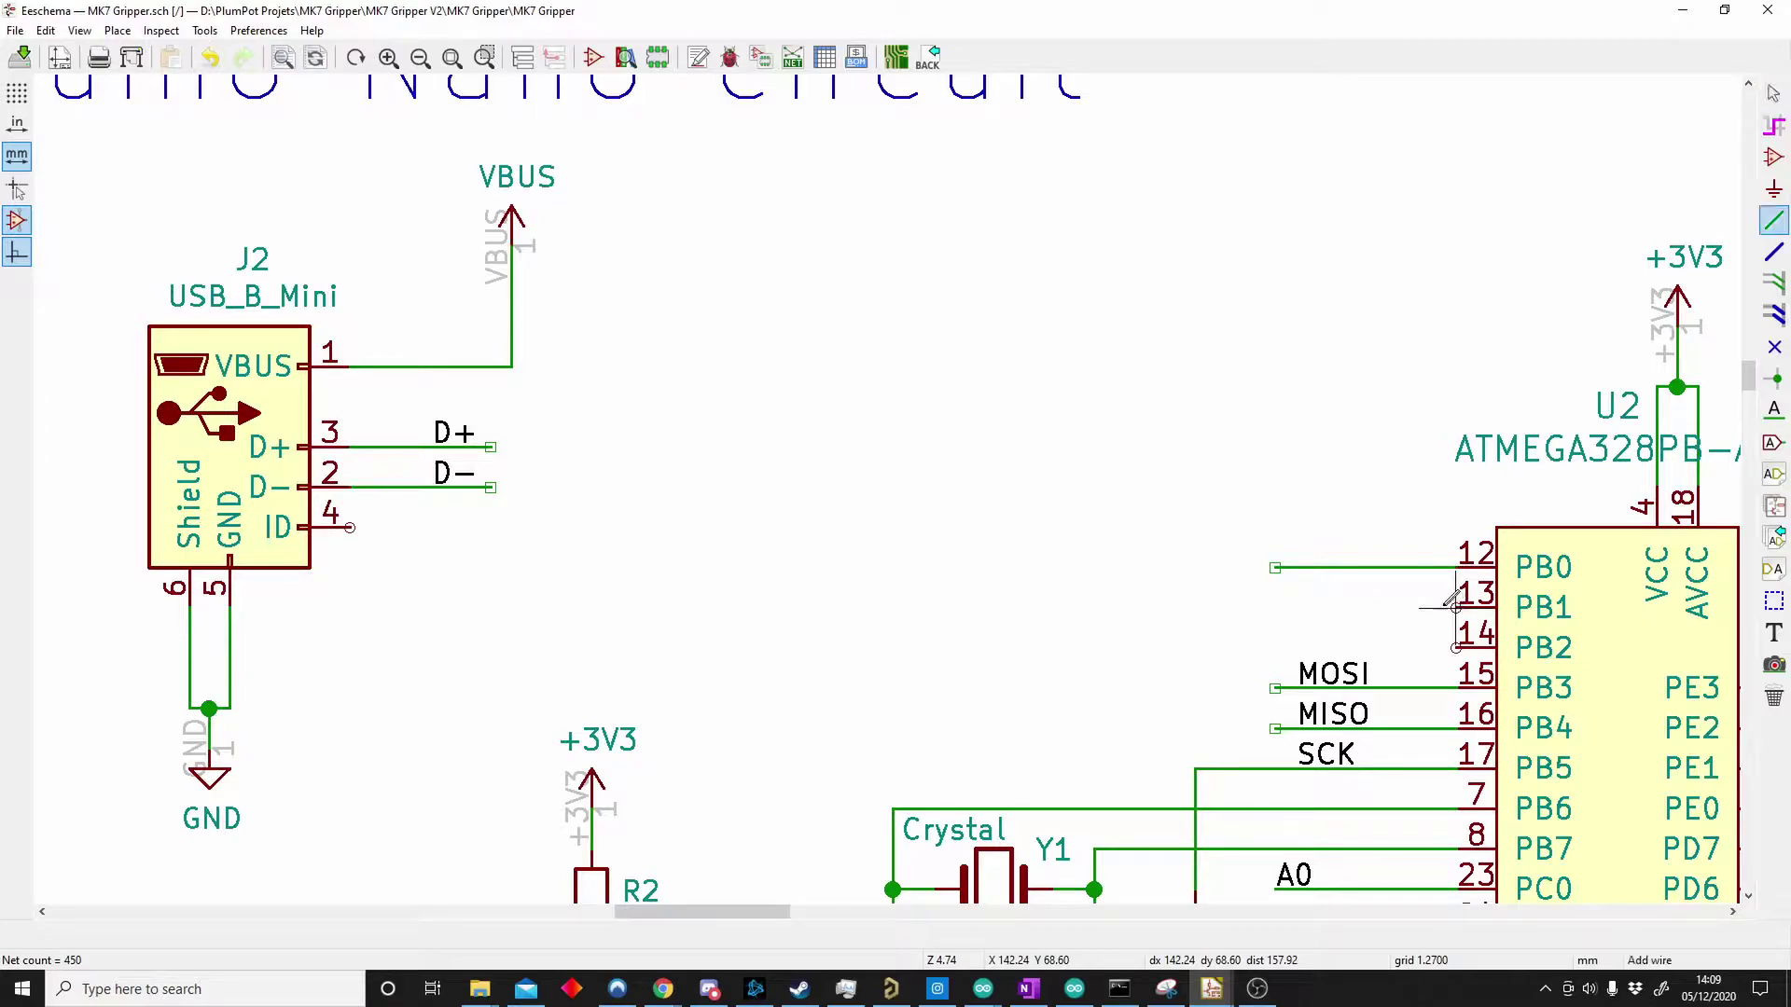
{"action": "double_click", "coordinate": [1275, 609]}
{"action": "key", "text": "Escape"}
- Move the D+ label block to U2 pin 13 and wire it to the pin
{"action": "left_click_drag", "start_coordinate": [520, 417], "coordinate": [441, 456]}
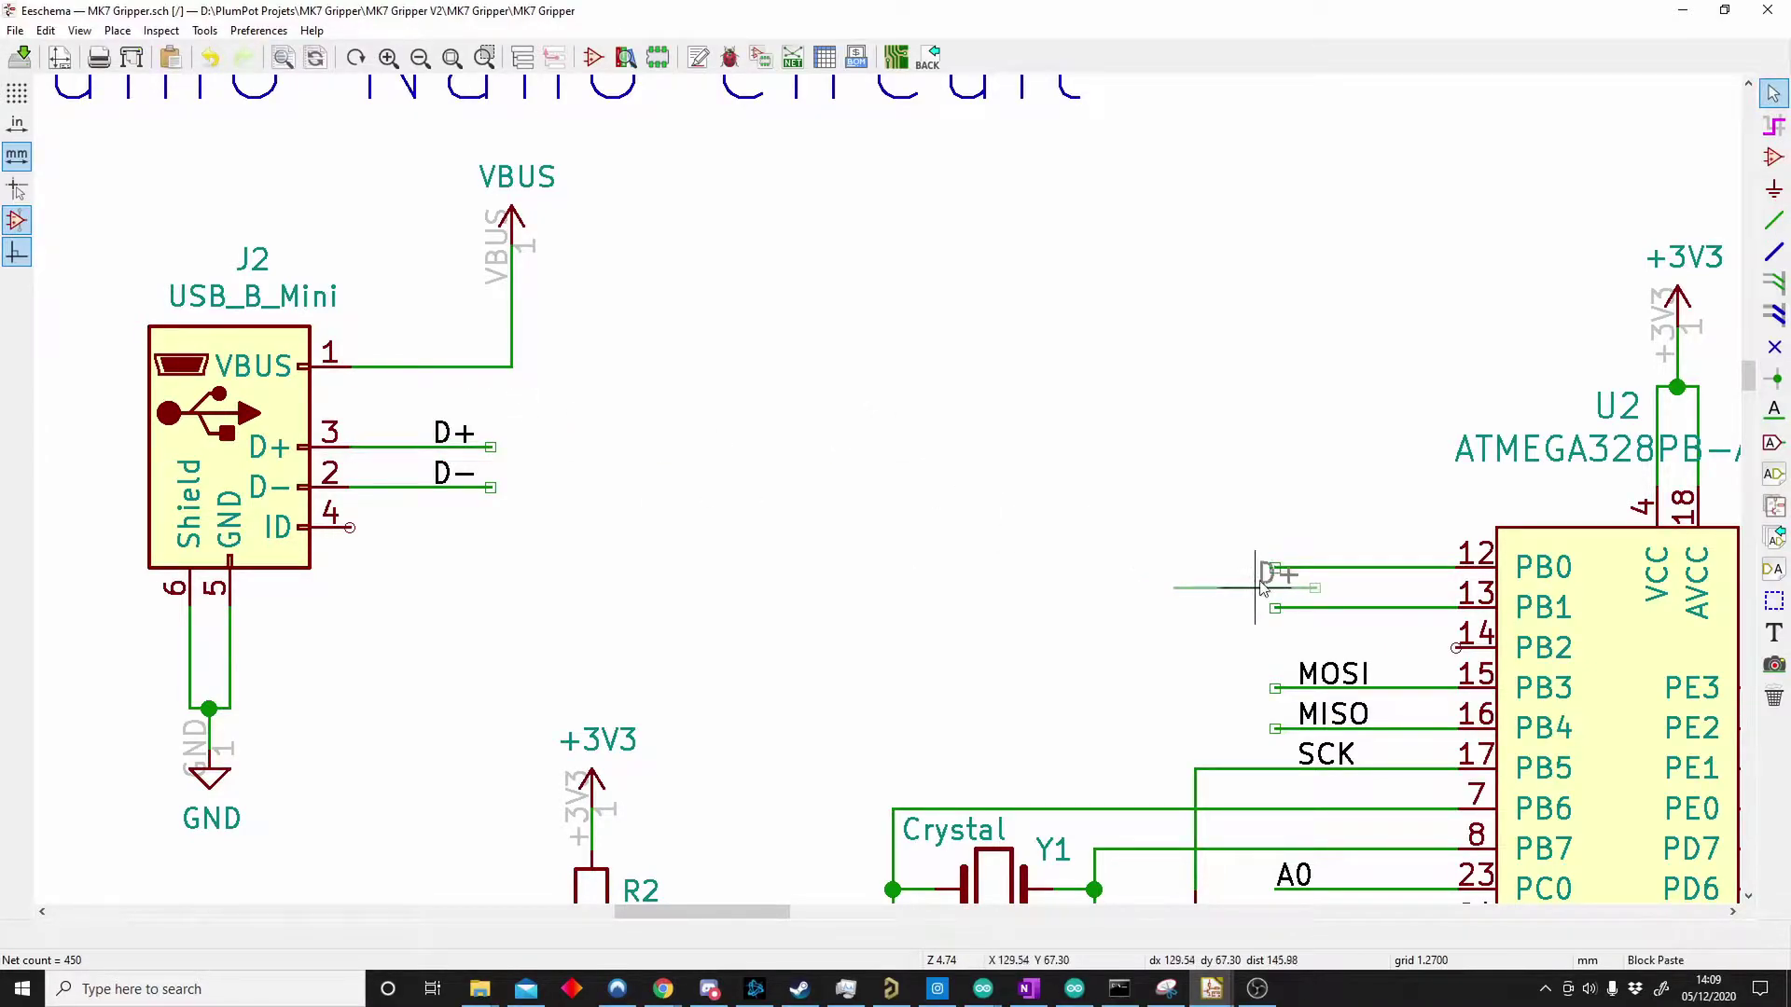
{"action": "left_click", "coordinate": [1283, 617]}
{"action": "left_click_drag", "start_coordinate": [1235, 629], "coordinate": [1195, 590]}
{"action": "key", "text": "Delete"}
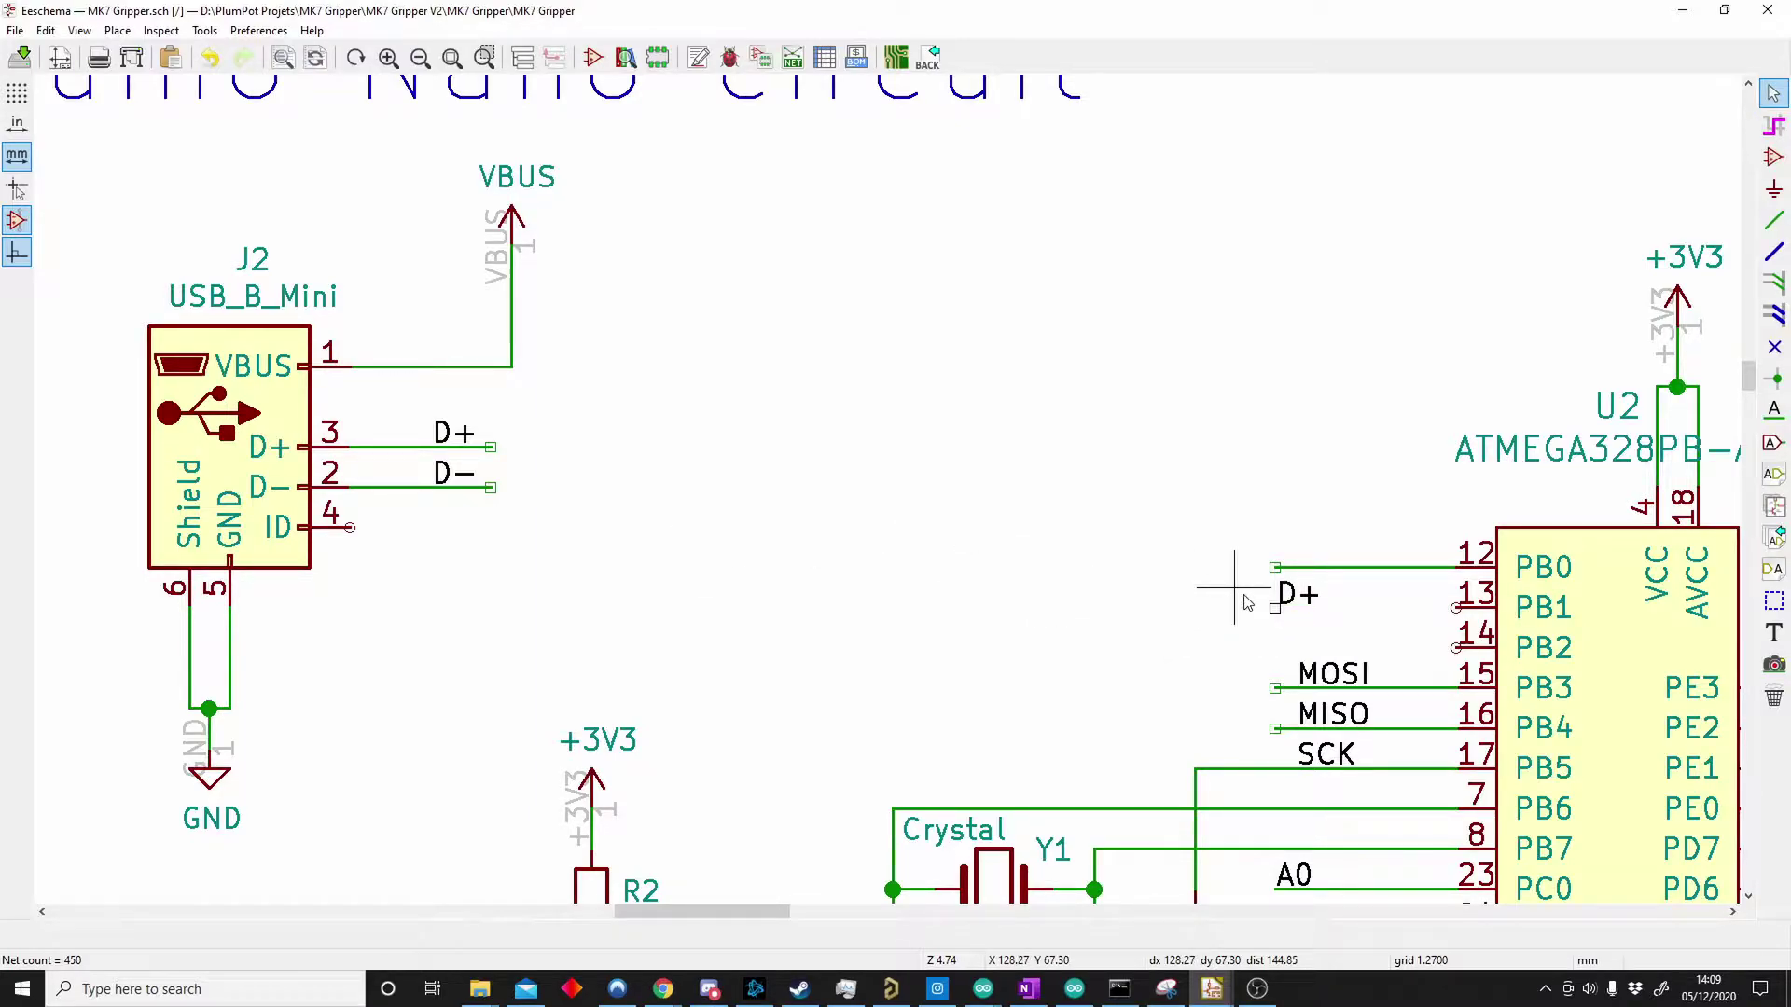
{"action": "key", "text": "w"}
{"action": "left_click", "coordinate": [1456, 607]}
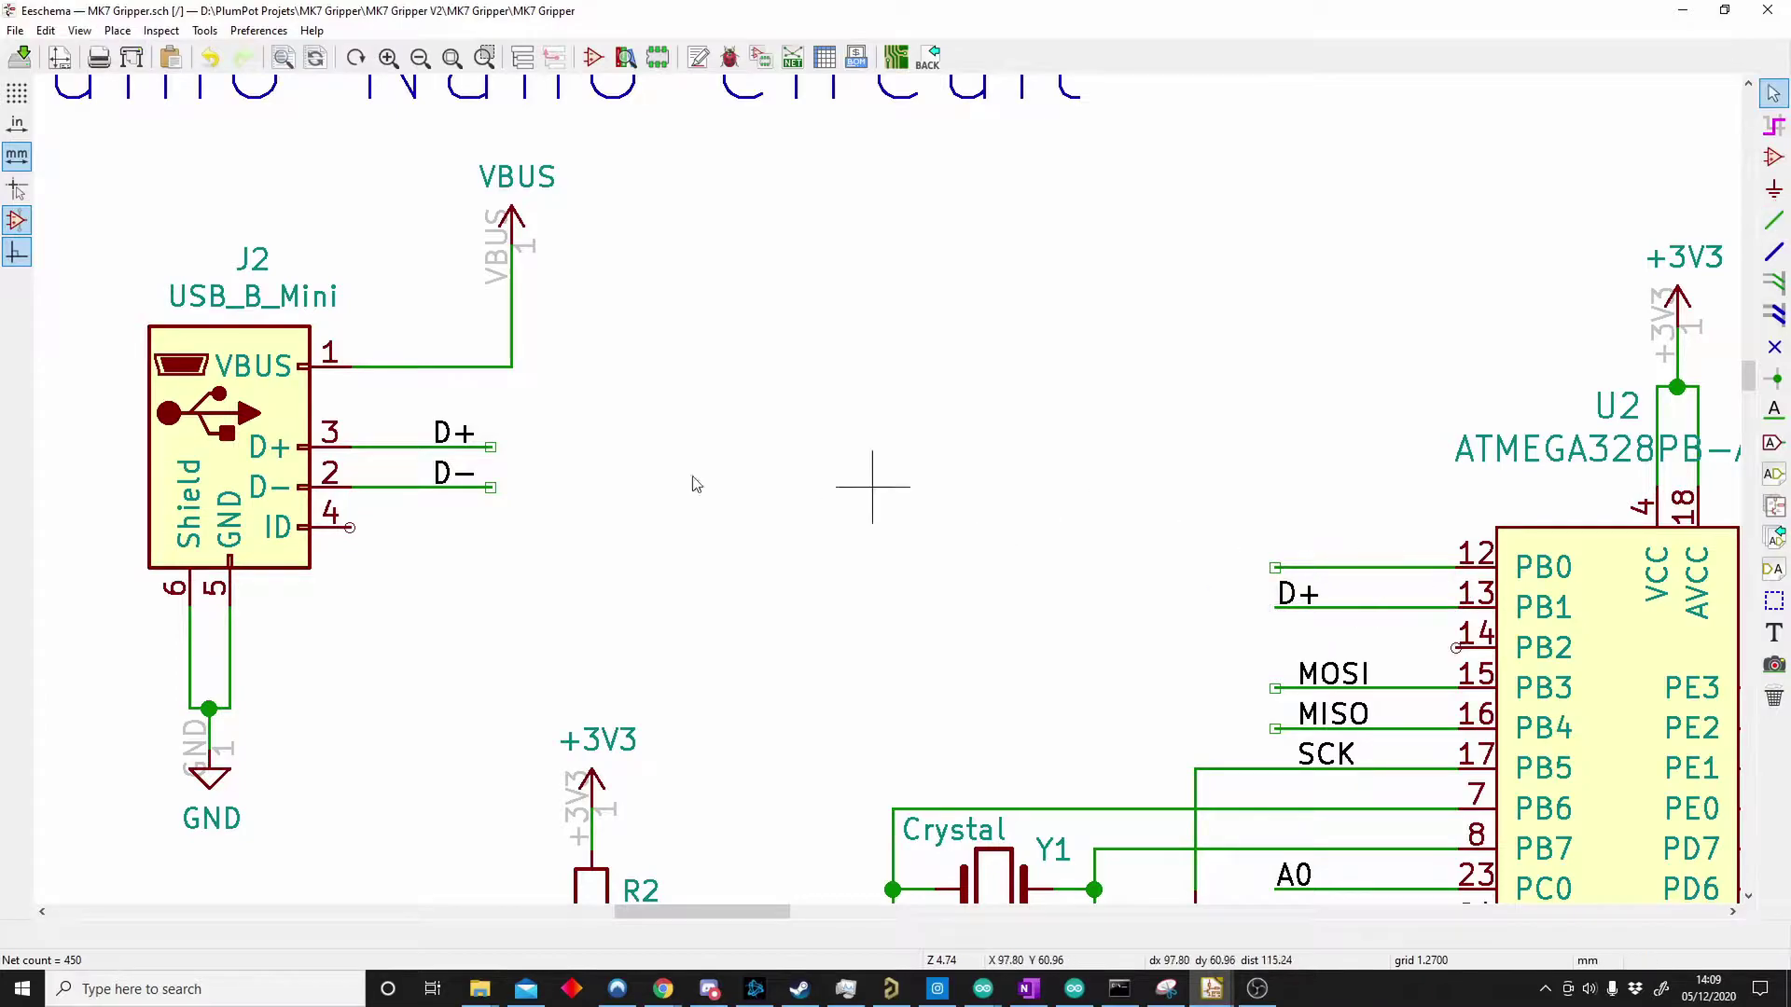
- Paste a copy of the D+ label beside U2 pin 12 and wire it in
{"action": "key", "text": "ctrl+v"}
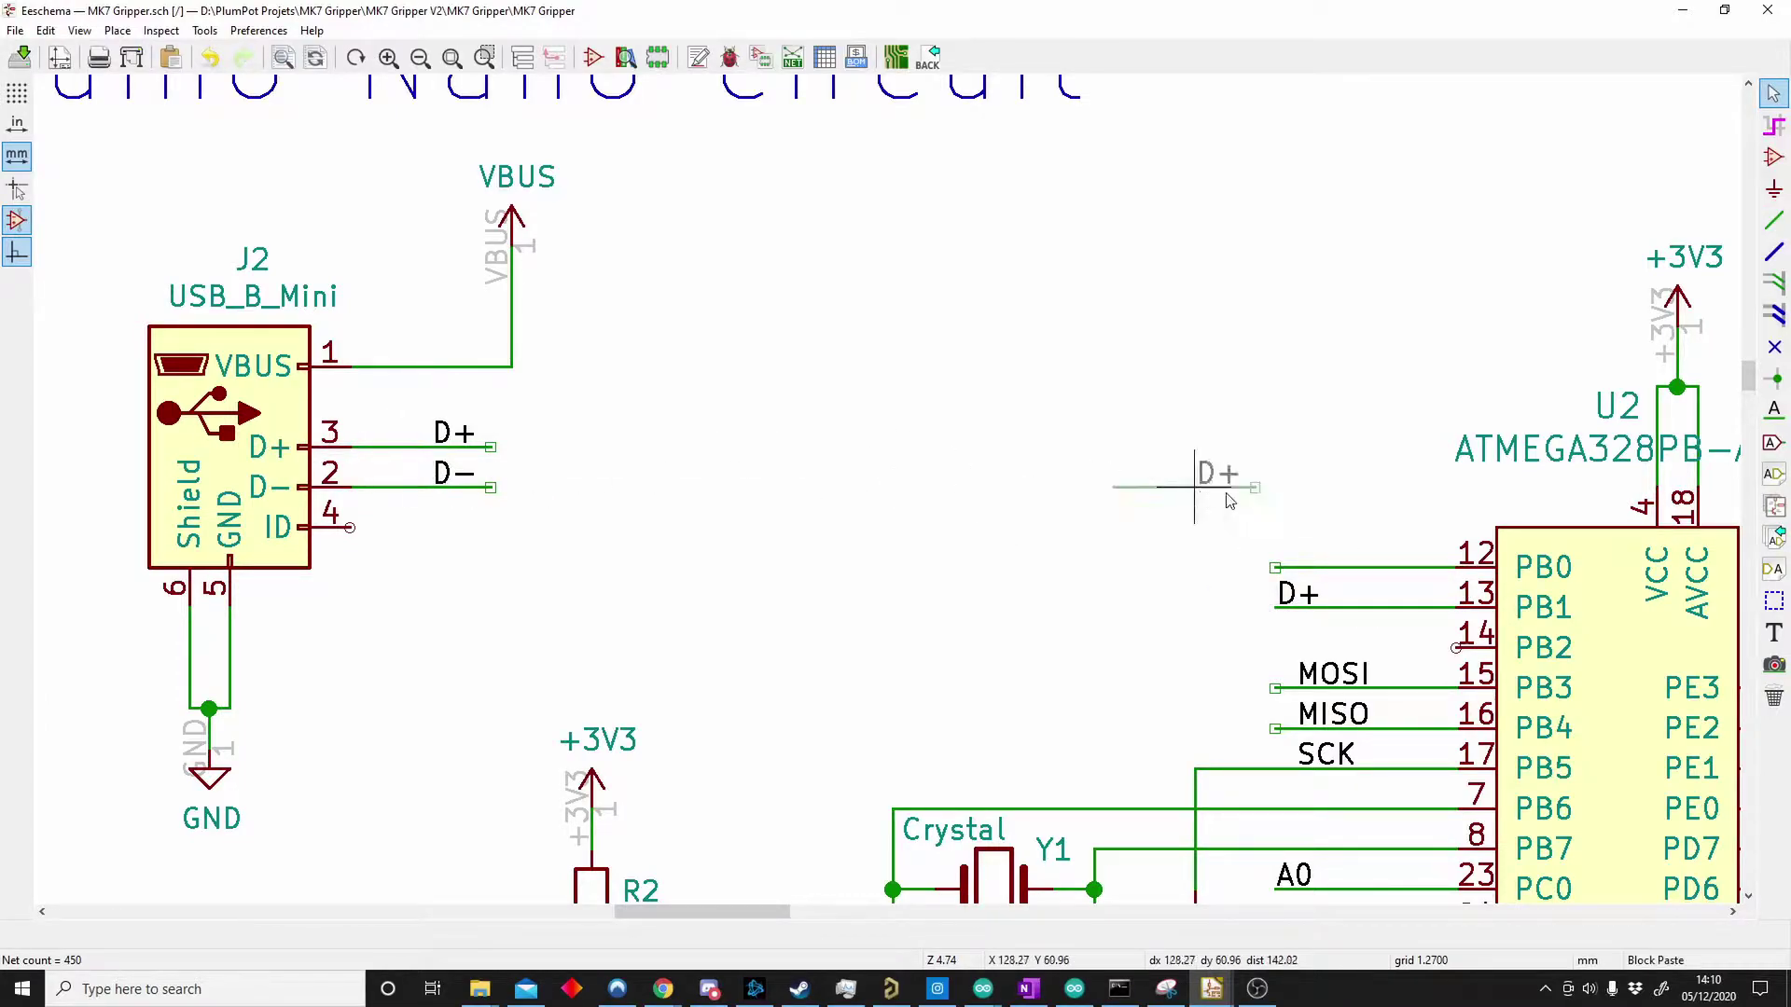
{"action": "left_click", "coordinate": [1270, 571]}
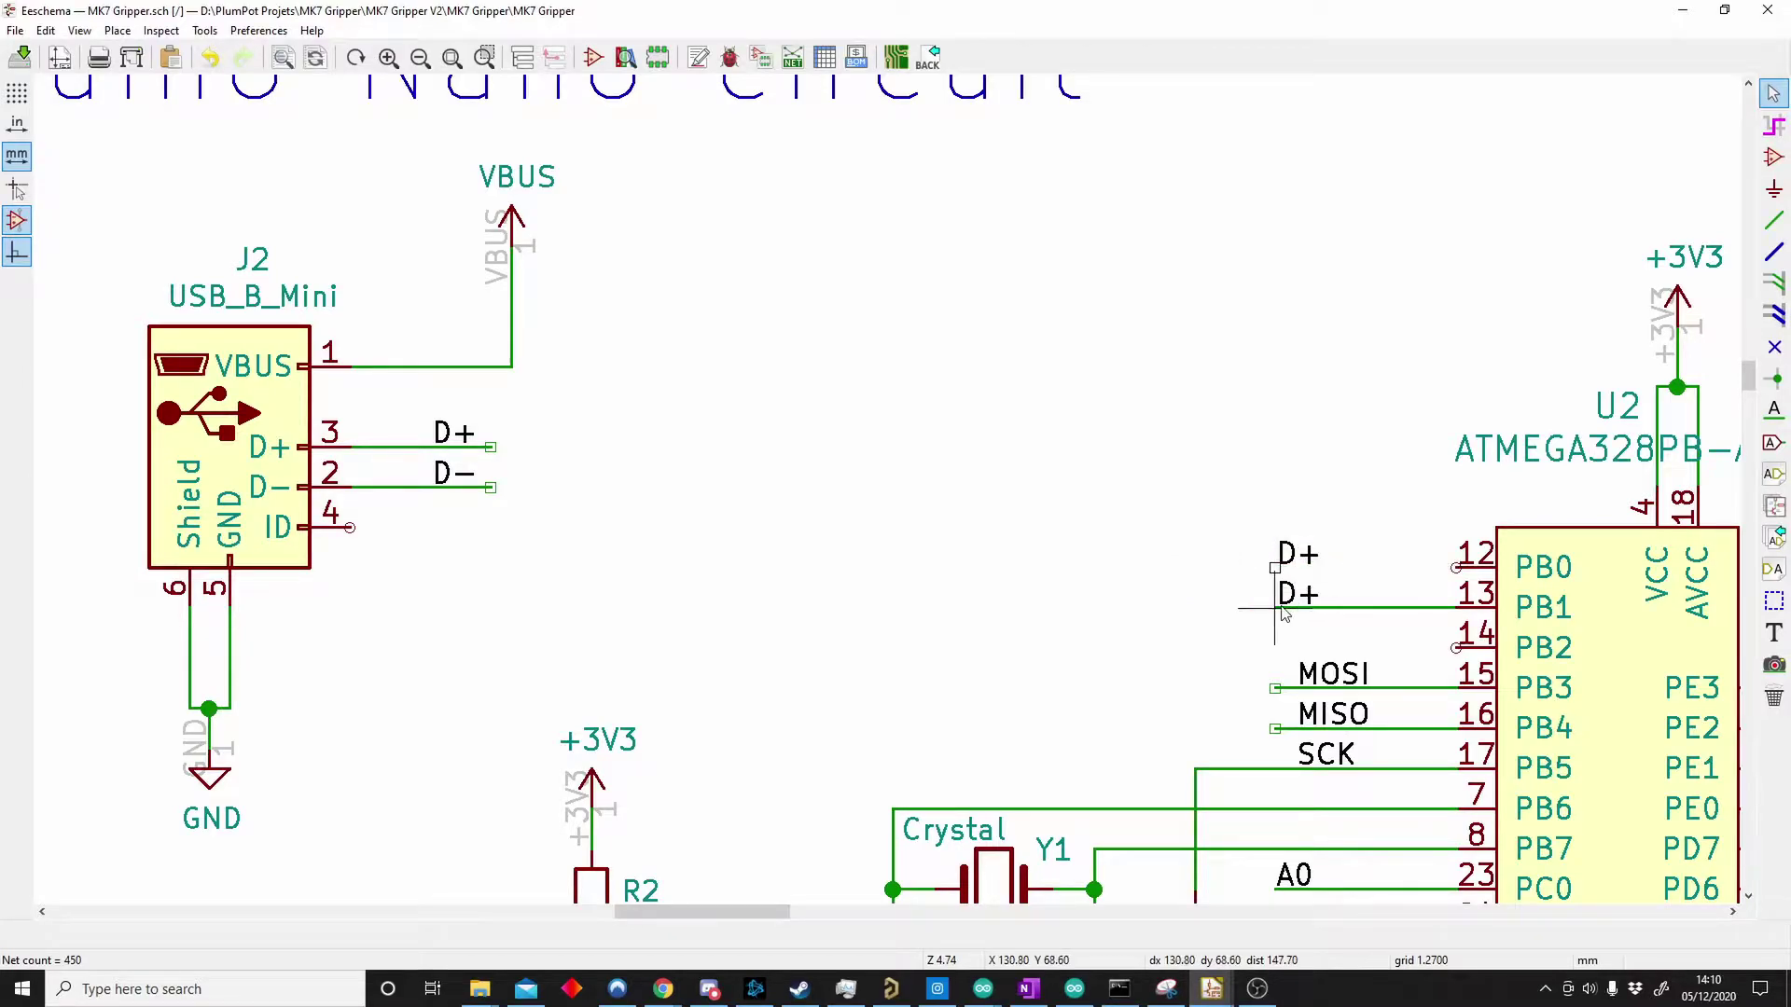
{"action": "key", "text": "w"}
{"action": "left_click", "coordinate": [1456, 566]}
{"action": "key", "text": "Escape"}
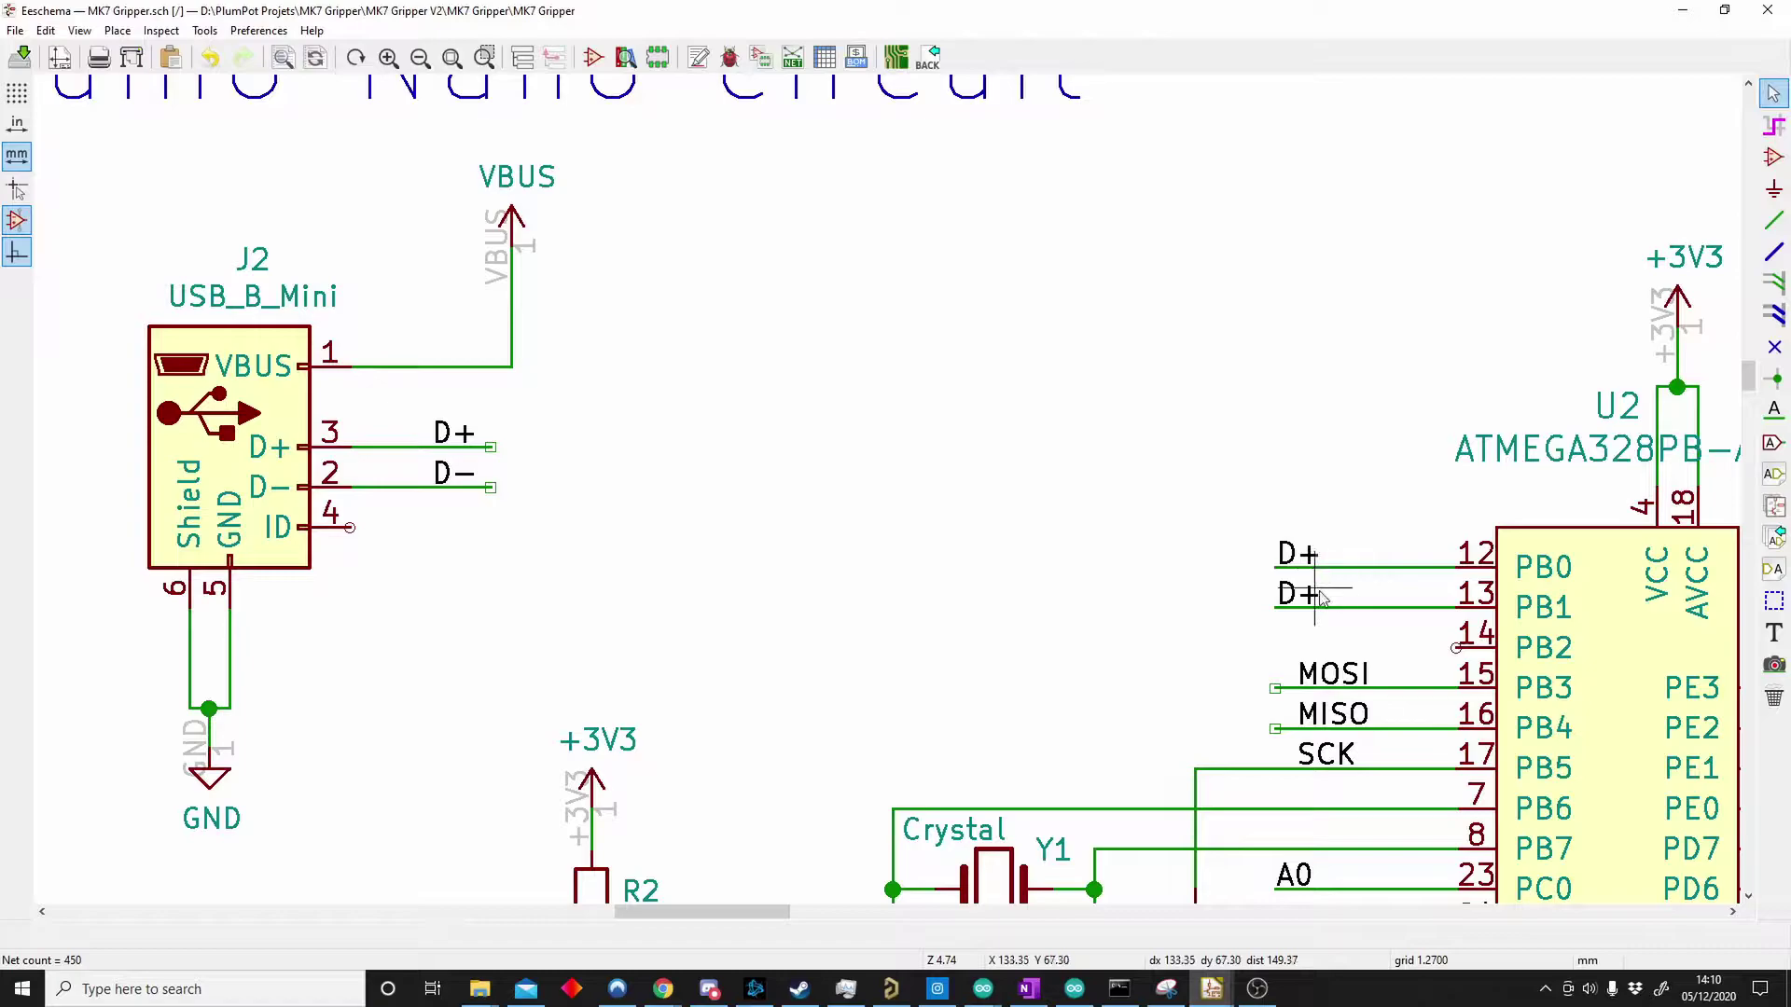
- Rename the pin 12 label to D- and save the schematic
{"action": "double_click", "coordinate": [1276, 553]}
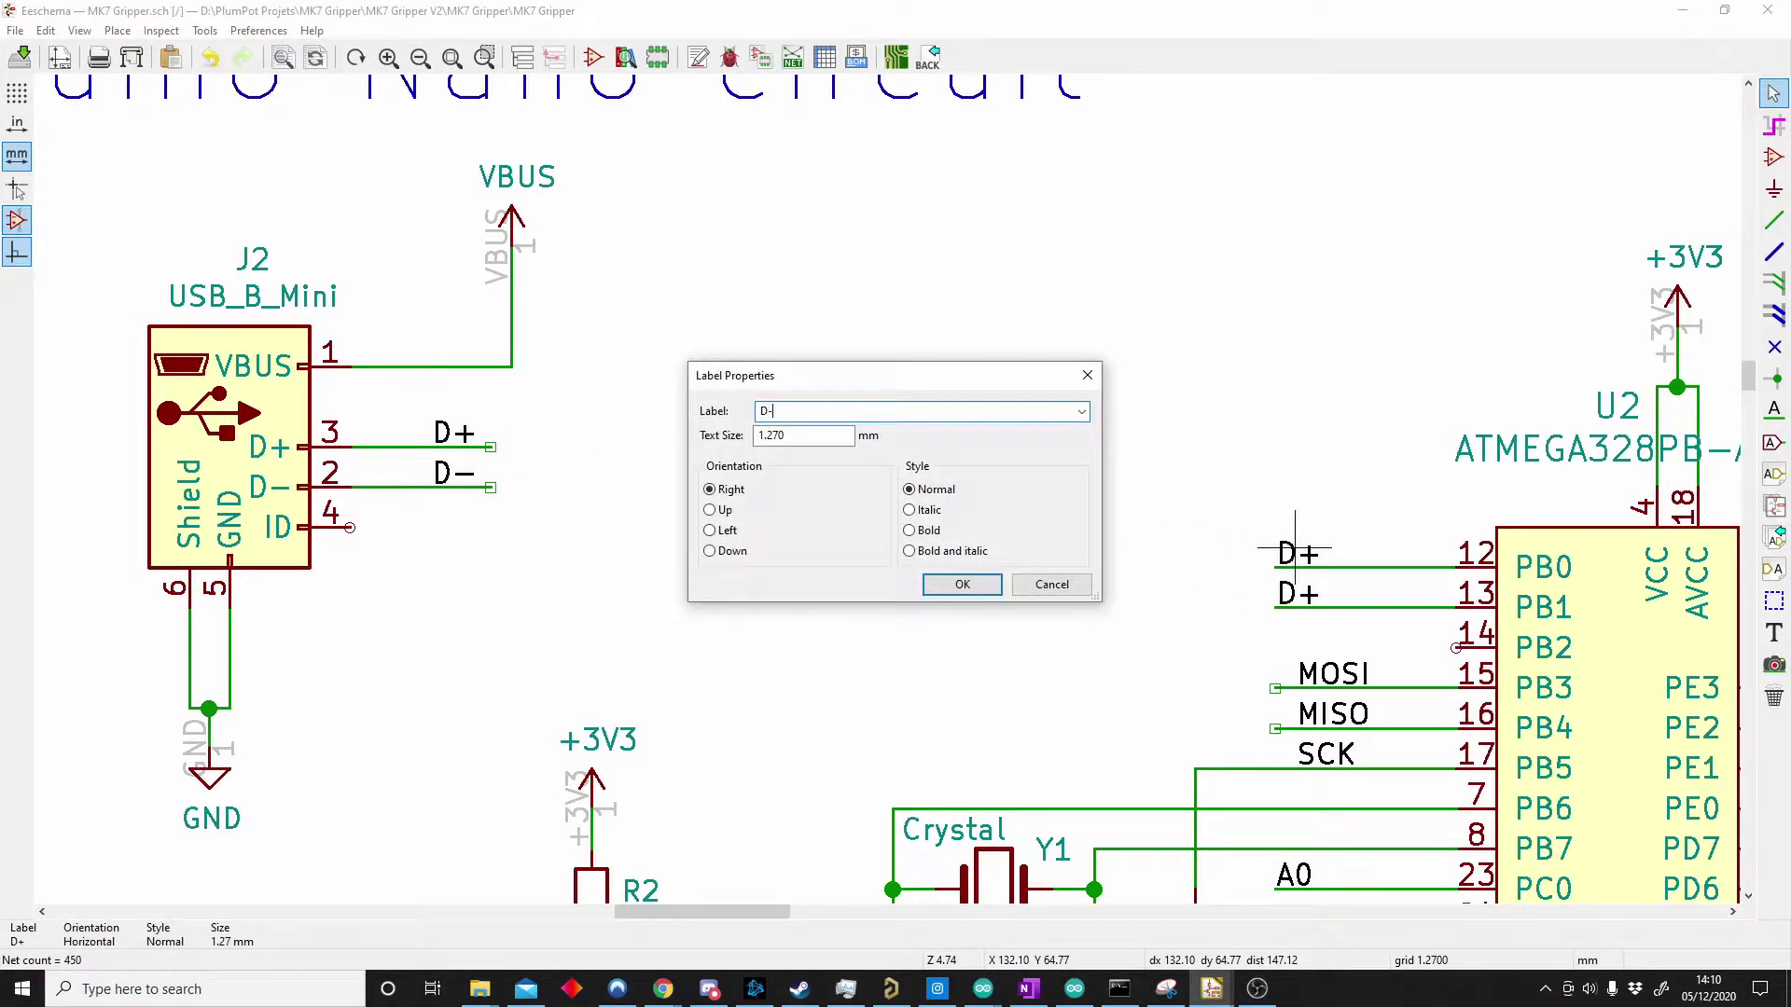
{"action": "type", "text": "D-"}
{"action": "key", "text": "Return"}
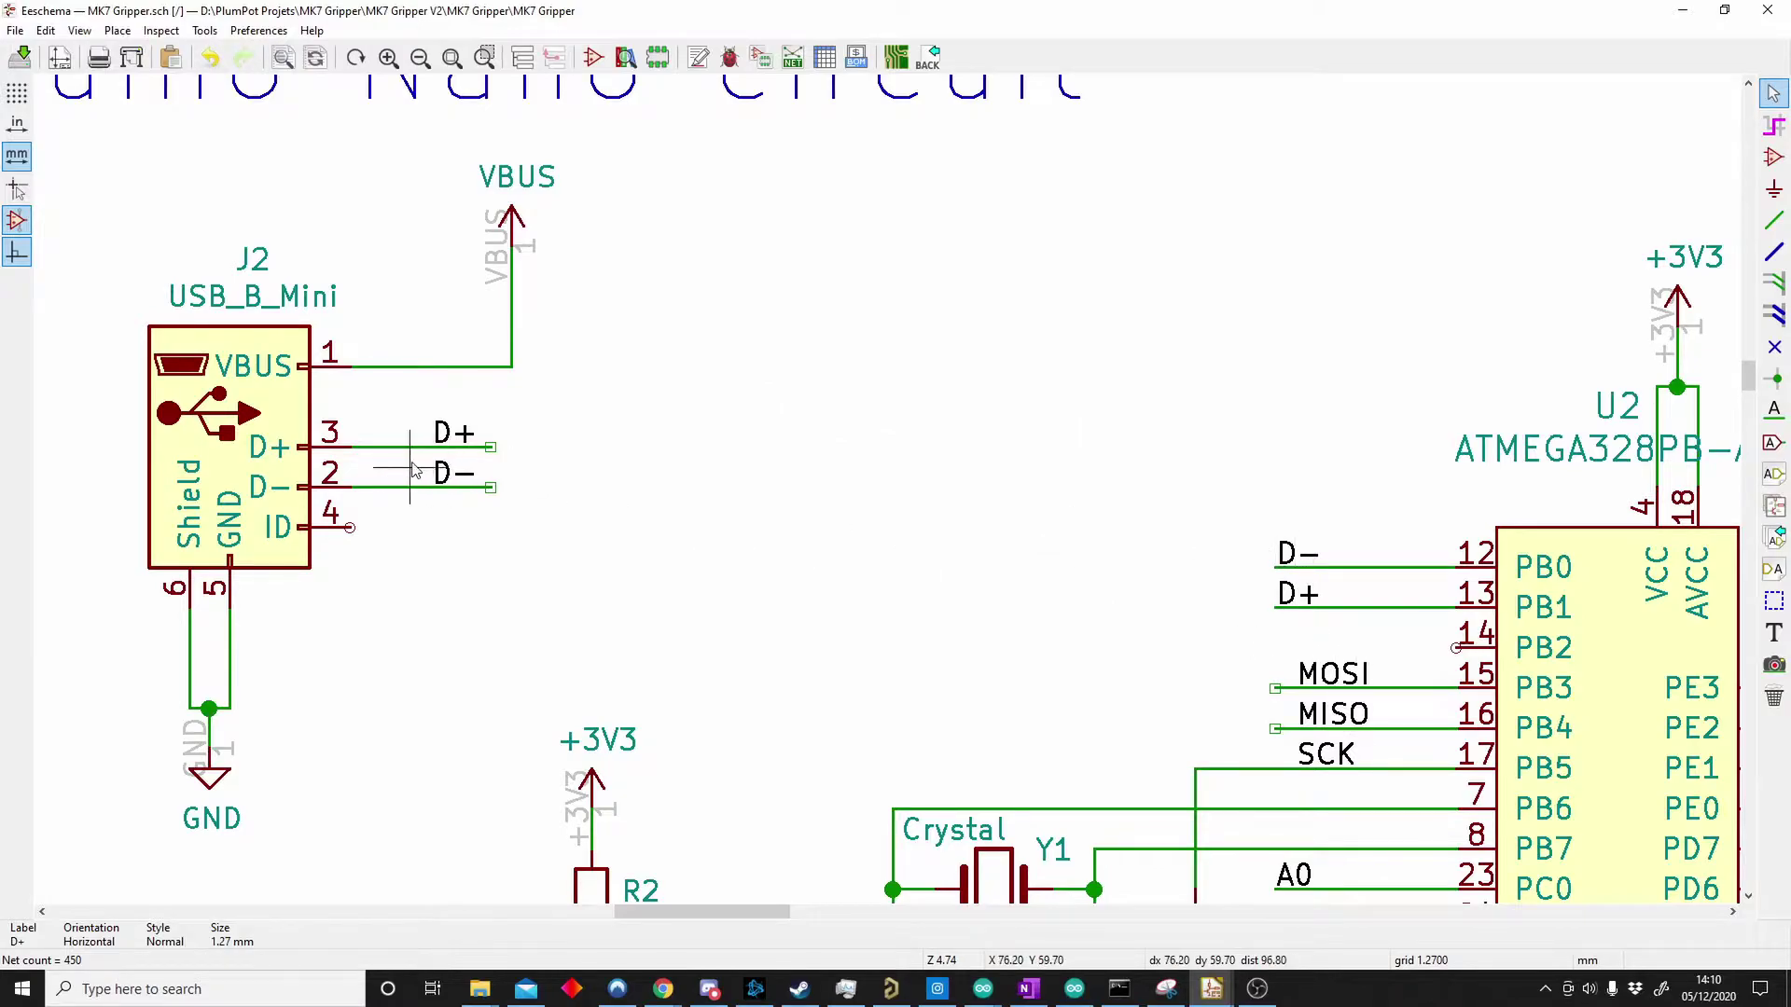
{"action": "left_click", "coordinate": [34, 59]}
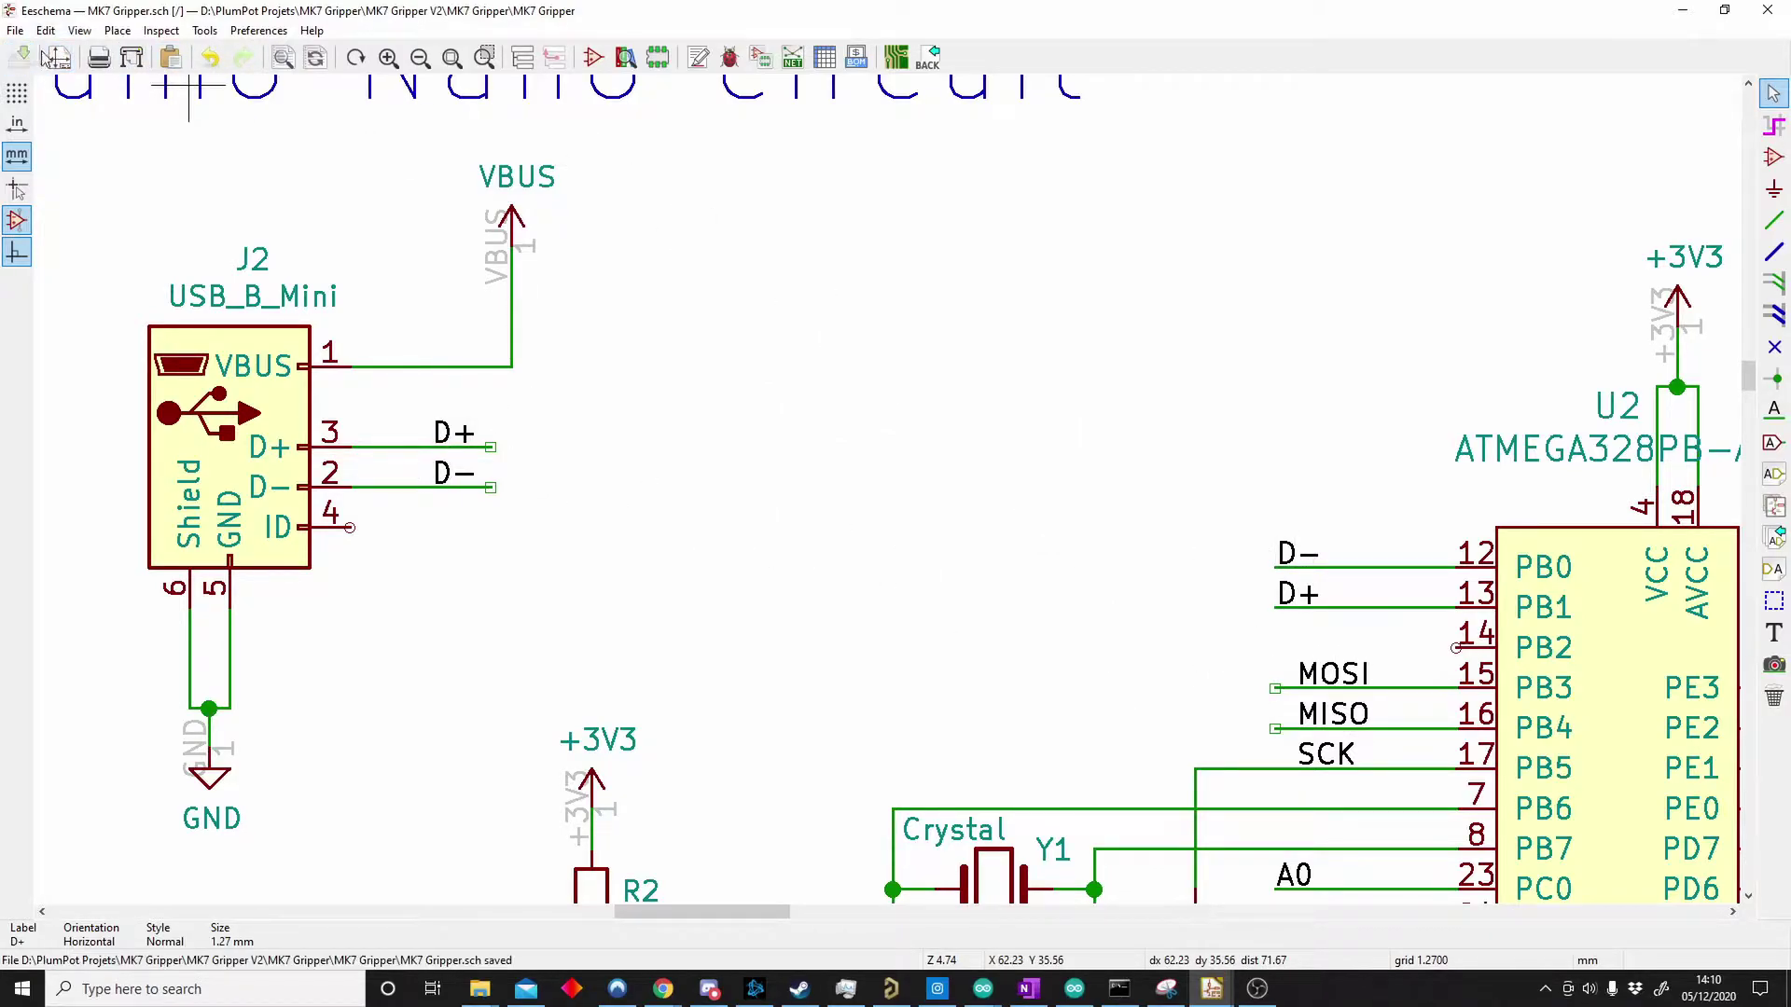
{"action": "left_click", "coordinate": [205, 30]}
- Apply Update PCB from Schematic and zoom in on J2's USB pads
{"action": "left_click", "coordinate": [270, 53]}
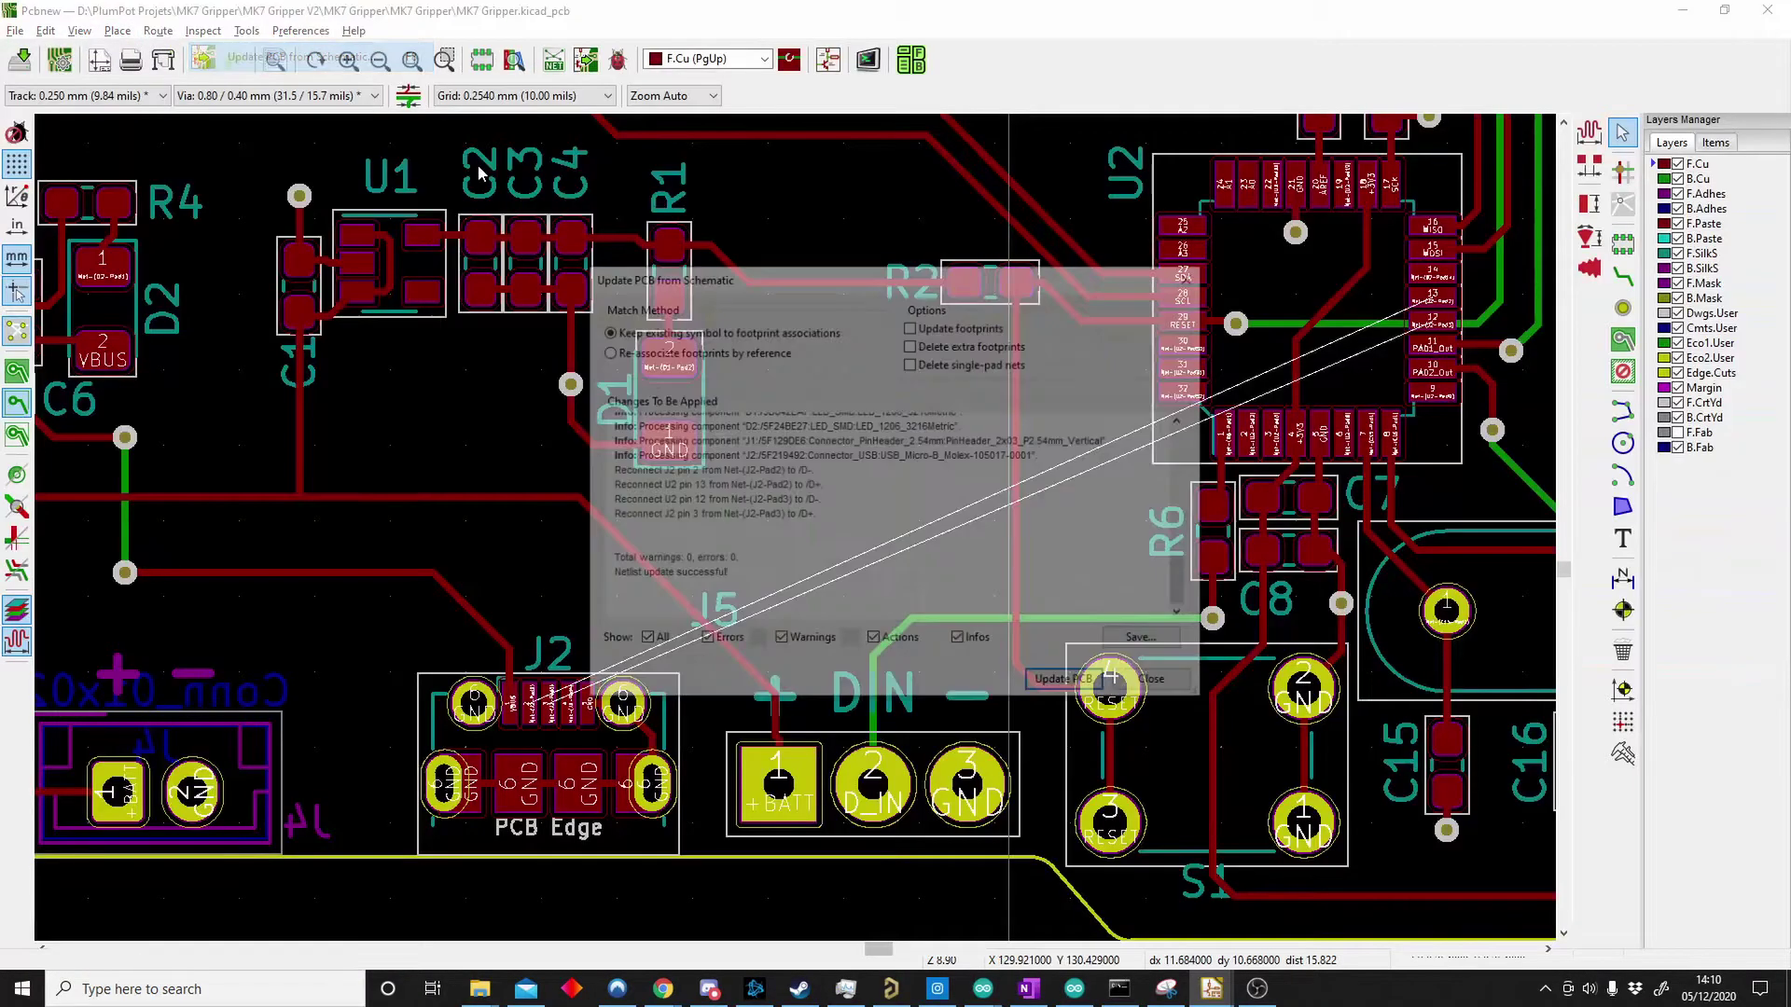
{"action": "left_click", "coordinate": [1066, 685]}
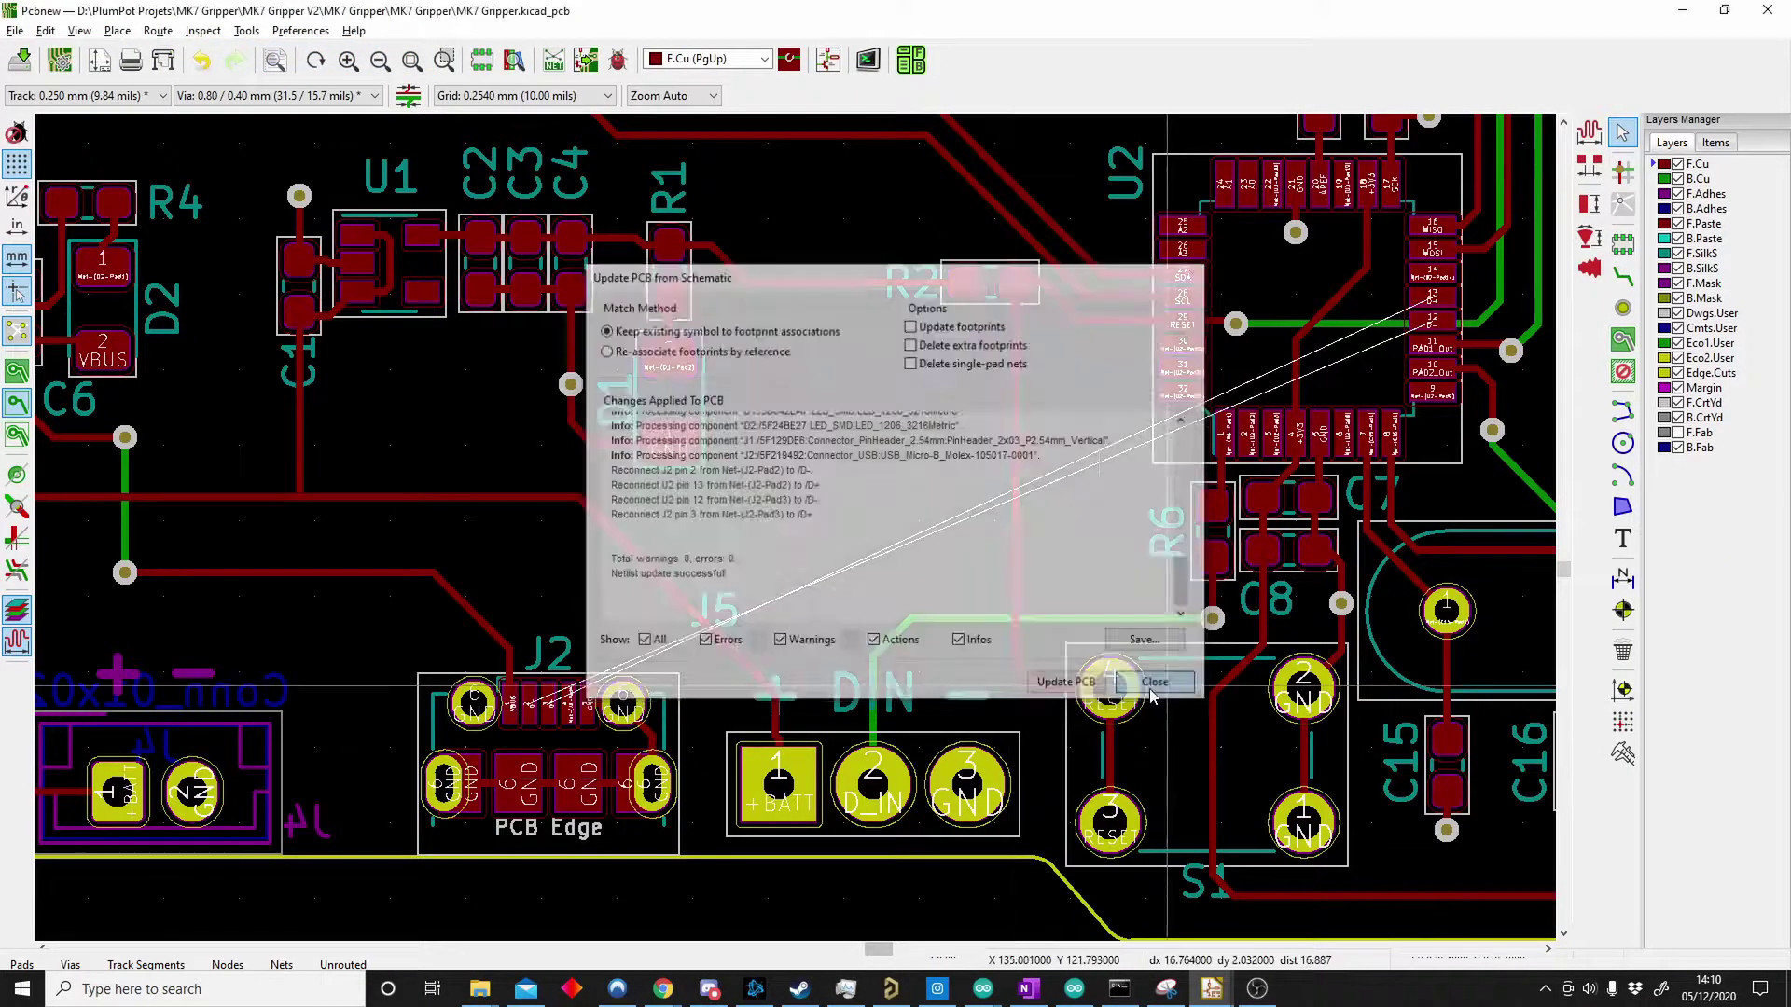
{"action": "scroll", "coordinate": [551, 702], "scroll_direction": "up", "scroll_amount": 1}
{"action": "scroll", "coordinate": [797, 533], "scroll_direction": "up", "scroll_amount": 4}
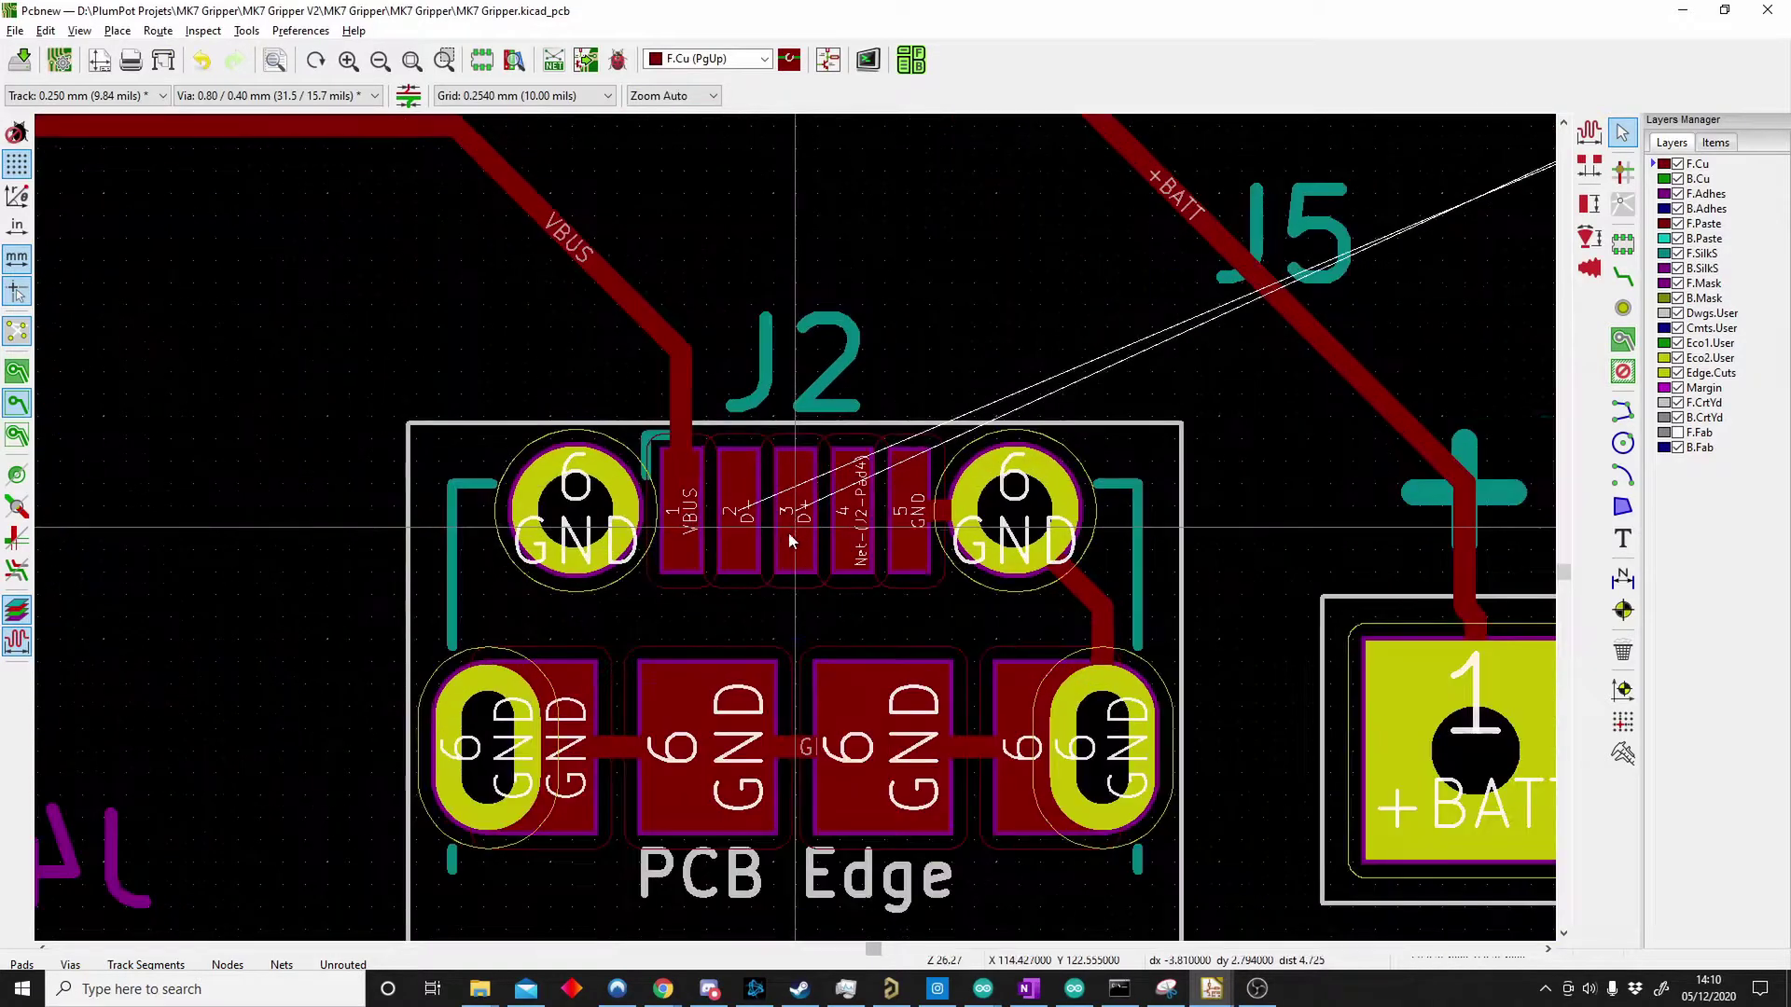
{"action": "scroll", "coordinate": [746, 515], "scroll_direction": "up", "scroll_amount": 1}
{"action": "middle_click_drag", "start_coordinate": [748, 518], "coordinate": [654, 506]}
{"action": "scroll", "coordinate": [656, 510], "scroll_direction": "up", "scroll_amount": 1}
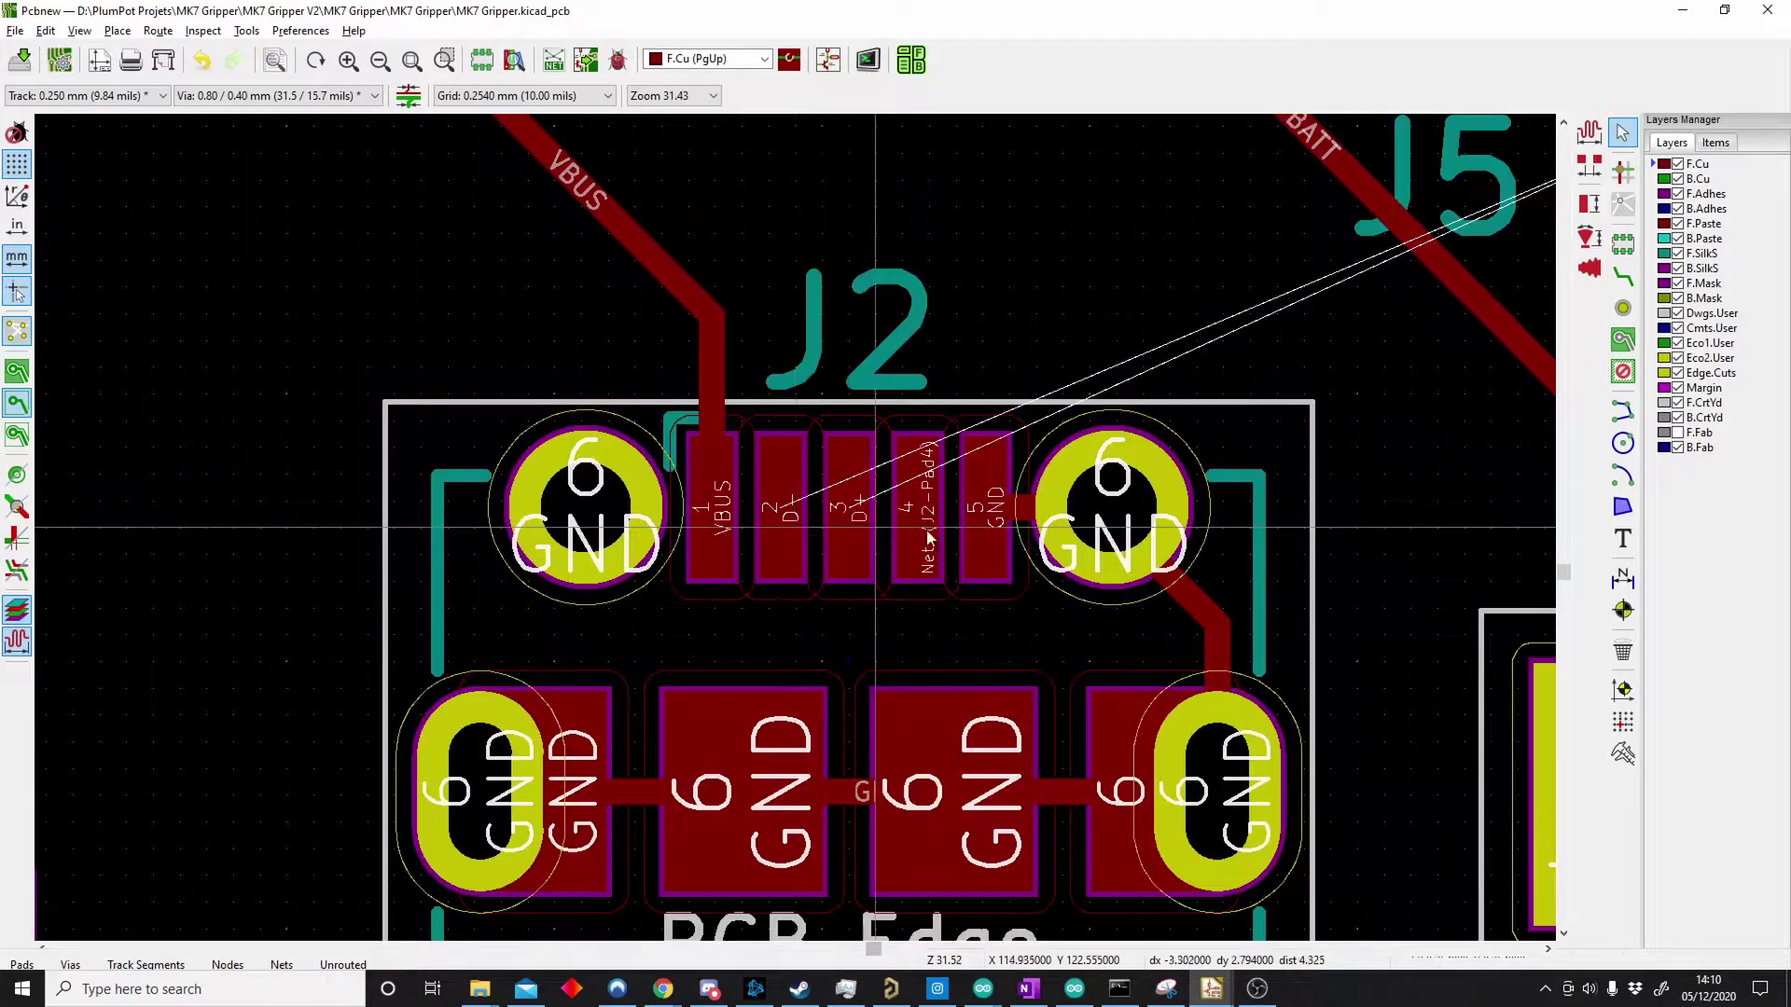
{"action": "middle_click_drag", "start_coordinate": [1006, 506], "coordinate": [755, 448]}
{"action": "scroll", "coordinate": [757, 452], "scroll_direction": "down", "scroll_amount": 2}
- Route the D+/D- pair from J2 to U2 pads 12 and 13, via the bottom layer
{"action": "left_click", "coordinate": [174, 36]}
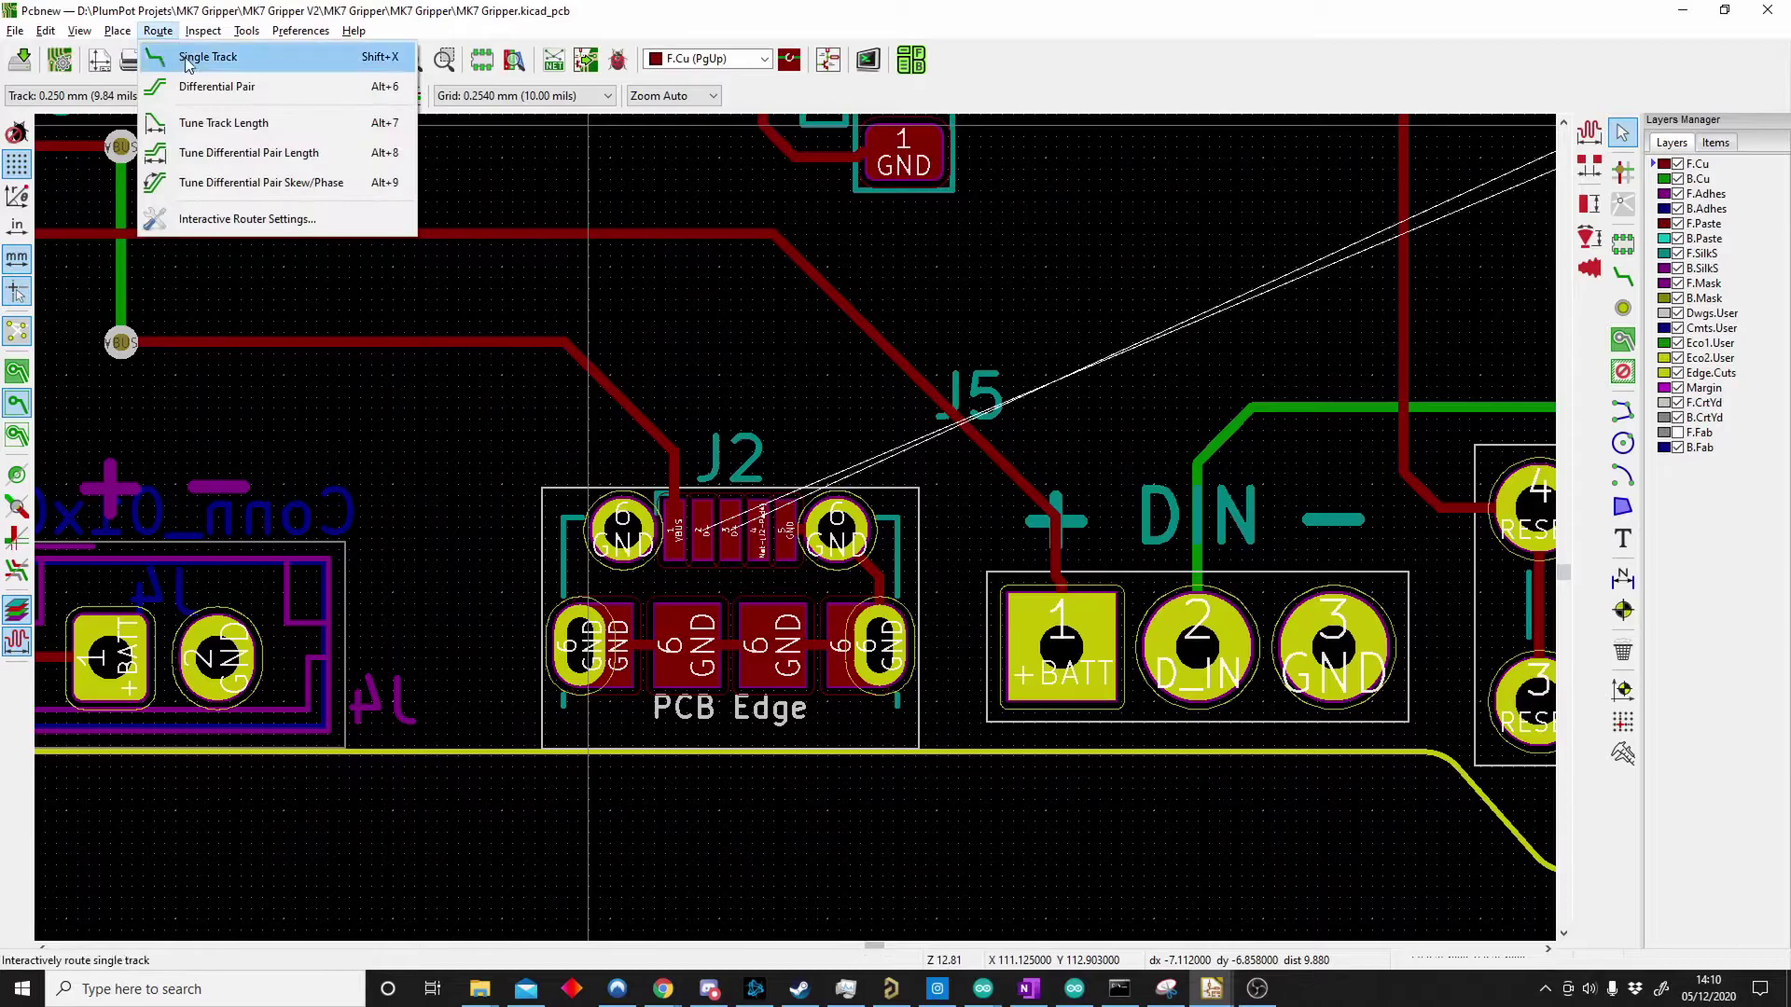
{"action": "left_click", "coordinate": [200, 89]}
{"action": "left_click", "coordinate": [709, 527]}
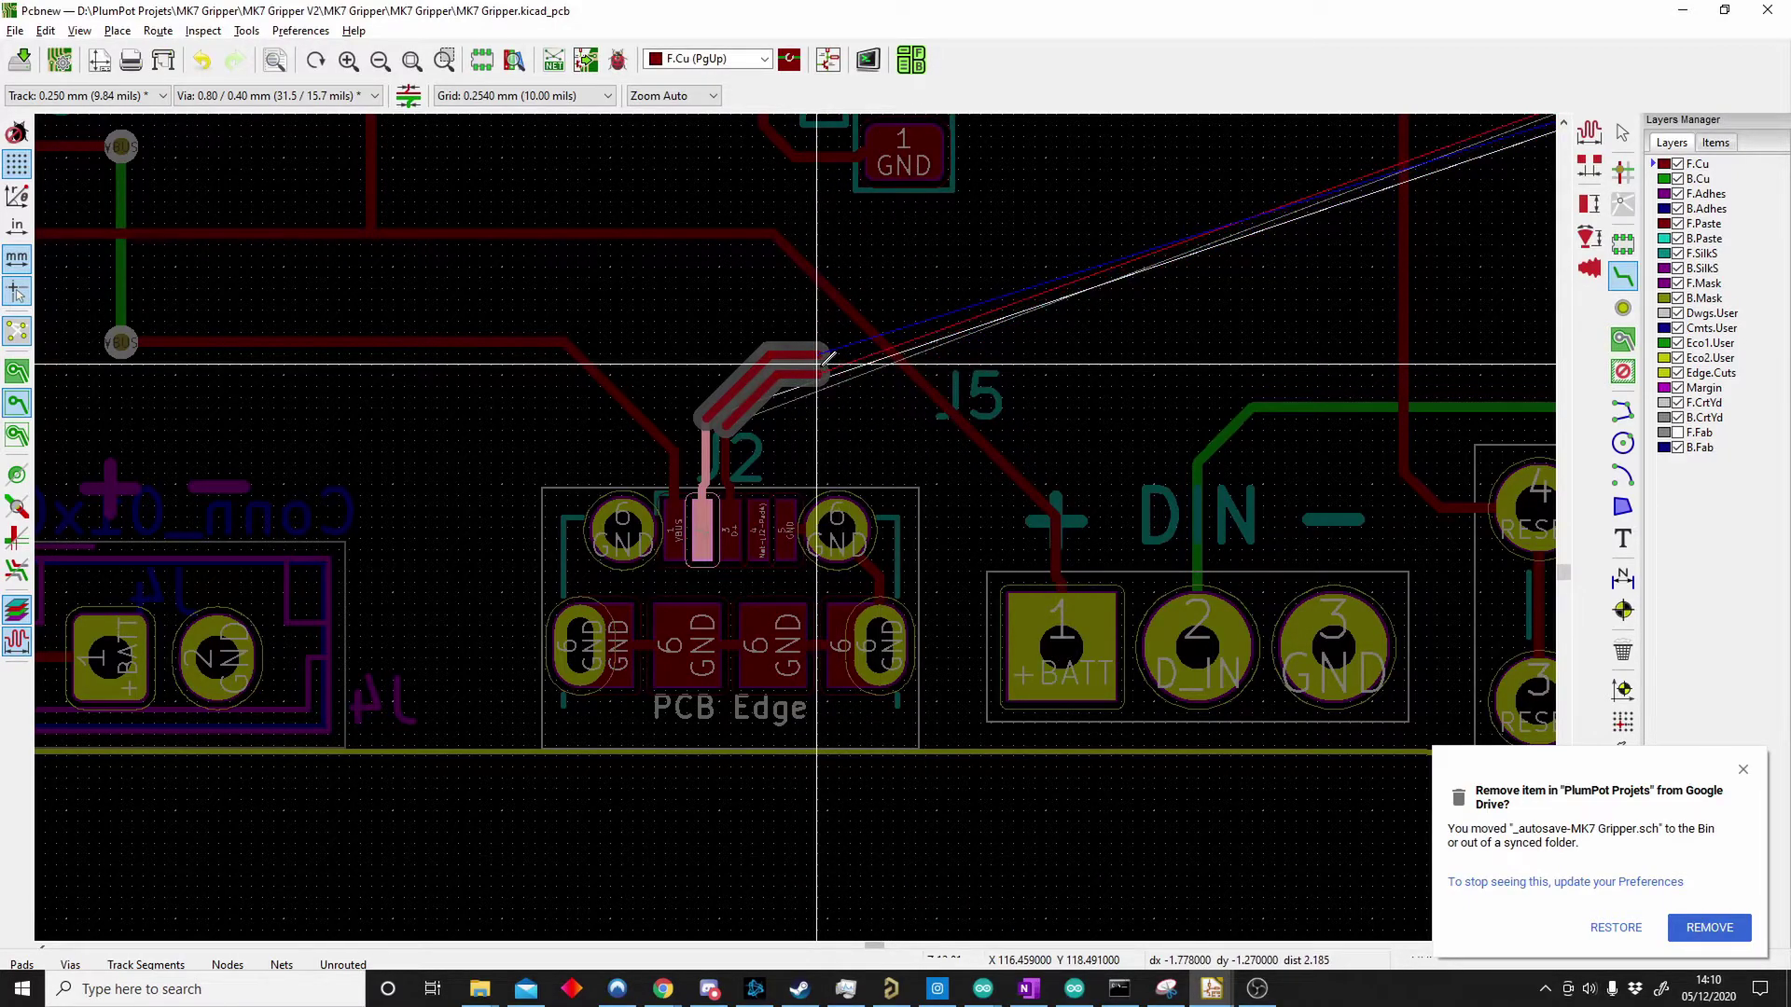
{"action": "key", "text": "v"}
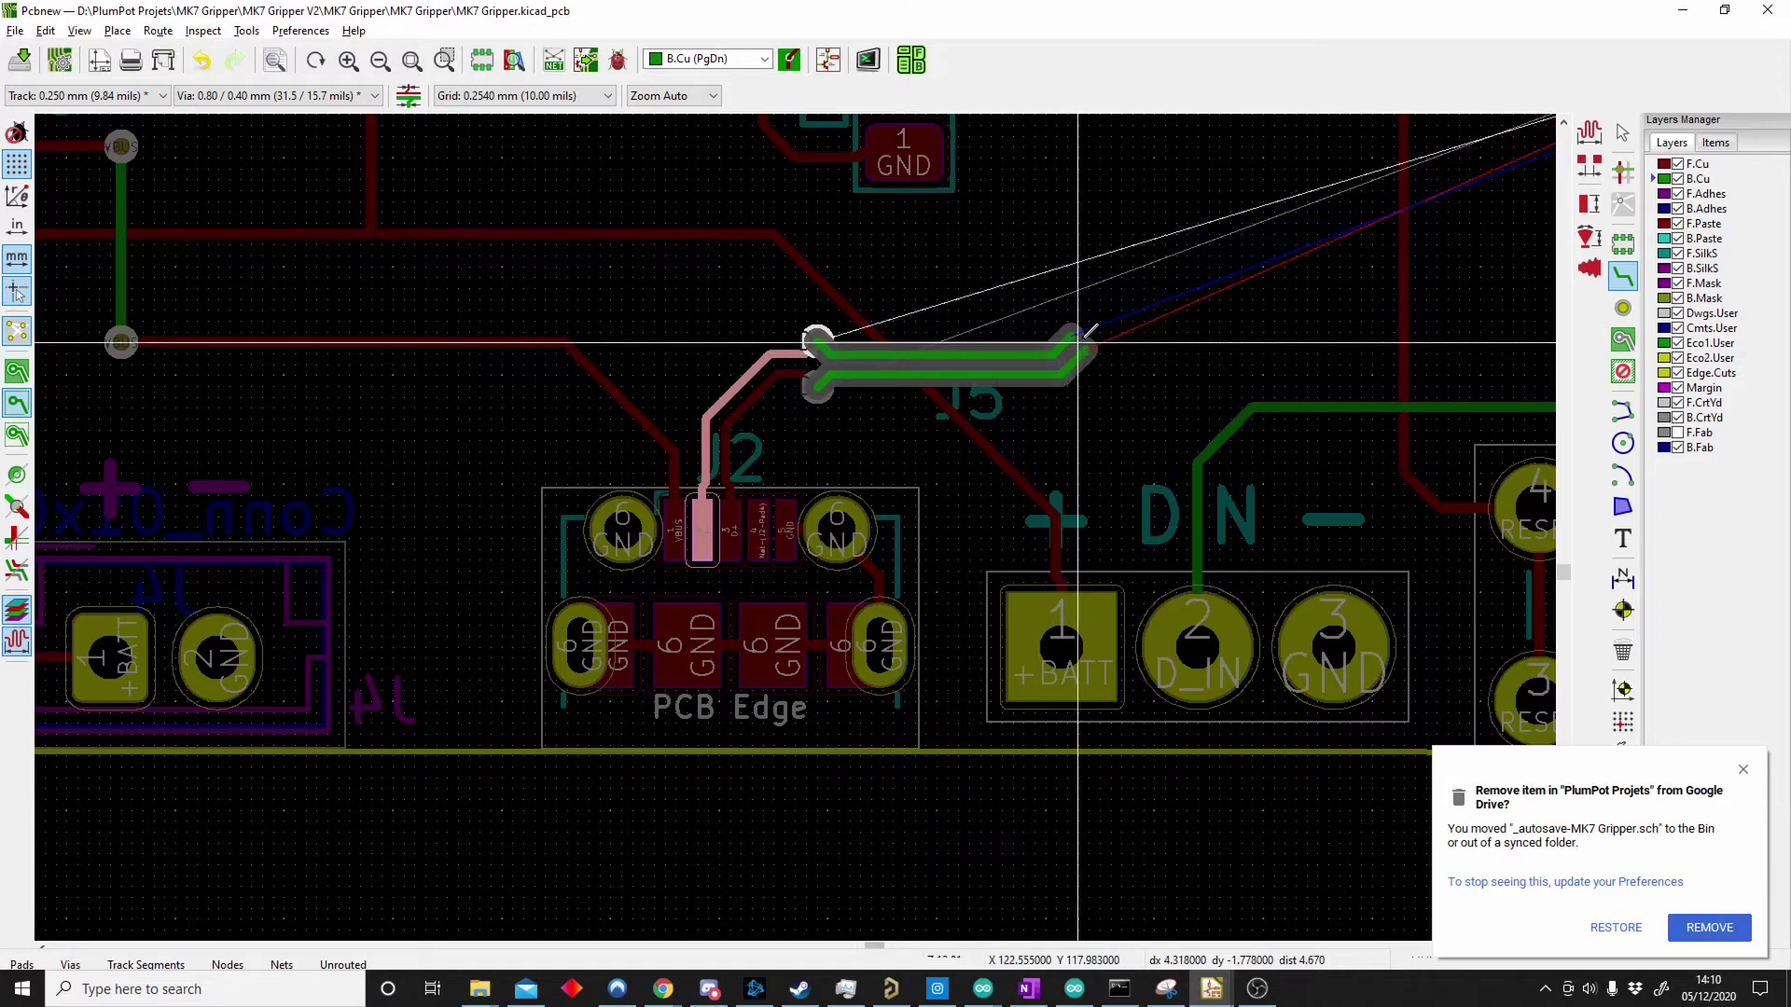
{"action": "scroll", "coordinate": [1385, 300], "scroll_direction": "down", "scroll_amount": 3}
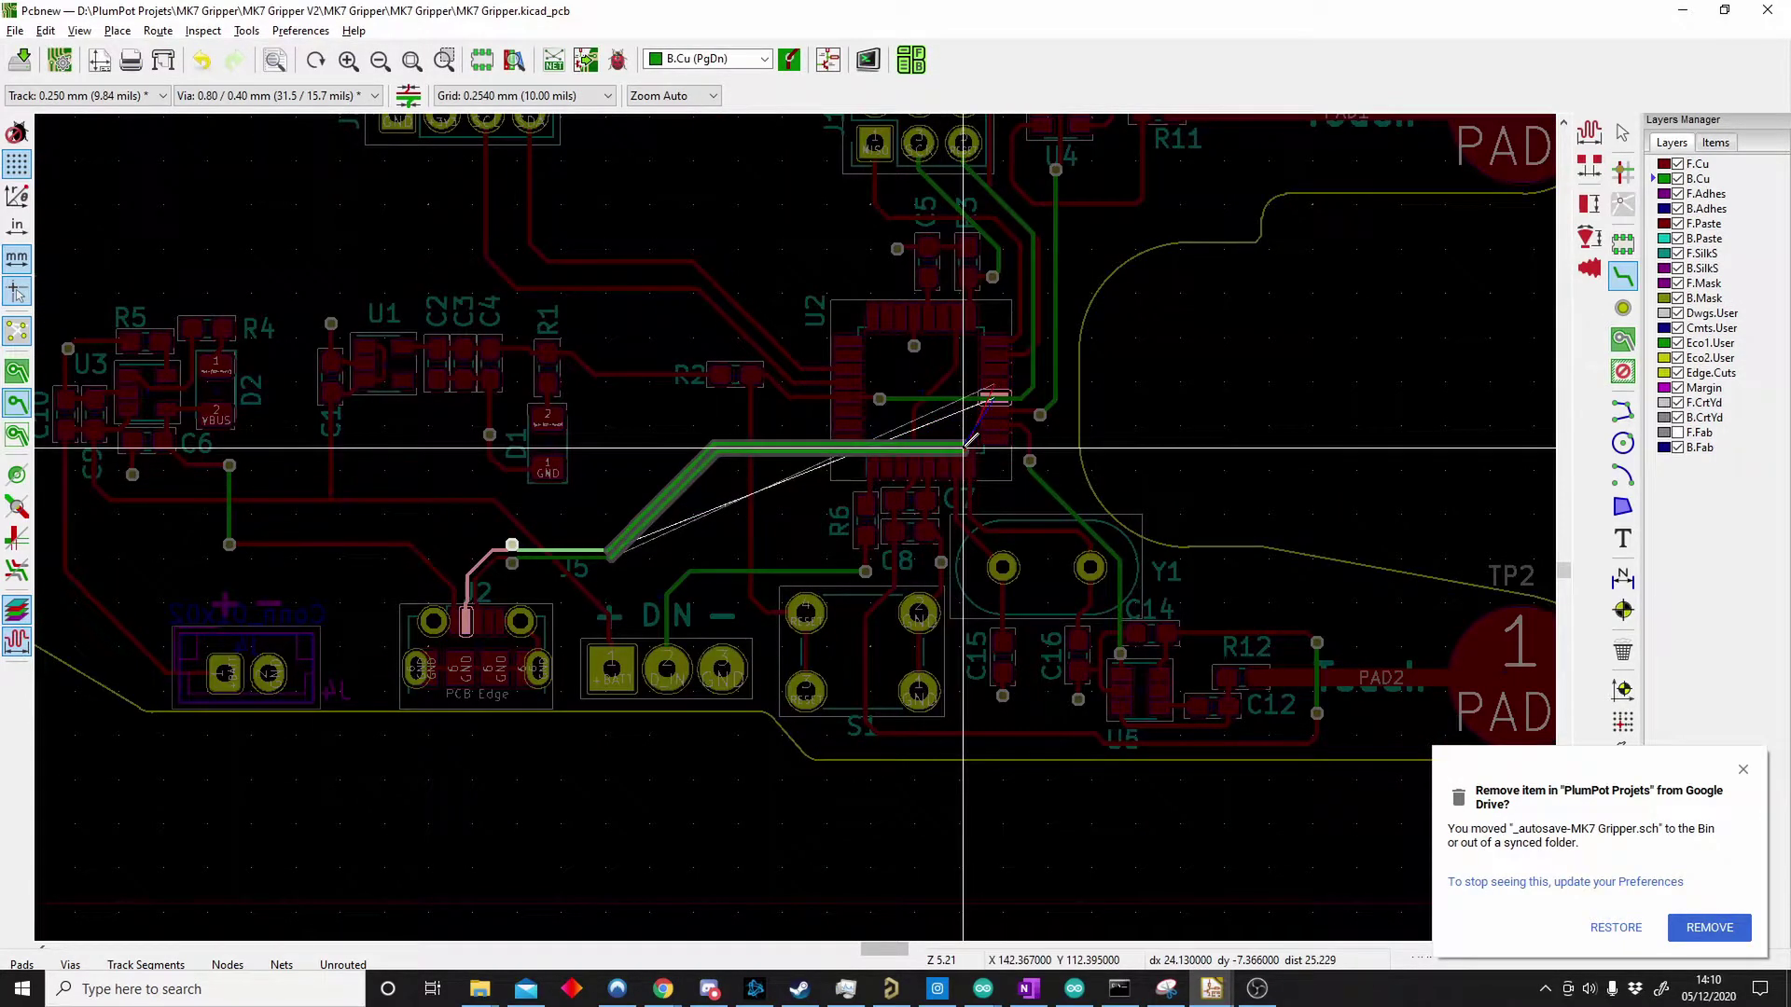
{"action": "scroll", "coordinate": [1094, 420], "scroll_direction": "up", "scroll_amount": 3}
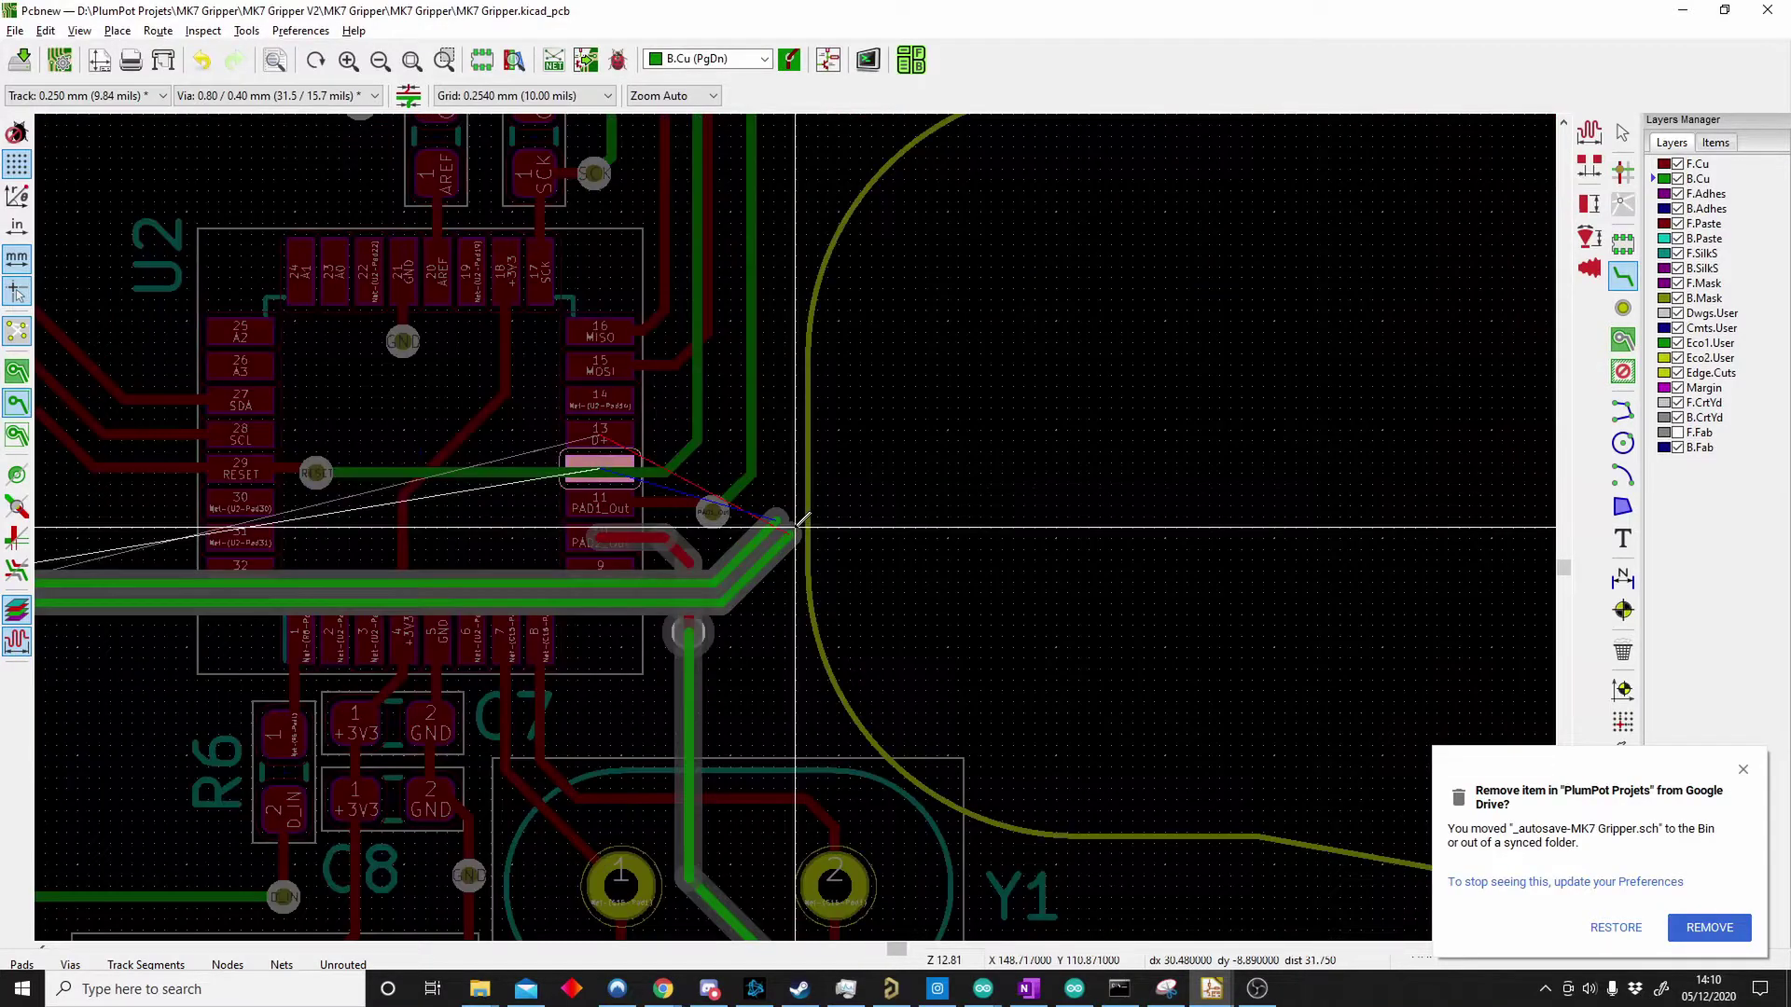
{"action": "scroll", "coordinate": [801, 521], "scroll_direction": "up", "scroll_amount": 3}
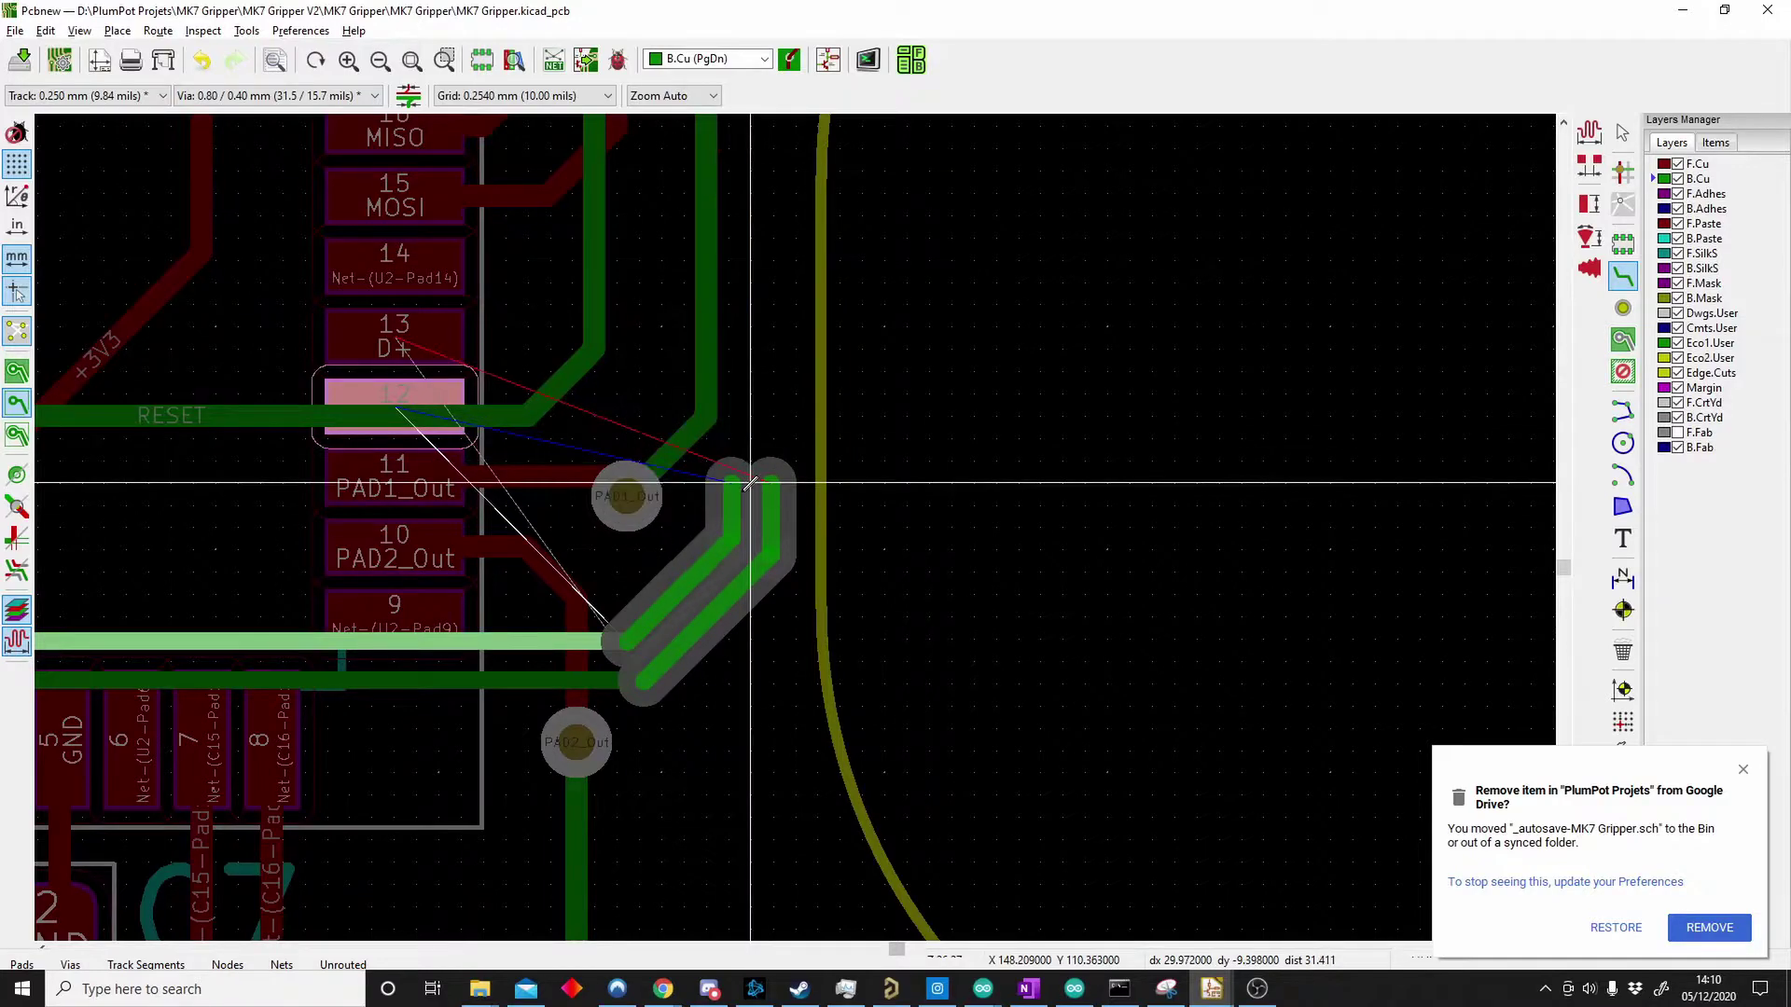
{"action": "key", "text": "v"}
{"action": "left_click", "coordinate": [728, 483]}
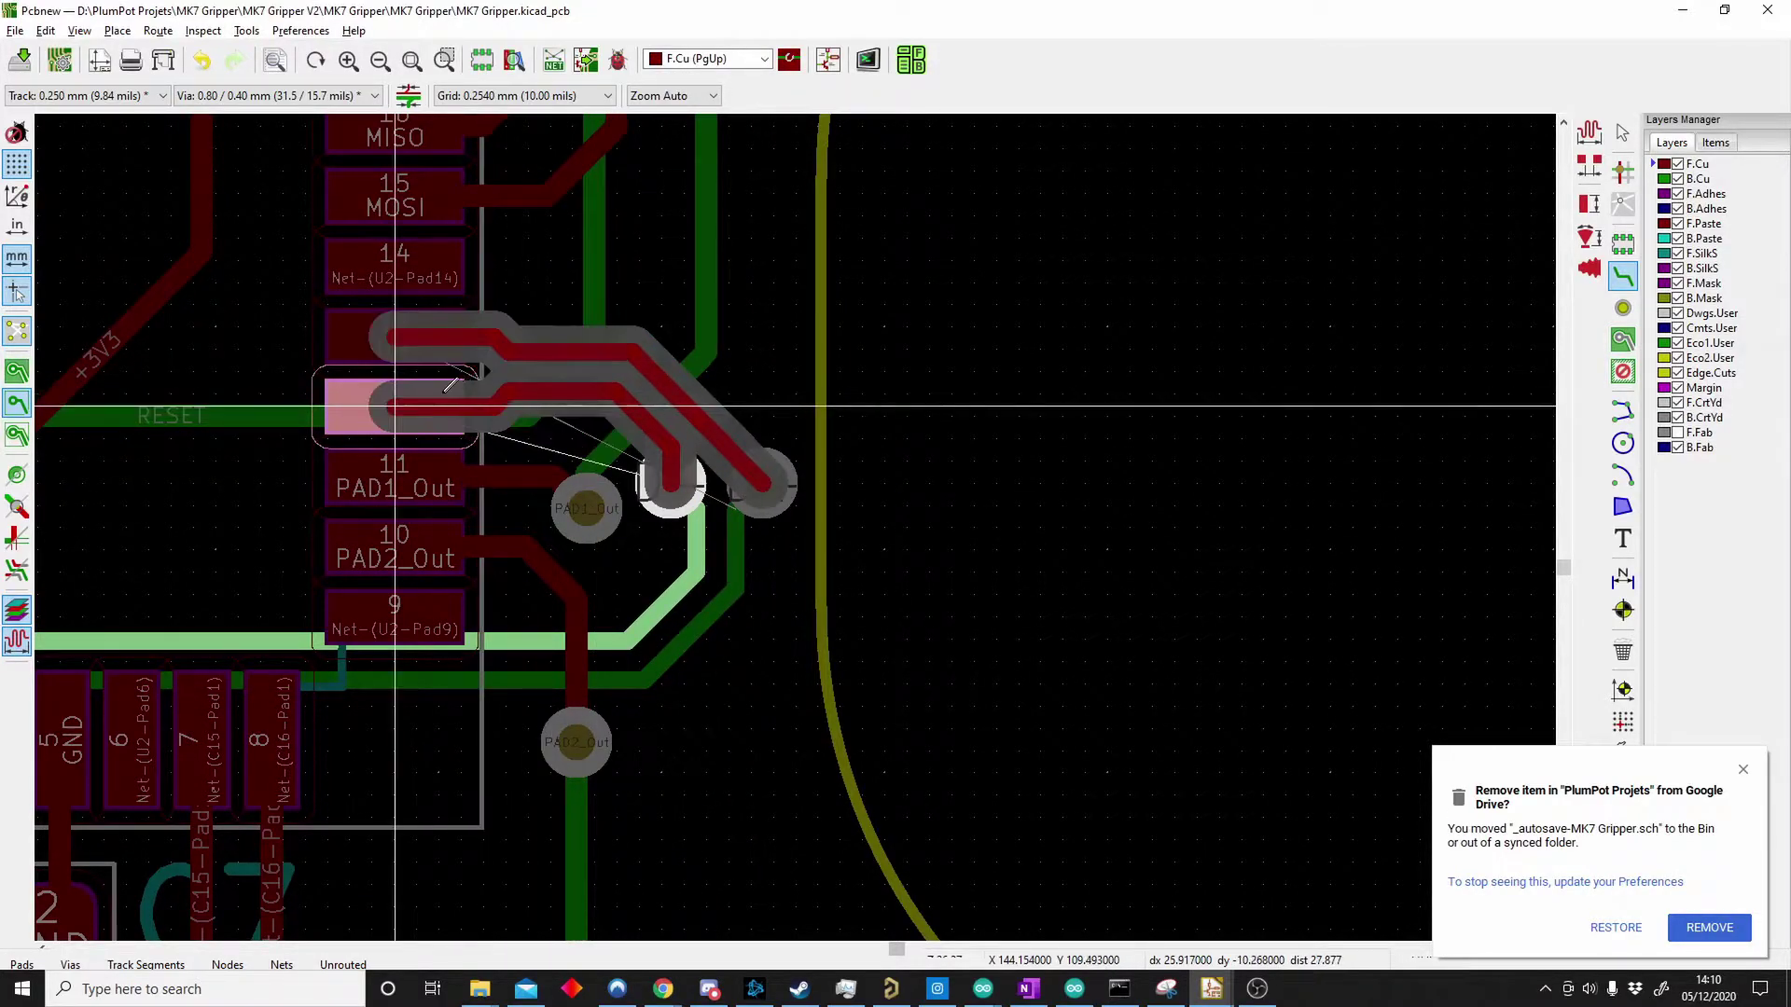
{"action": "left_click", "coordinate": [481, 401]}
{"action": "key", "text": "Escape"}
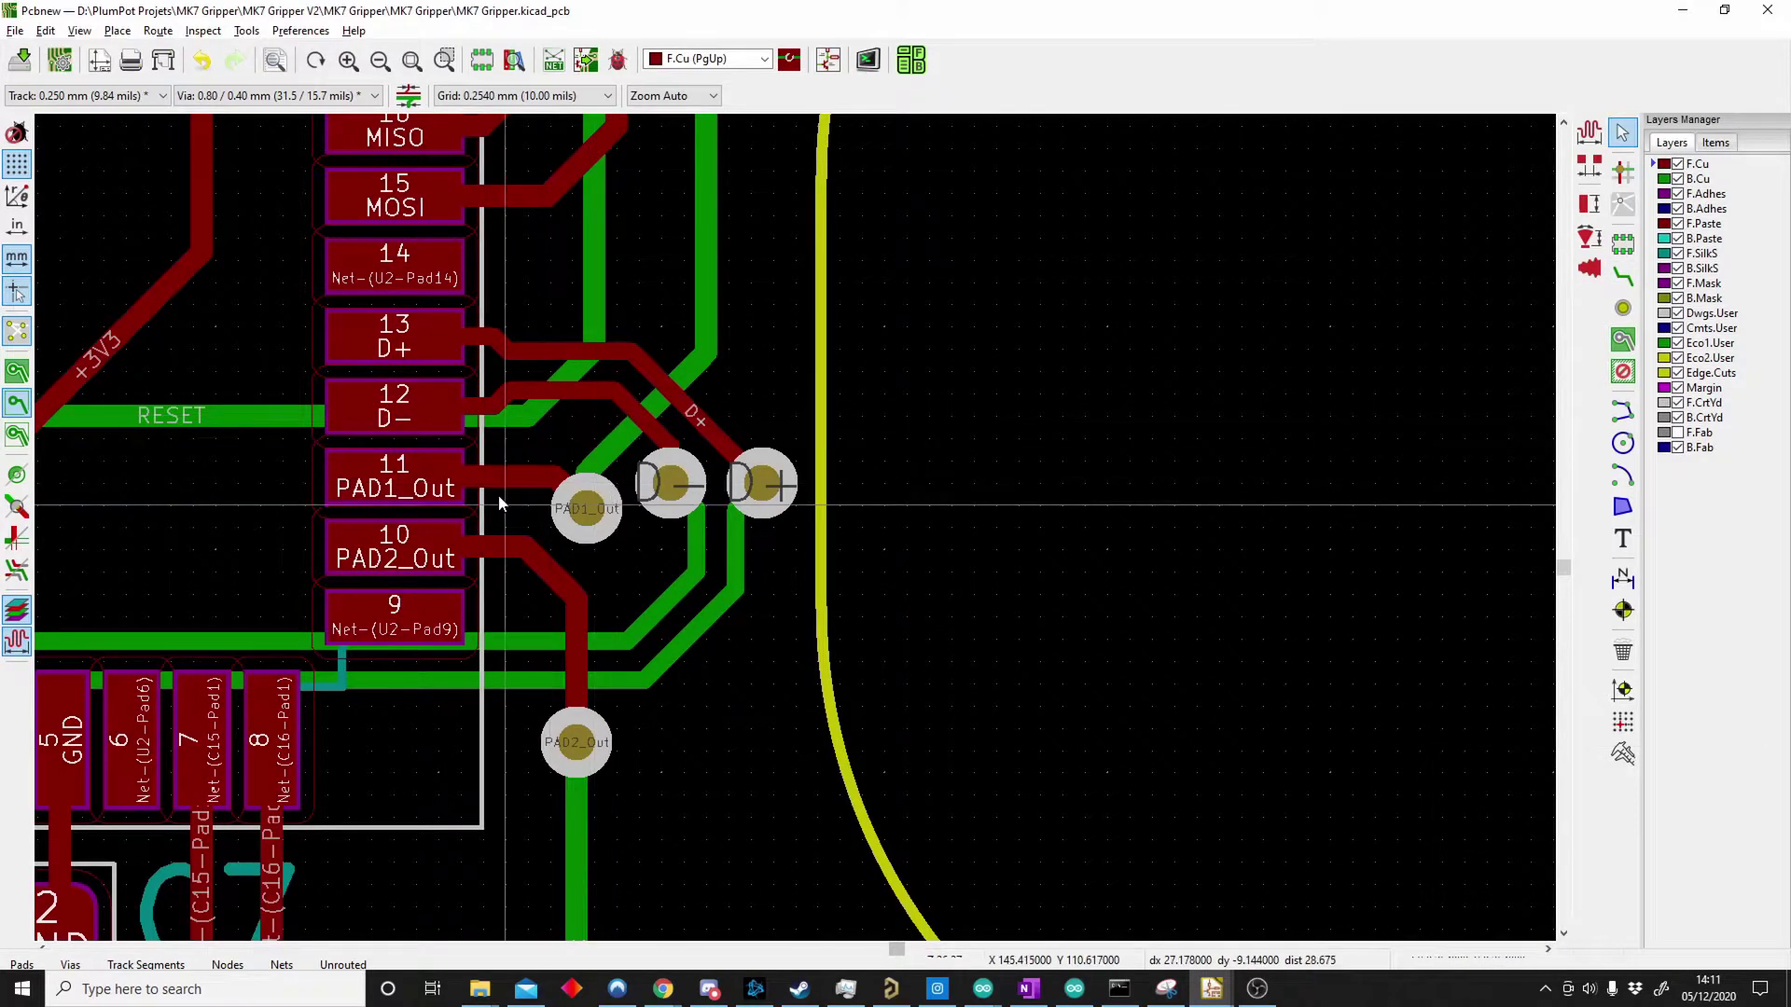
{"action": "scroll", "coordinate": [760, 504], "scroll_direction": "down", "scroll_amount": 3}
{"action": "middle_click_drag", "start_coordinate": [784, 541], "coordinate": [901, 503]}
{"action": "middle_click_drag", "start_coordinate": [535, 524], "coordinate": [770, 457]}
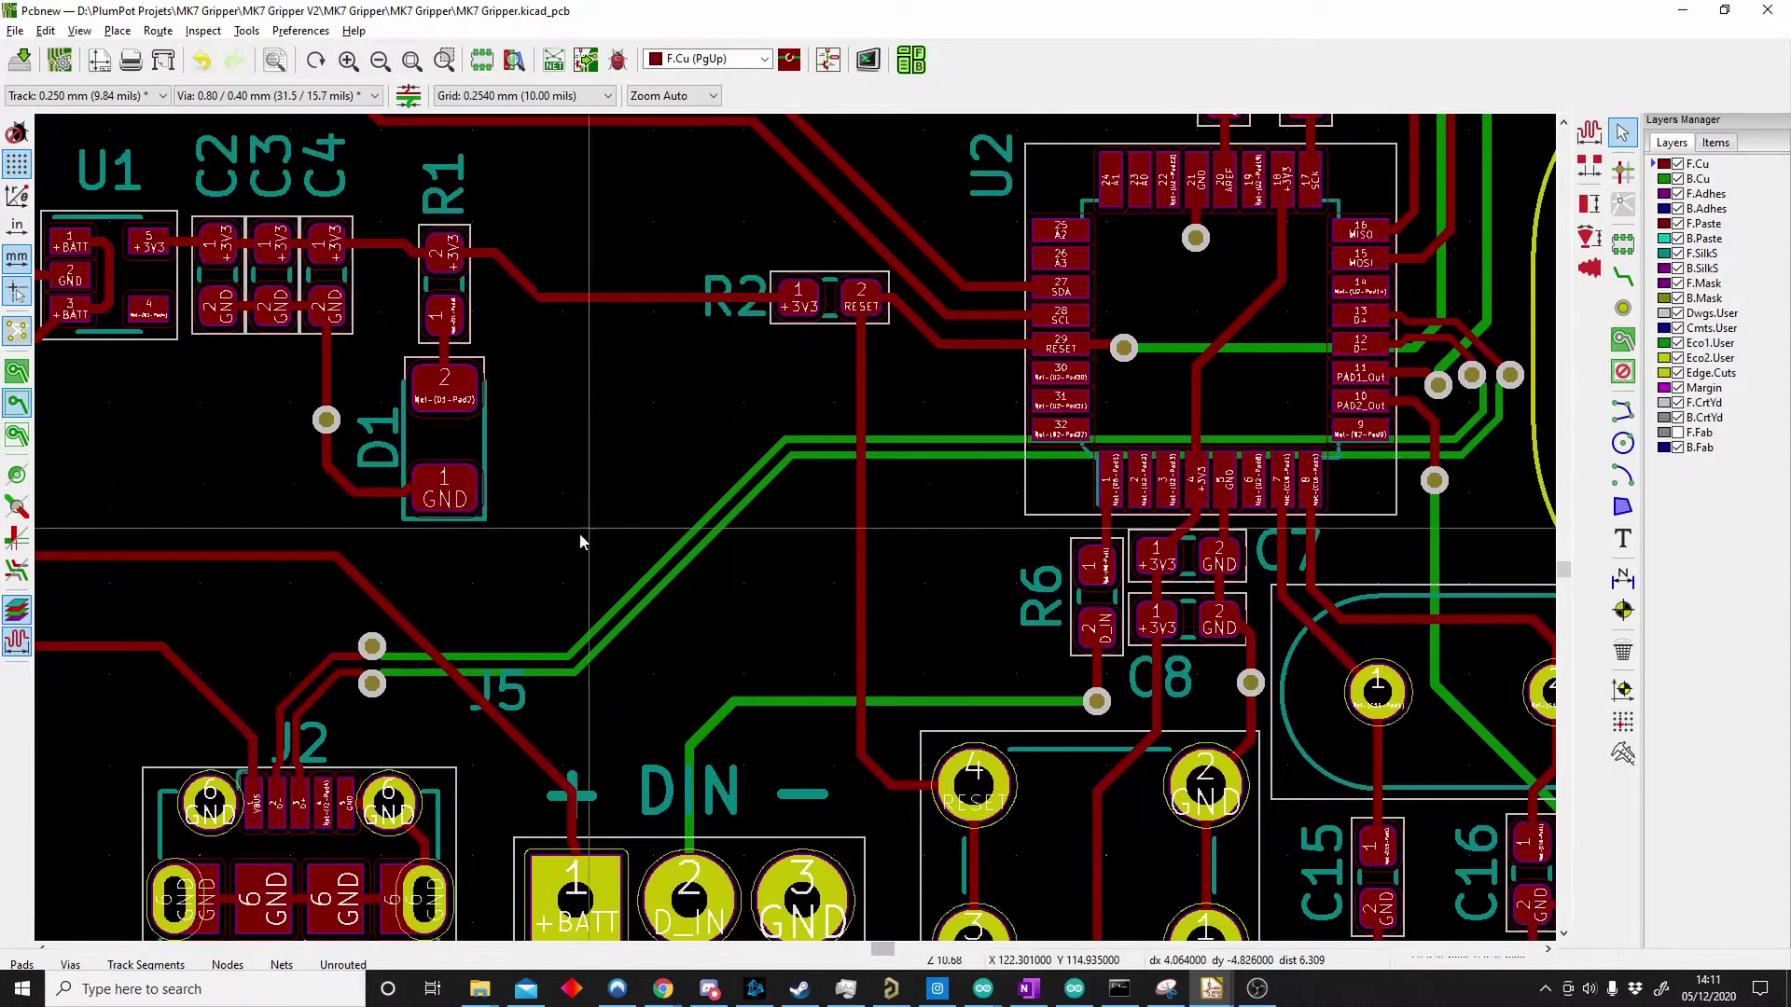
{"action": "middle_click_drag", "start_coordinate": [941, 493], "coordinate": [488, 547]}
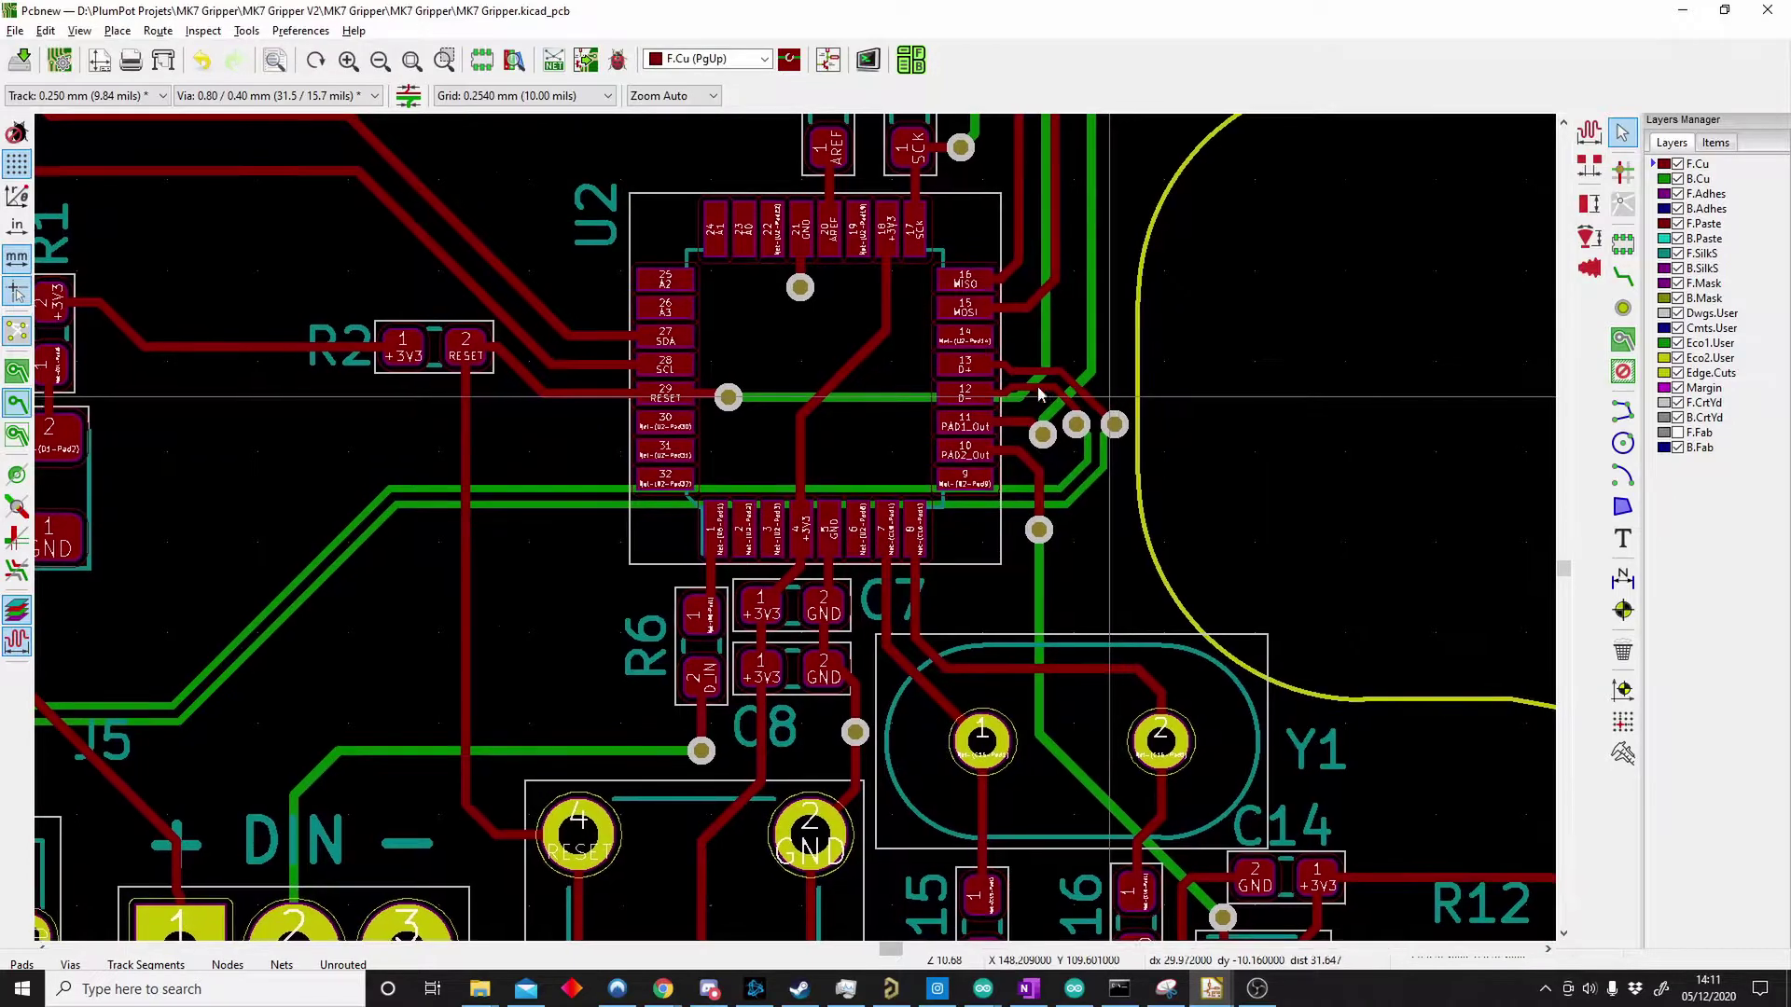
{"action": "scroll", "coordinate": [1108, 394], "scroll_direction": "up", "scroll_amount": 3}
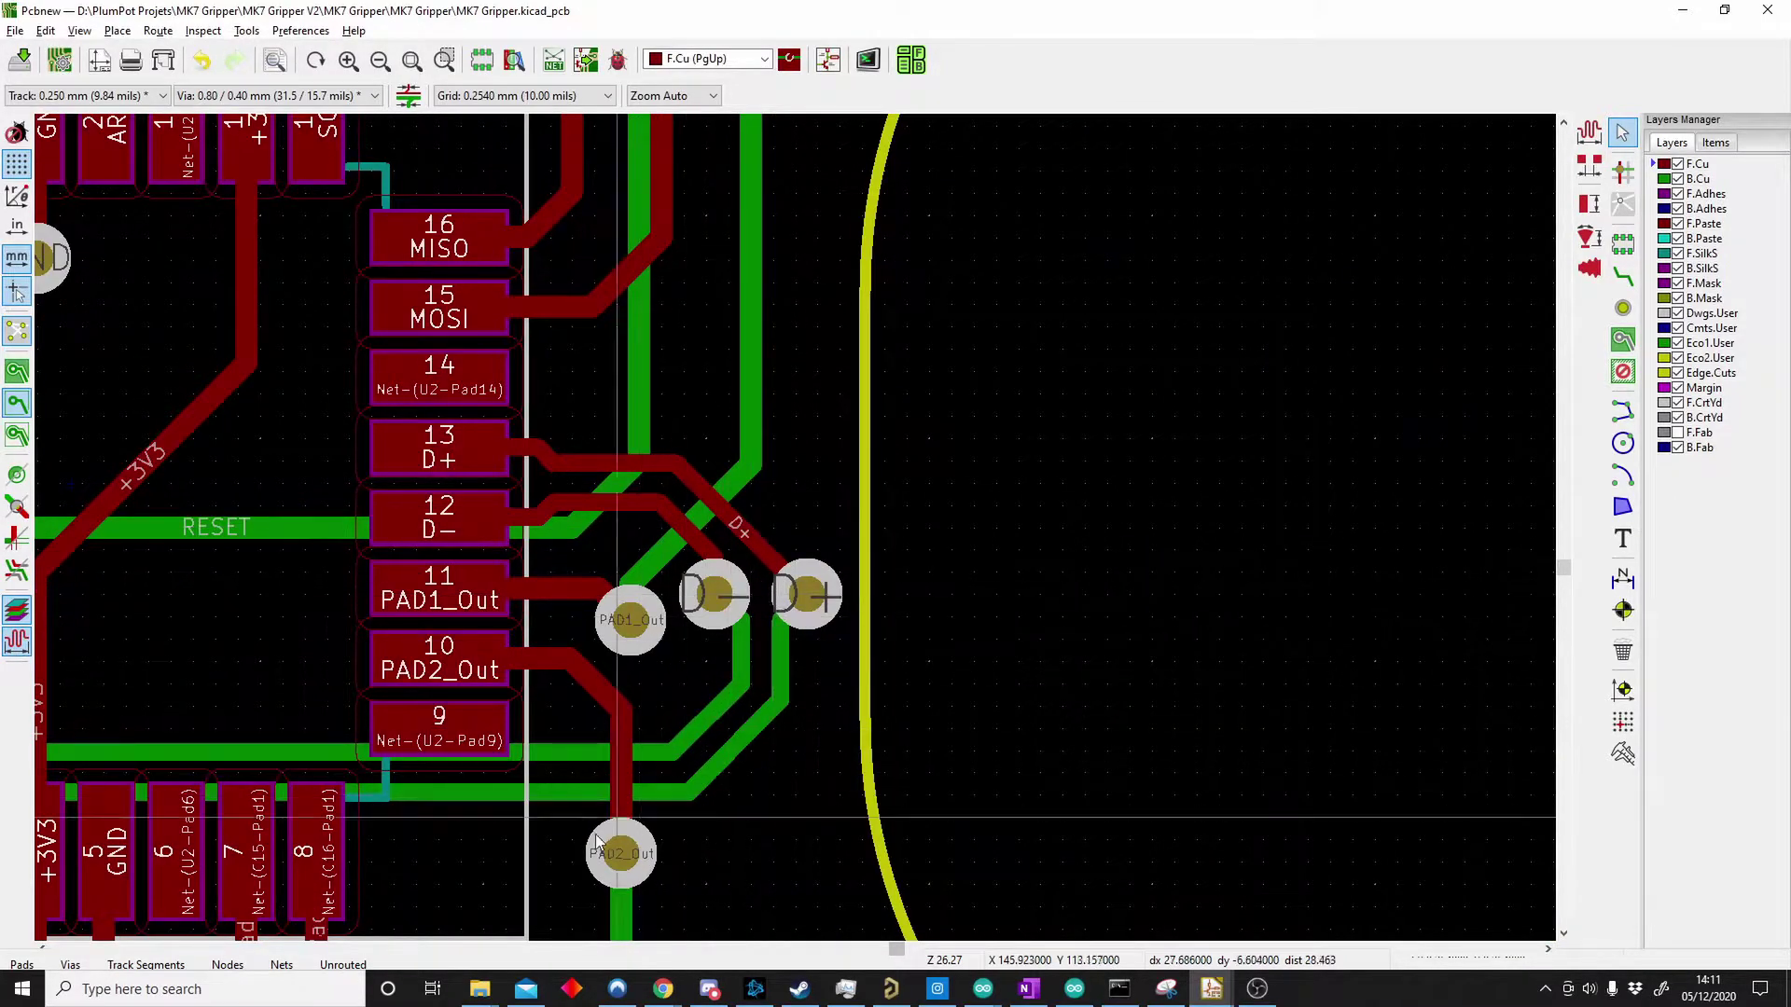
{"action": "scroll", "coordinate": [681, 746], "scroll_direction": "down", "scroll_amount": 3}
{"action": "middle_click_drag", "start_coordinate": [552, 565], "coordinate": [1110, 451]}
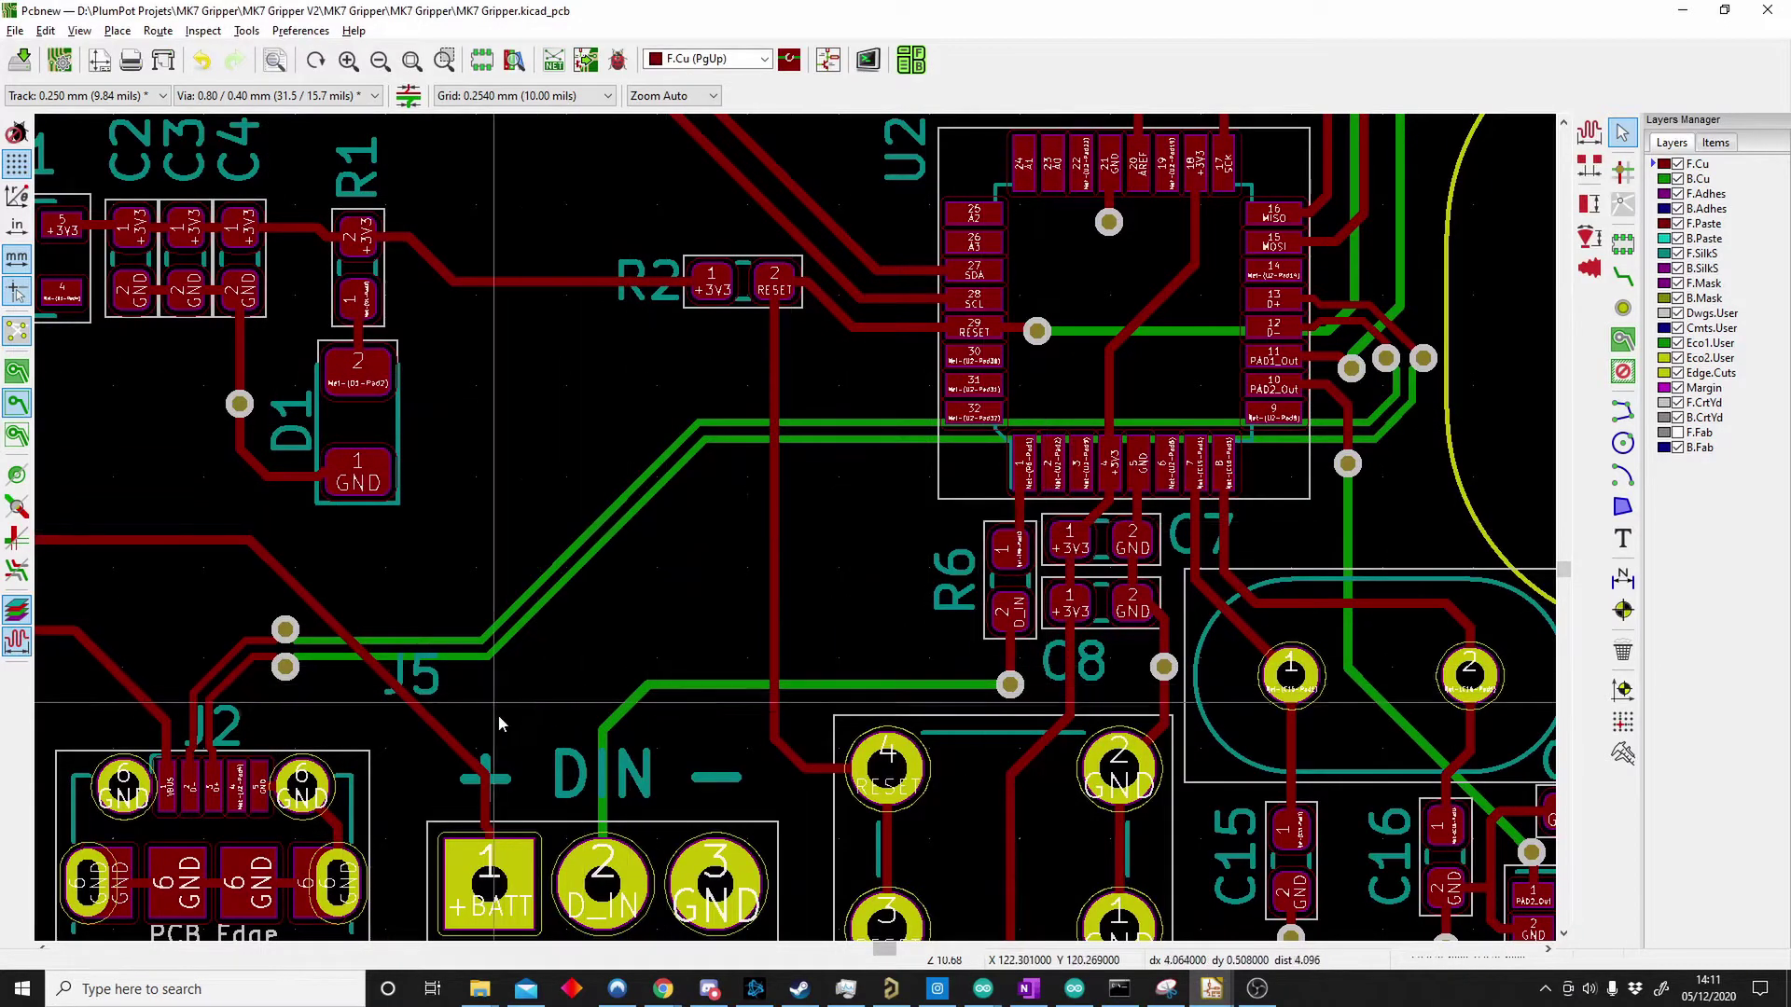
{"action": "scroll", "coordinate": [194, 753], "scroll_direction": "up", "scroll_amount": 3}
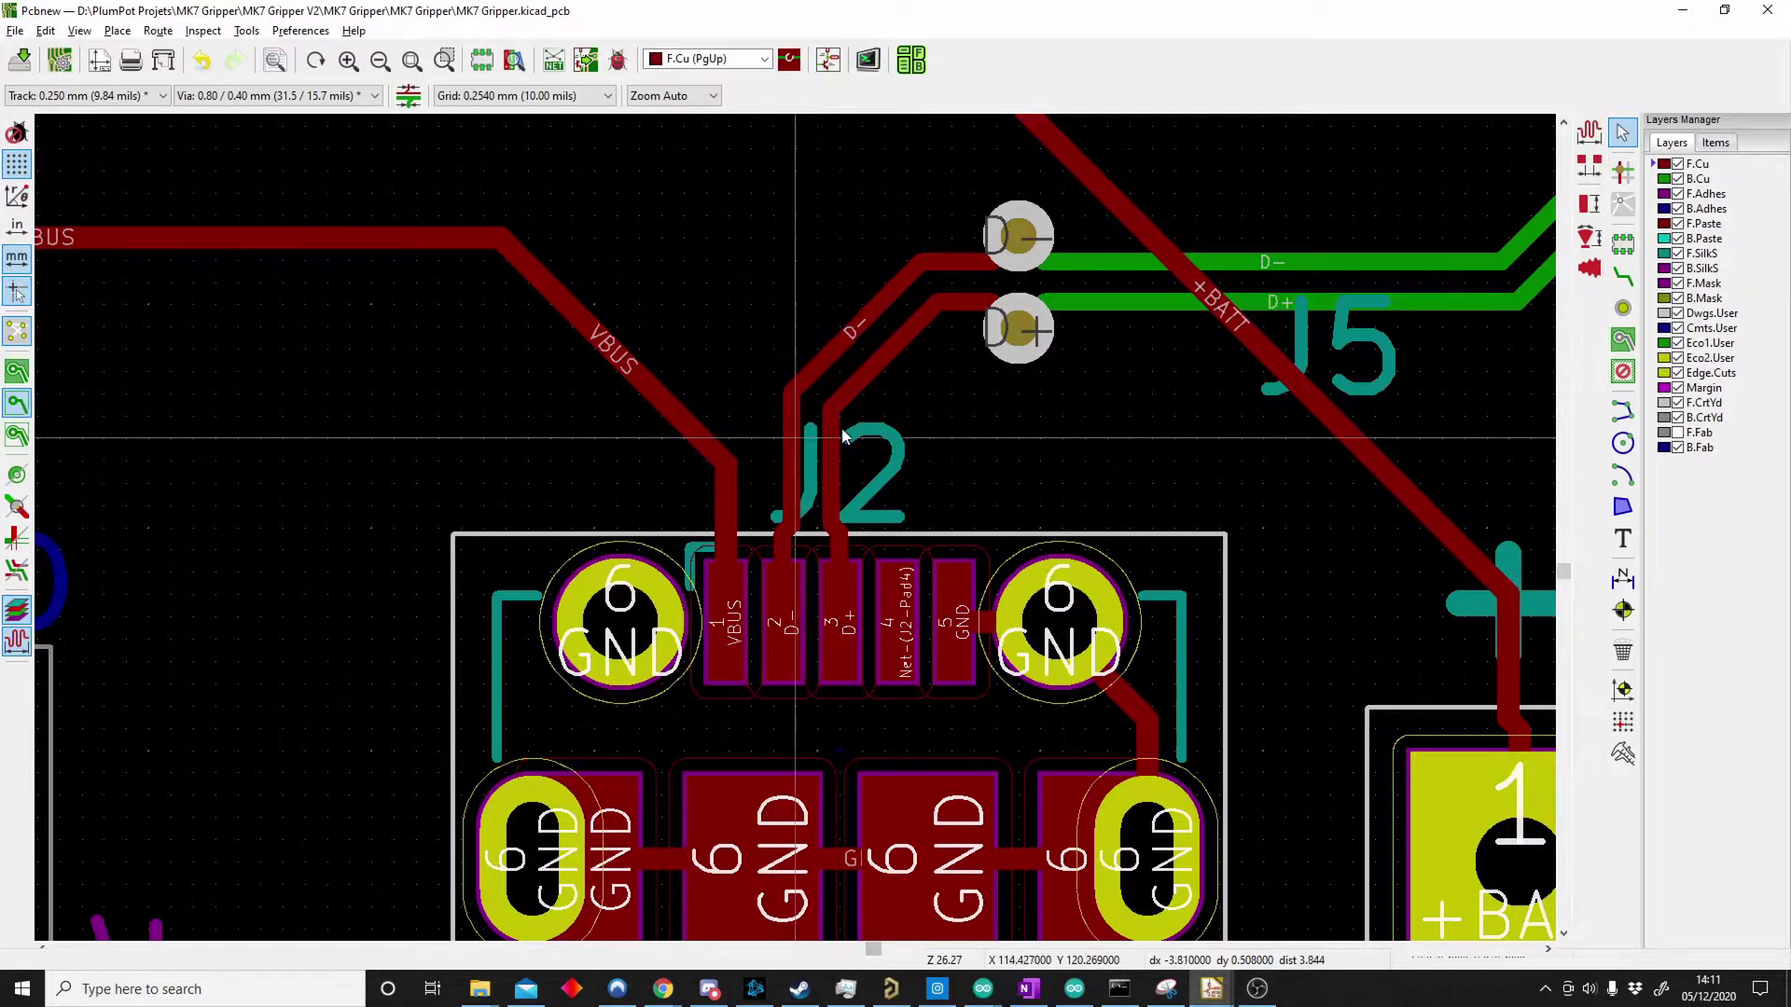
{"action": "scroll", "coordinate": [829, 531], "scroll_direction": "down", "scroll_amount": 1}
{"action": "middle_click_drag", "start_coordinate": [724, 638], "coordinate": [618, 663]}
{"action": "scroll", "coordinate": [617, 663], "scroll_direction": "down", "scroll_amount": 5}
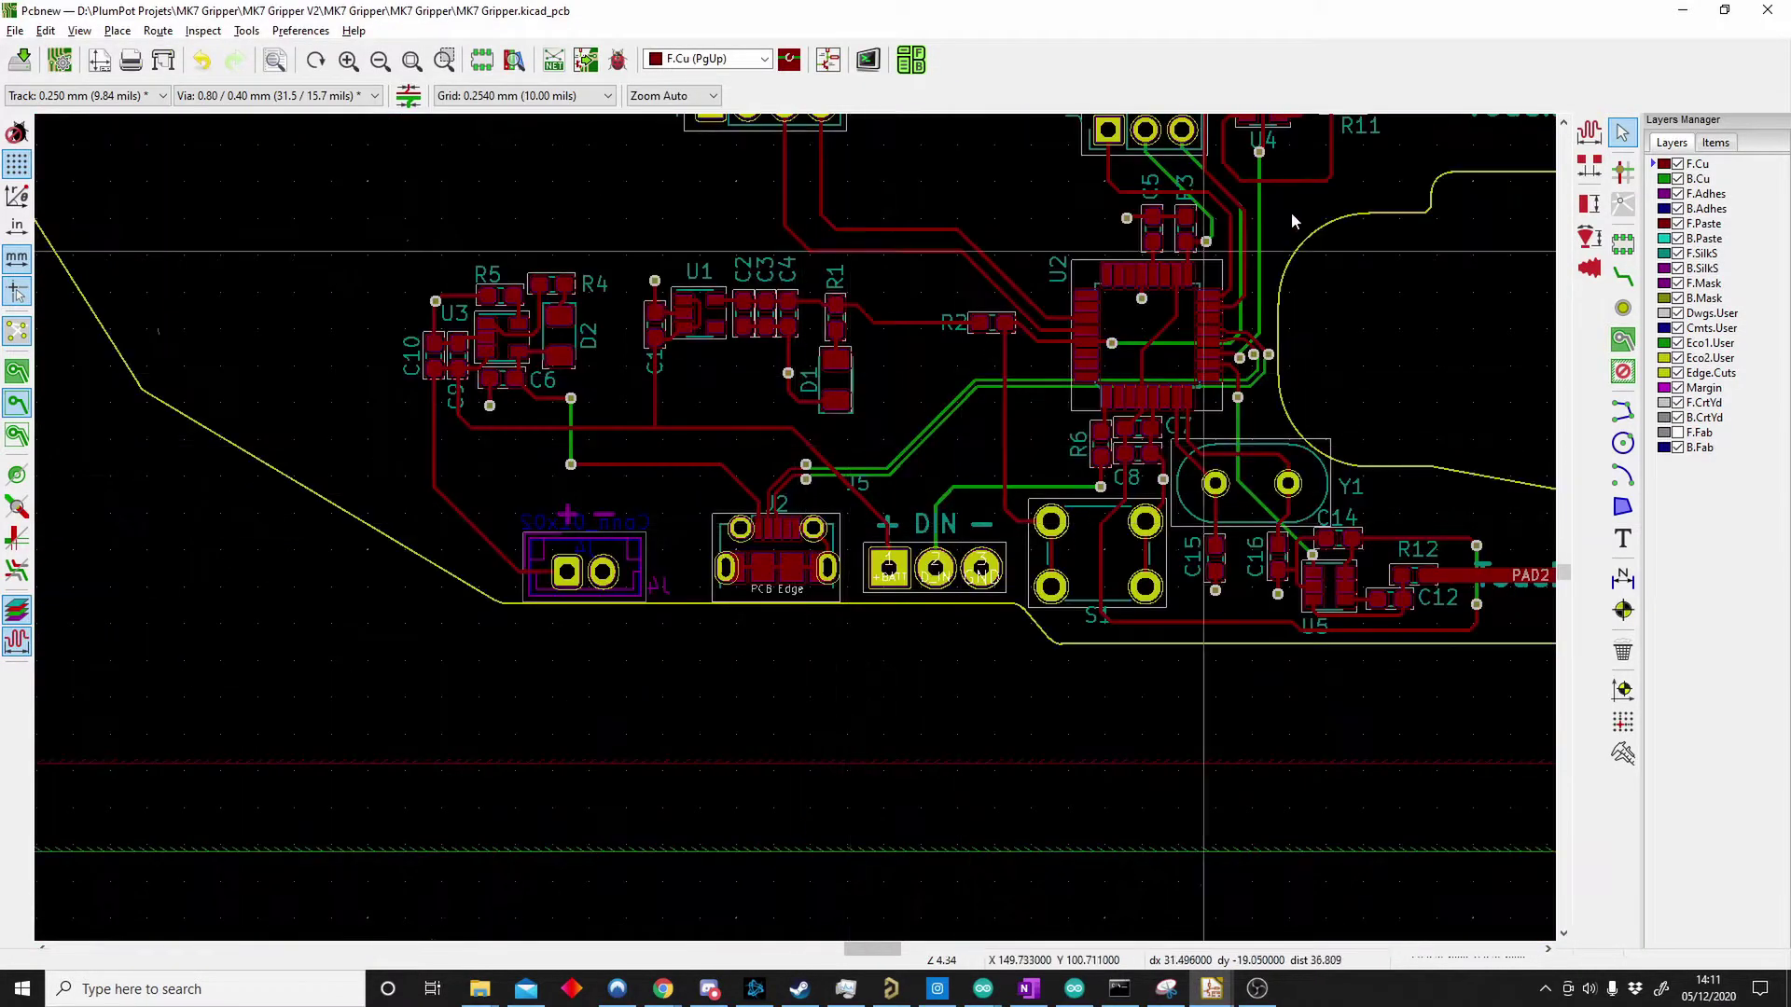
{"action": "middle_click_drag", "start_coordinate": [1291, 222], "coordinate": [1124, 383]}
{"action": "scroll", "coordinate": [1124, 383], "scroll_direction": "up", "scroll_amount": 5}
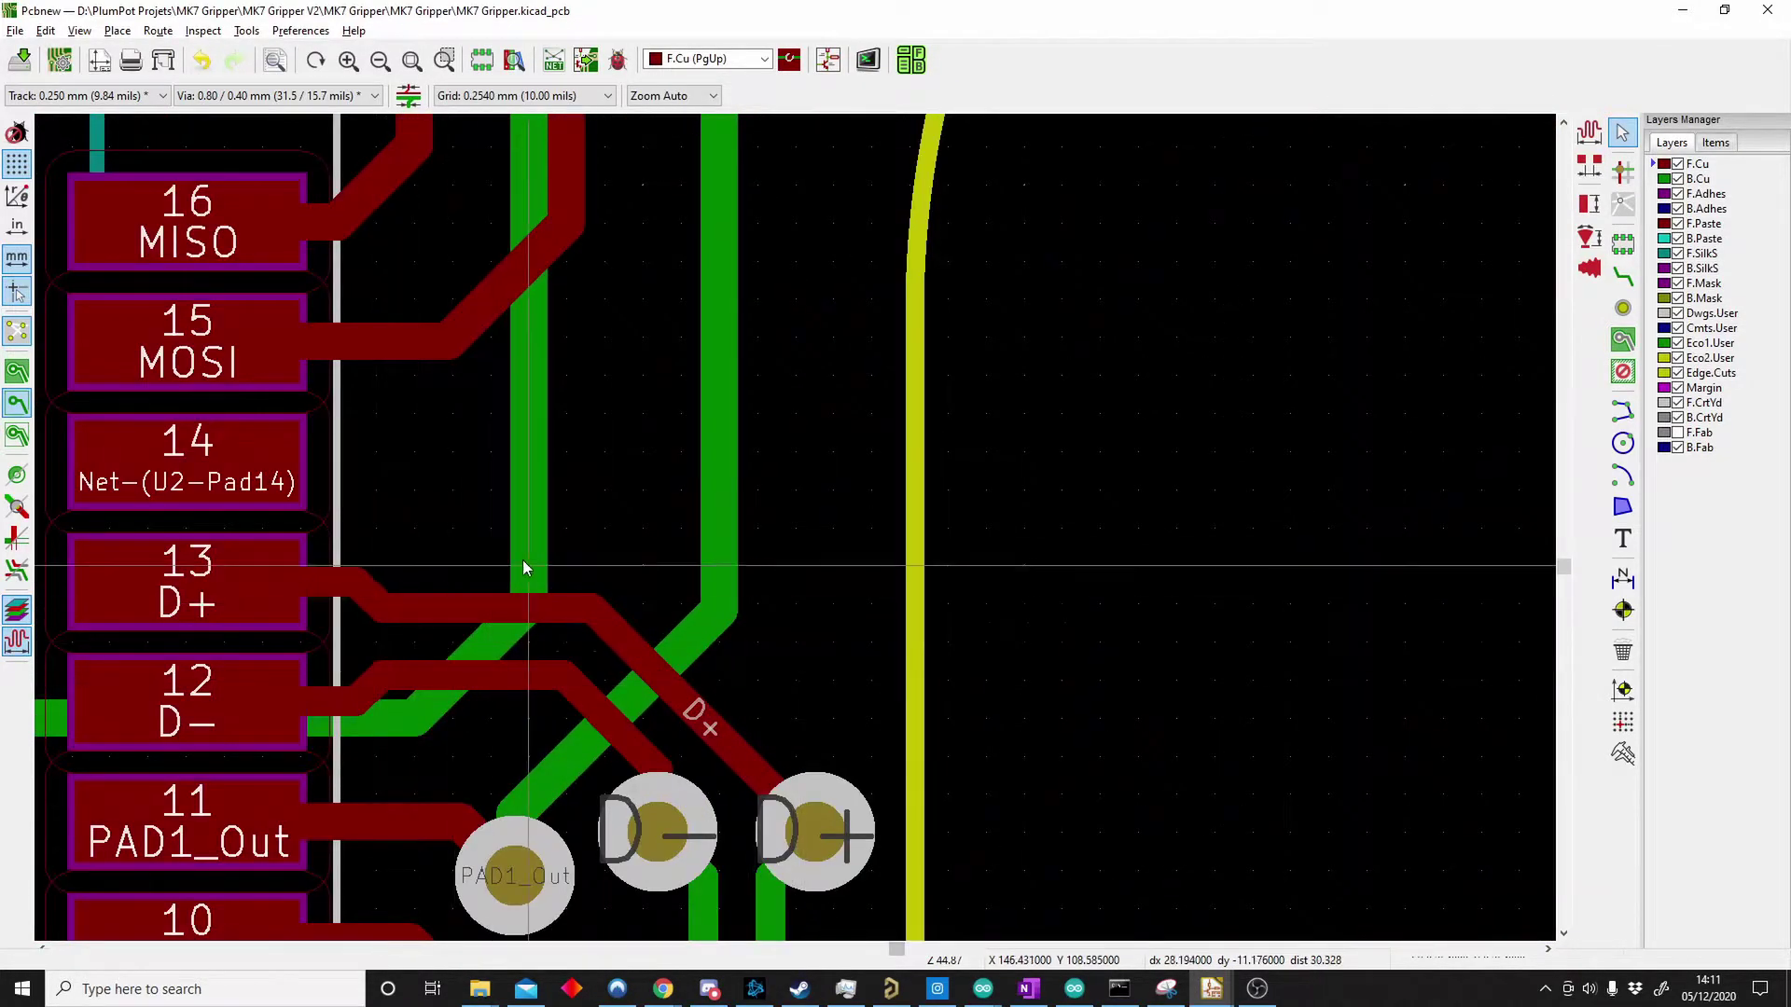
{"action": "scroll", "coordinate": [653, 636], "scroll_direction": "down", "scroll_amount": 5}
{"action": "scroll", "coordinate": [758, 580], "scroll_direction": "up", "scroll_amount": 5}
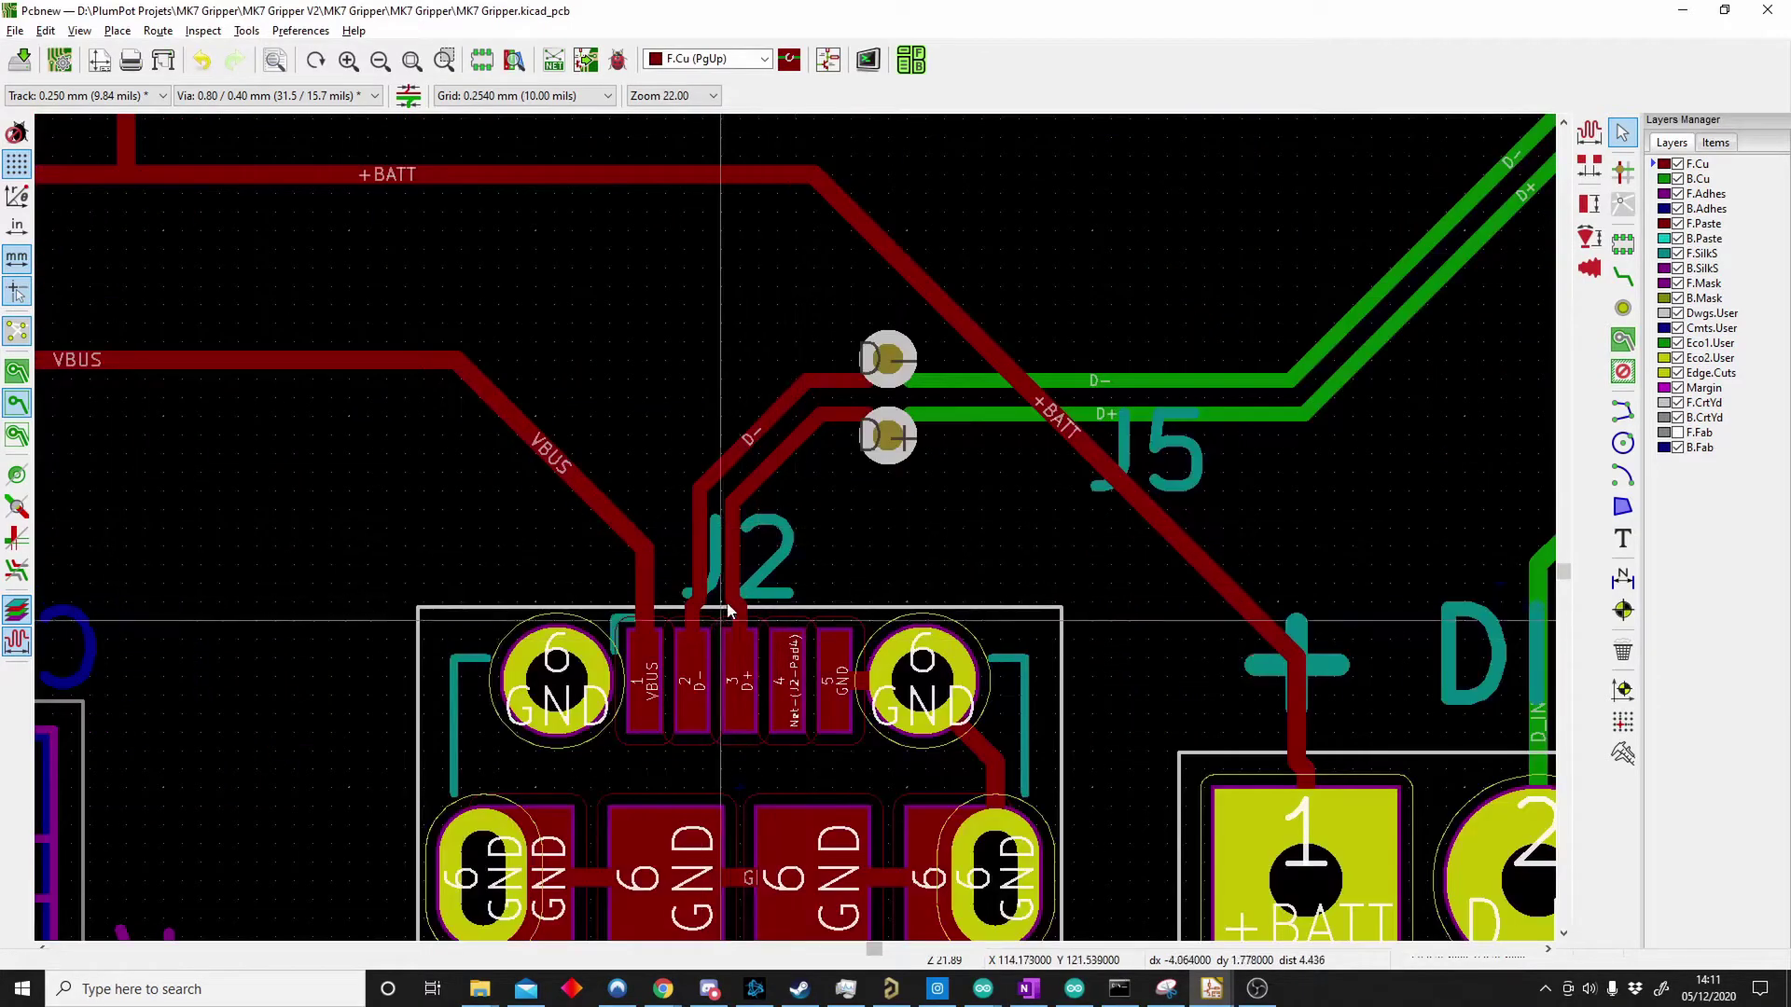
{"action": "middle_click_drag", "start_coordinate": [1401, 426], "coordinate": [644, 450]}
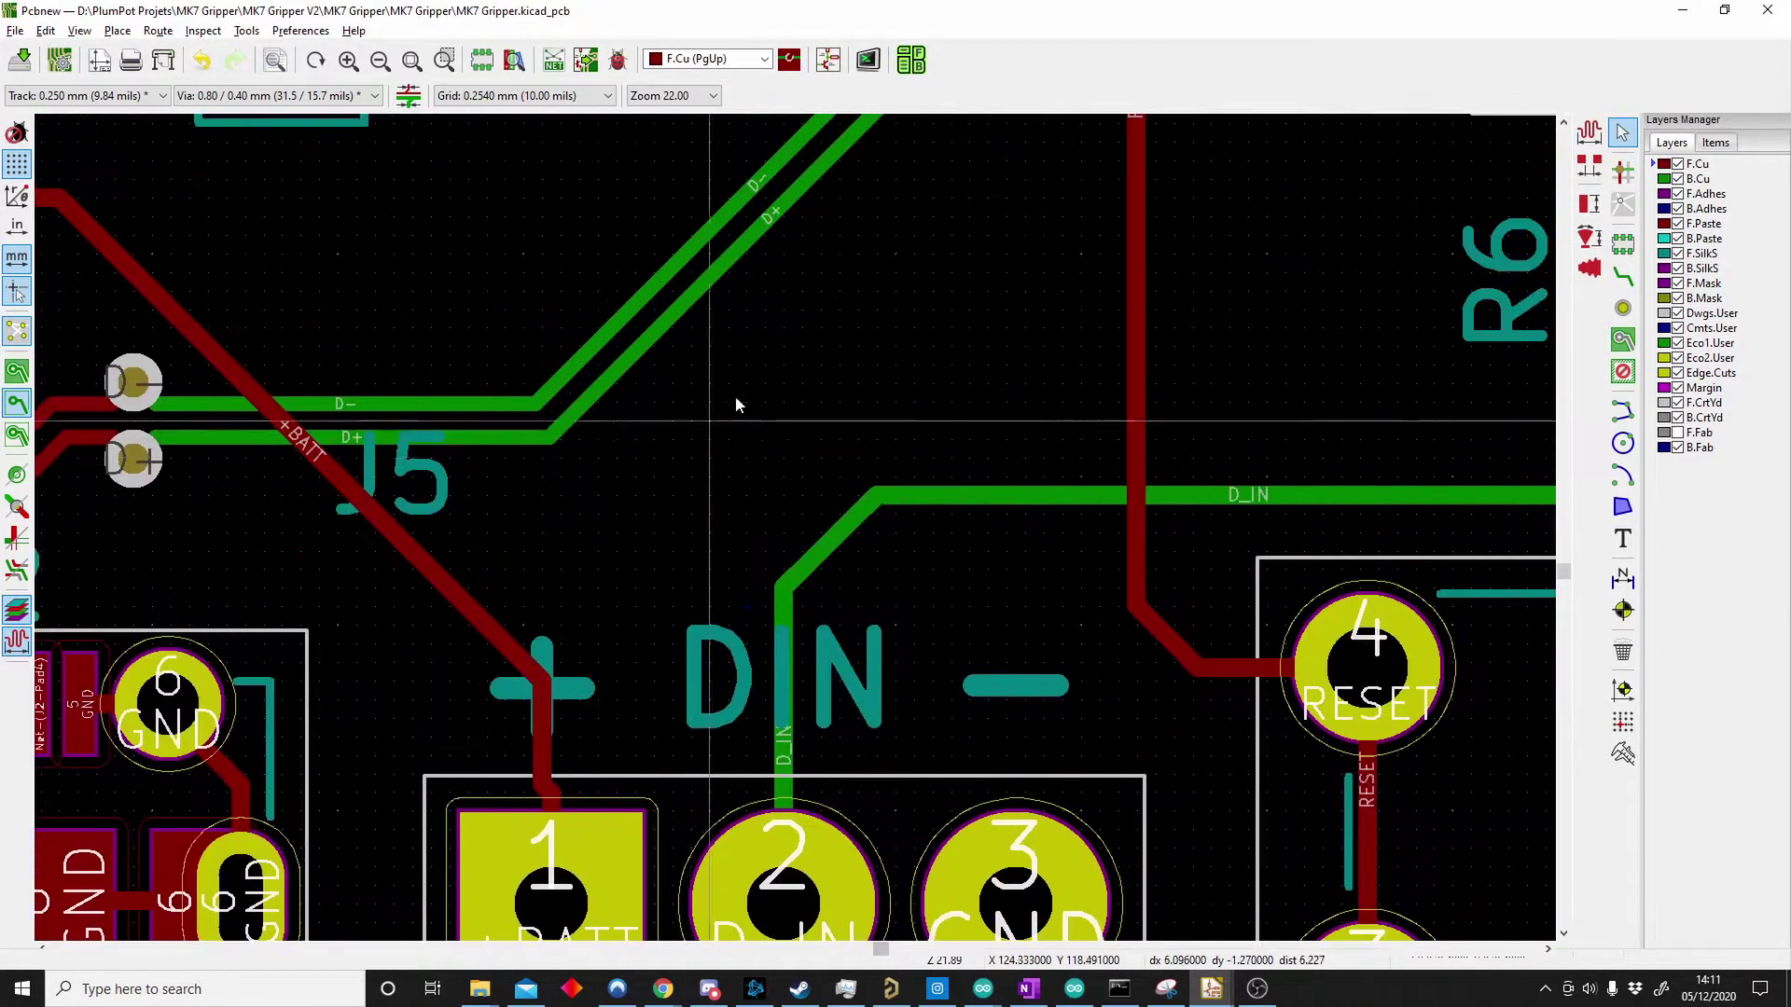
{"action": "scroll", "coordinate": [819, 348], "scroll_direction": "down", "scroll_amount": 1}
{"action": "middle_click_drag", "start_coordinate": [1103, 468], "coordinate": [495, 625]}
{"action": "scroll", "coordinate": [1023, 471], "scroll_direction": "down", "scroll_amount": 1}
{"action": "middle_click_drag", "start_coordinate": [1110, 453], "coordinate": [731, 620]}
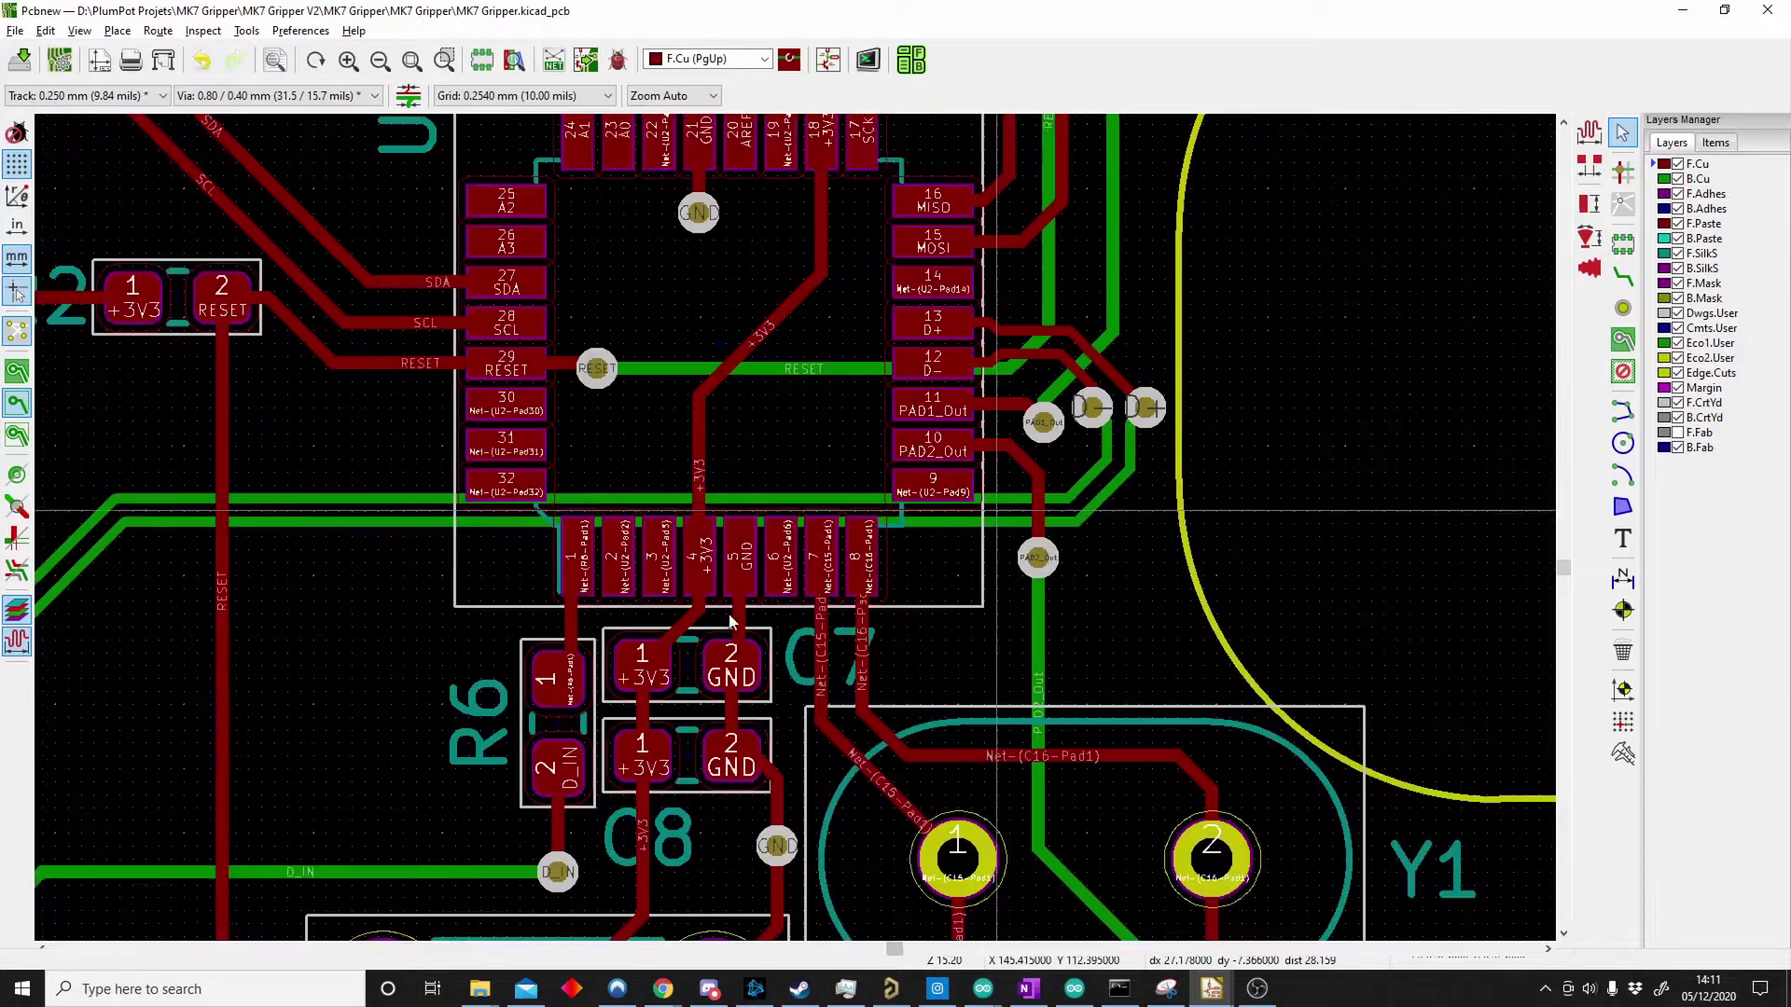
{"action": "scroll", "coordinate": [800, 480], "scroll_direction": "up", "scroll_amount": 6}
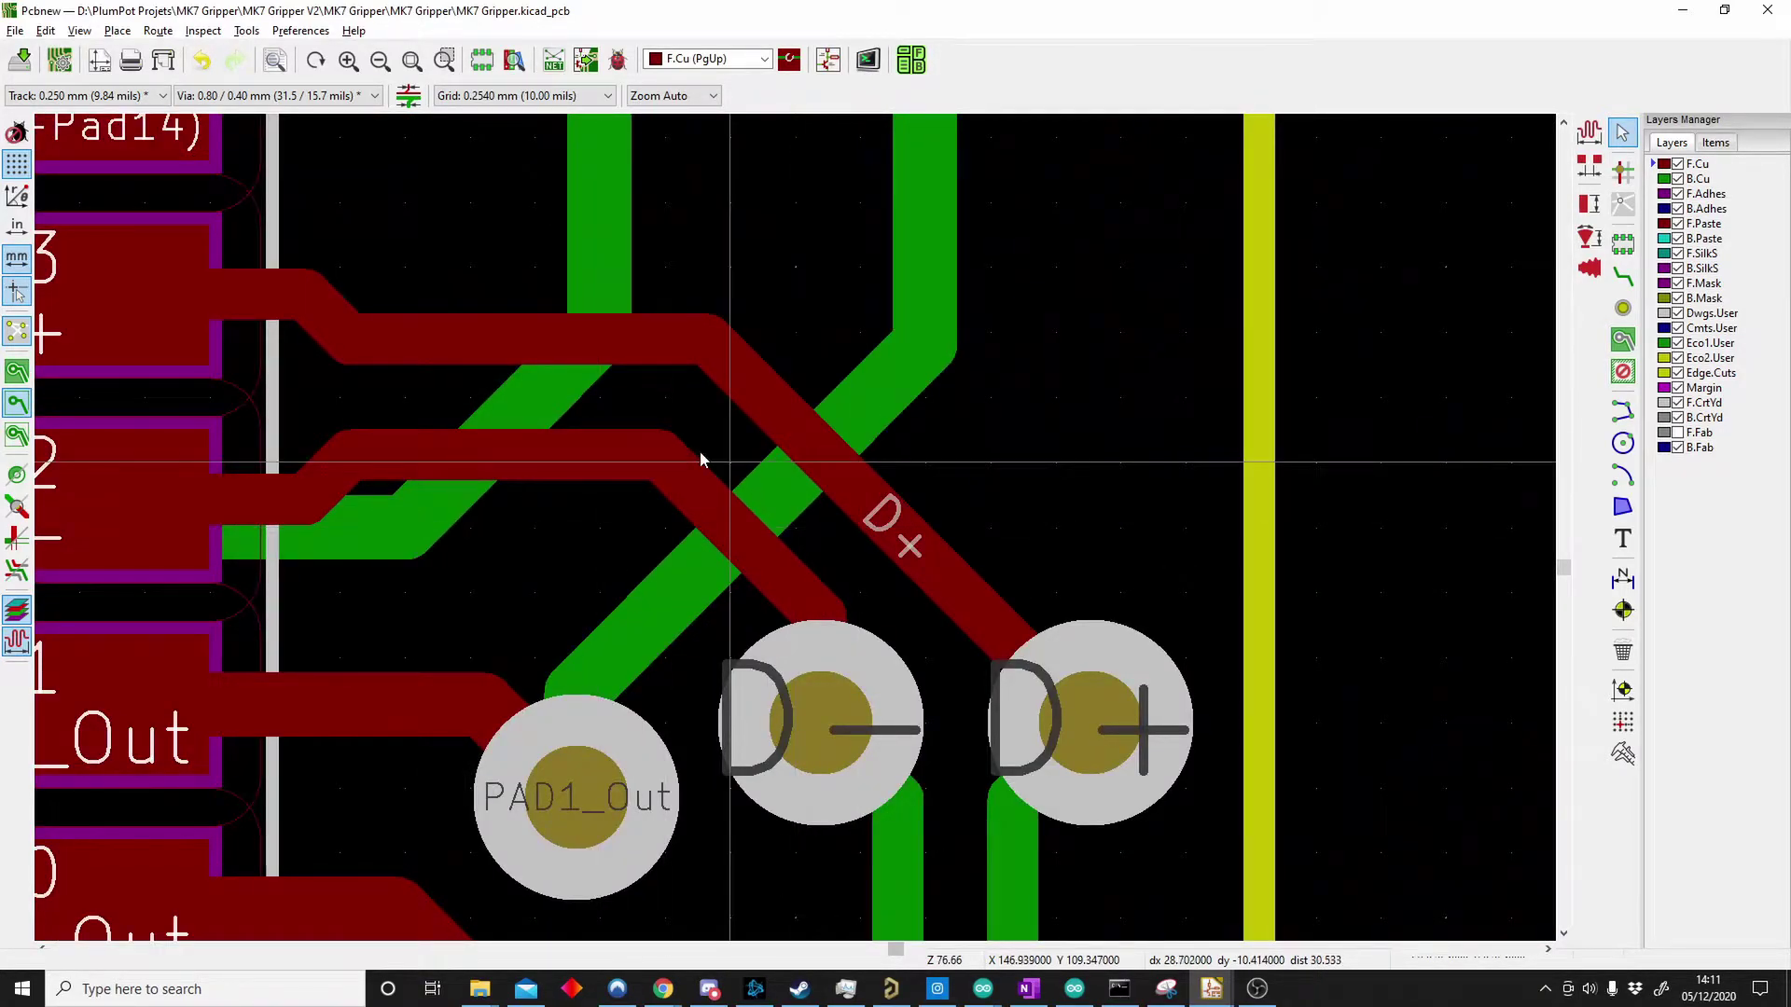
{"action": "scroll", "coordinate": [795, 529], "scroll_direction": "down", "scroll_amount": 3}
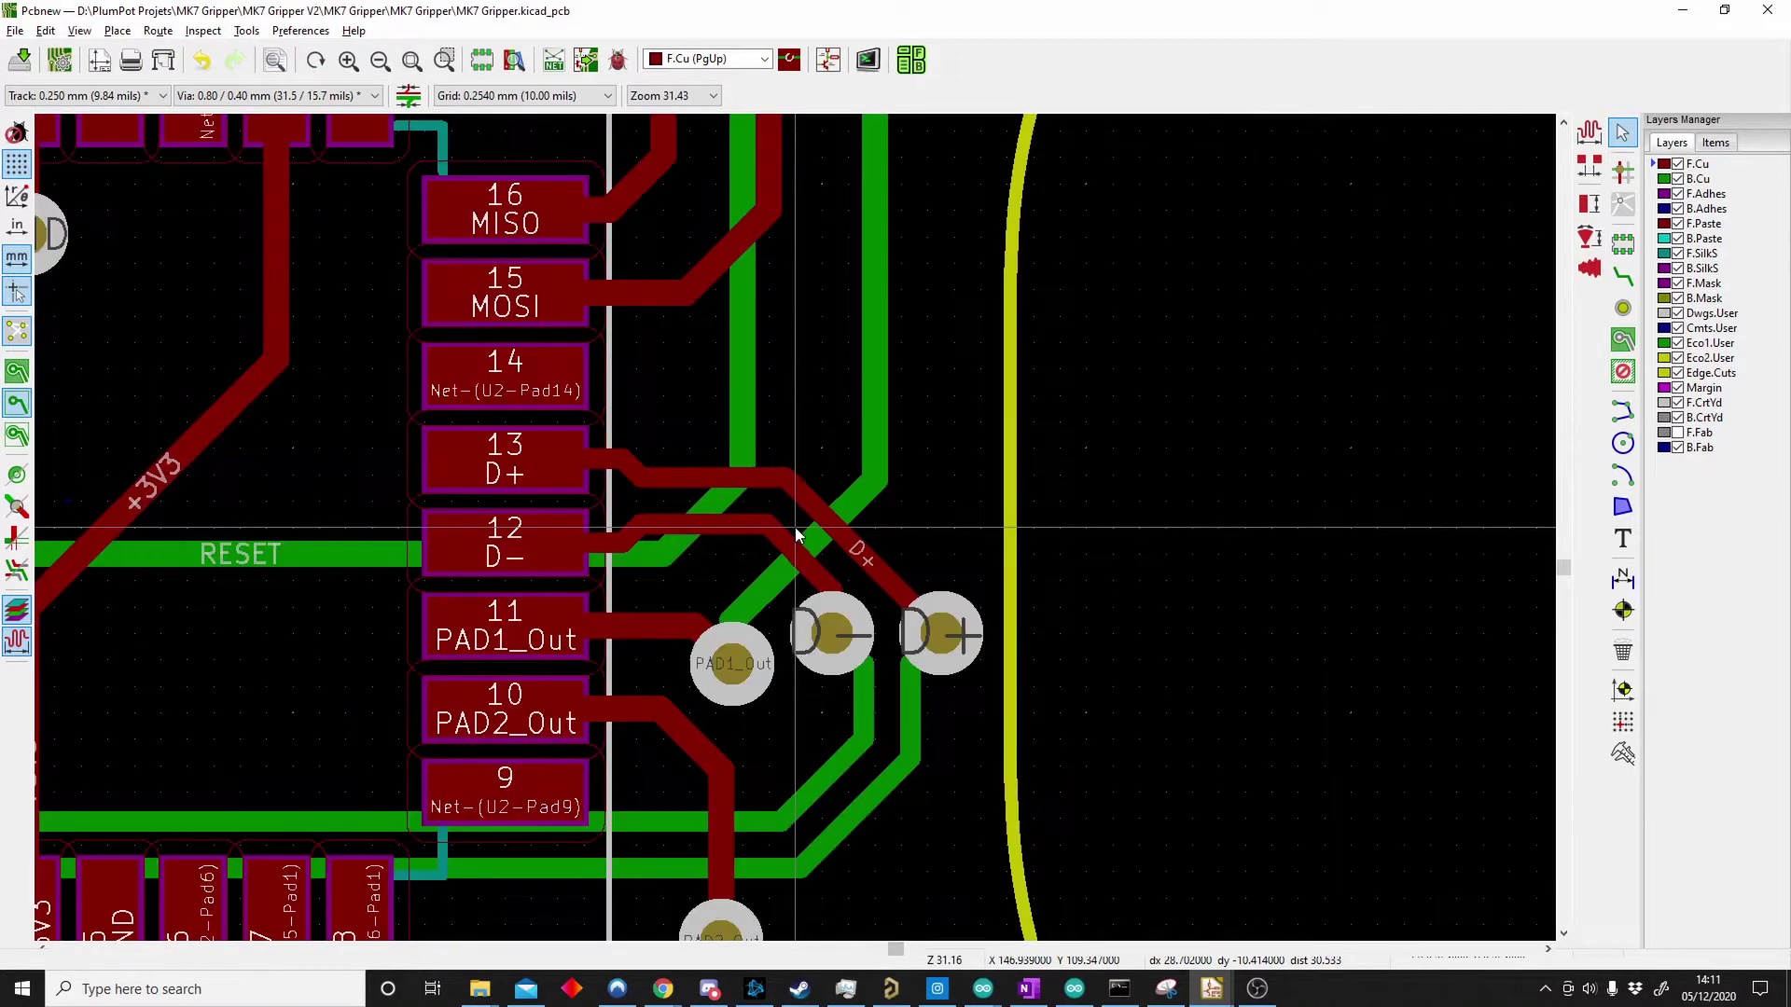
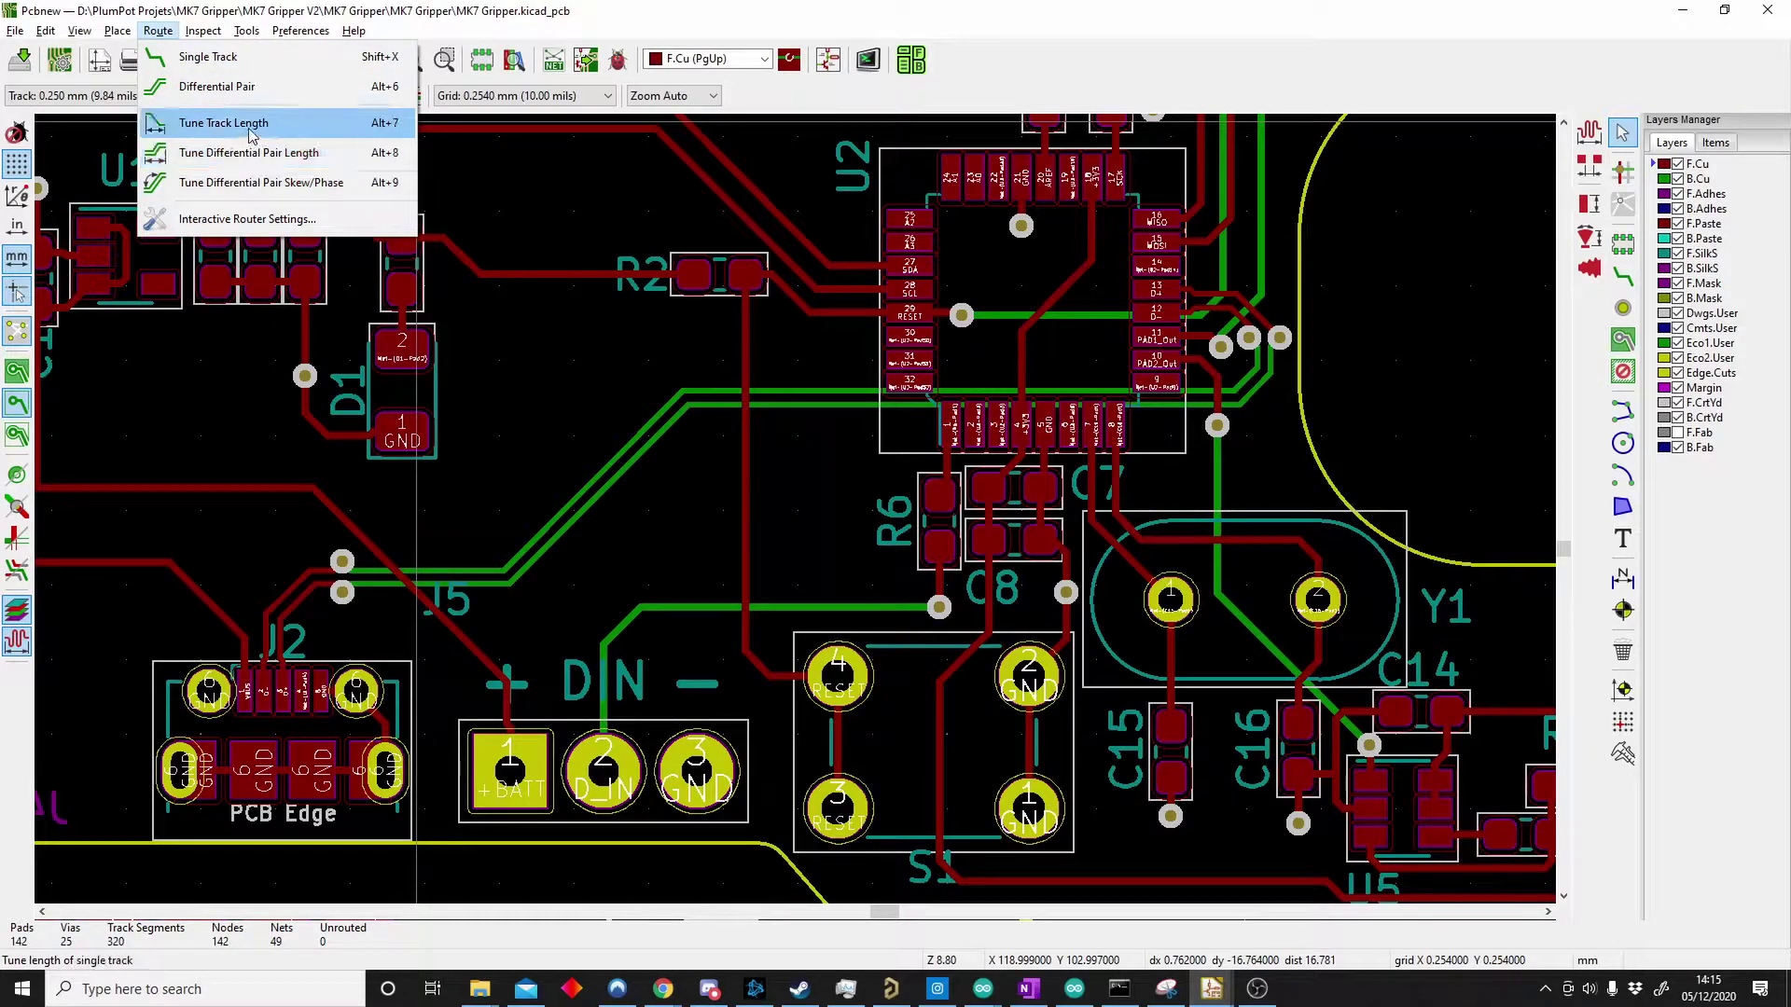
- Start Tune Differential Pair Skew/Phase on the D+/D- pair after dismissing a selection error
{"action": "left_click", "coordinate": [281, 182]}
{"action": "scroll", "coordinate": [801, 518], "scroll_direction": "up", "scroll_amount": 4}
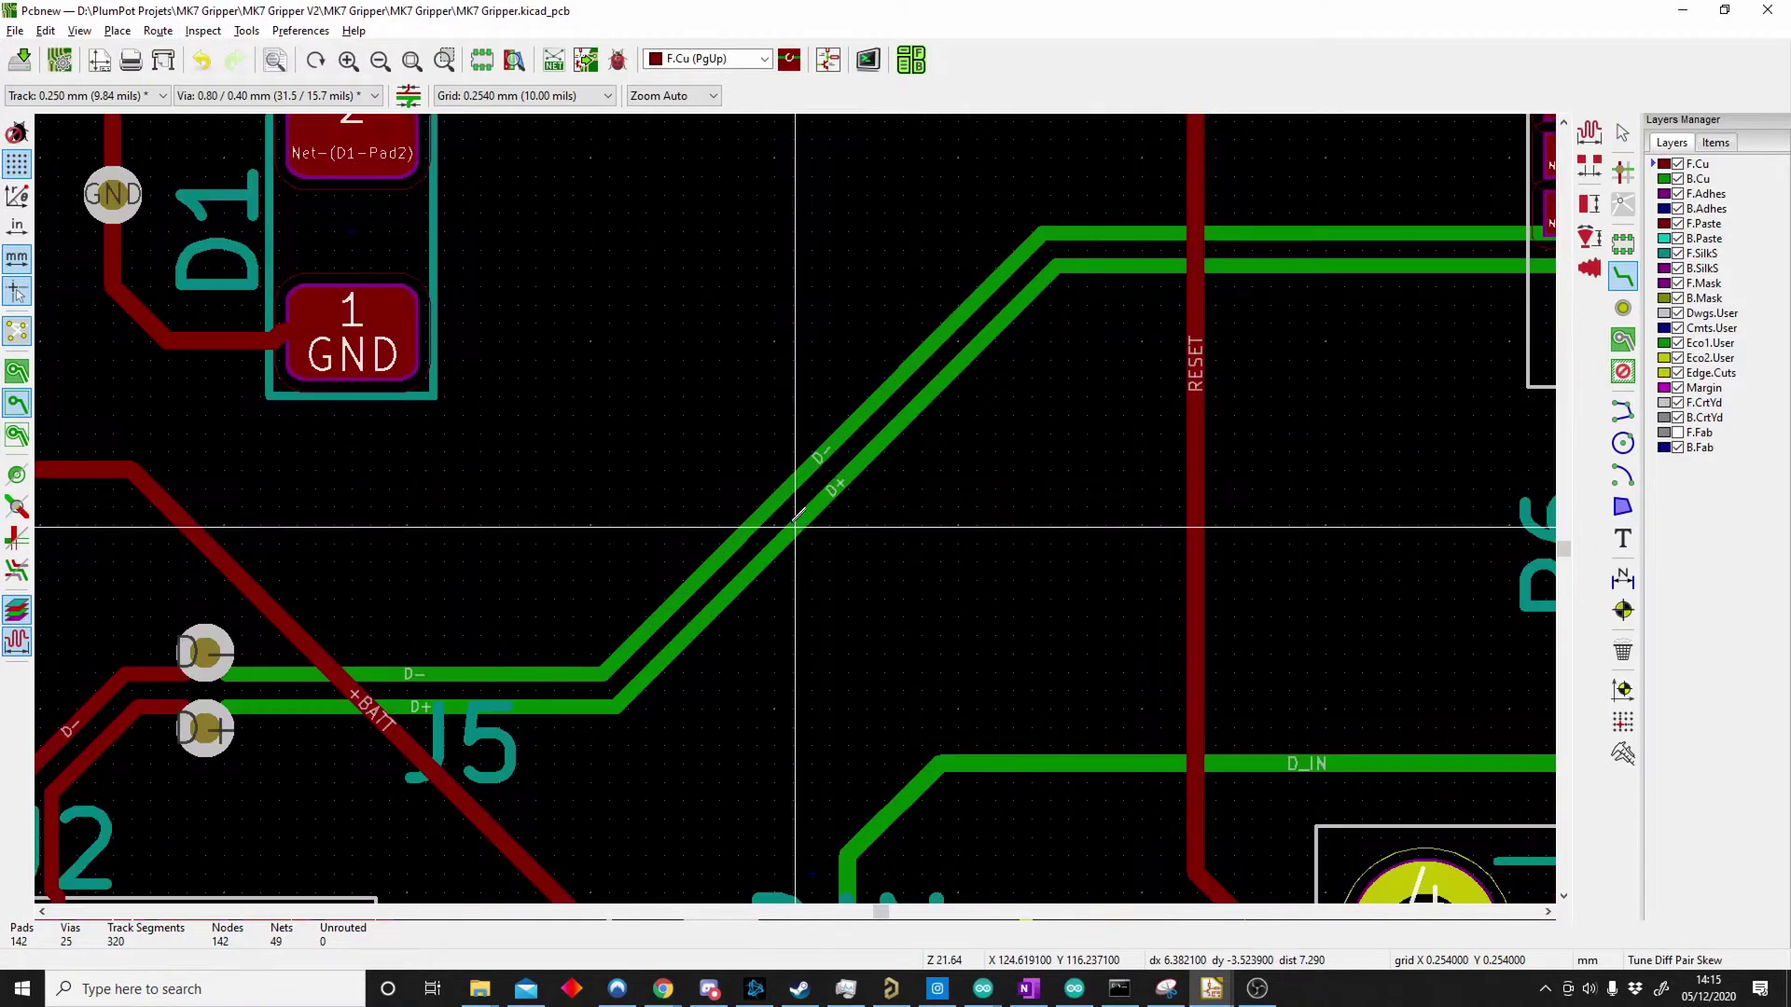
{"action": "left_click", "coordinate": [776, 489]}
{"action": "left_click", "coordinate": [1019, 496]}
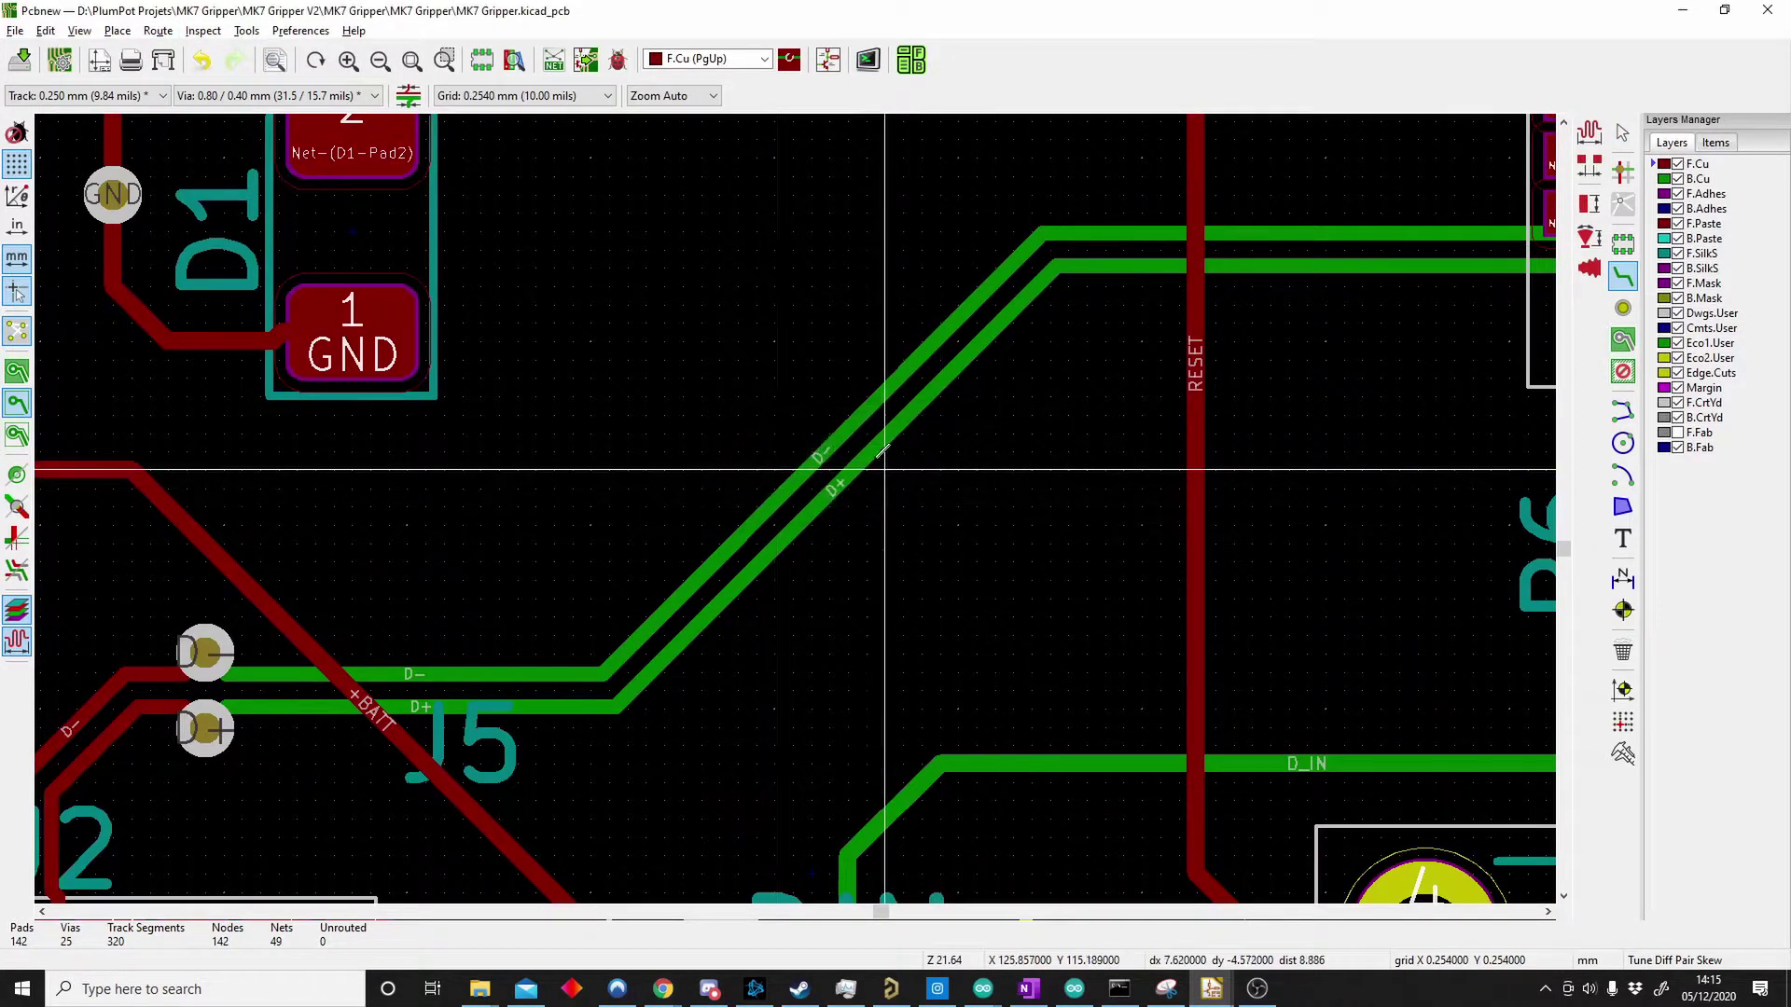
{"action": "left_click", "coordinate": [848, 432]}
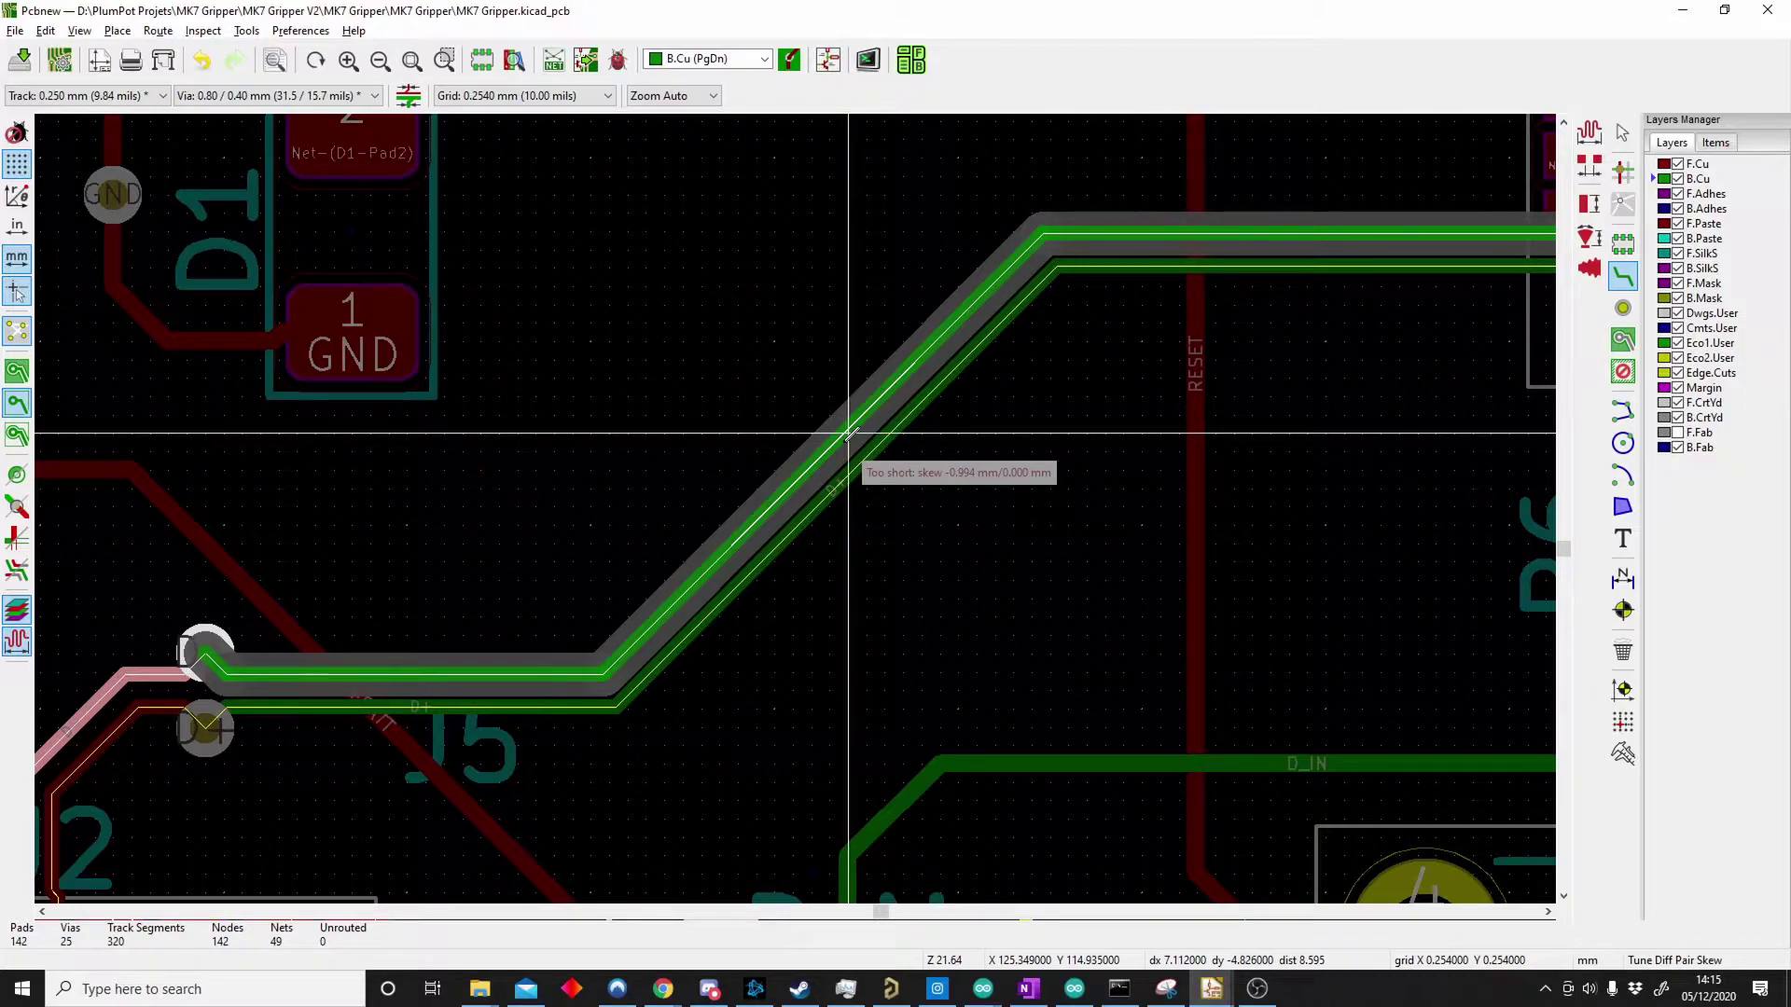
{"action": "left_click", "coordinate": [867, 454]}
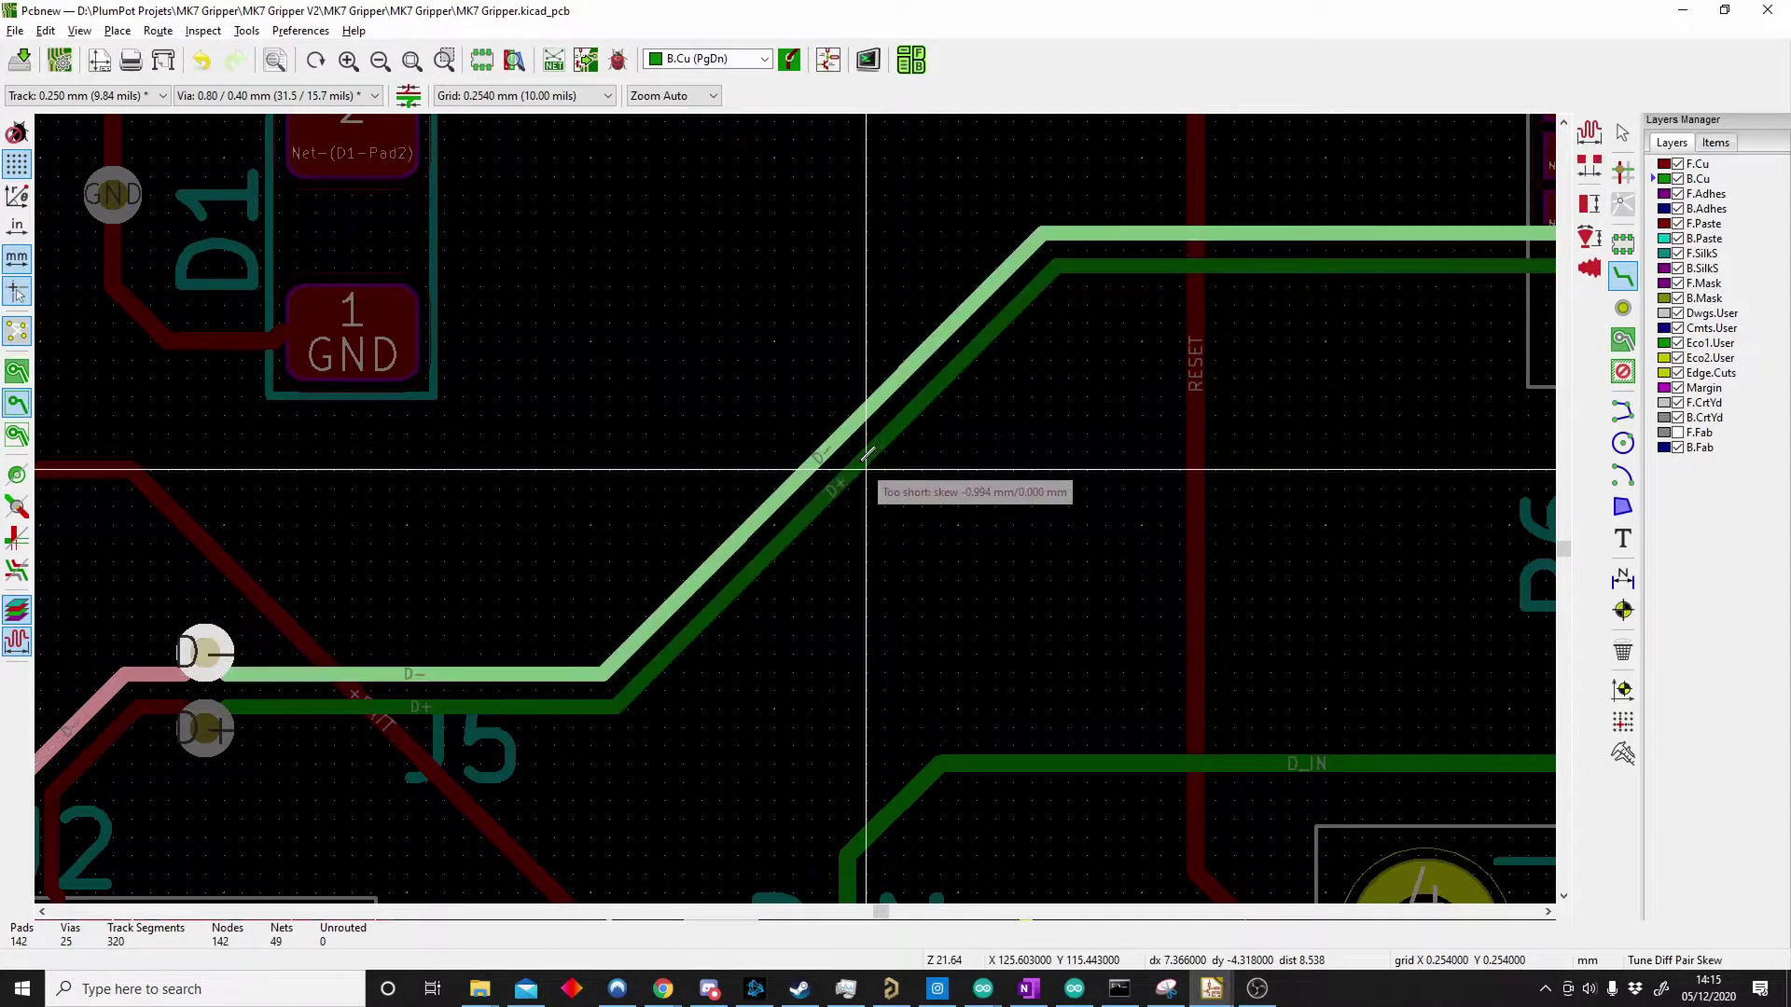
{"action": "left_click", "coordinate": [866, 452]}
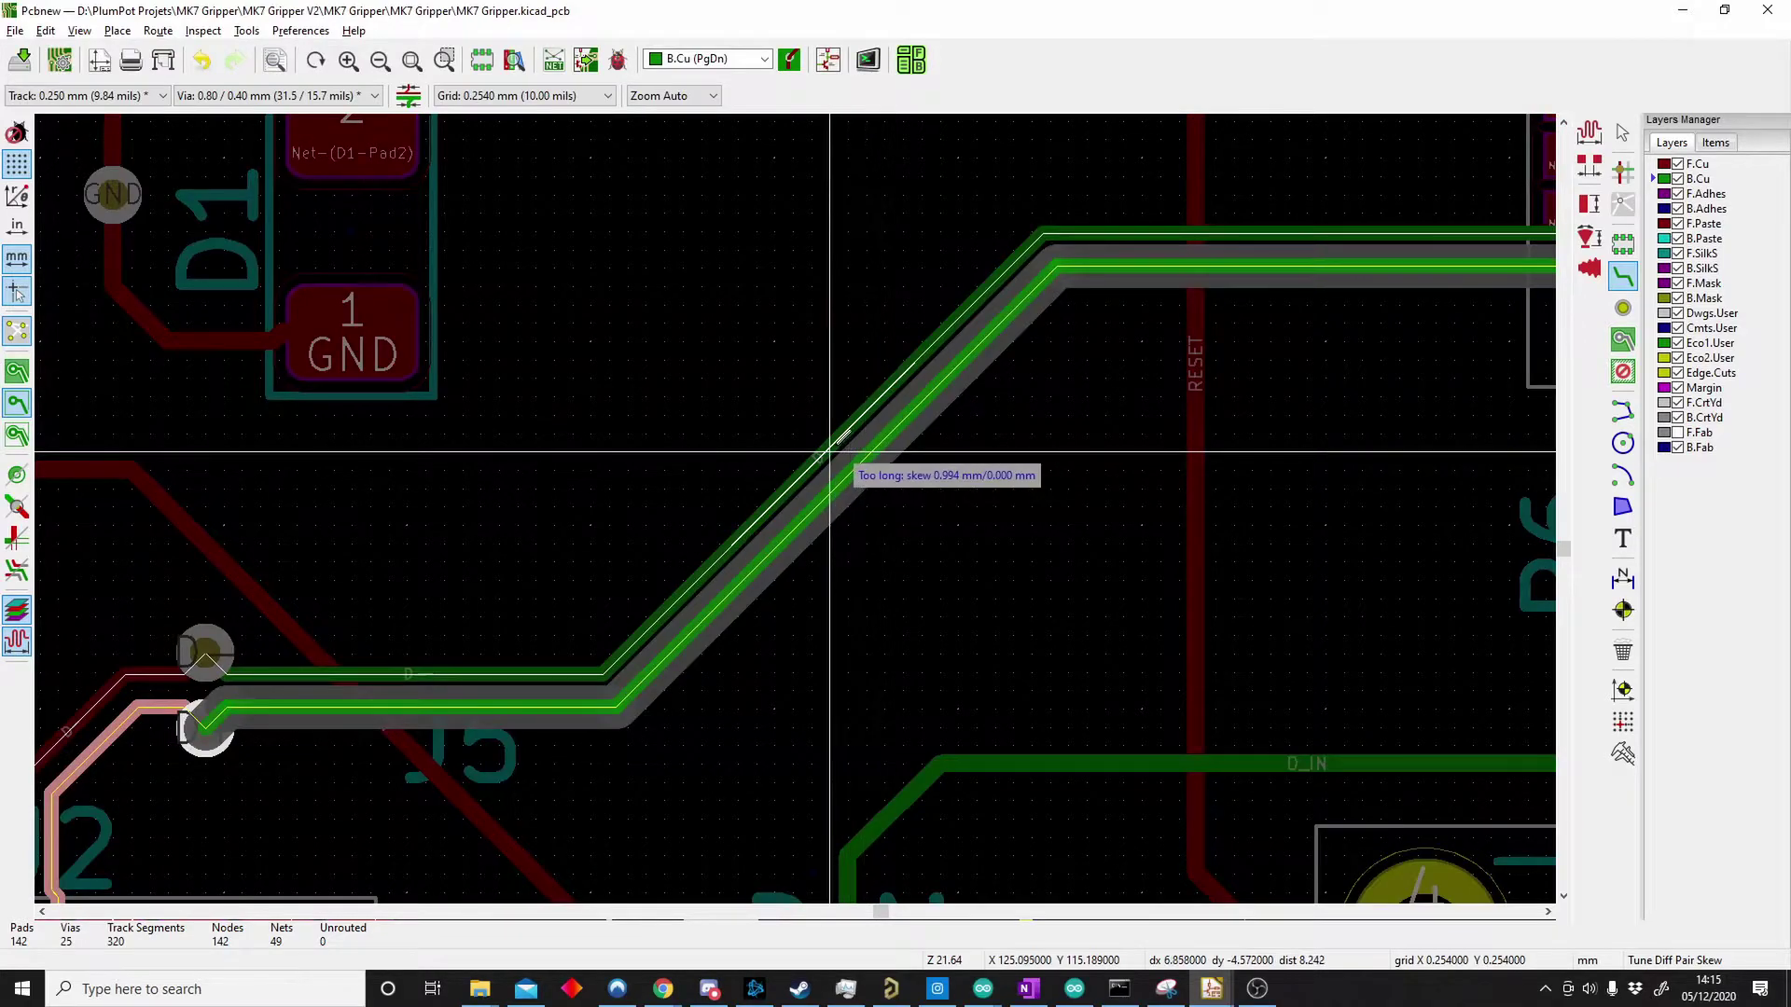
{"action": "left_click", "coordinate": [841, 438]}
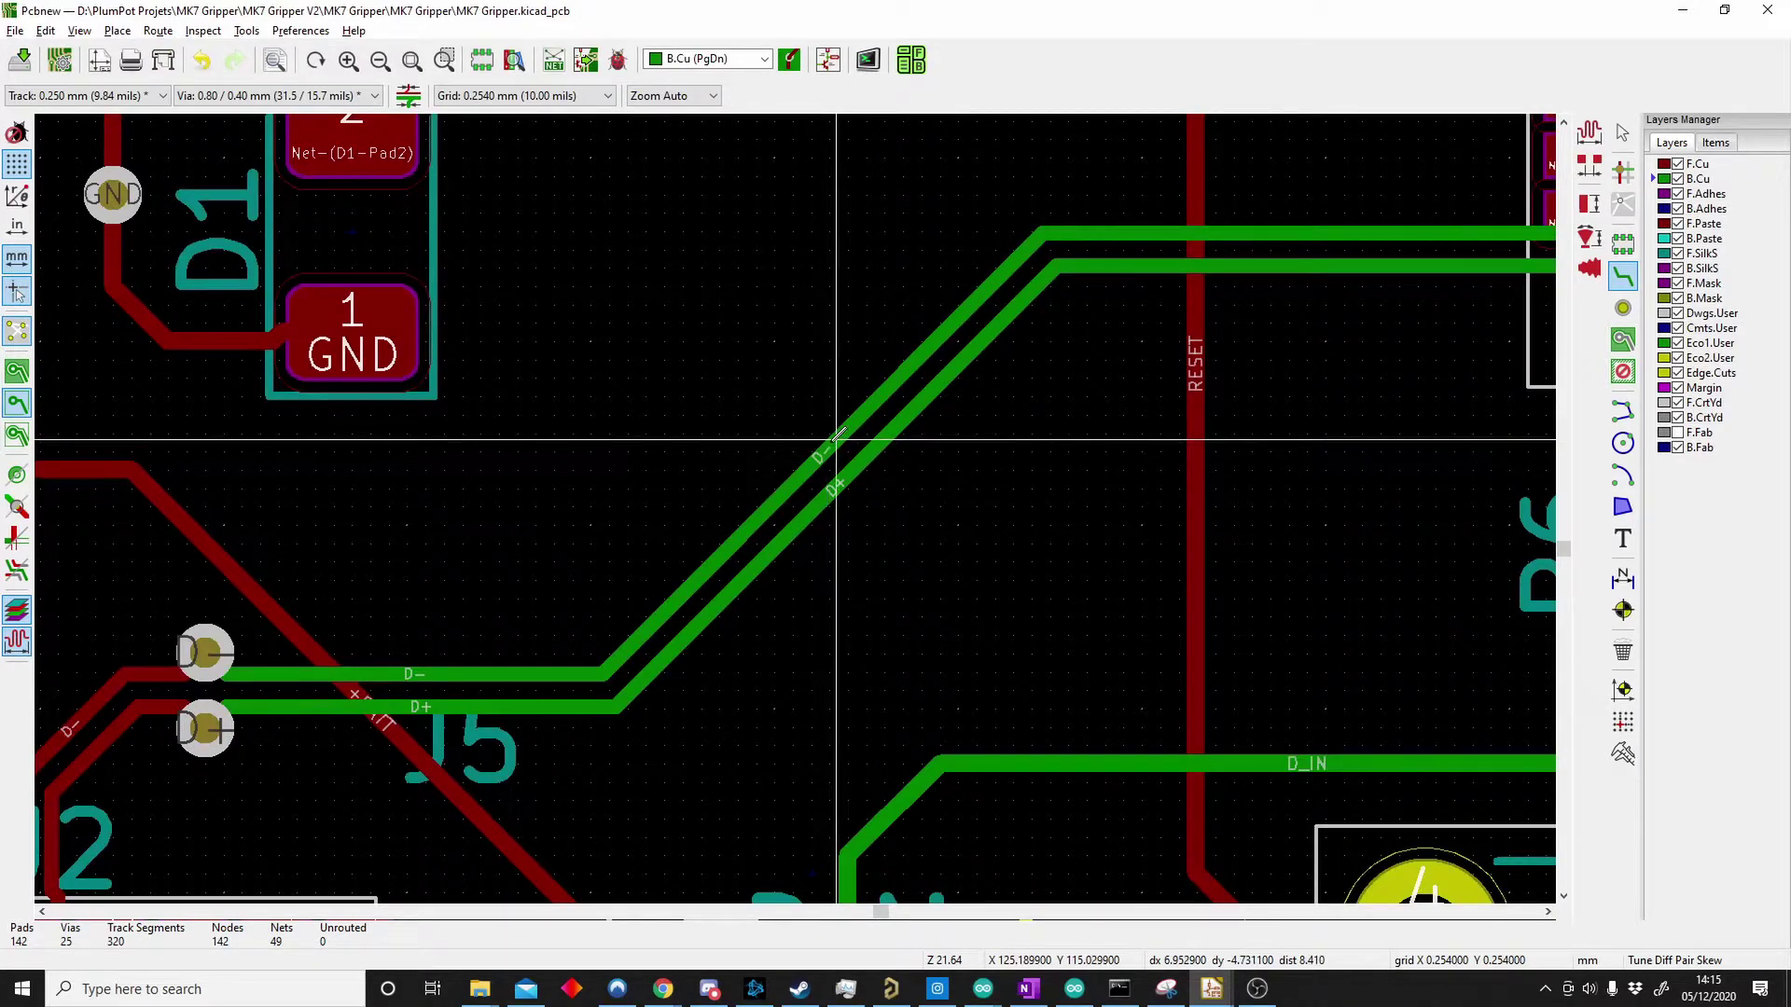
{"action": "left_click", "coordinate": [833, 439]}
- Set a 0 mm target skew in Length Tuning Settings and restart tuning from the D- track
{"action": "right_click", "coordinate": [830, 444]}
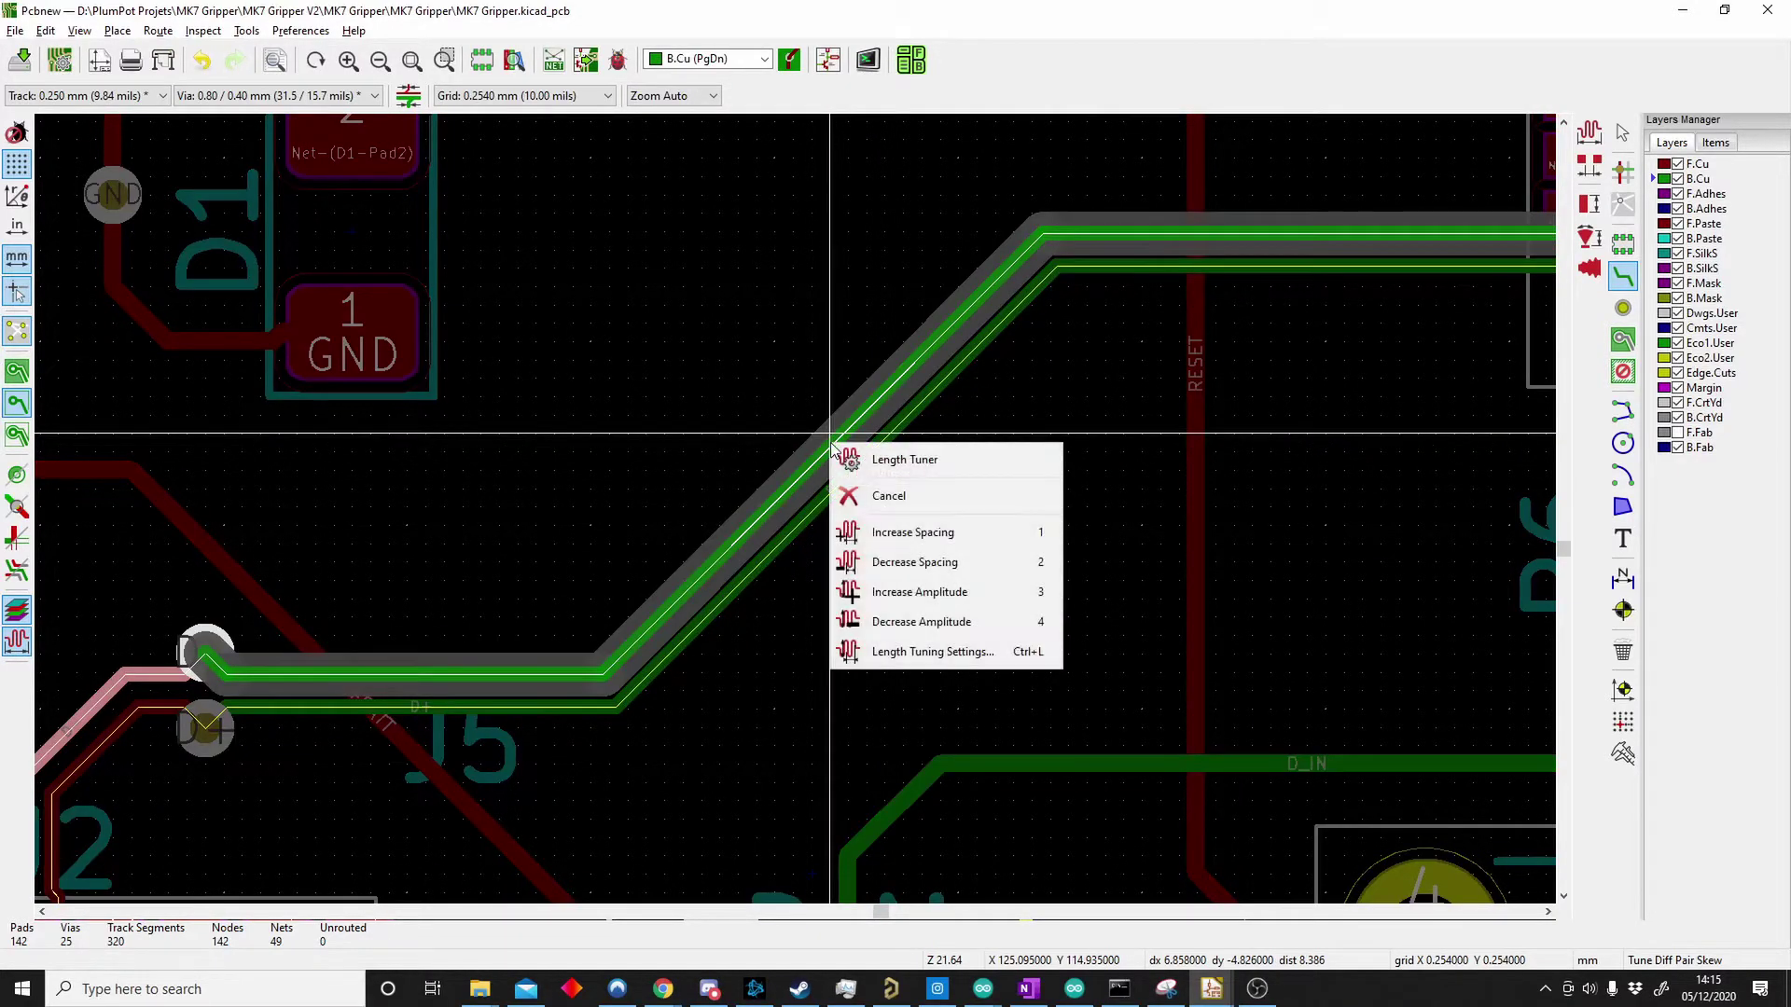
{"action": "left_click", "coordinate": [976, 653]}
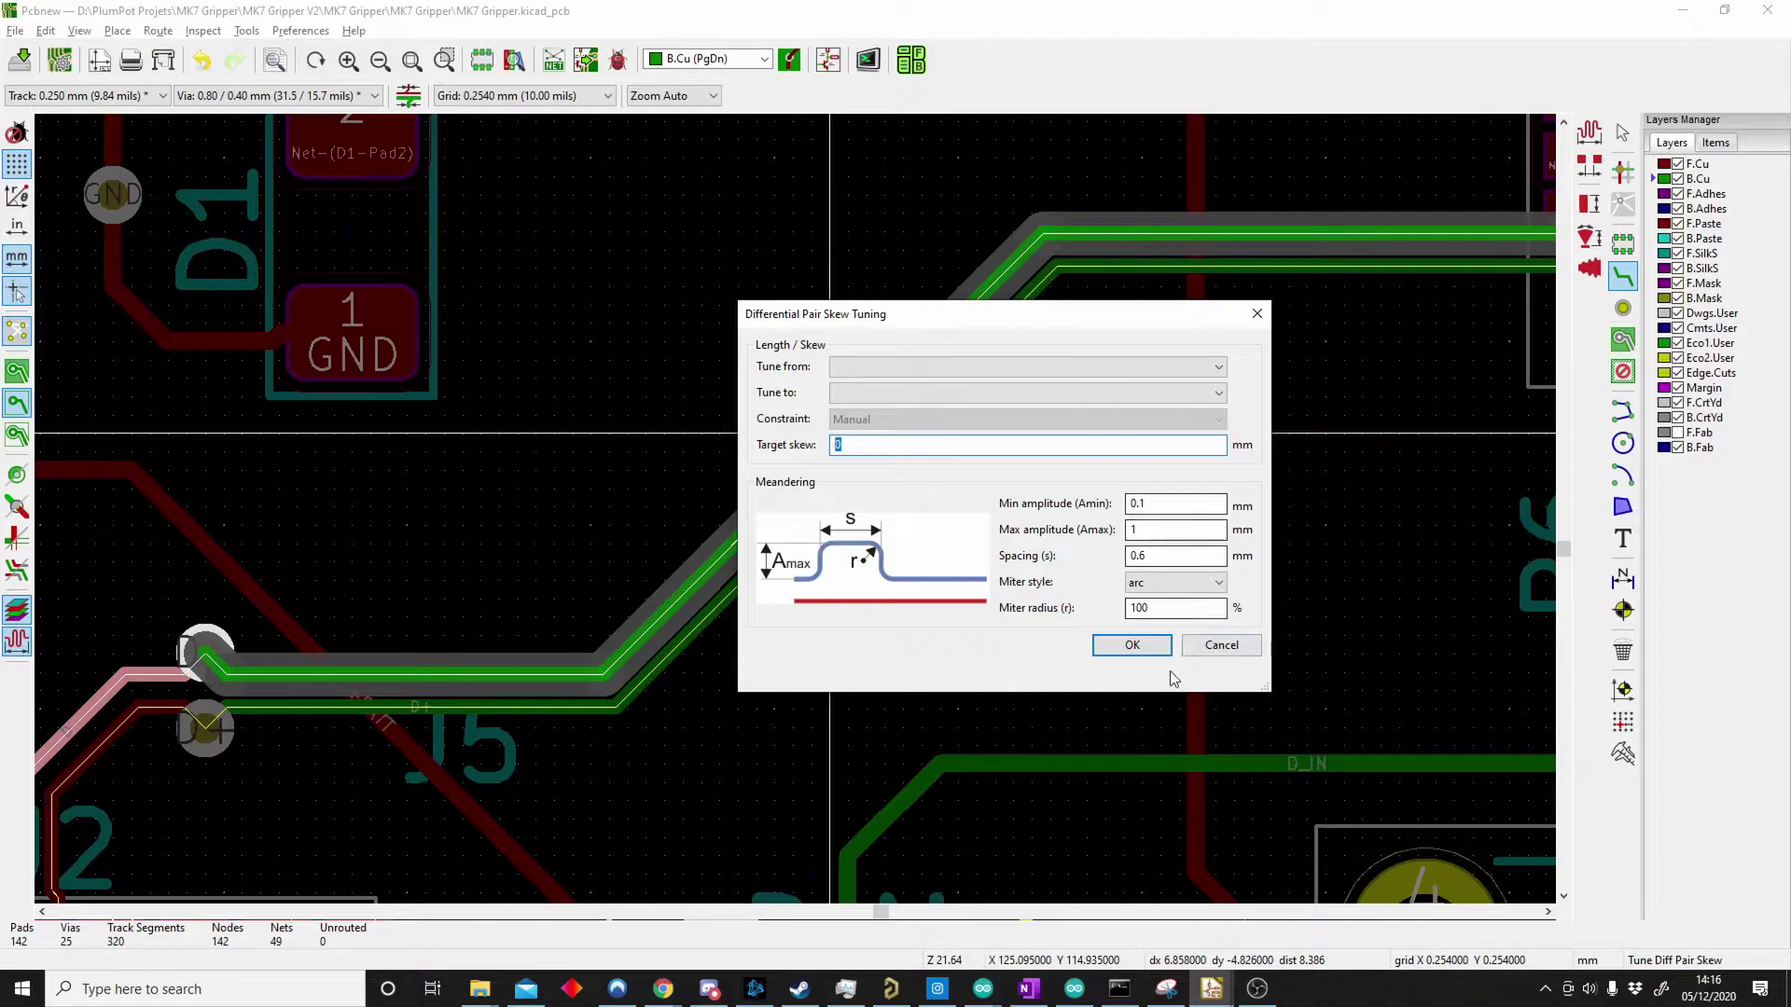
{"action": "left_click", "coordinate": [1133, 645]}
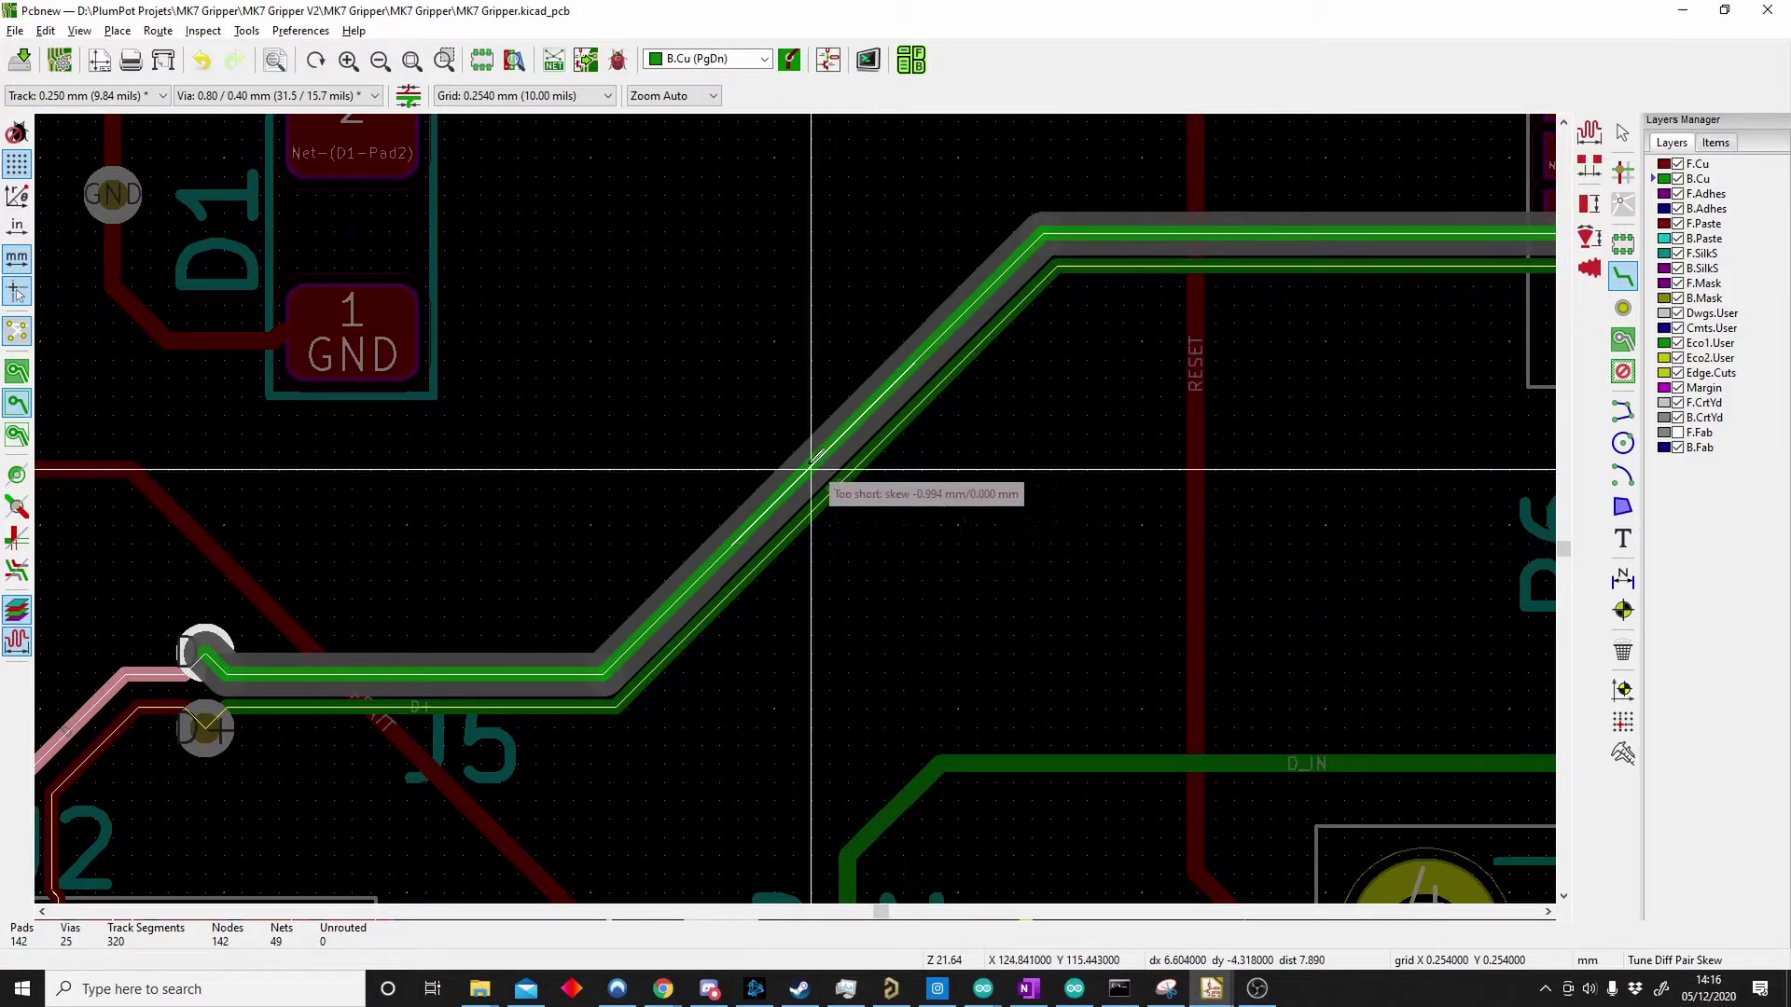
{"action": "key", "text": "Escape"}
{"action": "left_click", "coordinate": [800, 442]}
{"action": "right_click", "coordinate": [811, 452]}
- Confirm the skew tuning settings and commit the first tuned meander on the pair
{"action": "left_click", "coordinate": [1026, 667]}
{"action": "left_click", "coordinate": [1128, 642]}
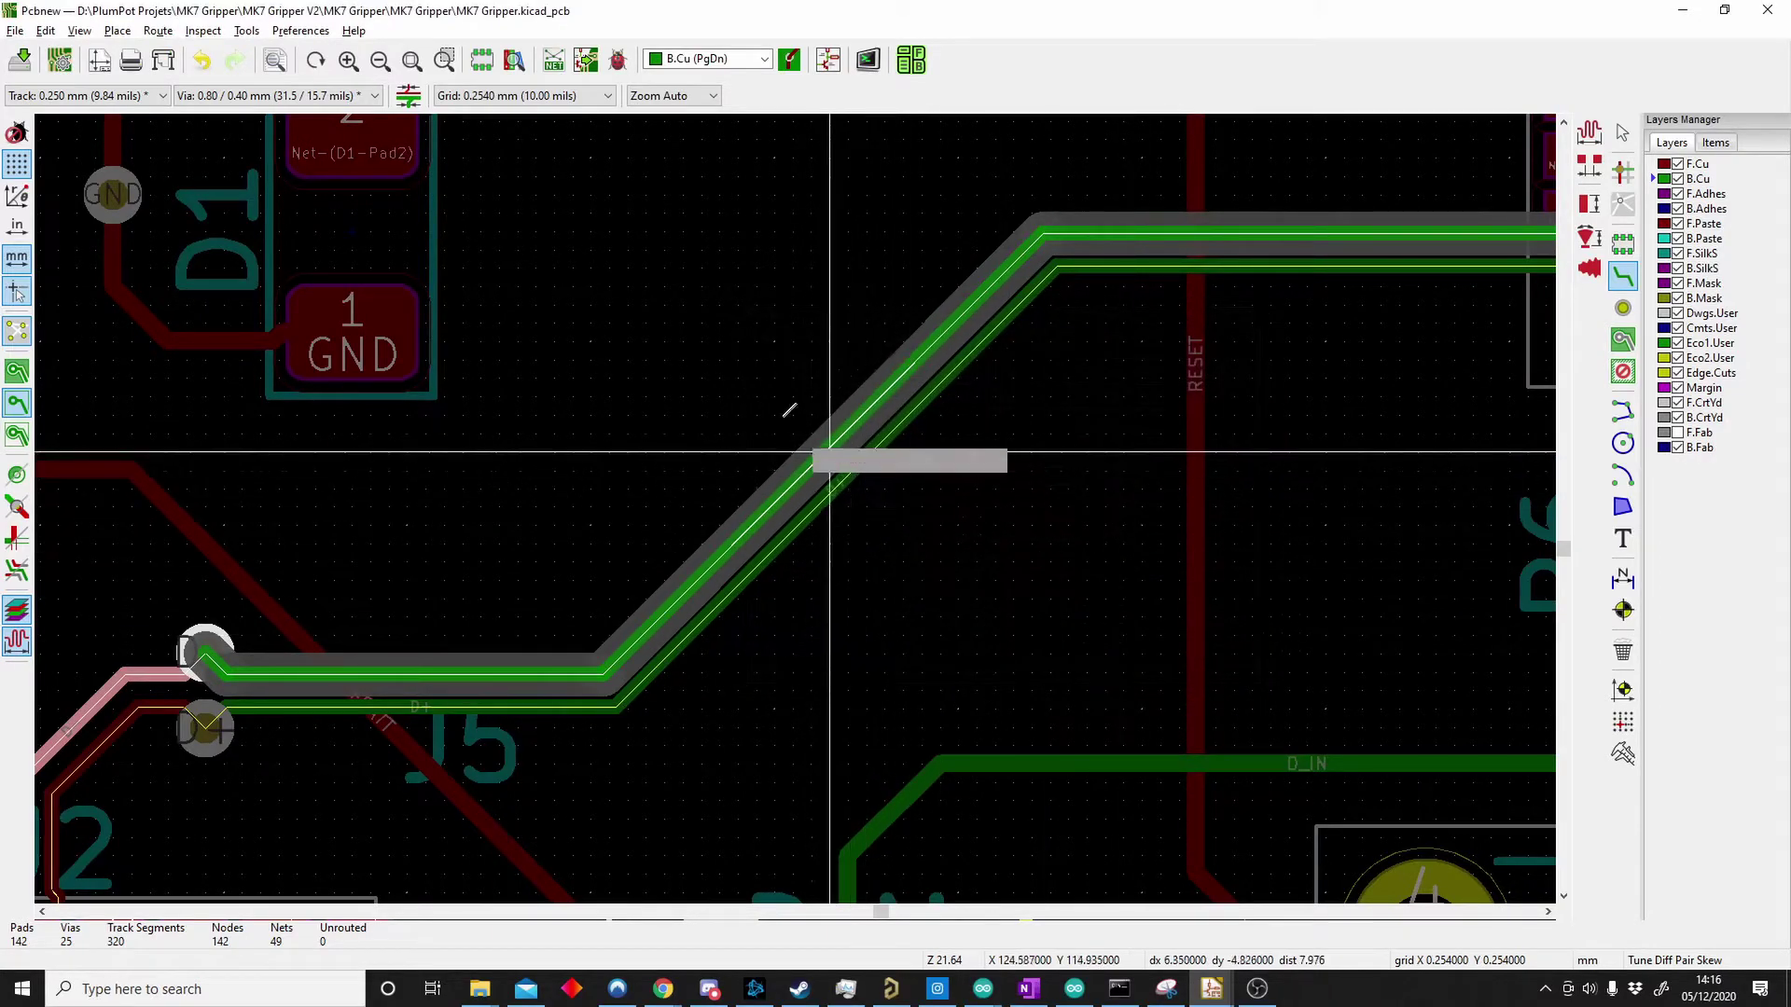
{"action": "scroll", "coordinate": [774, 392], "scroll_direction": "down", "scroll_amount": 4}
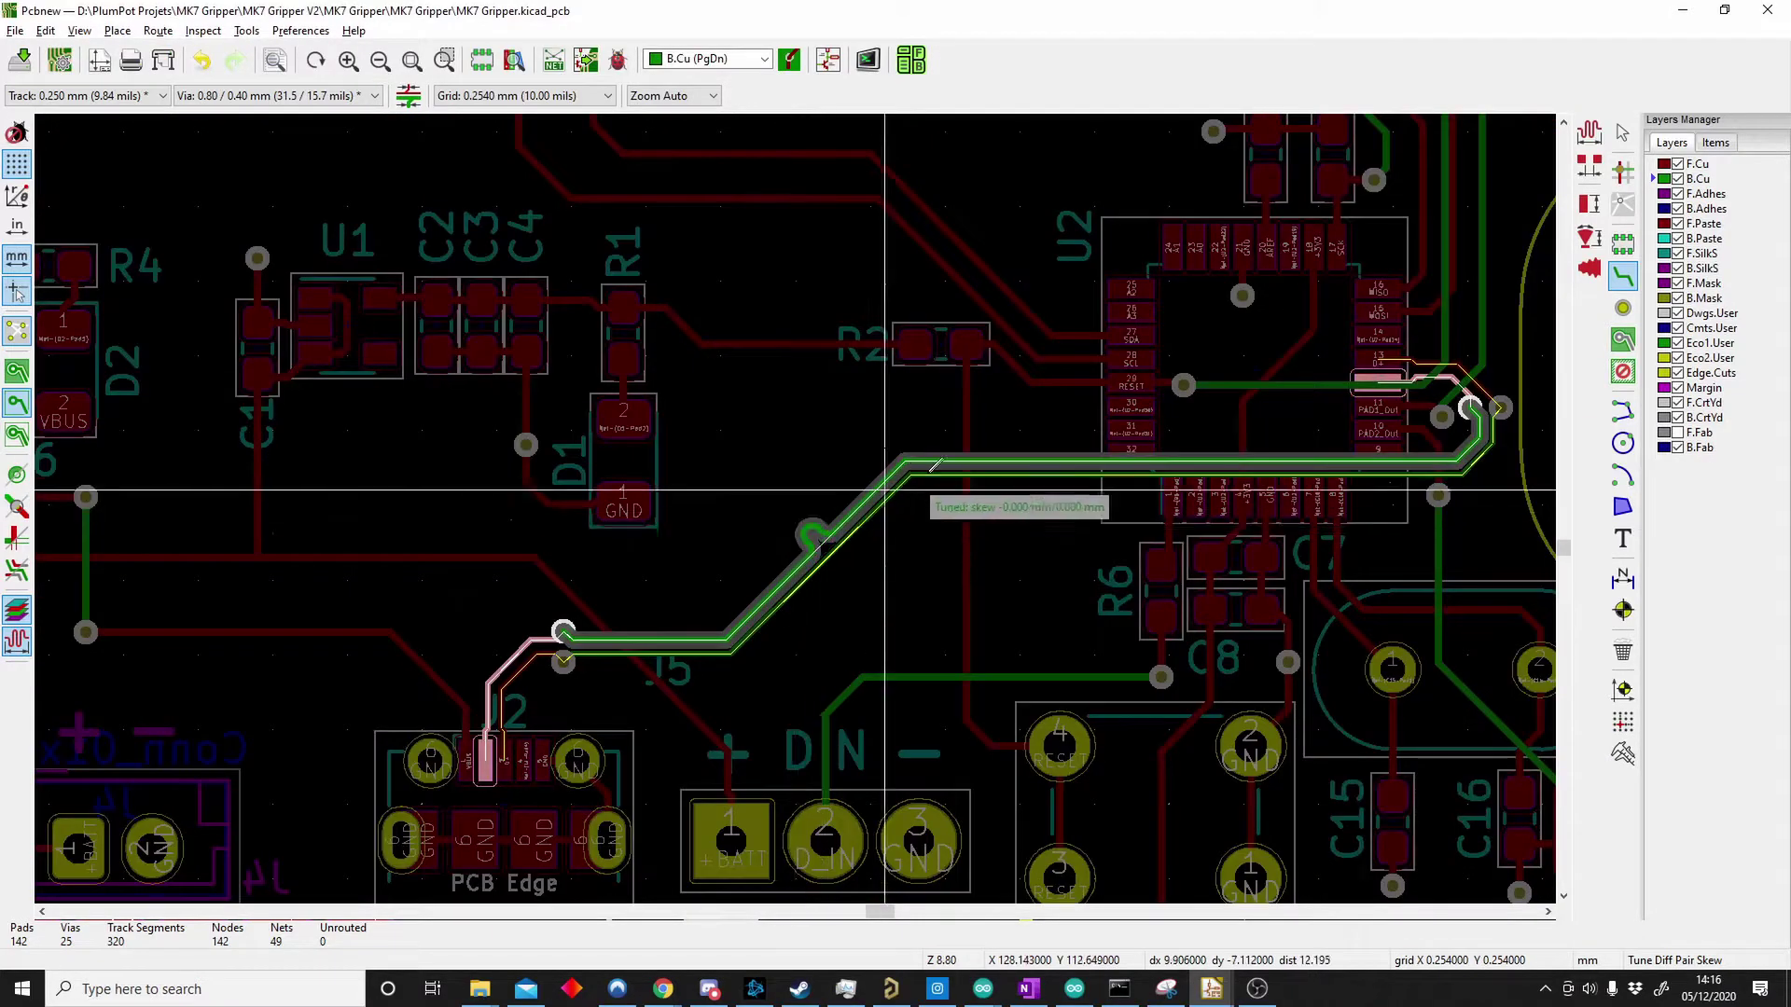
{"action": "scroll", "coordinate": [812, 532], "scroll_direction": "up", "scroll_amount": 6}
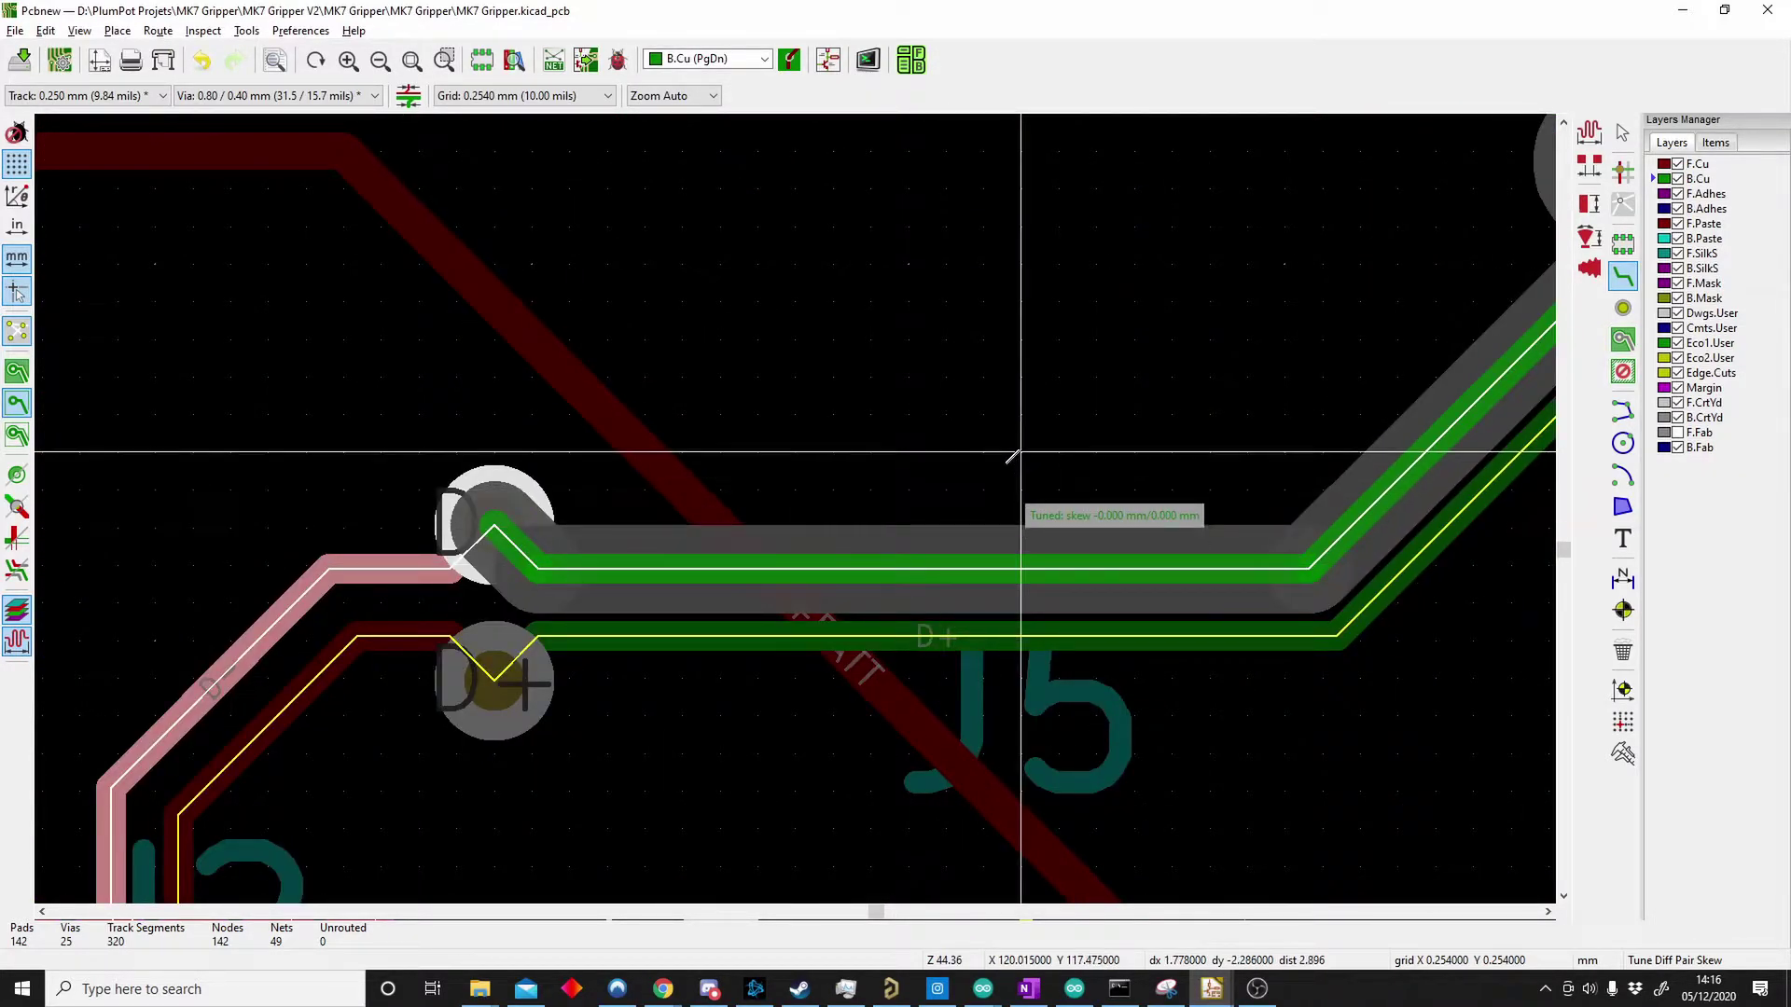
{"action": "left_click", "coordinate": [1036, 530]}
- Refine the rounded meander on the D- track to 0.000 mm skew, then exit the tuner
{"action": "left_click", "coordinate": [1041, 543]}
{"action": "scroll", "coordinate": [1041, 543], "scroll_direction": "down", "scroll_amount": 5}
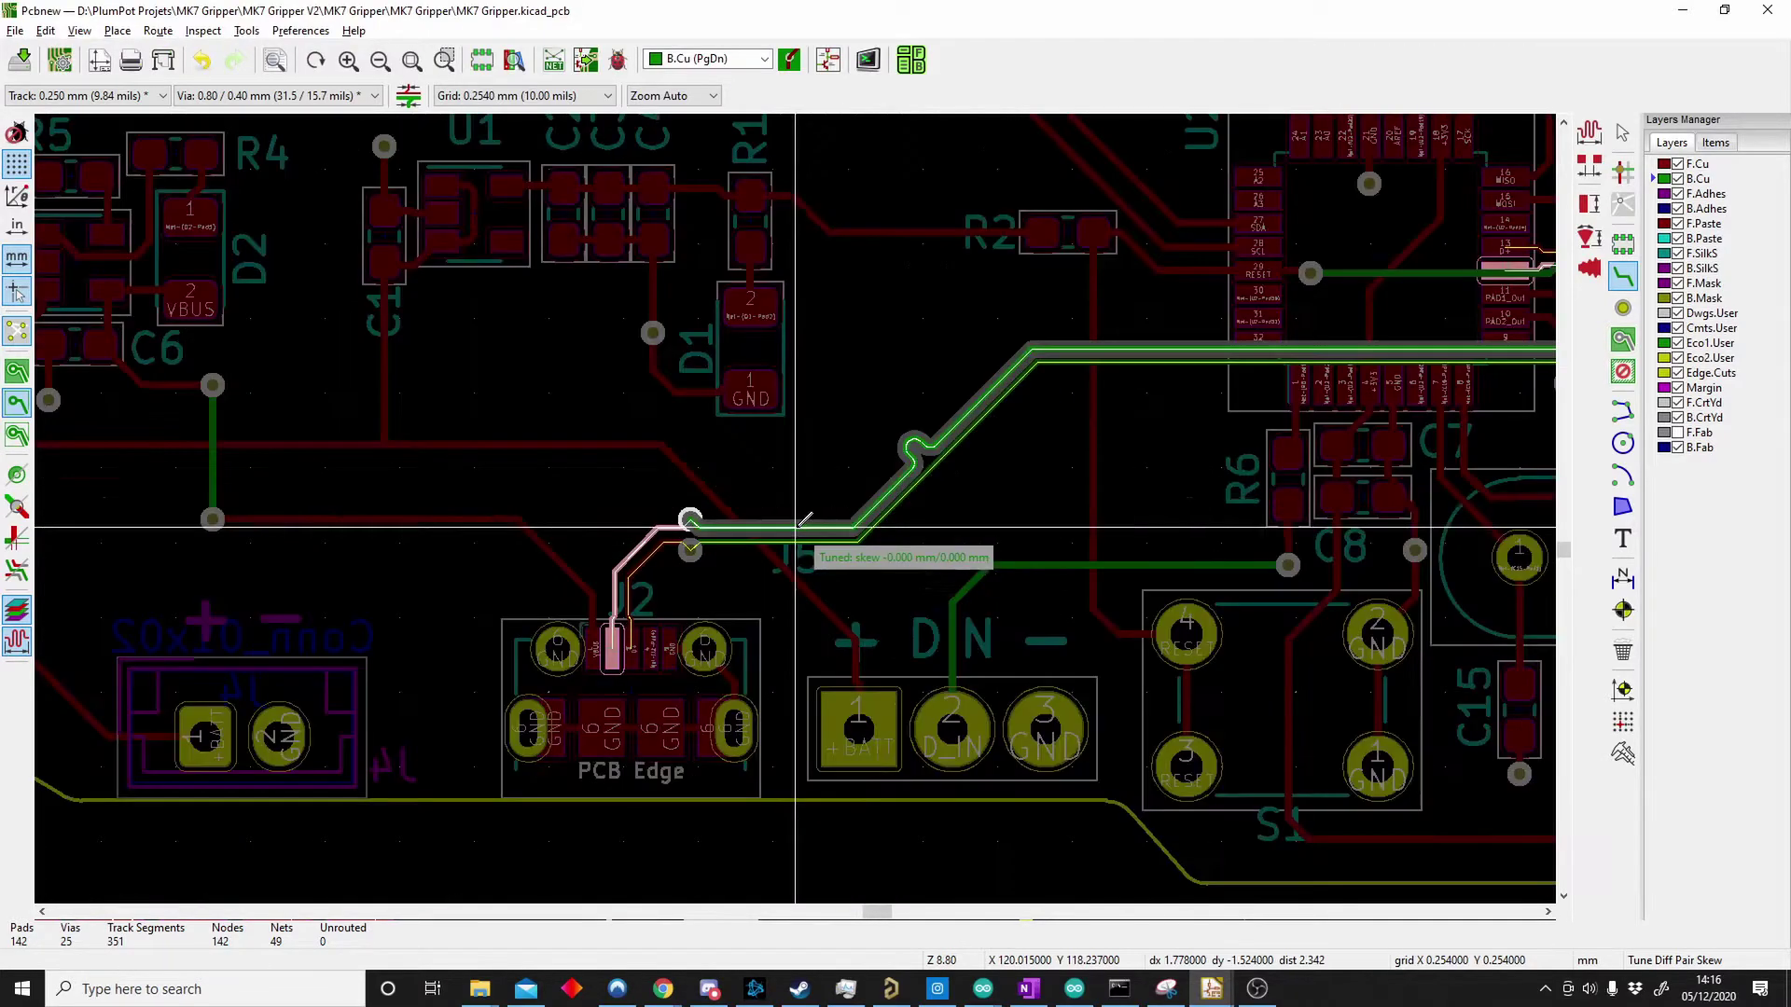
{"action": "scroll", "coordinate": [720, 528], "scroll_direction": "up", "scroll_amount": 3}
{"action": "left_click", "coordinate": [721, 528]}
{"action": "scroll", "coordinate": [721, 528], "scroll_direction": "up", "scroll_amount": 3}
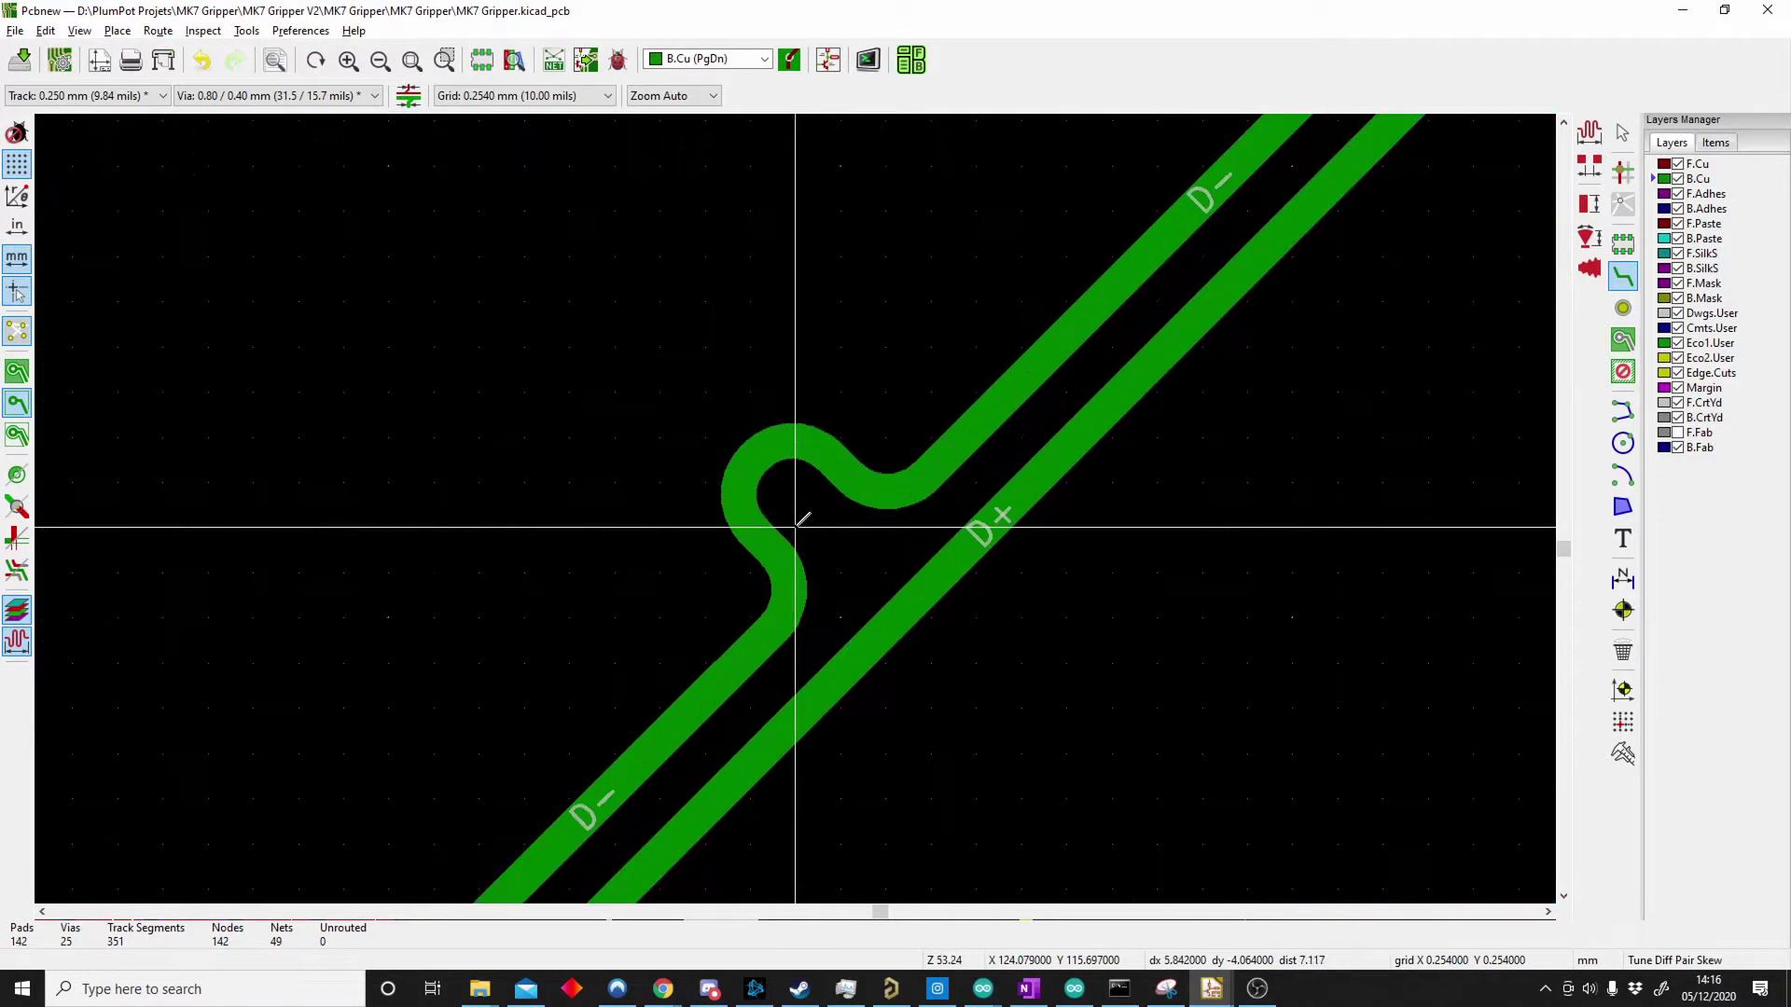
{"action": "left_click", "coordinate": [780, 597]}
{"action": "left_click", "coordinate": [1106, 500]}
{"action": "left_click", "coordinate": [1050, 478]}
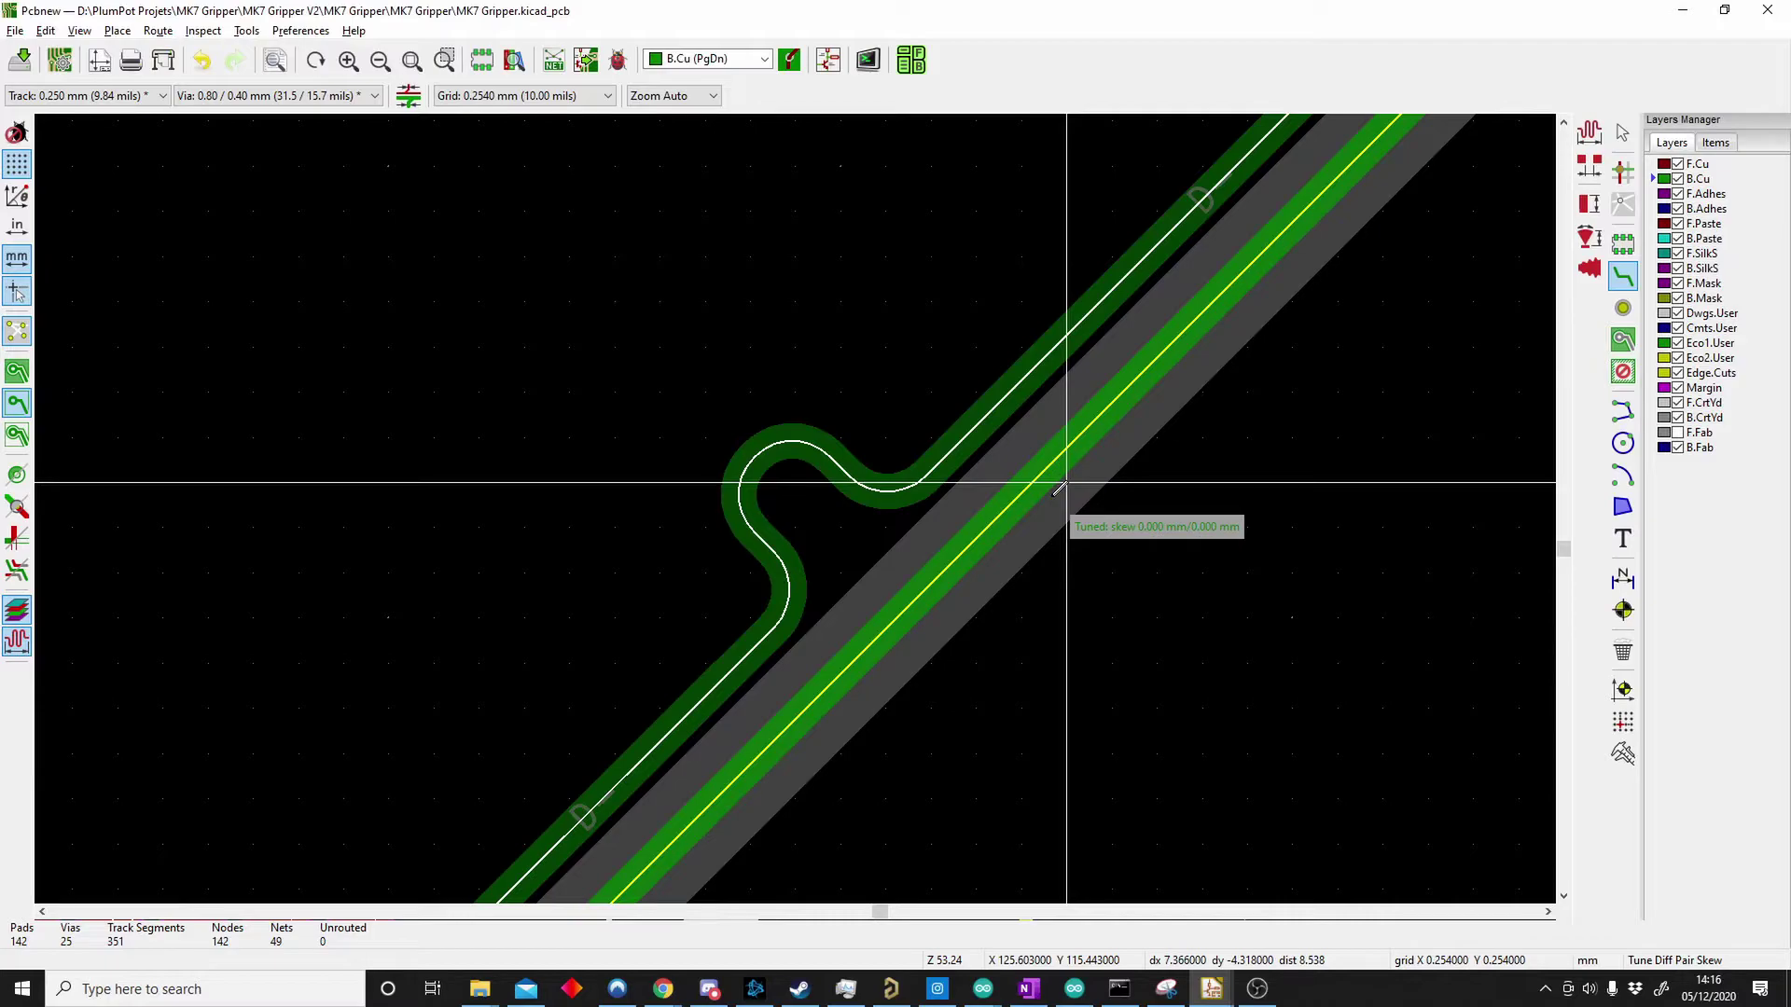
{"action": "left_click", "coordinate": [1060, 487]}
{"action": "scroll", "coordinate": [959, 448], "scroll_direction": "down", "scroll_amount": 3}
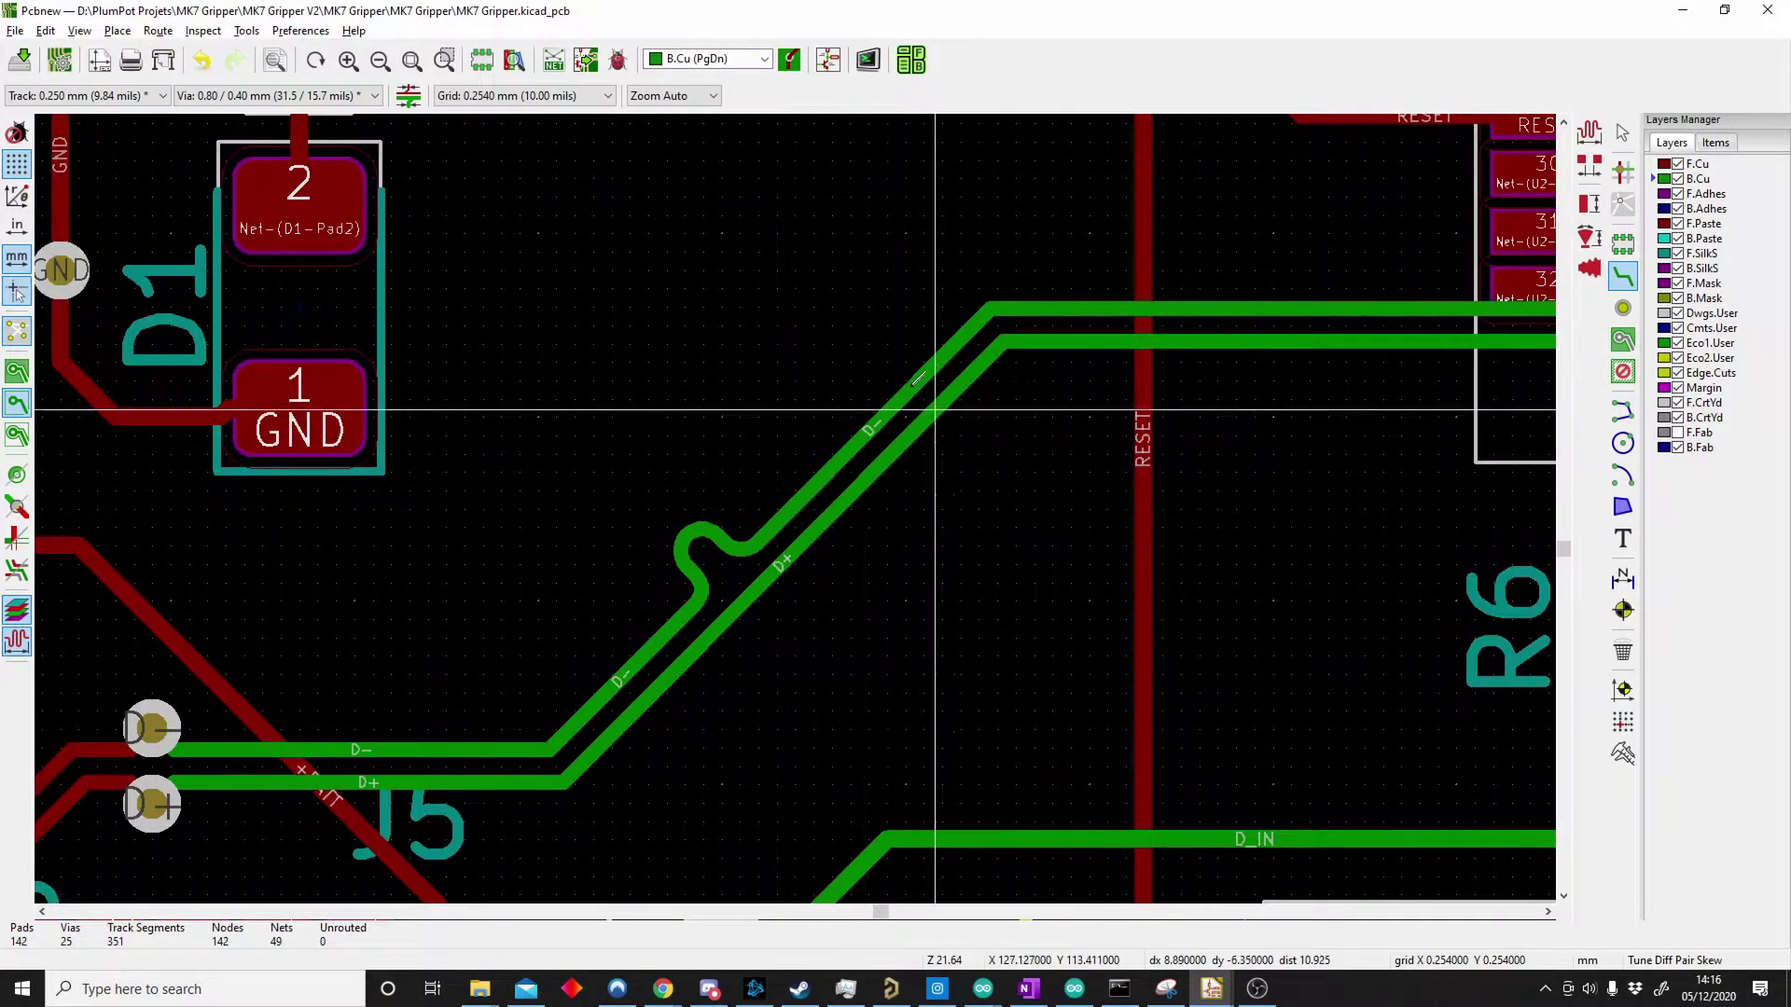
{"action": "key", "text": "Escape"}
{"action": "left_click", "coordinate": [159, 31]}
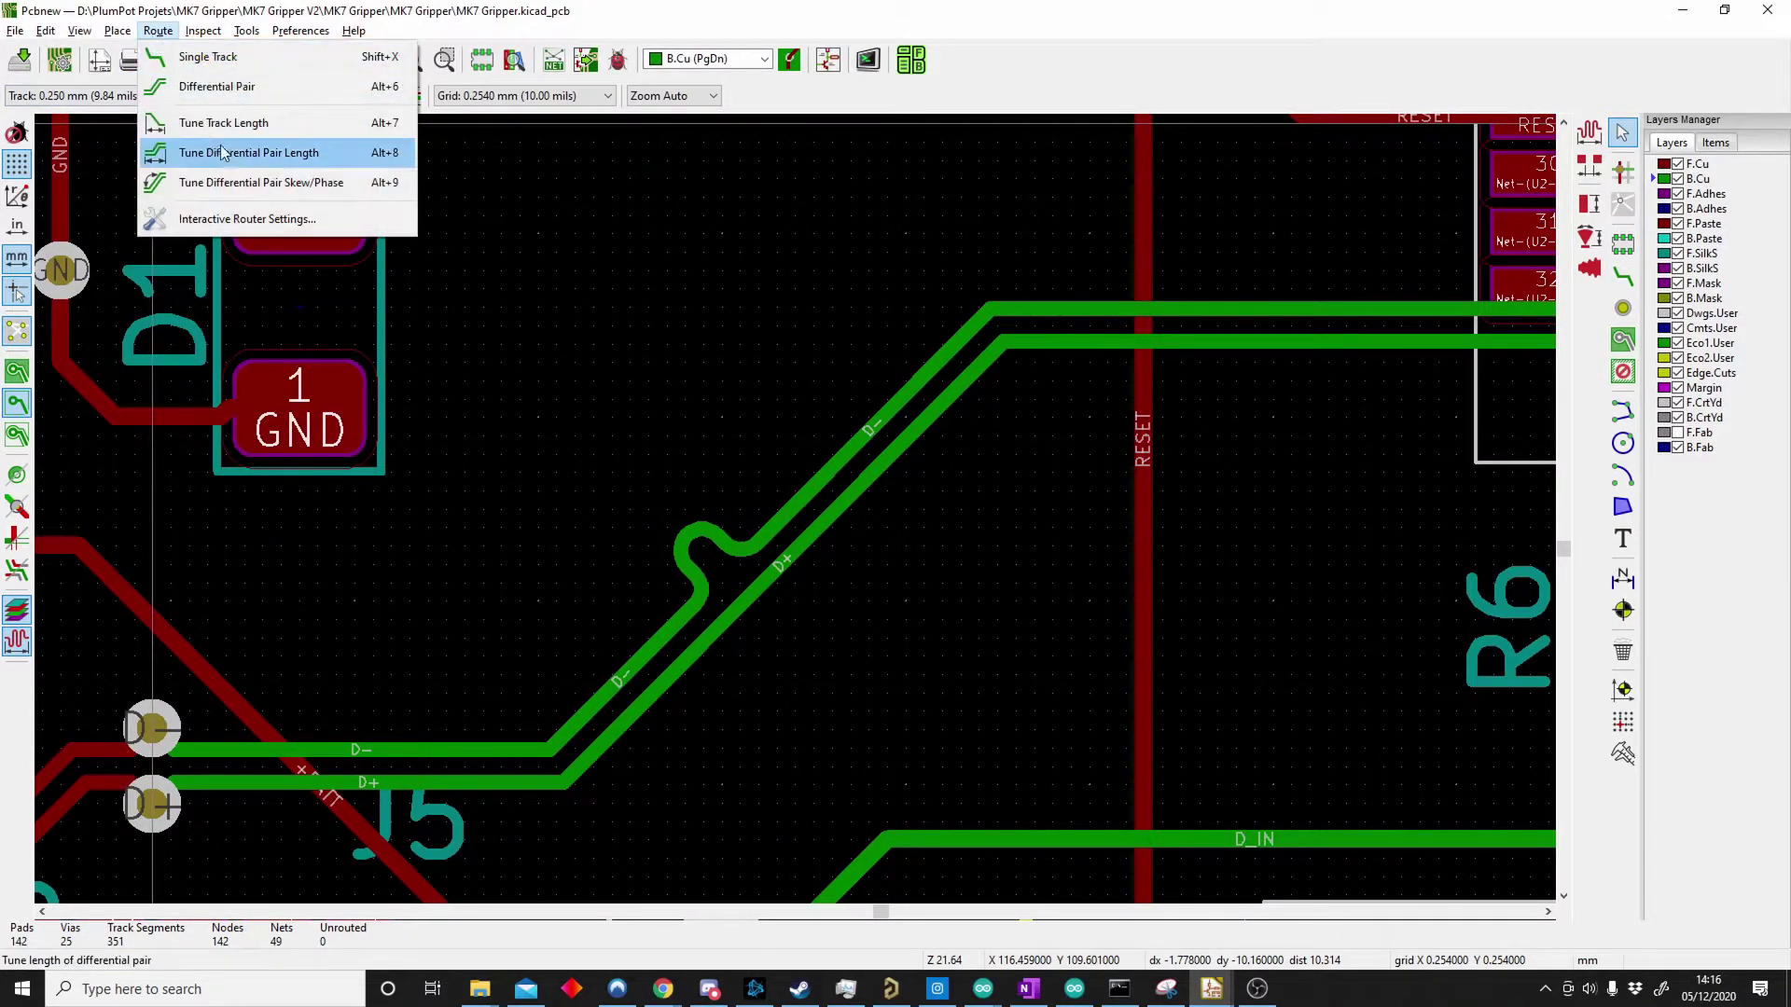
- Preview another skew meander on the D+/D- pair, which overshoots to 1.481 mm, and cancel it
{"action": "left_click", "coordinate": [291, 183]}
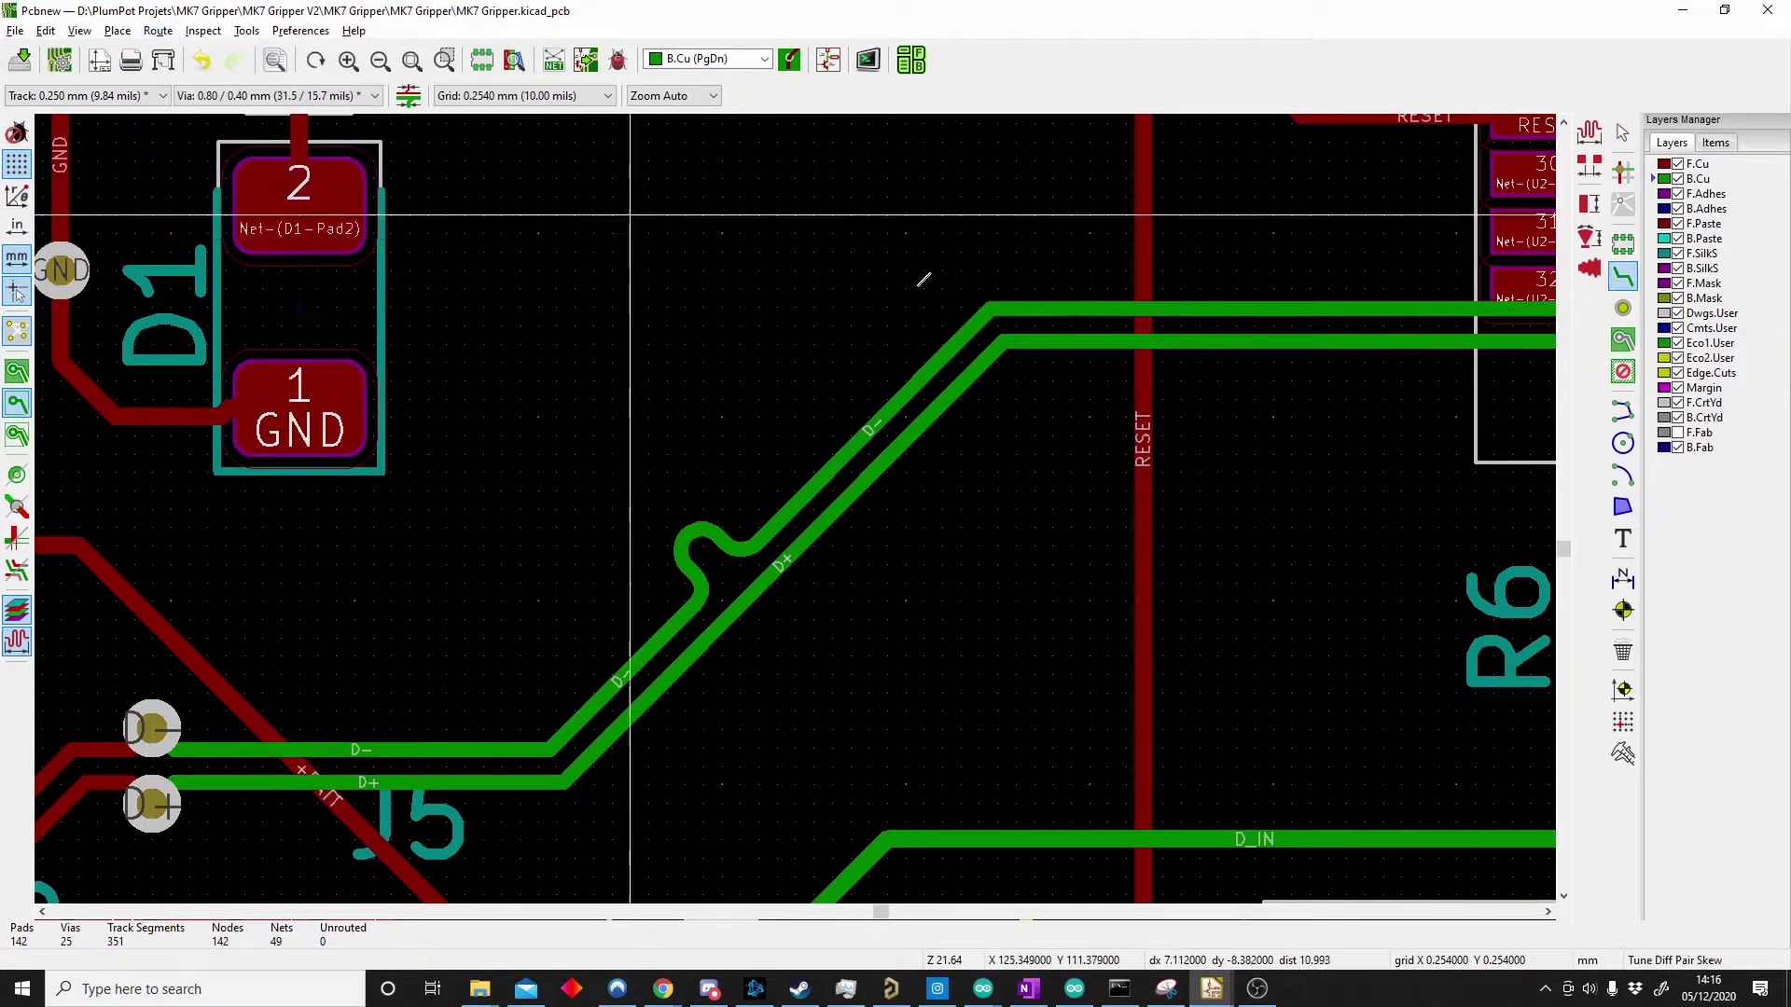
{"action": "left_click", "coordinate": [1128, 333]}
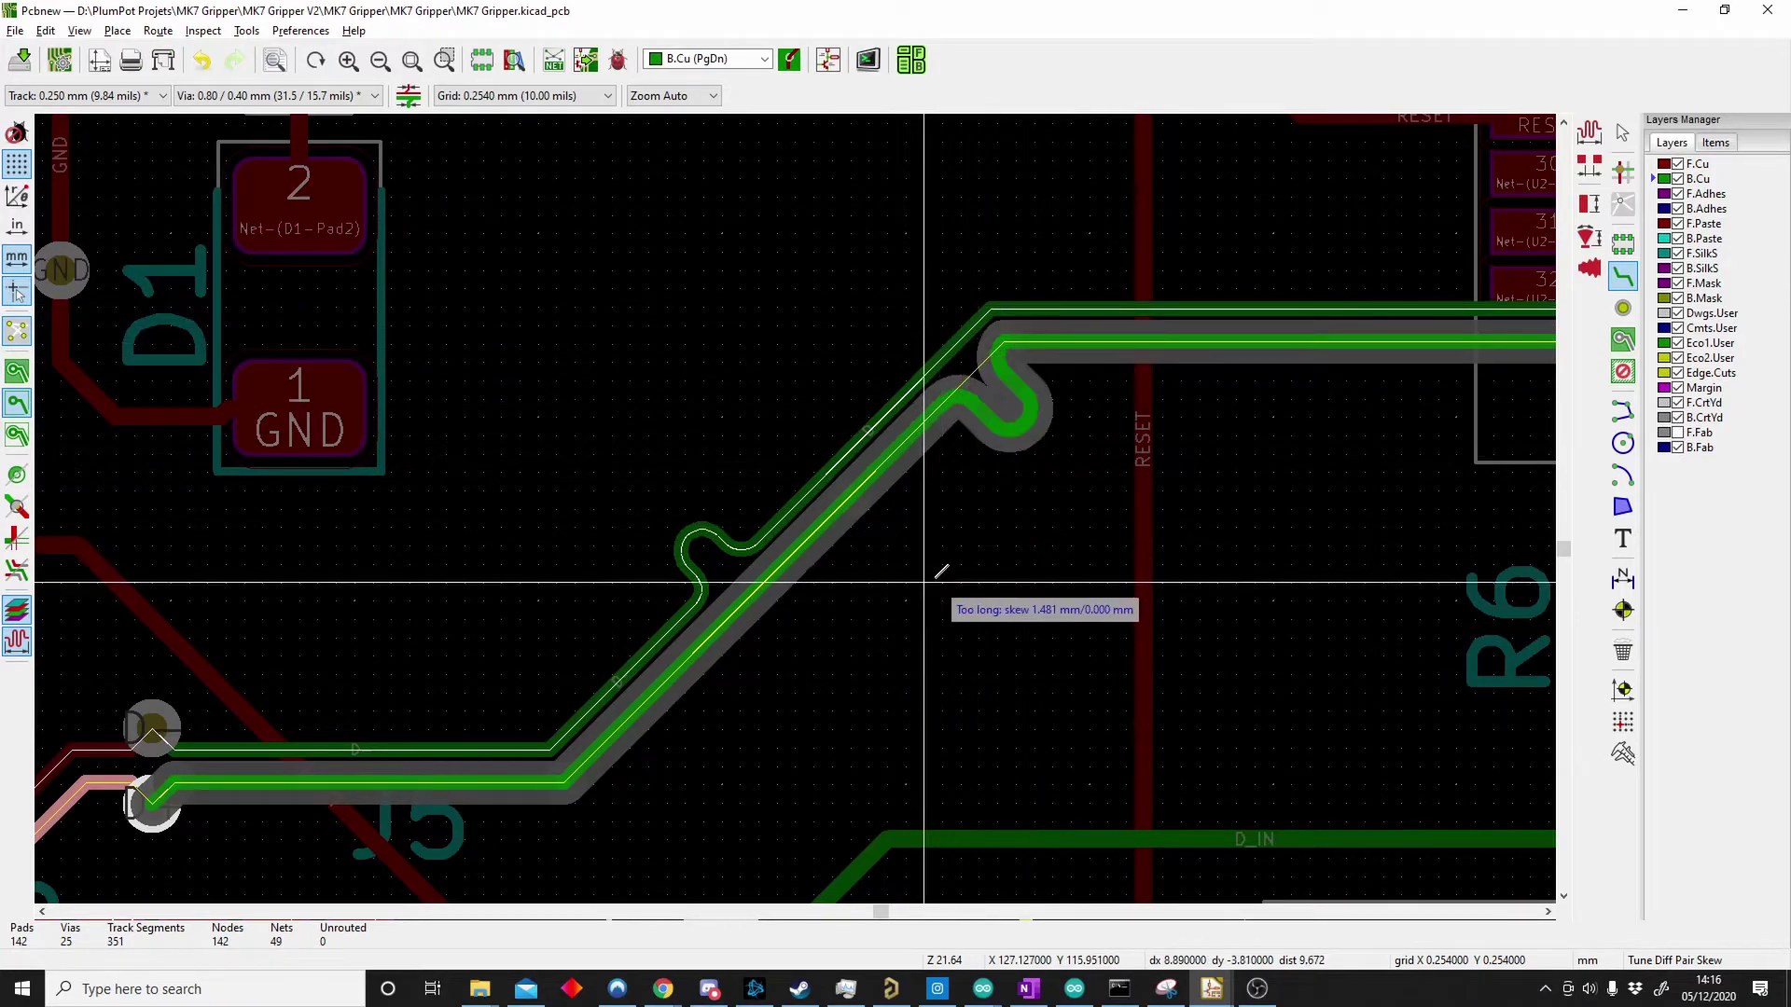
{"action": "key", "text": "Escape"}
- Pan and zoom around the tuned D+/D- pair to inspect the meander
{"action": "middle_click_drag", "start_coordinate": [961, 522], "coordinate": [852, 630]}
{"action": "scroll", "coordinate": [852, 631], "scroll_direction": "down", "scroll_amount": 5}
{"action": "scroll", "coordinate": [1185, 452], "scroll_direction": "up", "scroll_amount": 2}
{"action": "scroll", "coordinate": [695, 482], "scroll_direction": "down", "scroll_amount": 2}
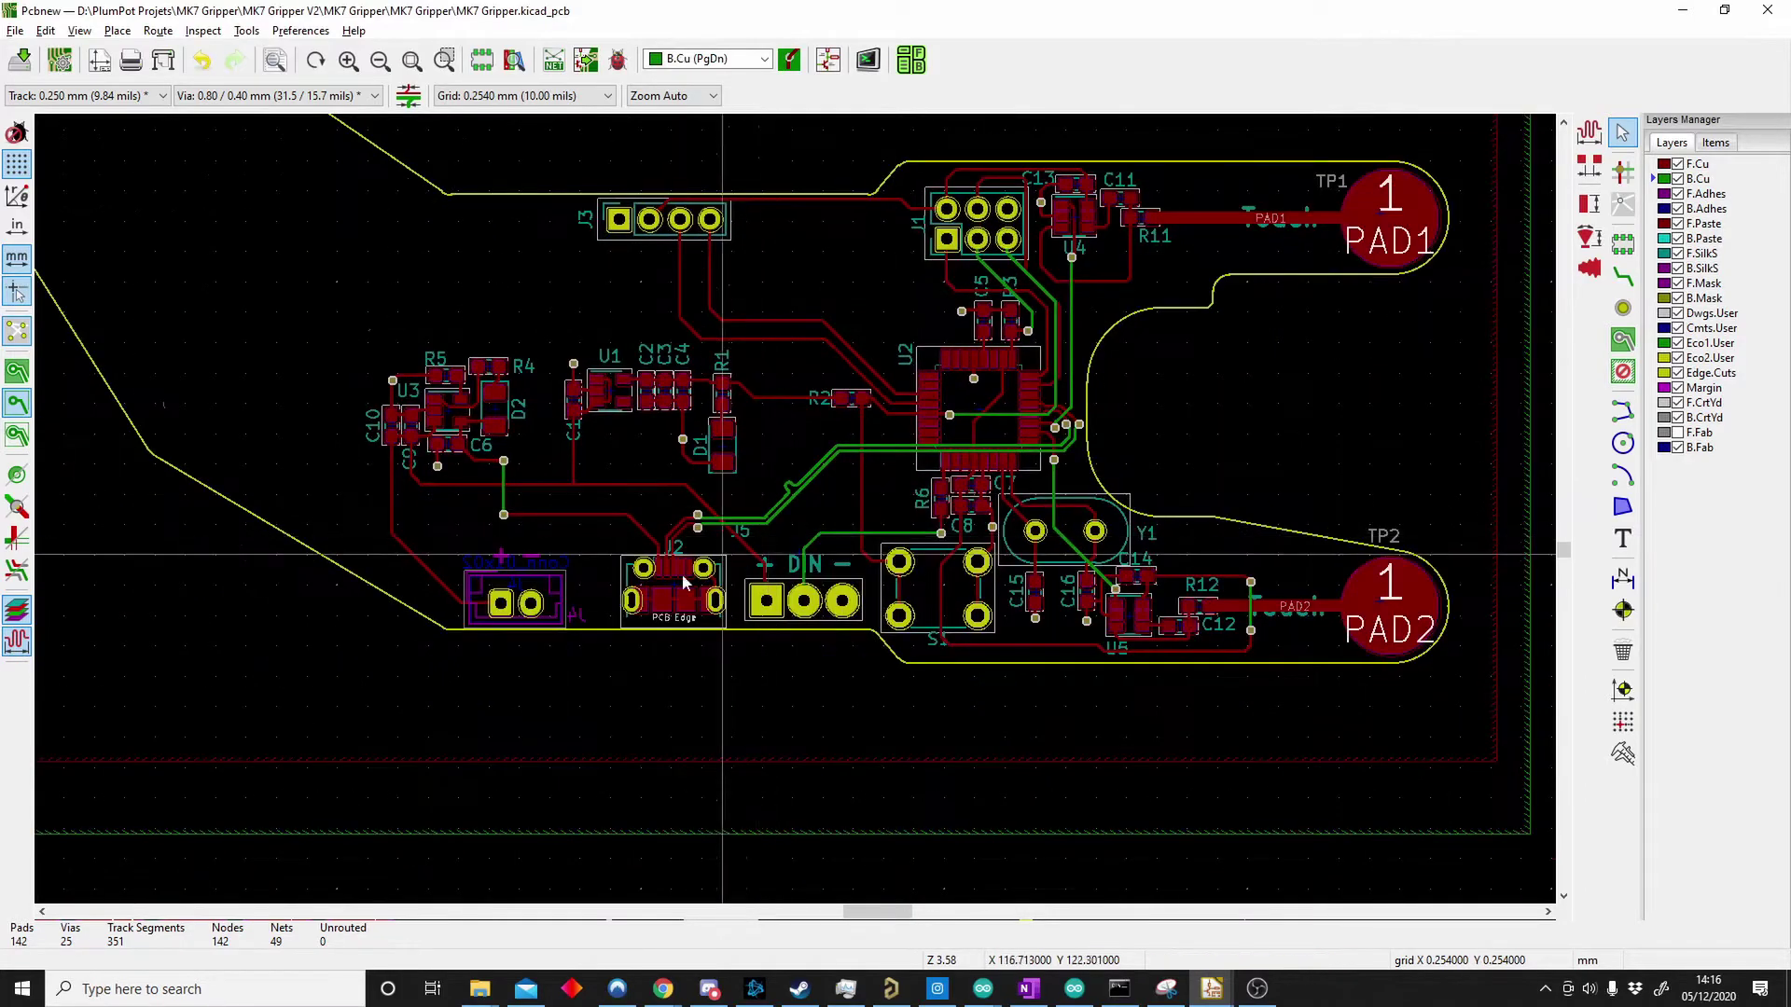
{"action": "scroll", "coordinate": [737, 522], "scroll_direction": "down", "scroll_amount": 2}
{"action": "scroll", "coordinate": [760, 572], "scroll_direction": "up", "scroll_amount": 1}
{"action": "scroll", "coordinate": [760, 571], "scroll_direction": "up", "scroll_amount": 8}
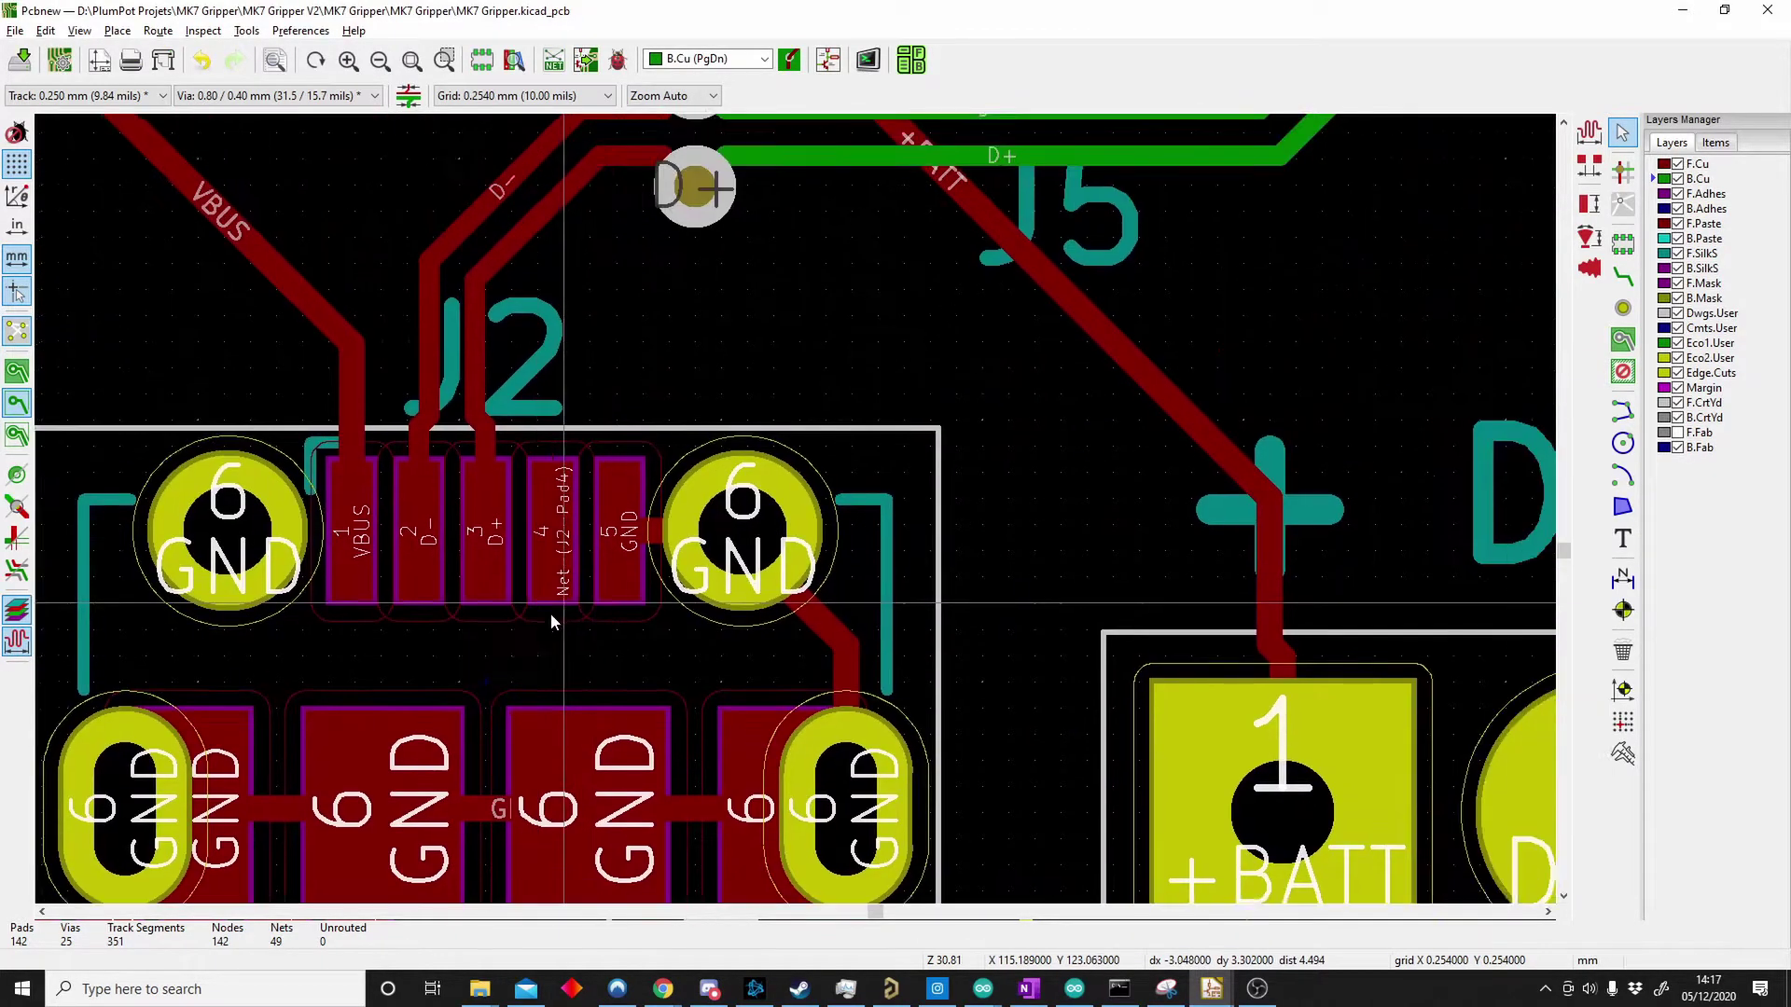
{"action": "scroll", "coordinate": [795, 534], "scroll_direction": "down", "scroll_amount": 5}
{"action": "scroll", "coordinate": [1072, 485], "scroll_direction": "up", "scroll_amount": 3}
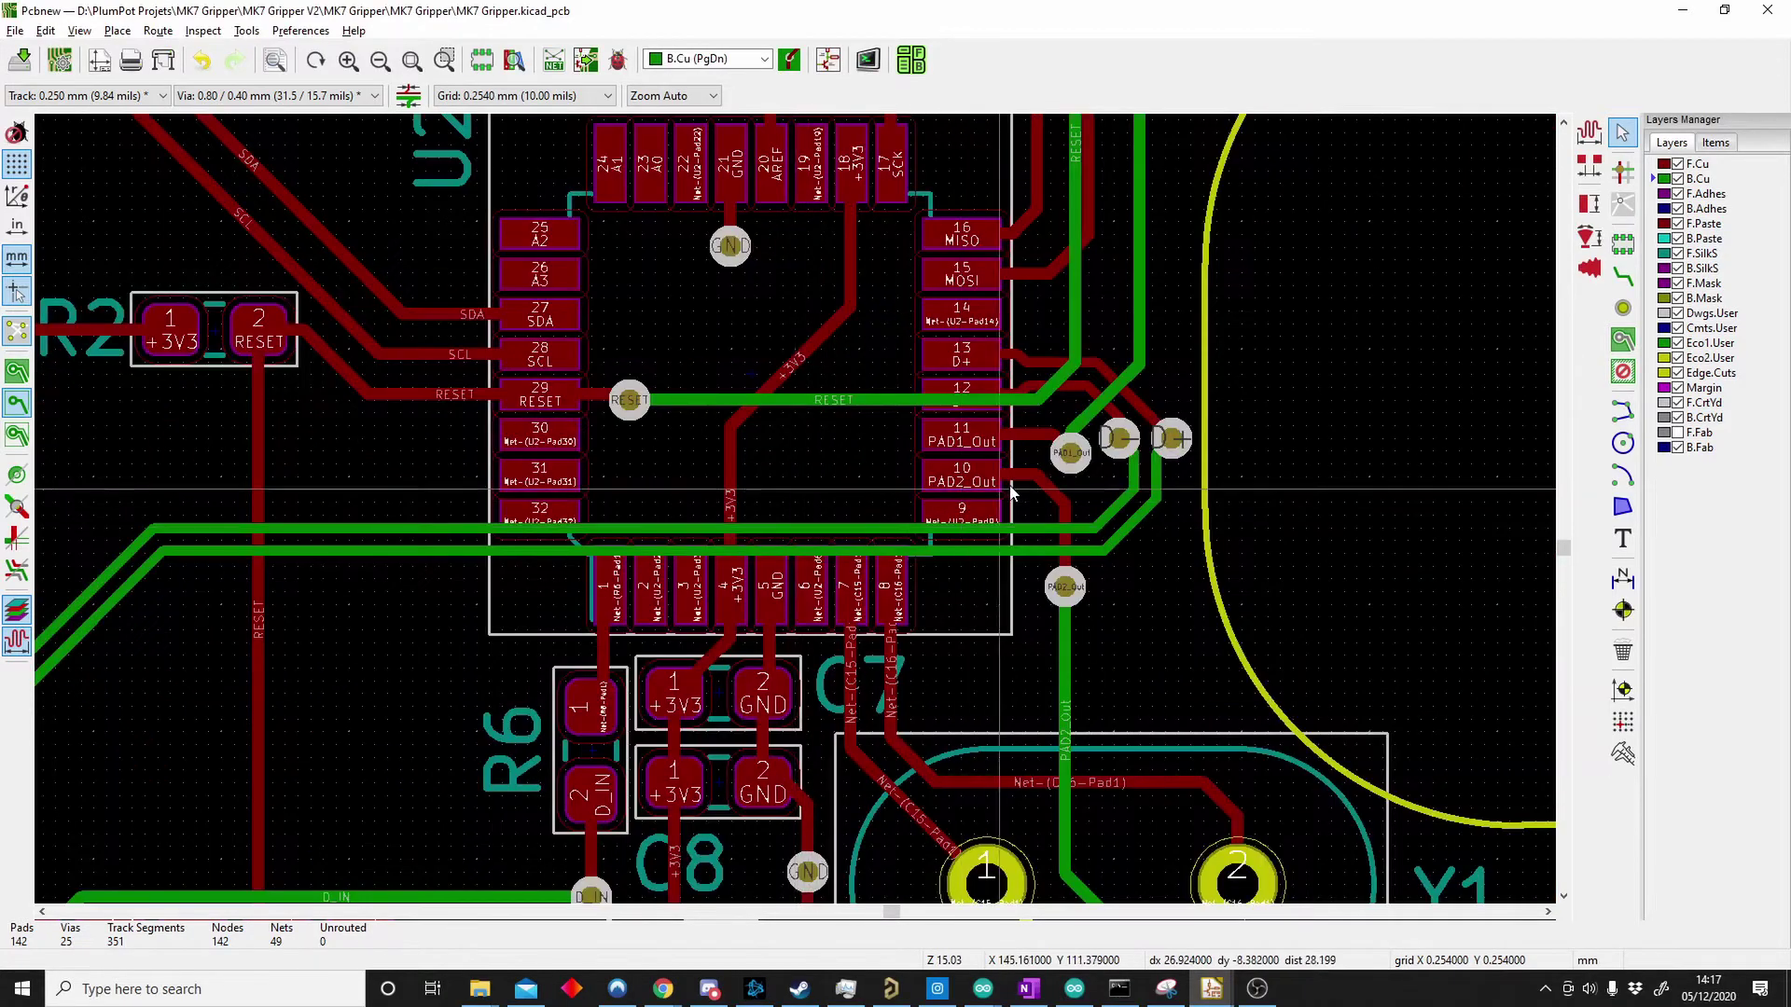
{"action": "scroll", "coordinate": [754, 556], "scroll_direction": "down", "scroll_amount": 4}
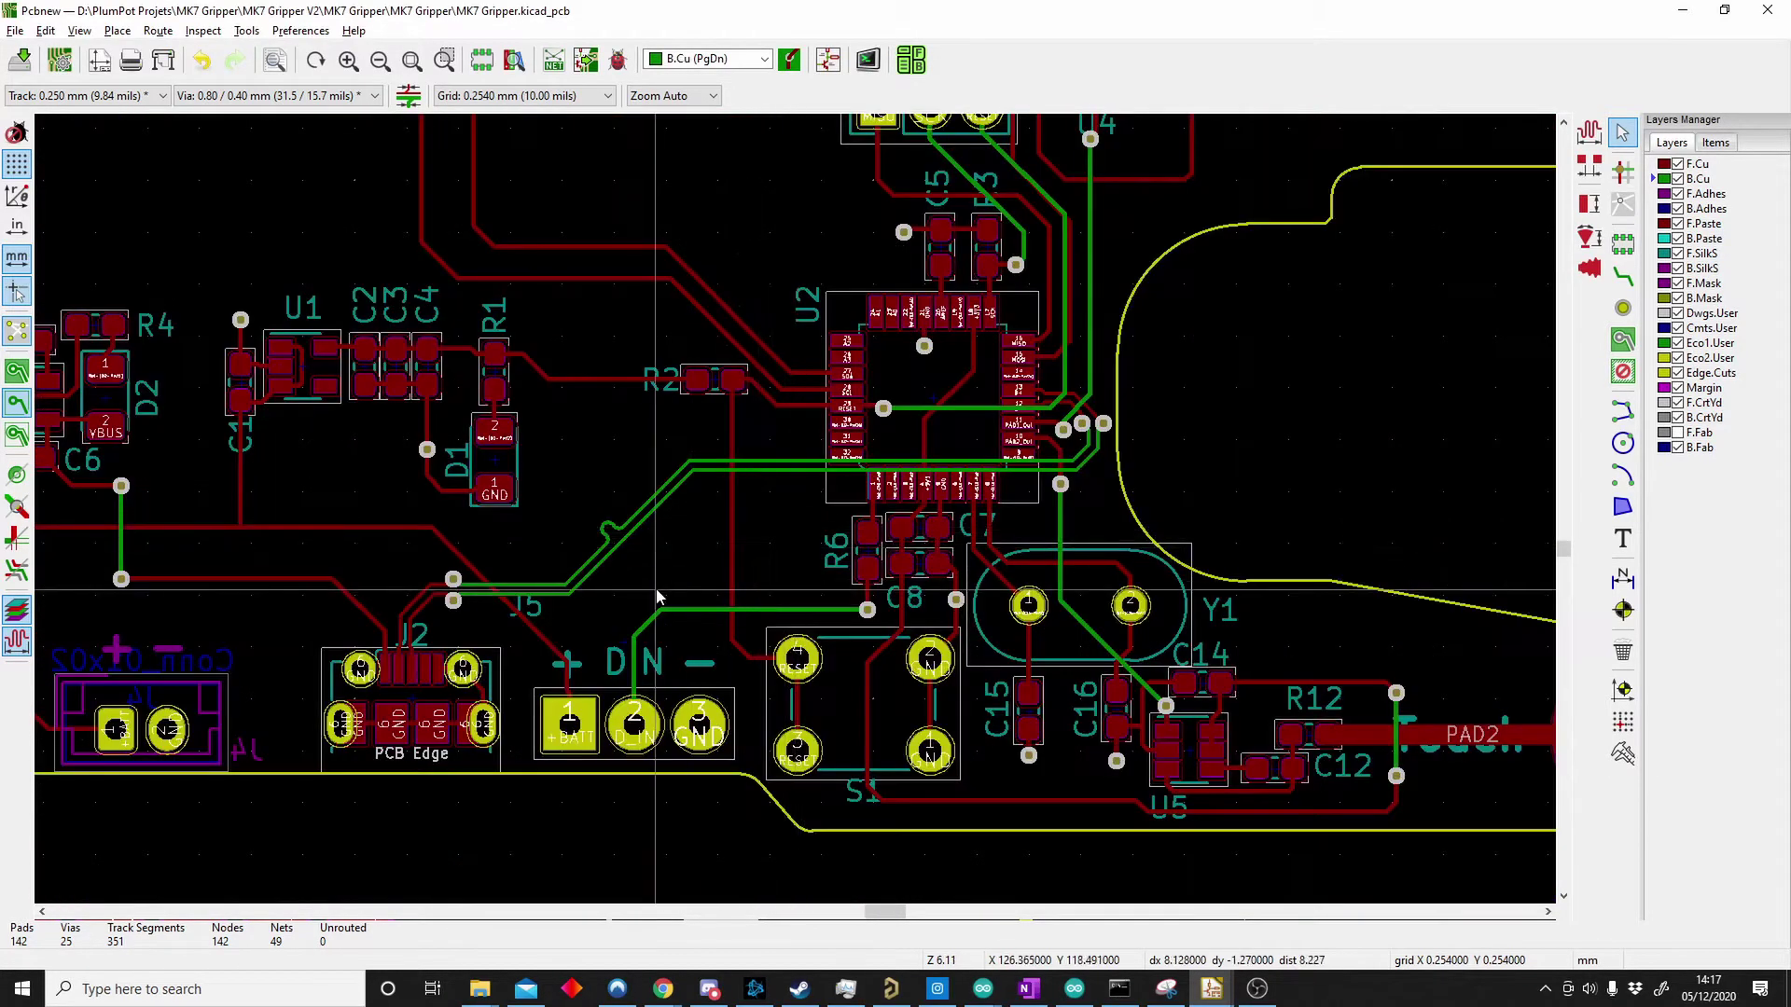
{"action": "scroll", "coordinate": [870, 557], "scroll_direction": "up", "scroll_amount": 1}
{"action": "middle_click_drag", "start_coordinate": [871, 551], "coordinate": [880, 548]}
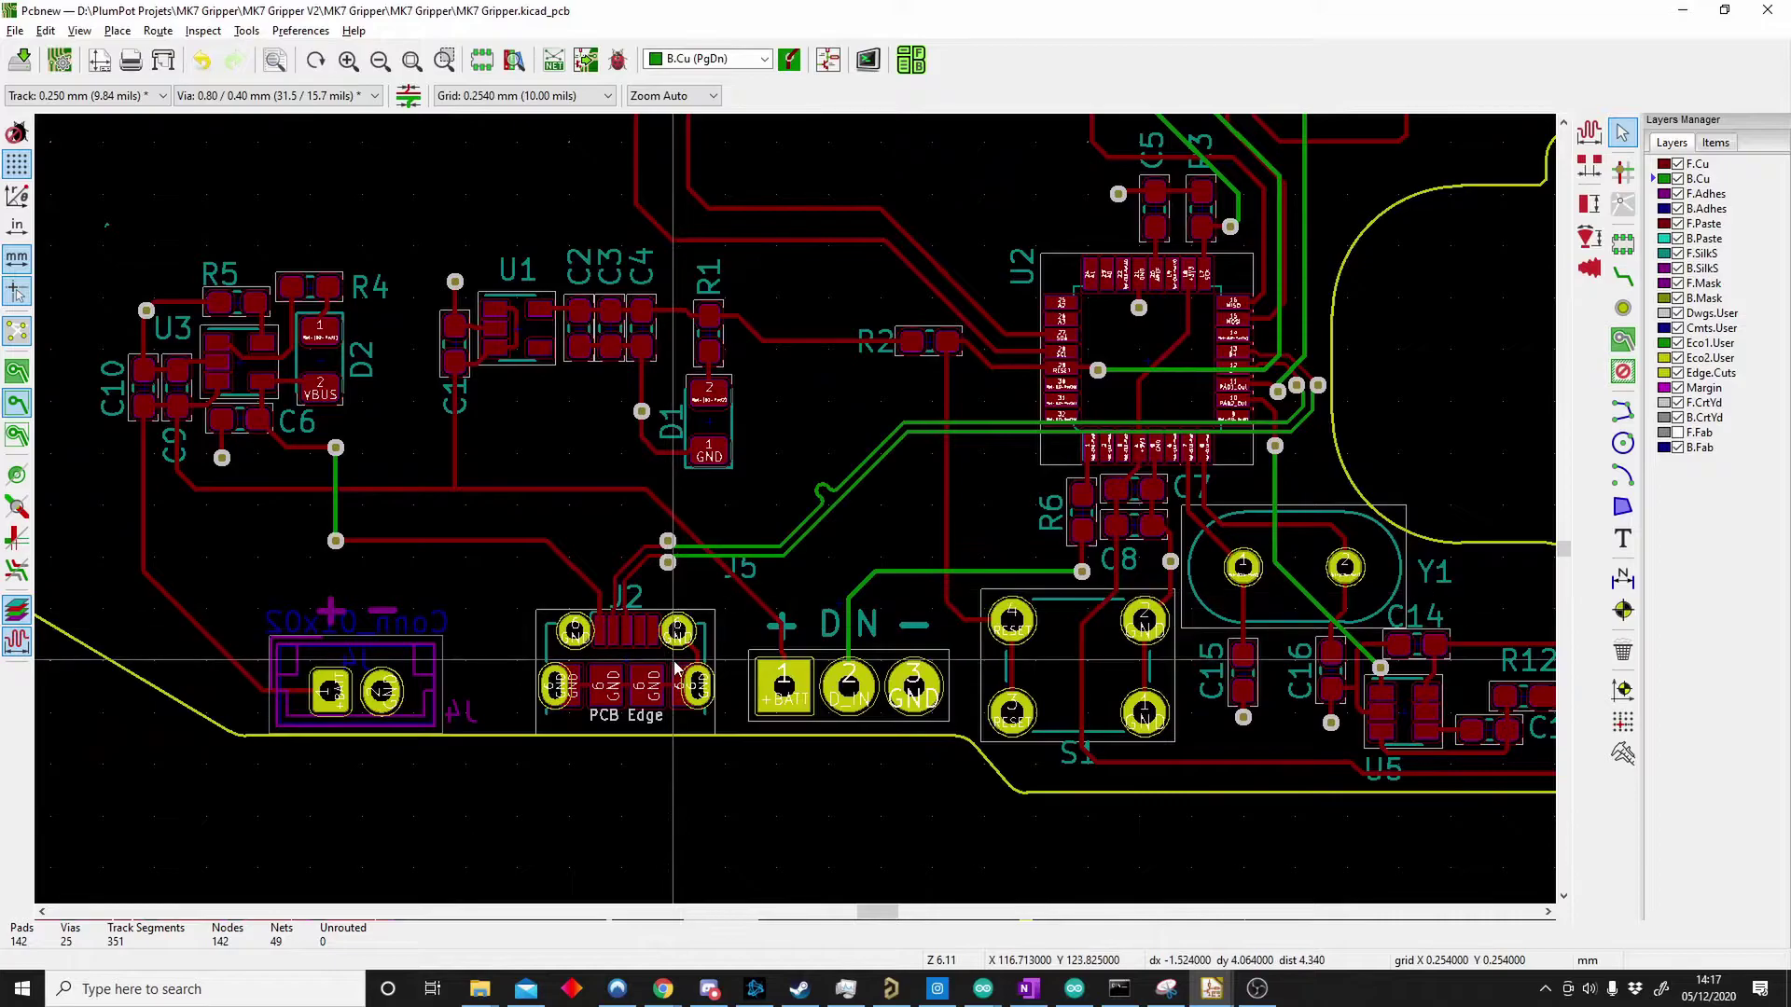
{"action": "scroll", "coordinate": [623, 597], "scroll_direction": "up", "scroll_amount": 3}
- Follow the D+/D- tracks from J2's connector pads across the board to the vias beside U2
{"action": "middle_click_drag", "start_coordinate": [977, 453], "coordinate": [706, 470]}
{"action": "middle_click_drag", "start_coordinate": [509, 580], "coordinate": [592, 545]}
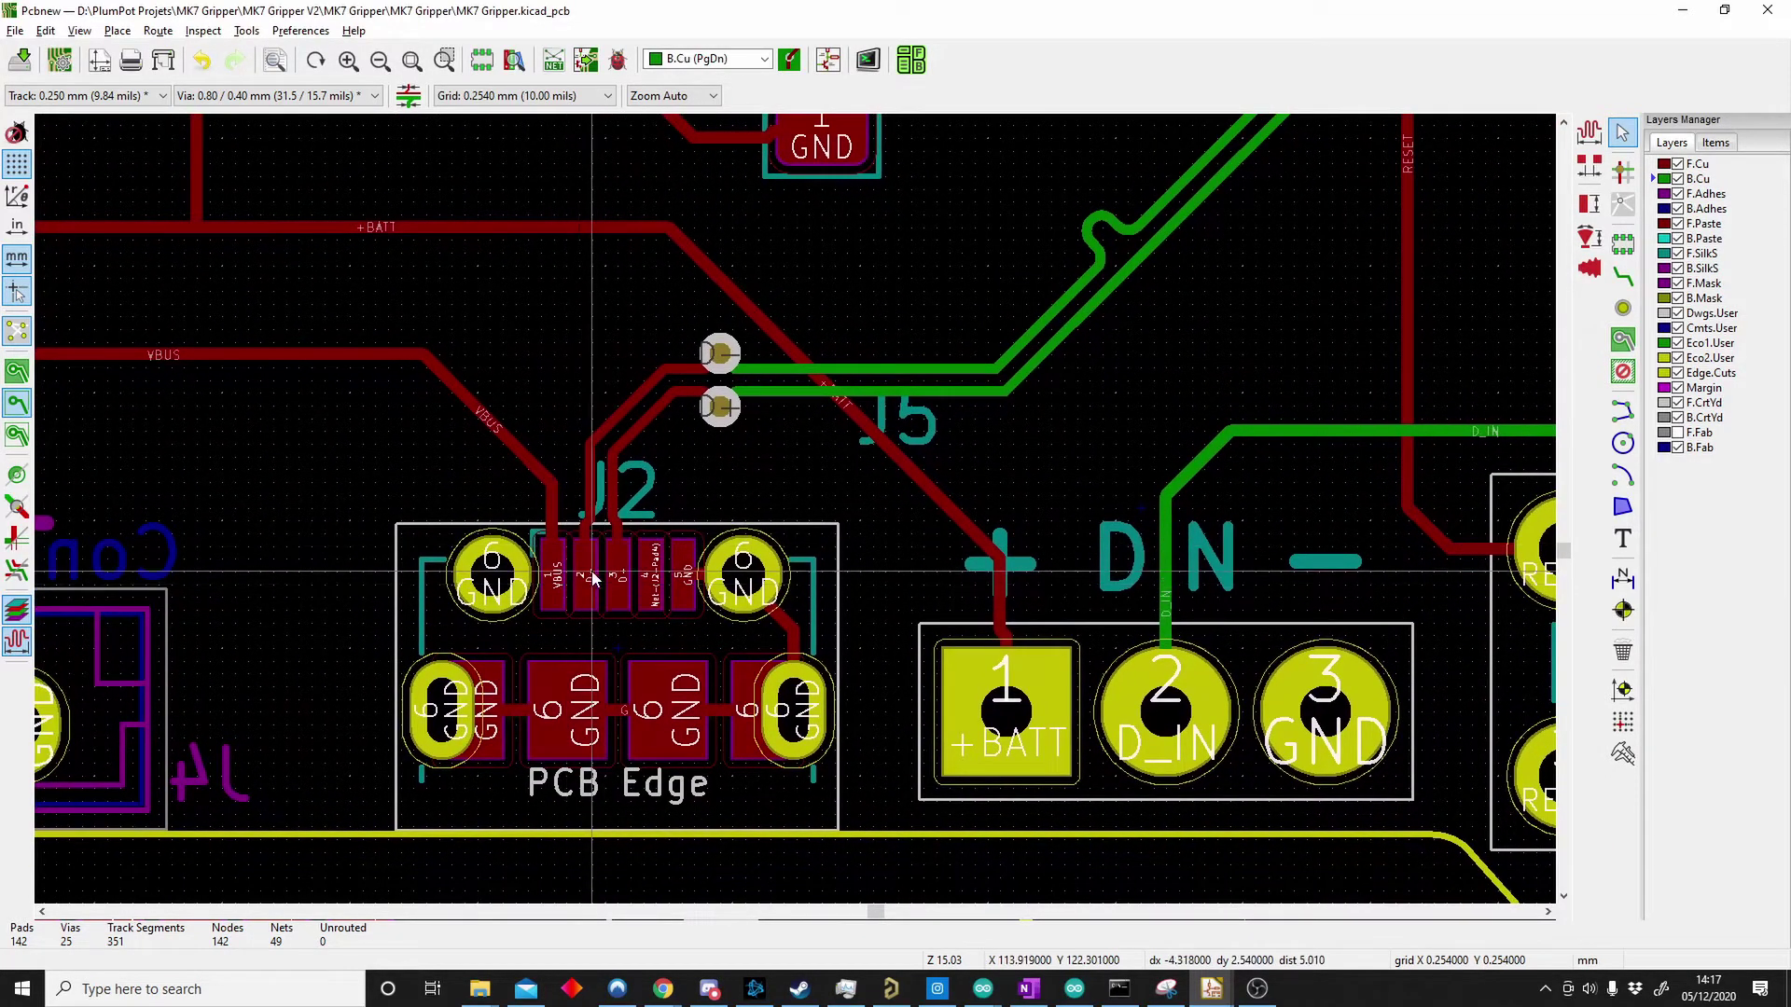
{"action": "scroll", "coordinate": [794, 526], "scroll_direction": "up", "scroll_amount": 1}
{"action": "scroll", "coordinate": [787, 530], "scroll_direction": "up", "scroll_amount": 2}
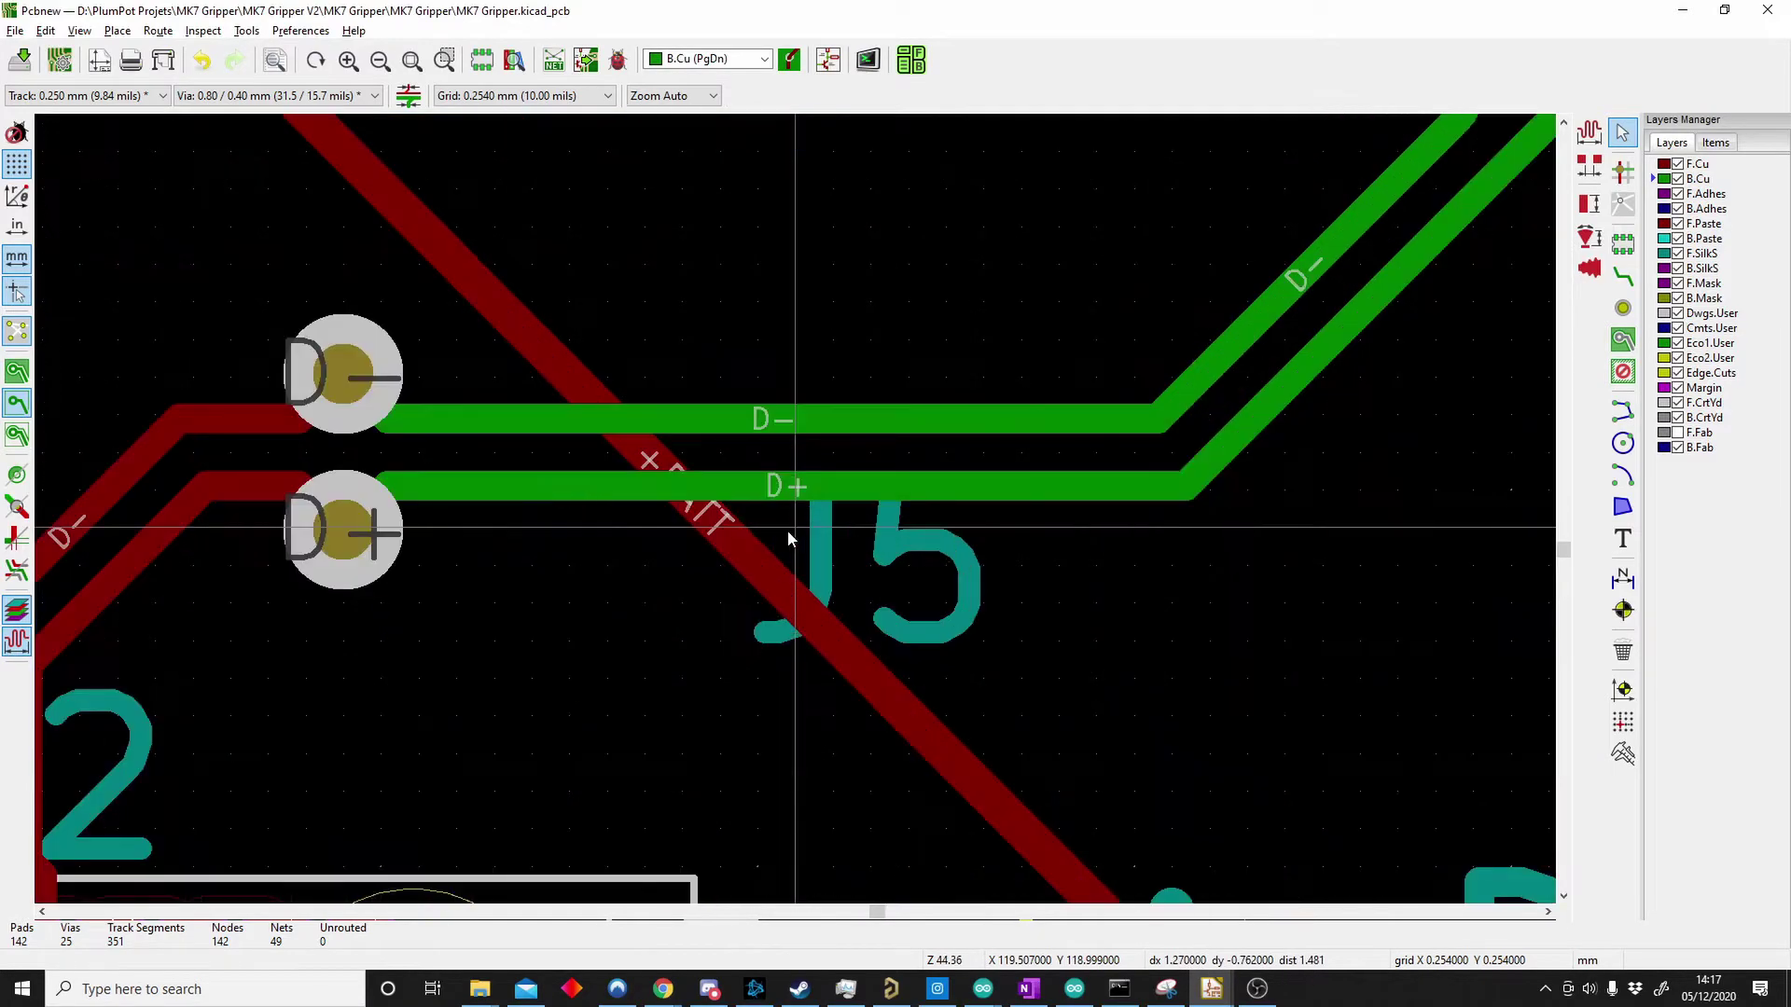
{"action": "scroll", "coordinate": [795, 531], "scroll_direction": "down", "scroll_amount": 3}
{"action": "middle_click_drag", "start_coordinate": [938, 461], "coordinate": [569, 543]}
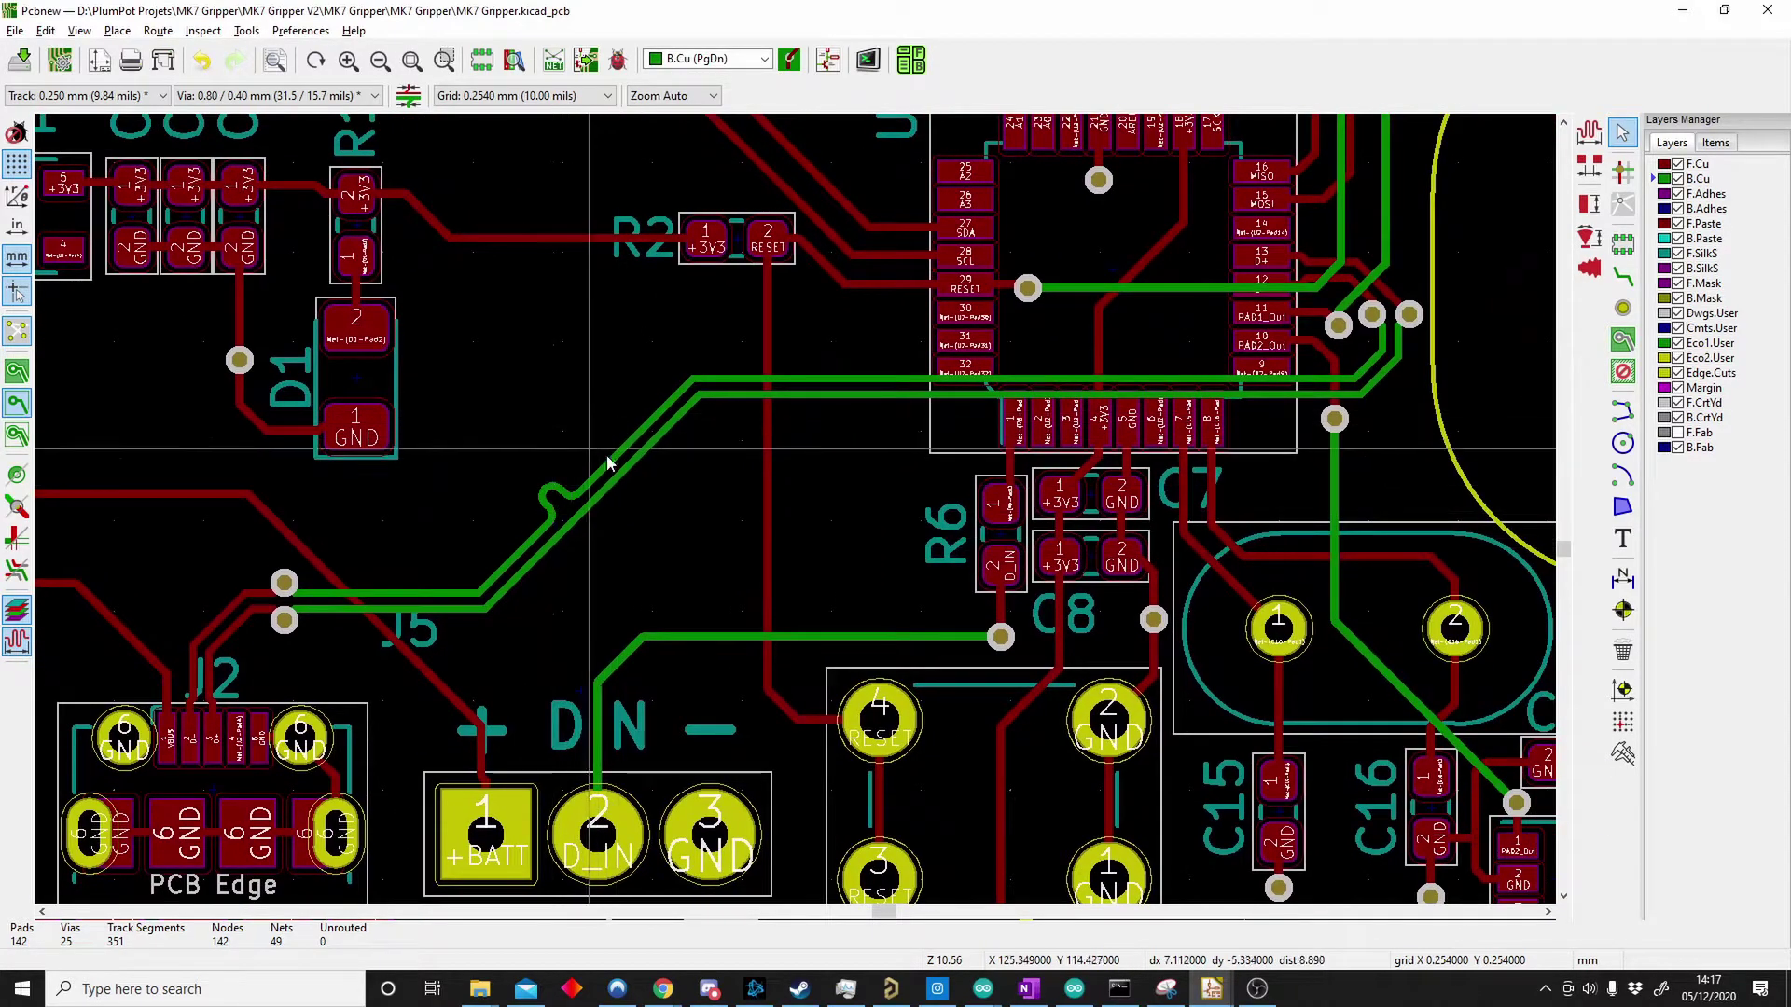
{"action": "middle_click_drag", "start_coordinate": [1474, 378], "coordinate": [1128, 457]}
{"action": "middle_click_drag", "start_coordinate": [258, 599], "coordinate": [650, 505]}
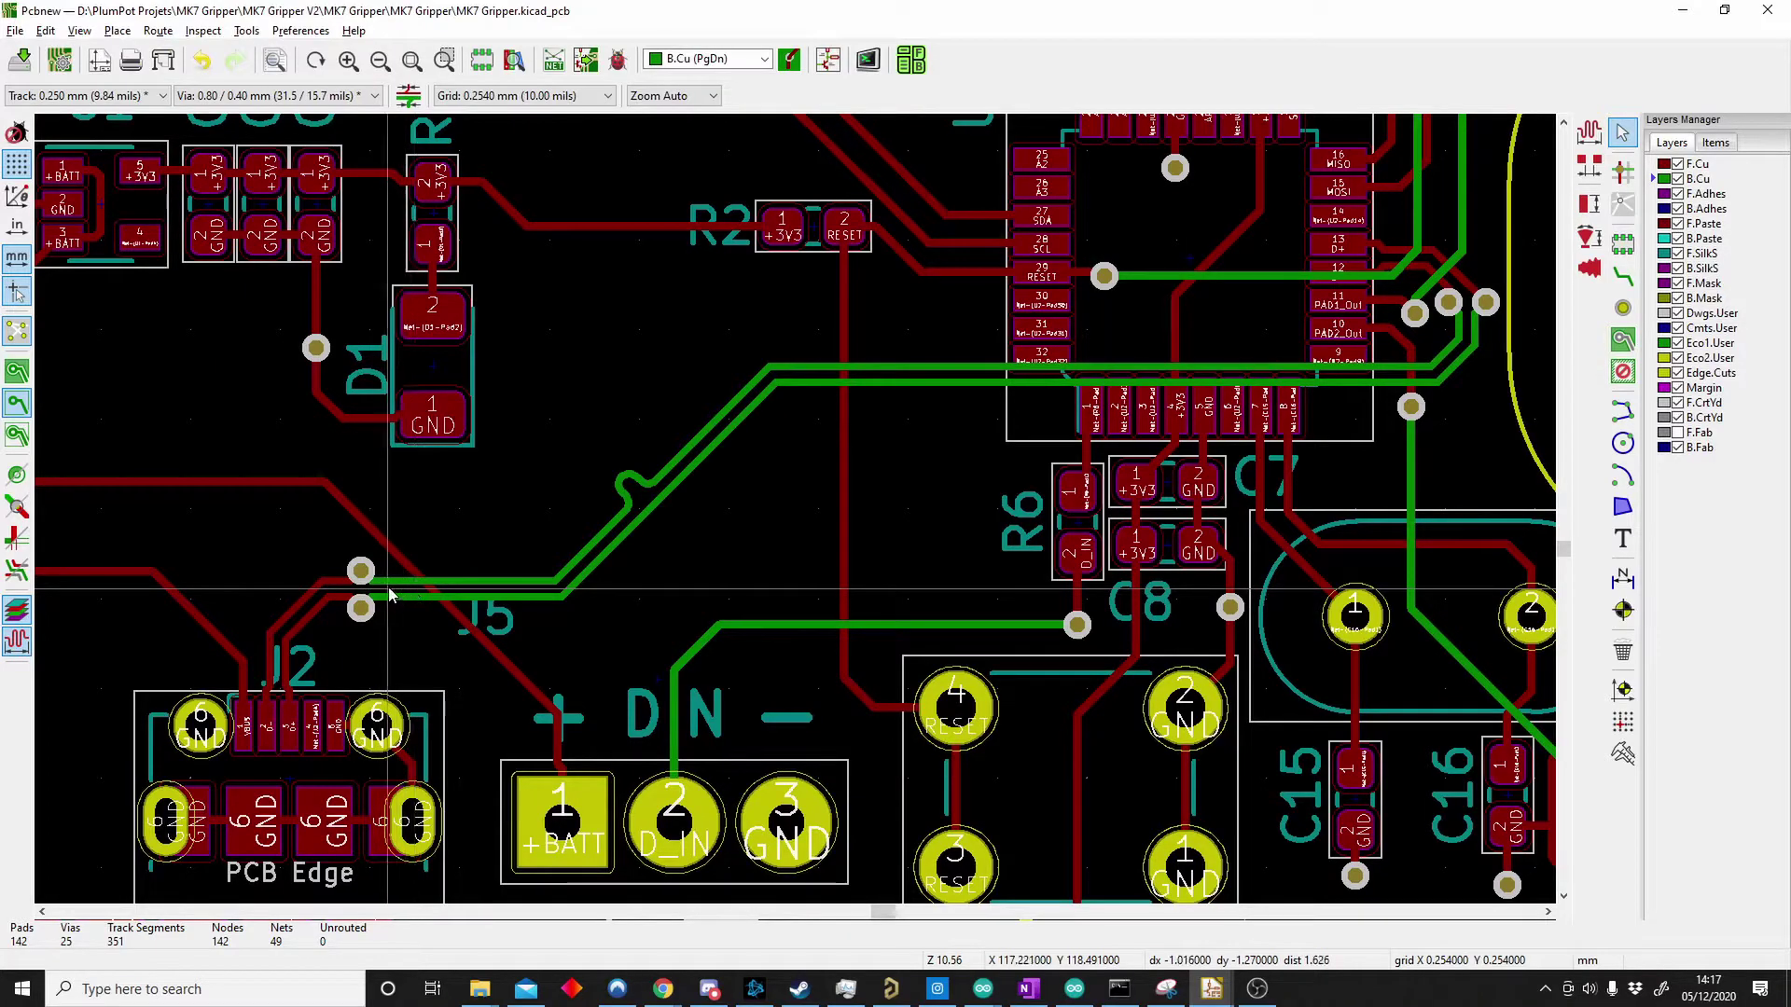
{"action": "middle_click_drag", "start_coordinate": [1465, 352], "coordinate": [1117, 401]}
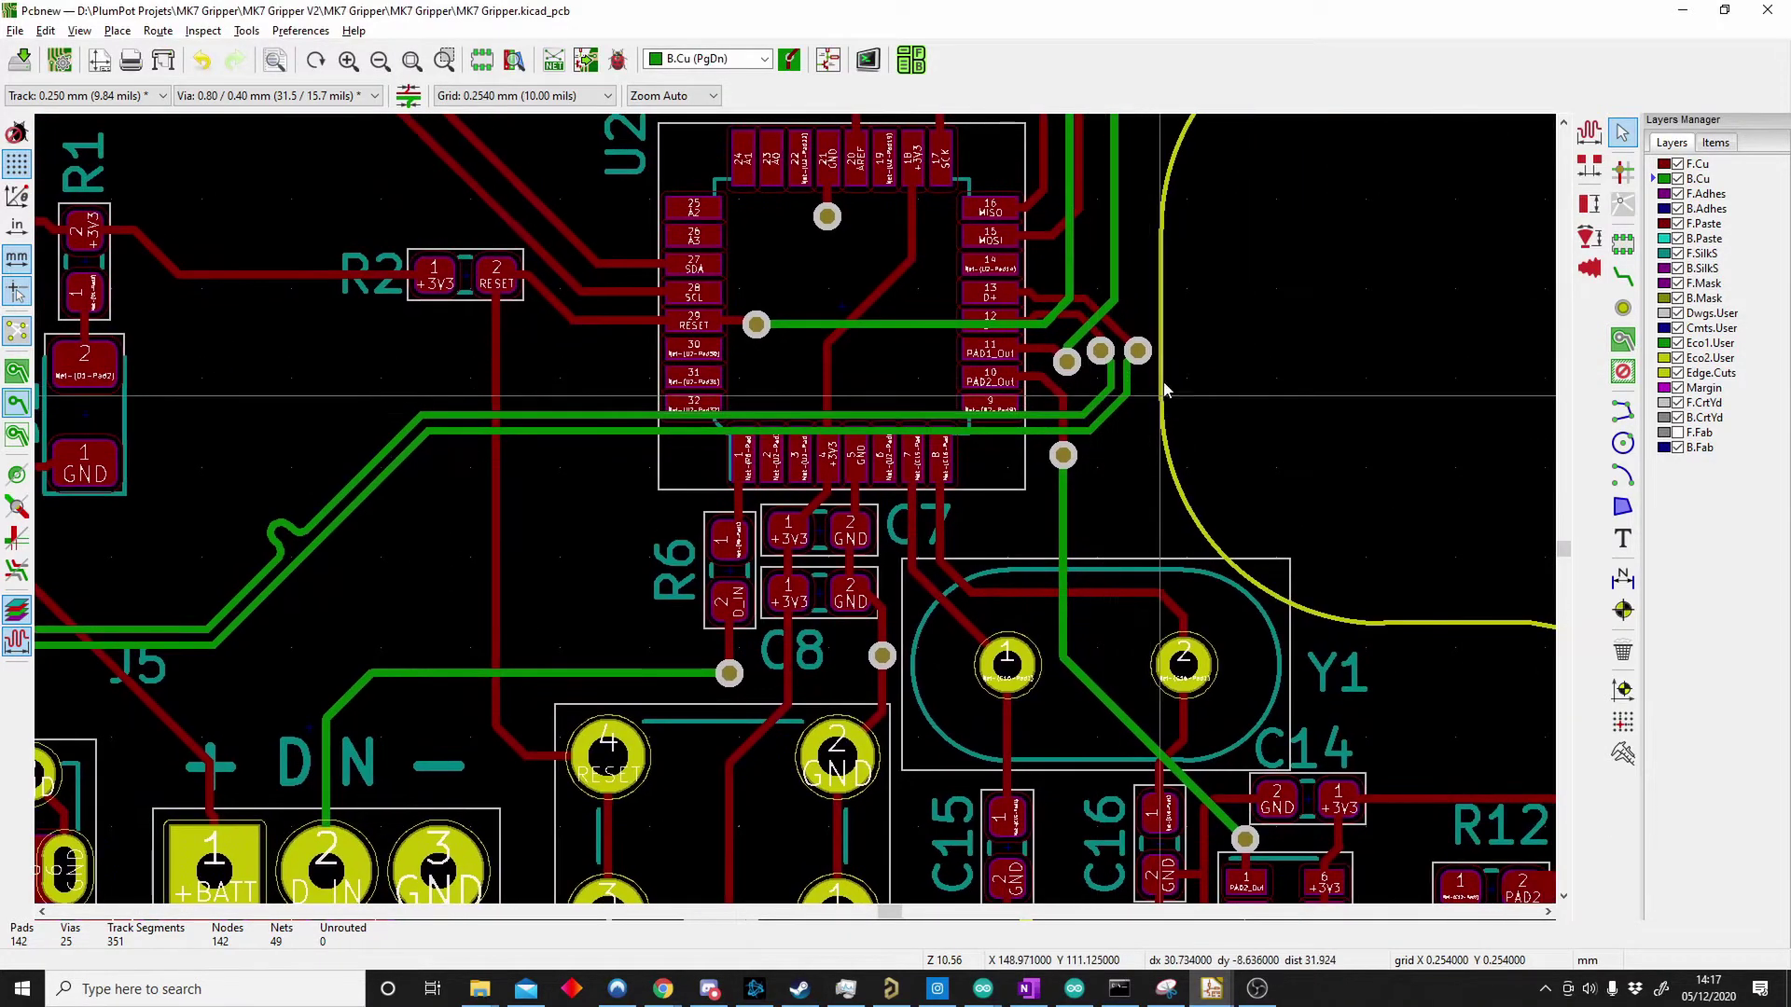
{"action": "scroll", "coordinate": [1164, 394], "scroll_direction": "up", "scroll_amount": 2}
{"action": "scroll", "coordinate": [794, 526], "scroll_direction": "up", "scroll_amount": 2}
{"action": "scroll", "coordinate": [795, 526], "scroll_direction": "down", "scroll_amount": 1}
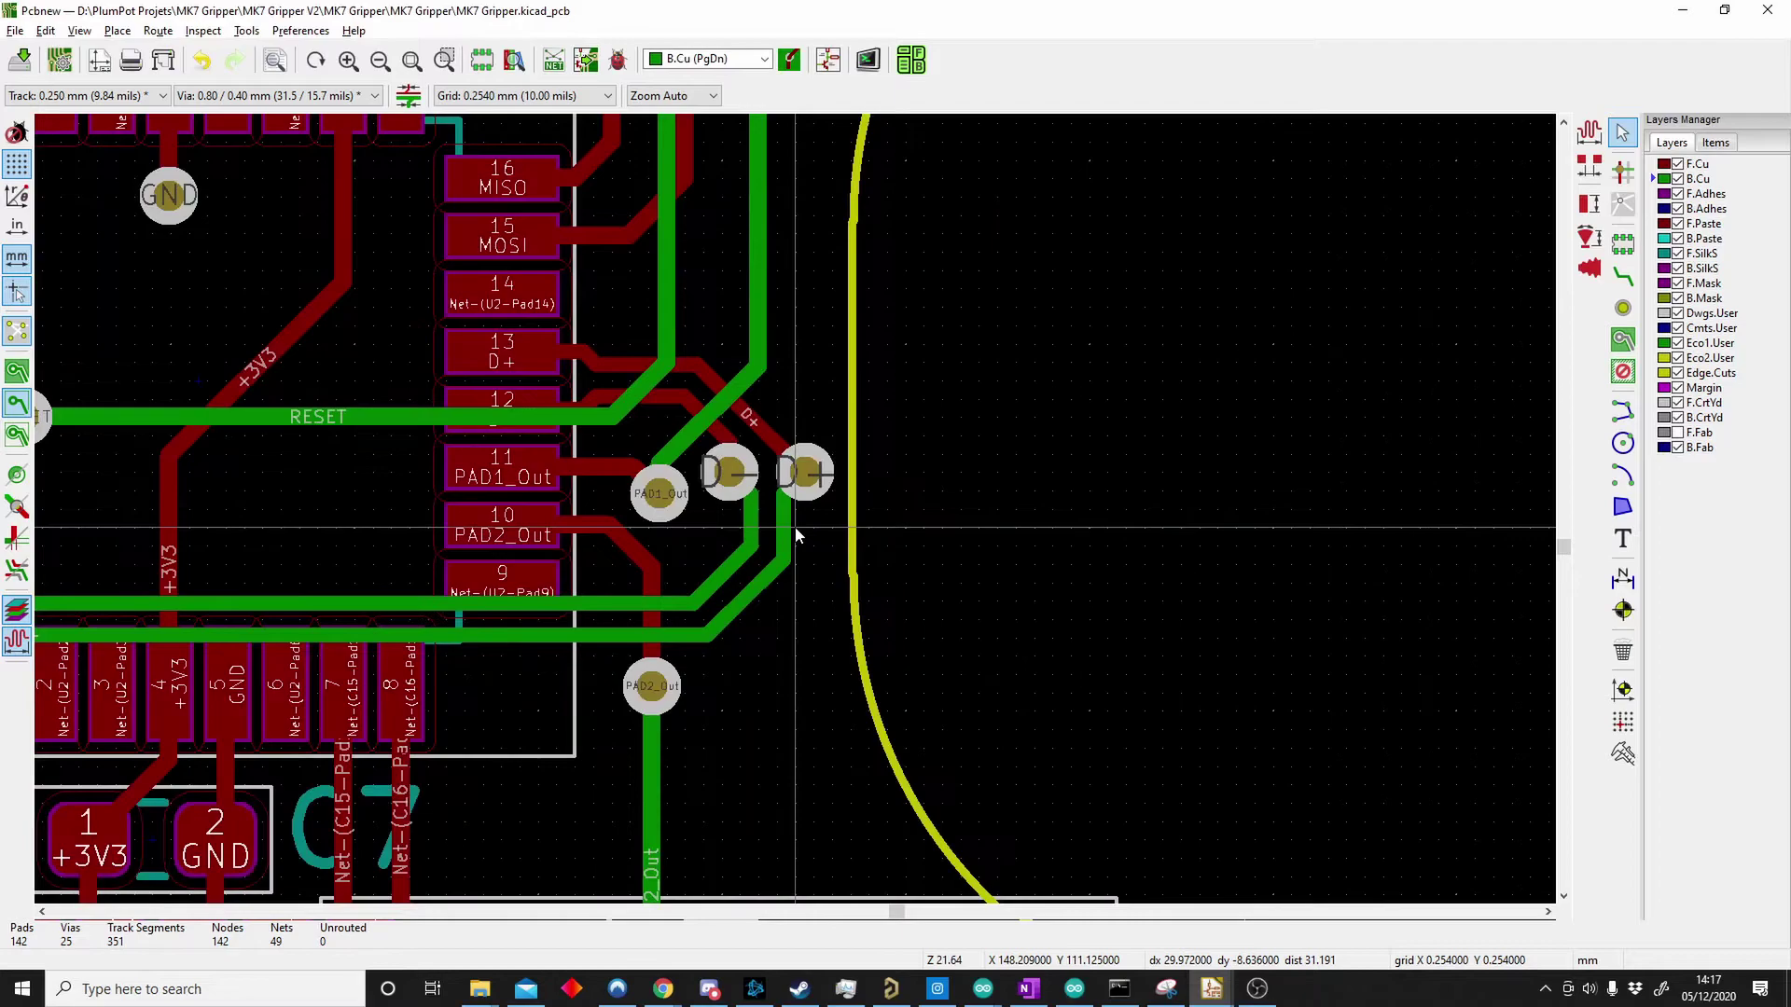
{"action": "scroll", "coordinate": [797, 535], "scroll_direction": "down", "scroll_amount": 1}
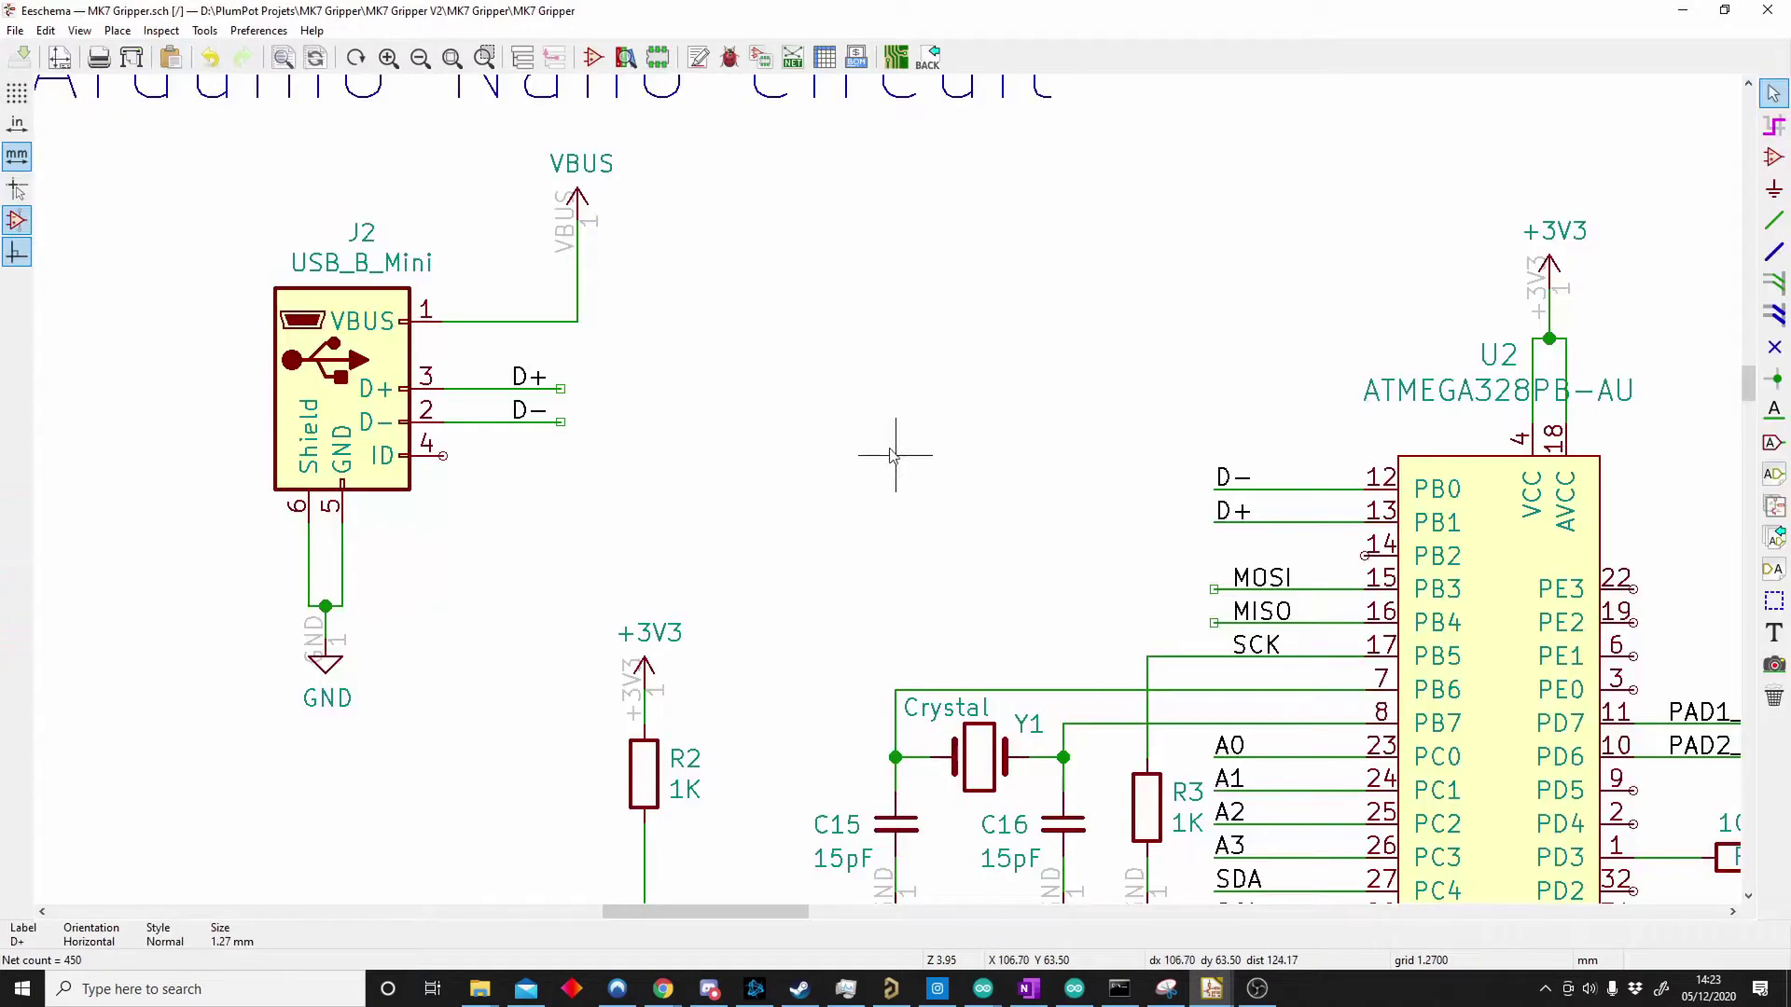
- Place net labels D_P and D_N beside J2's D+ and D- lines in the schematic
{"action": "left_click", "coordinate": [812, 454]}
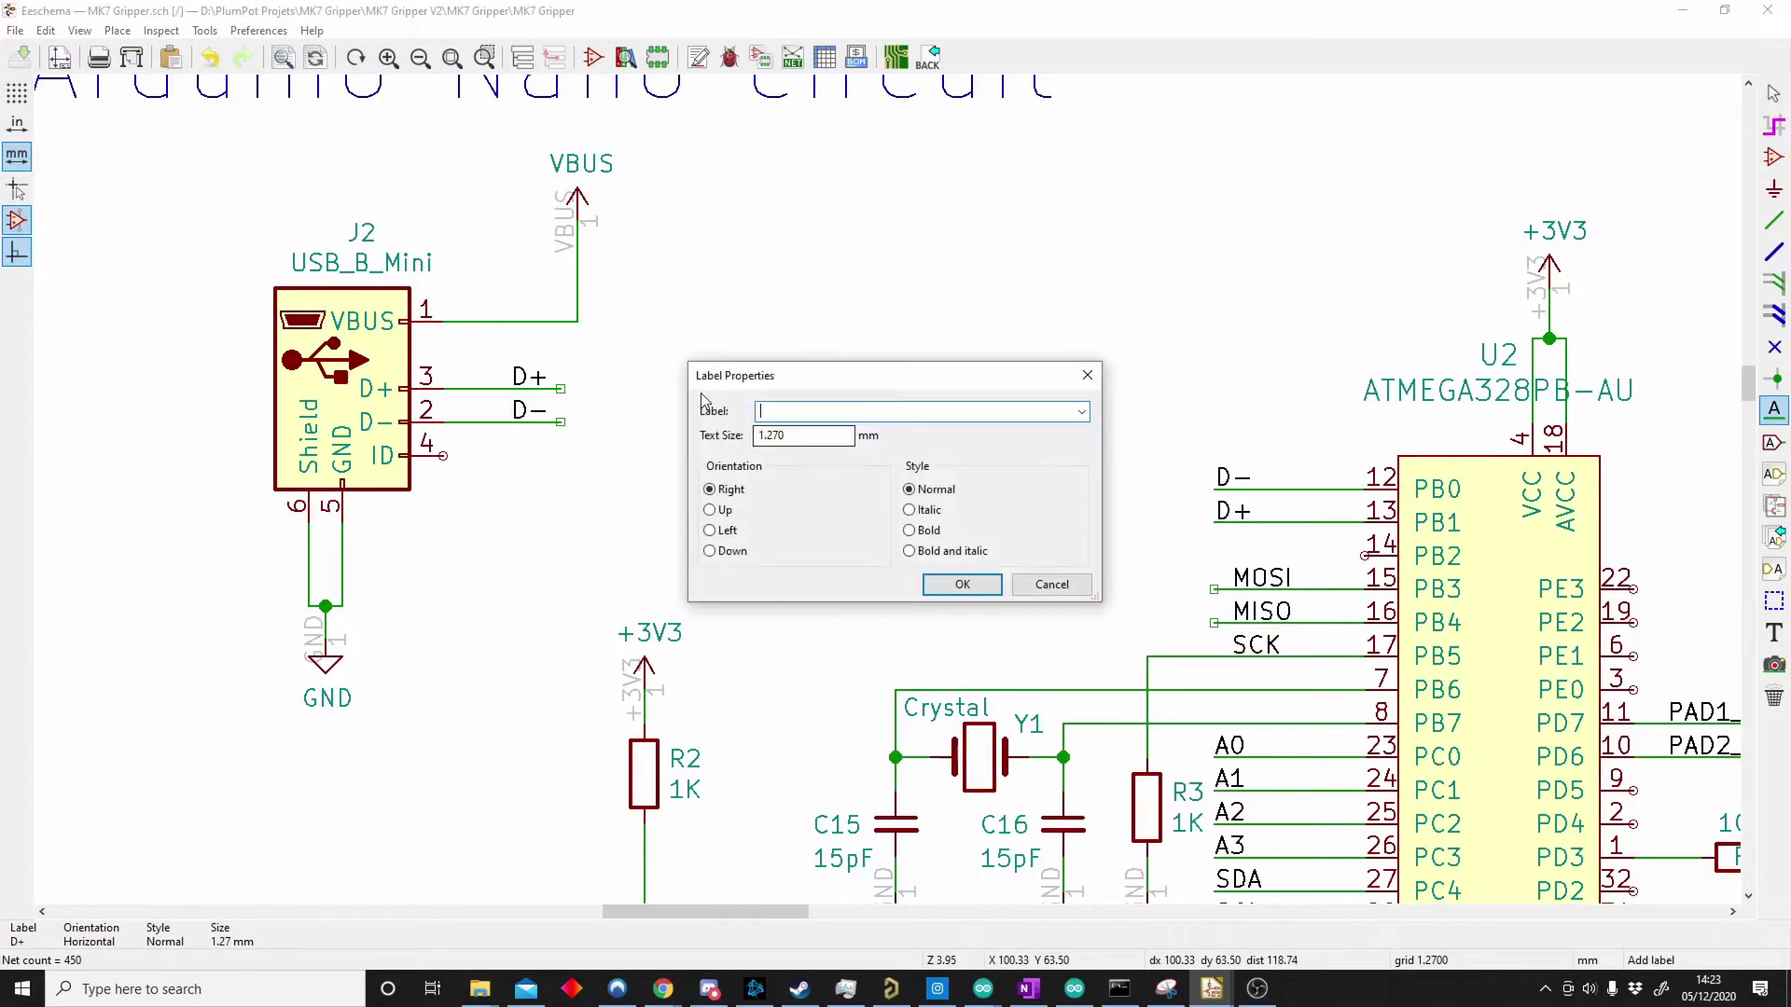
{"action": "left_click_drag", "start_coordinate": [1017, 388], "coordinate": [1009, 361]}
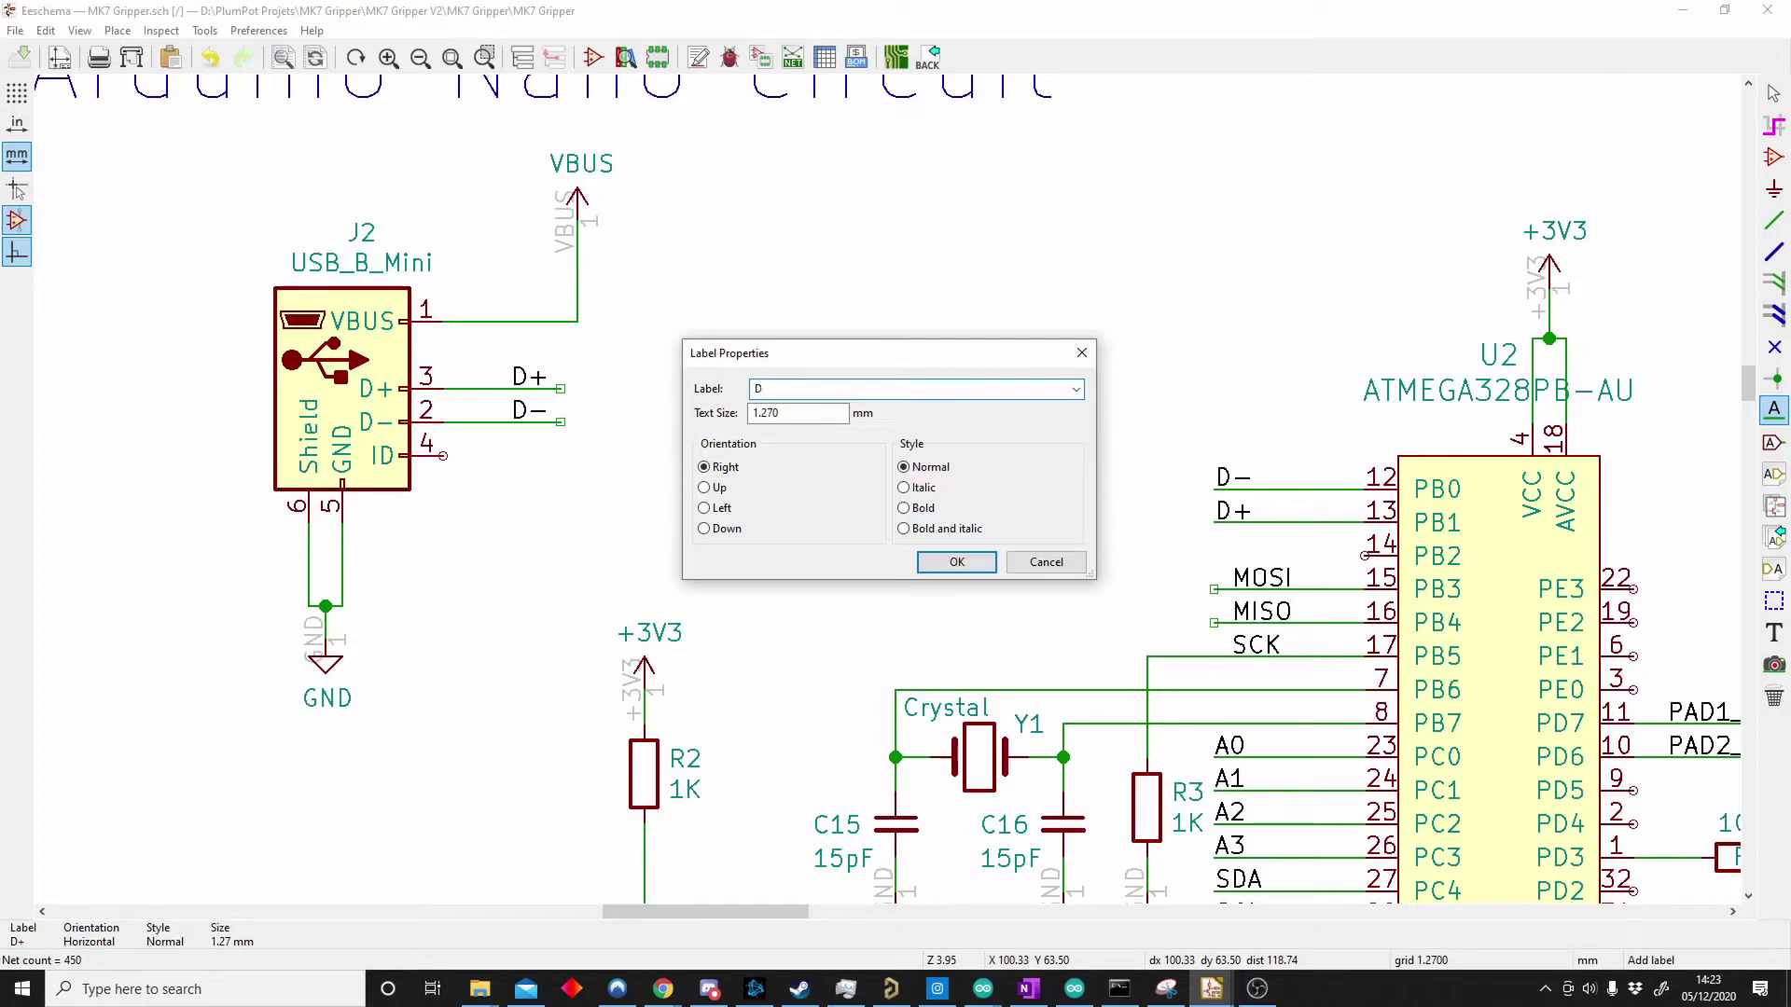
{"action": "key", "text": "Return"}
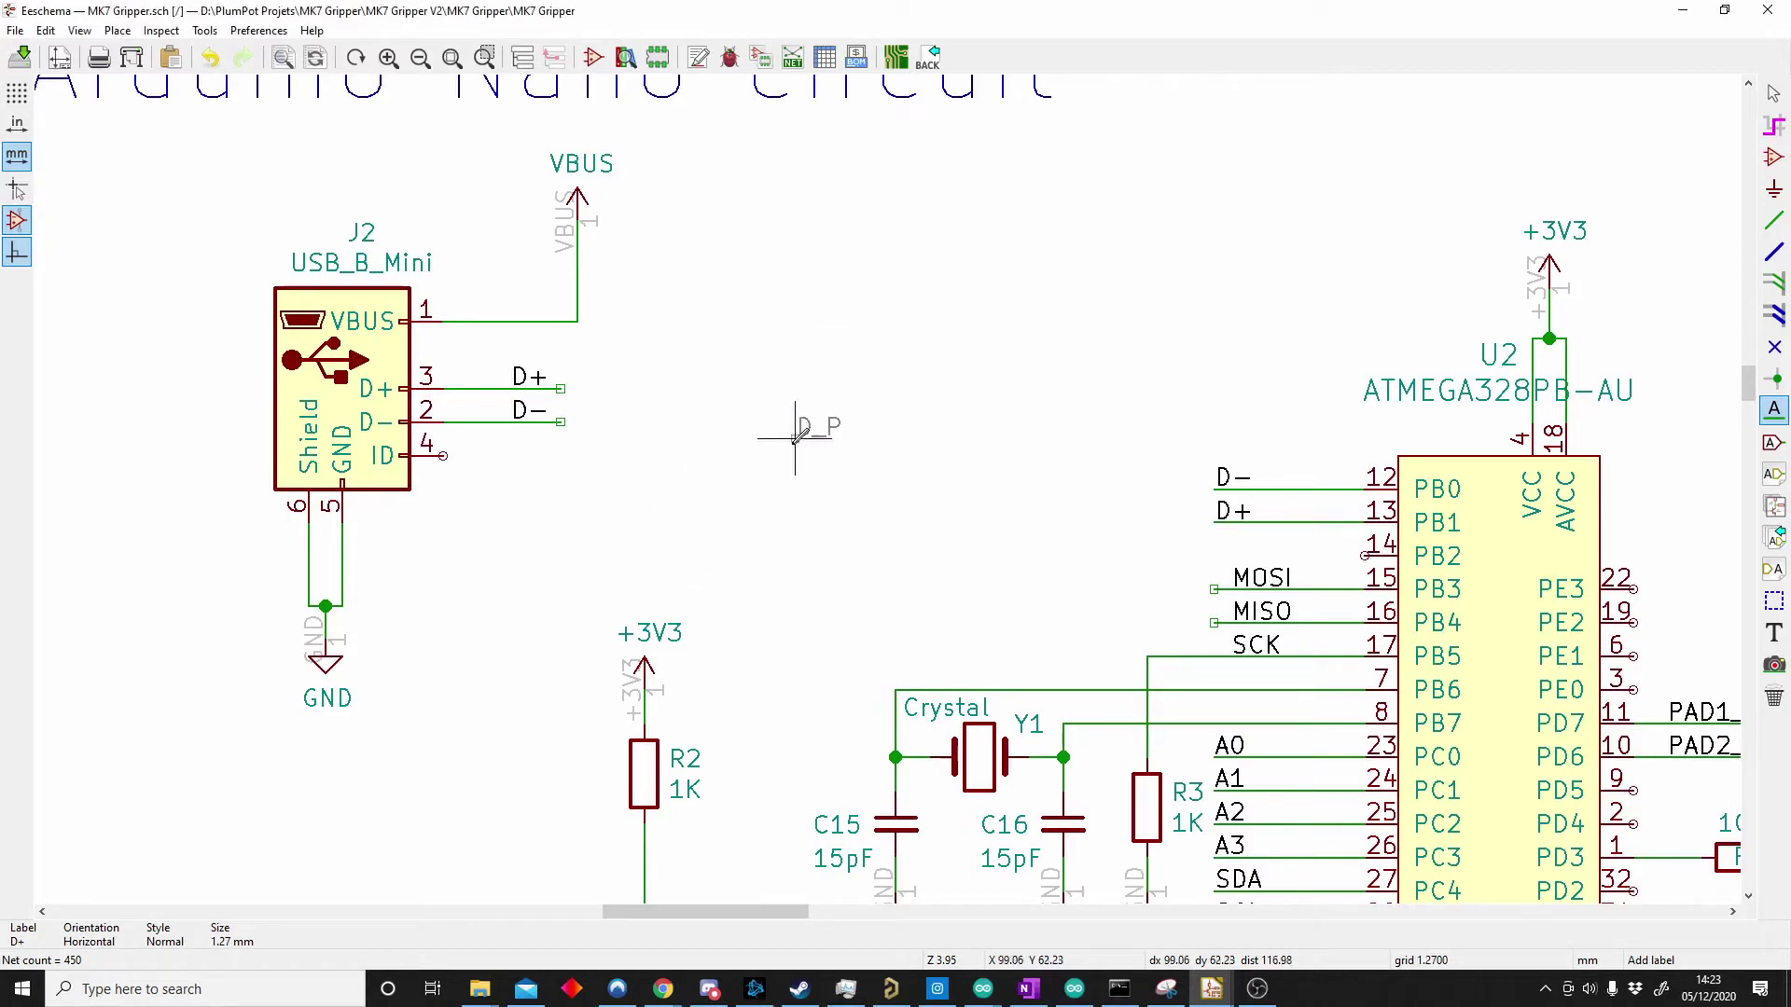
{"action": "left_click", "coordinate": [778, 388]}
{"action": "left_click", "coordinate": [794, 472]}
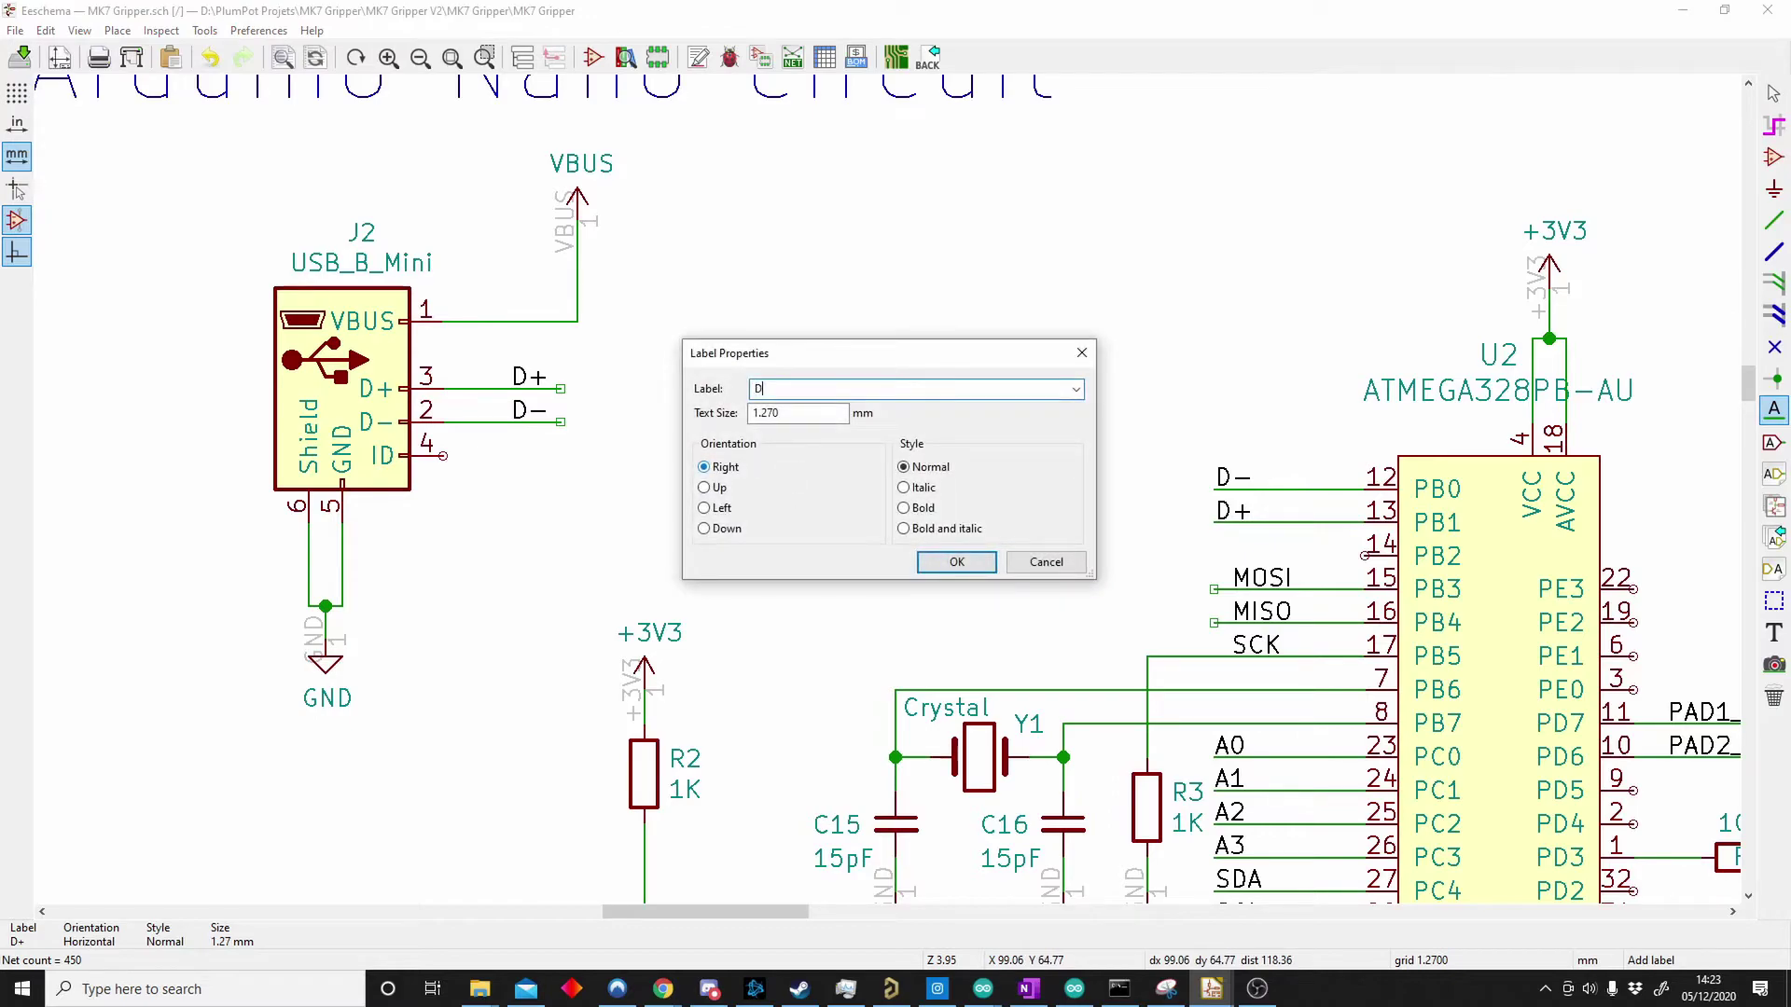
{"action": "key", "text": "Return"}
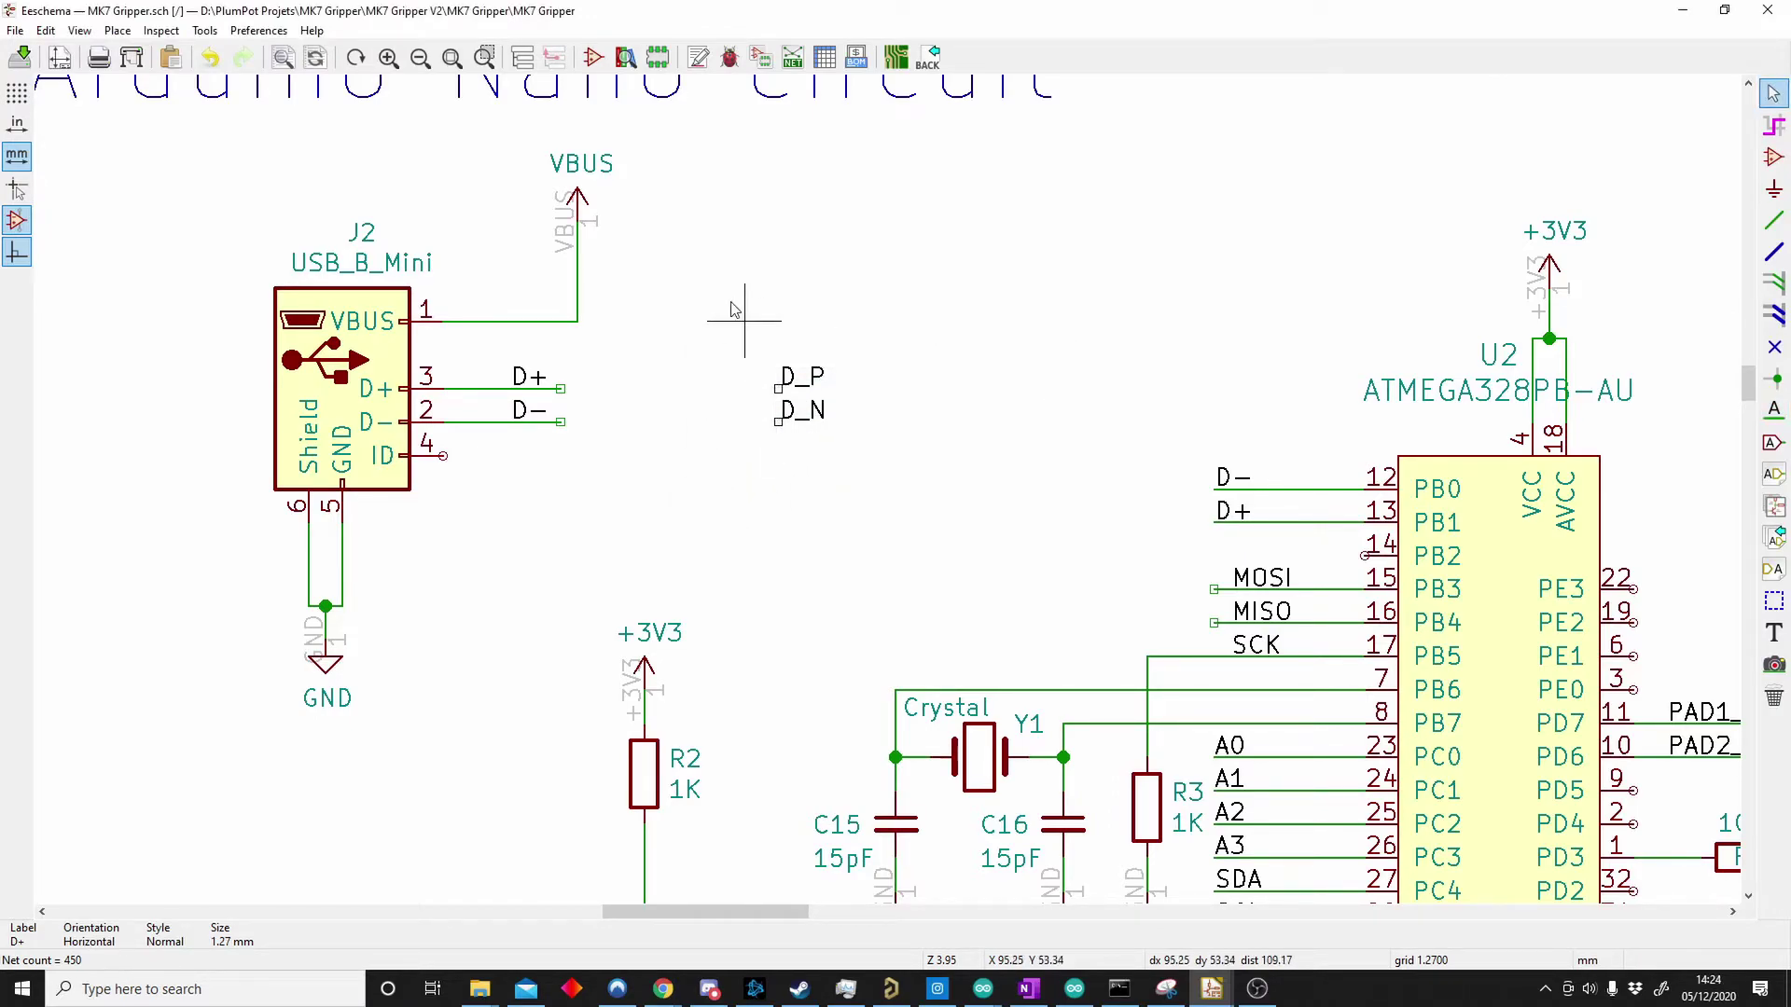
{"action": "mouse_move", "coordinate": [1212, 990]}
{"action": "left_click", "coordinate": [1210, 909]}
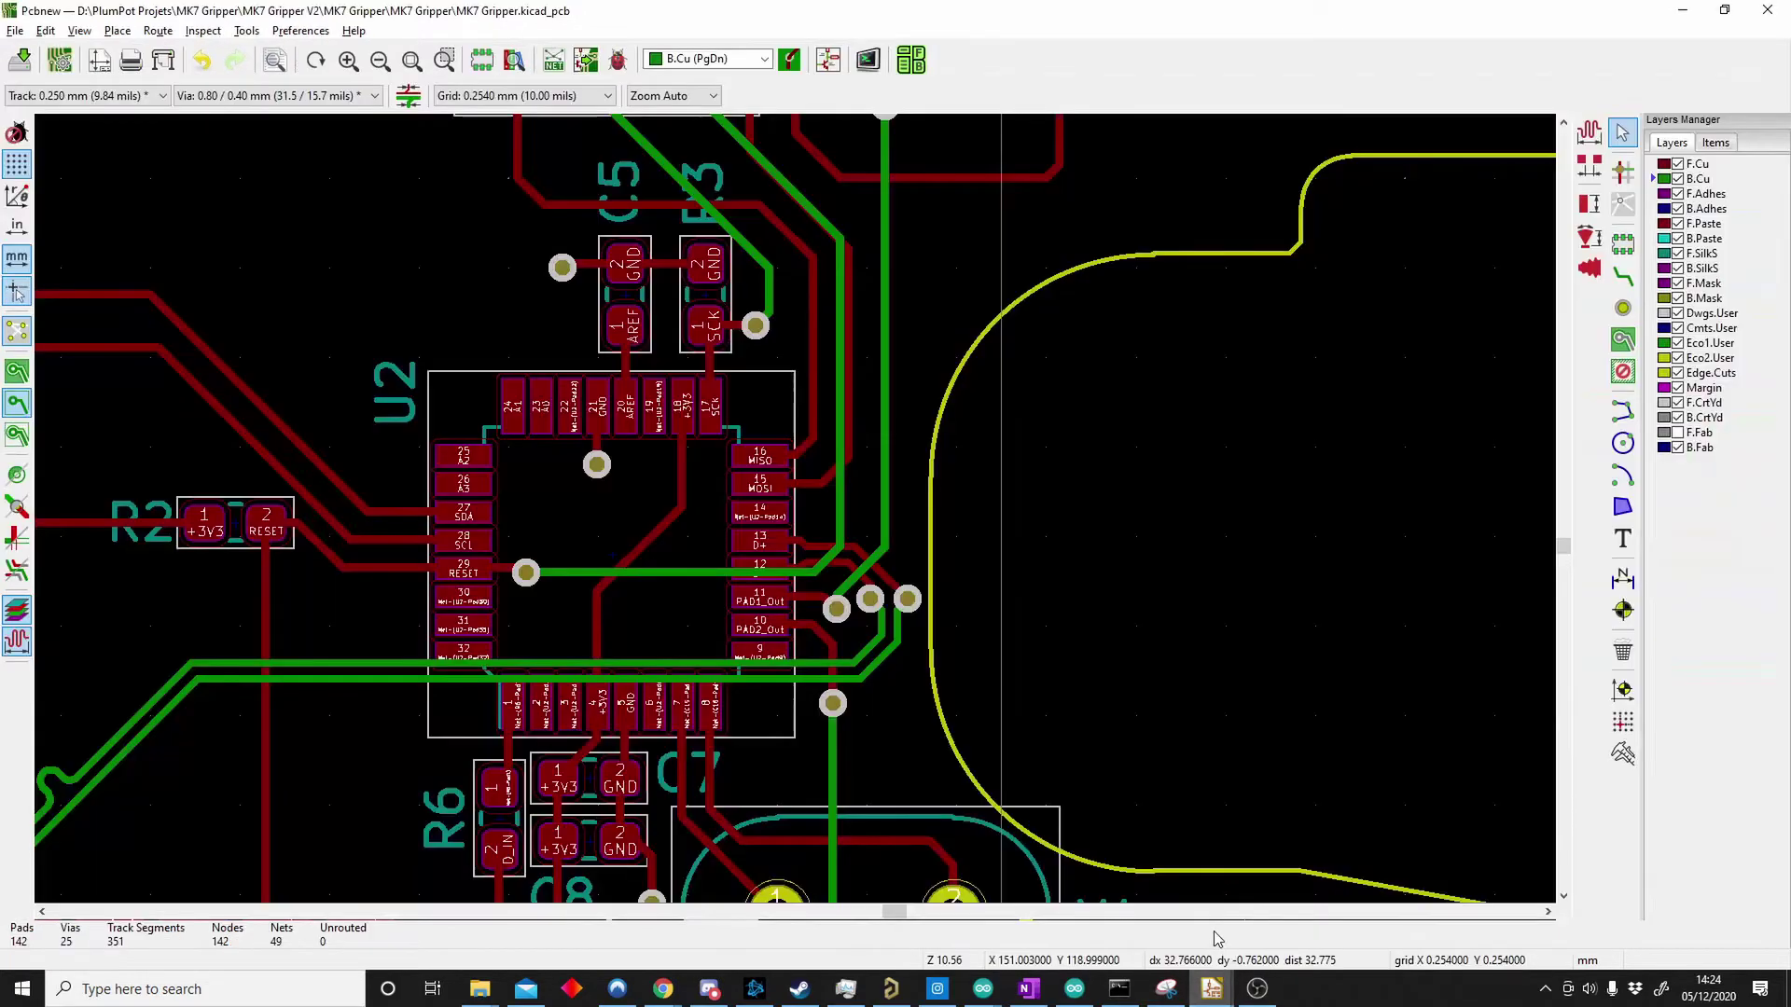
{"action": "middle_click_drag", "start_coordinate": [636, 513], "coordinate": [719, 438]}
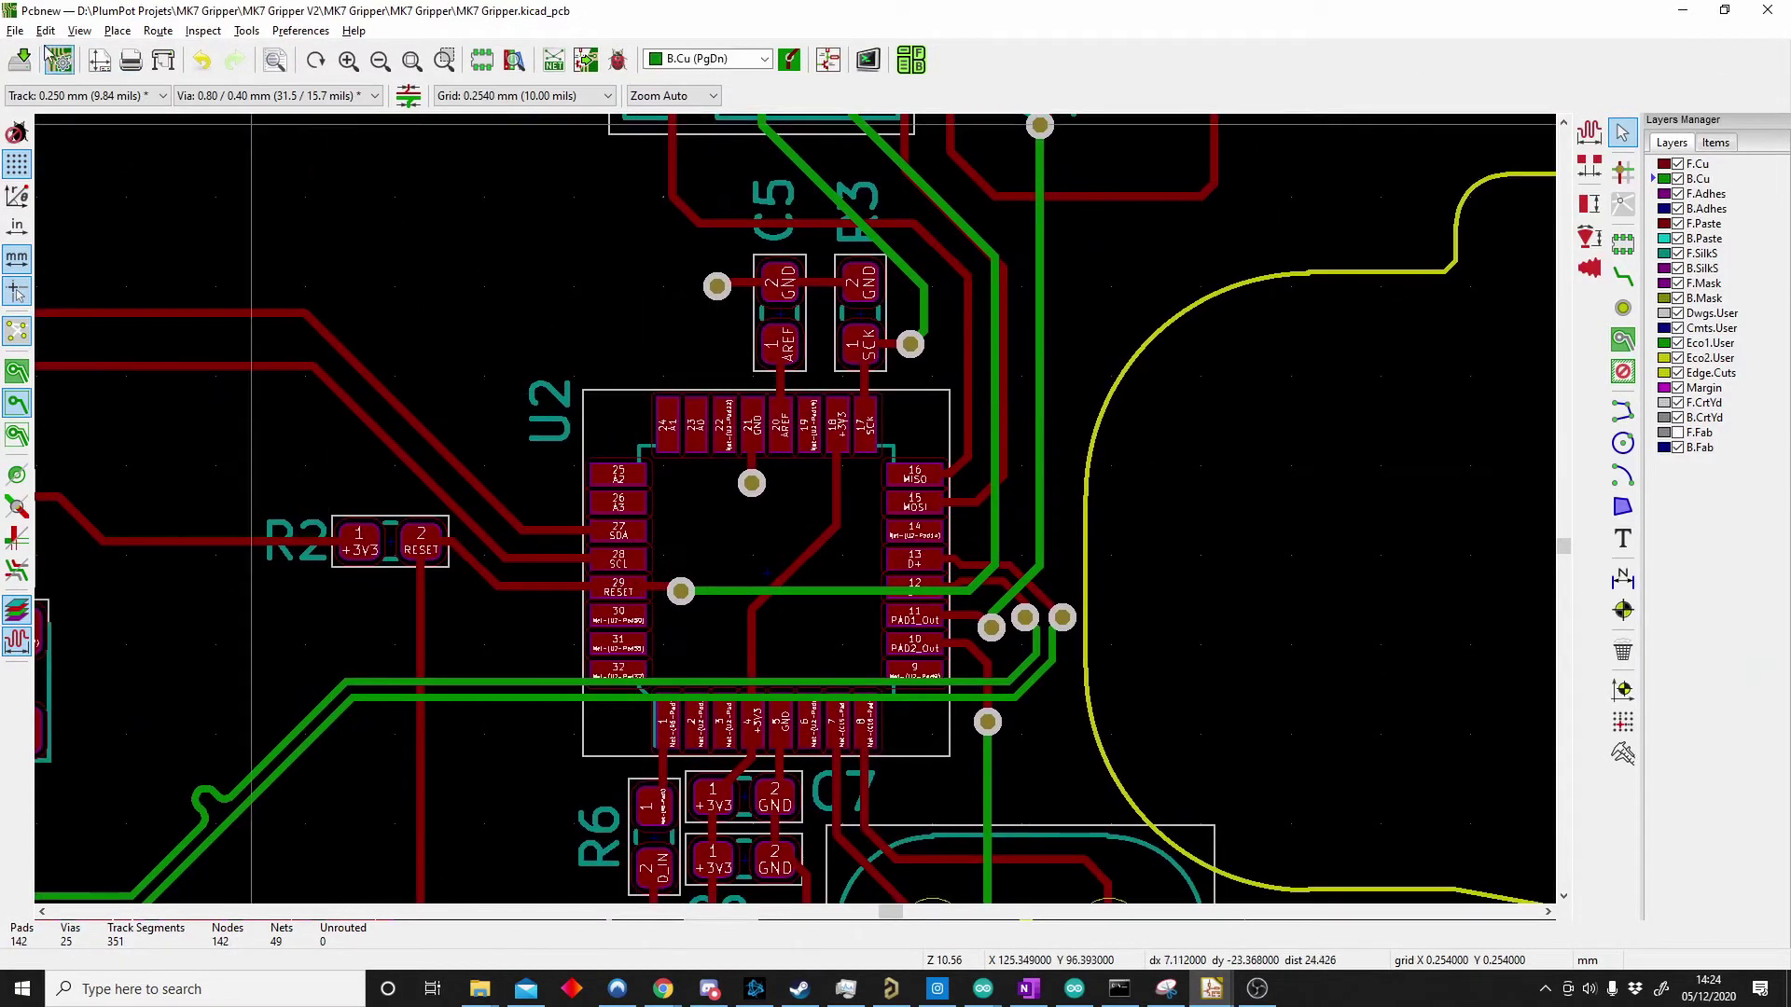
{"action": "left_click", "coordinate": [159, 33]}
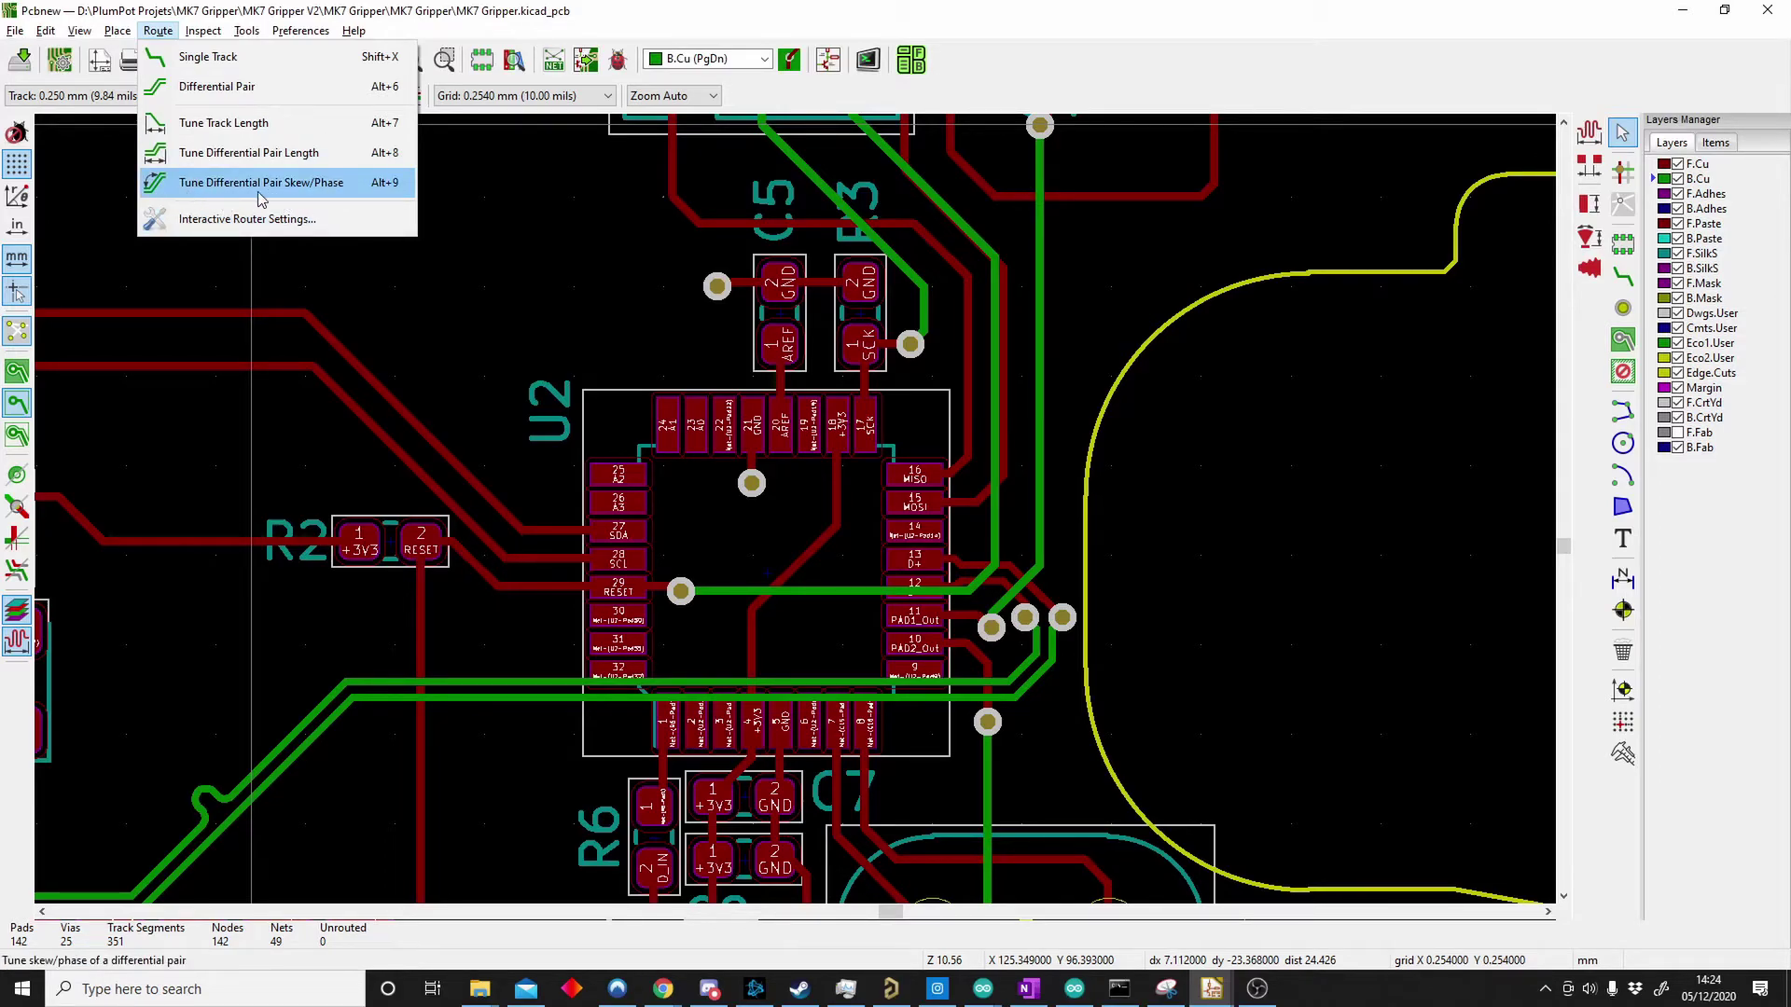
{"action": "left_click", "coordinate": [894, 516]}
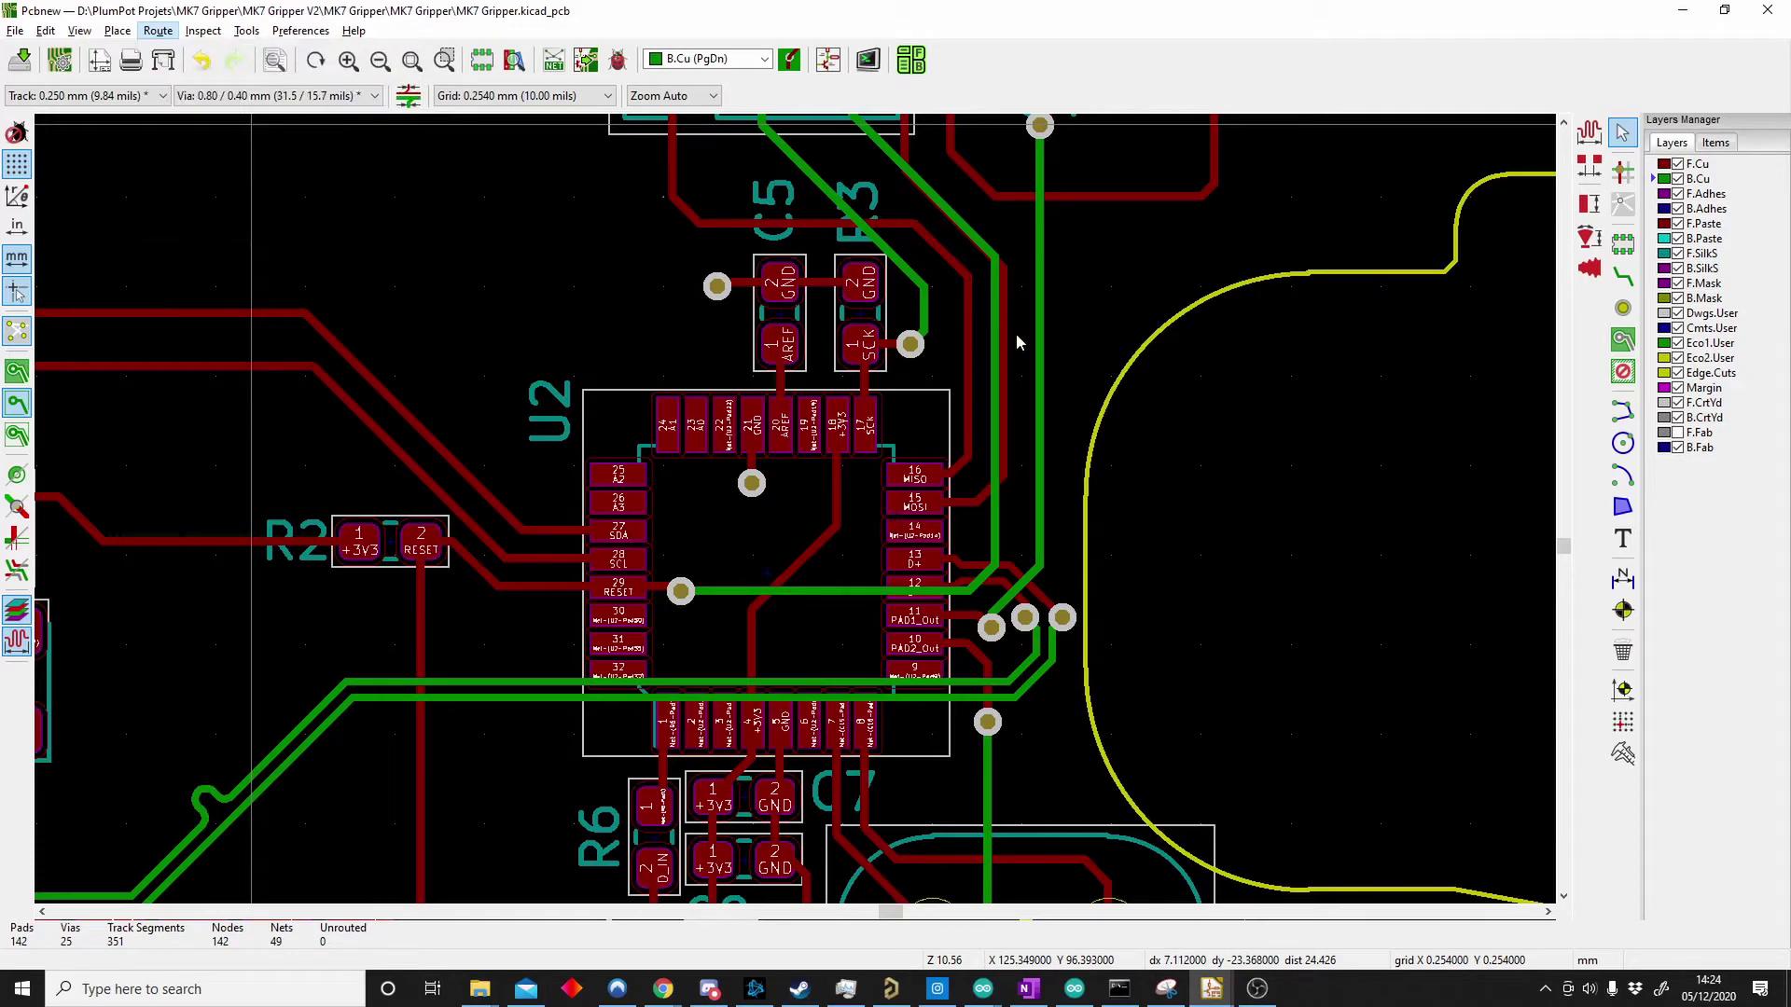
{"action": "scroll", "coordinate": [504, 614], "scroll_direction": "down", "scroll_amount": 4}
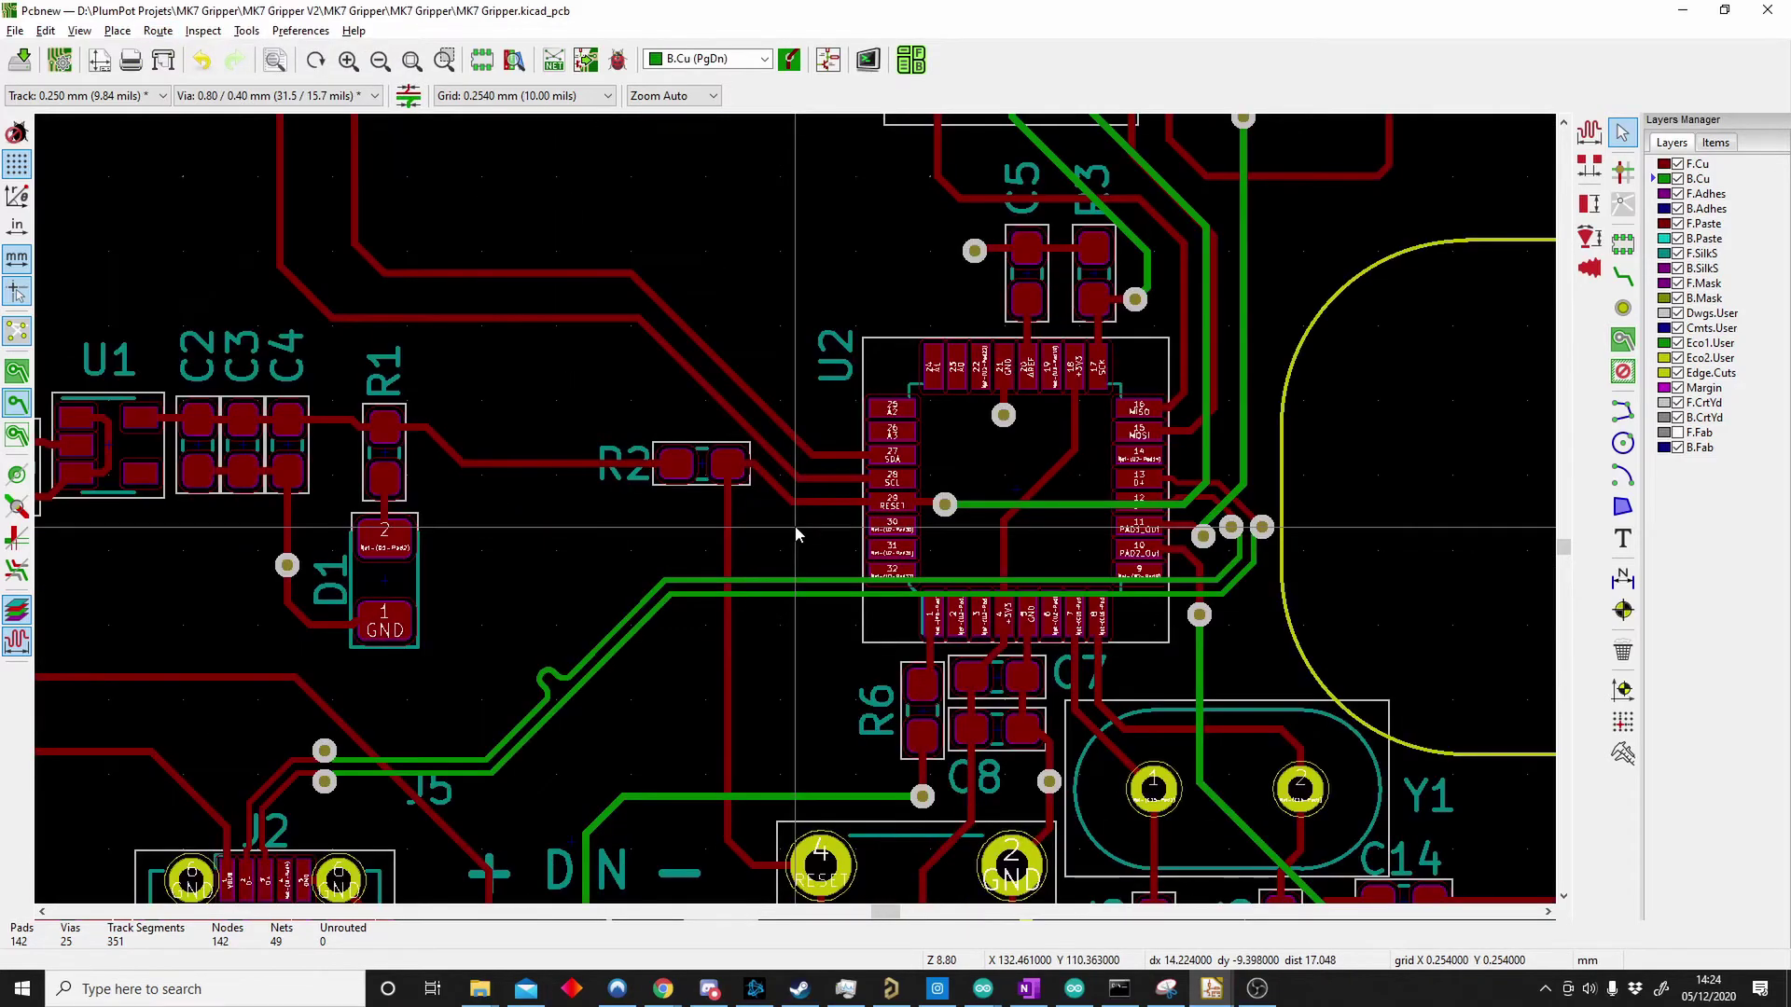
{"action": "scroll", "coordinate": [701, 457], "scroll_direction": "up", "scroll_amount": 1}
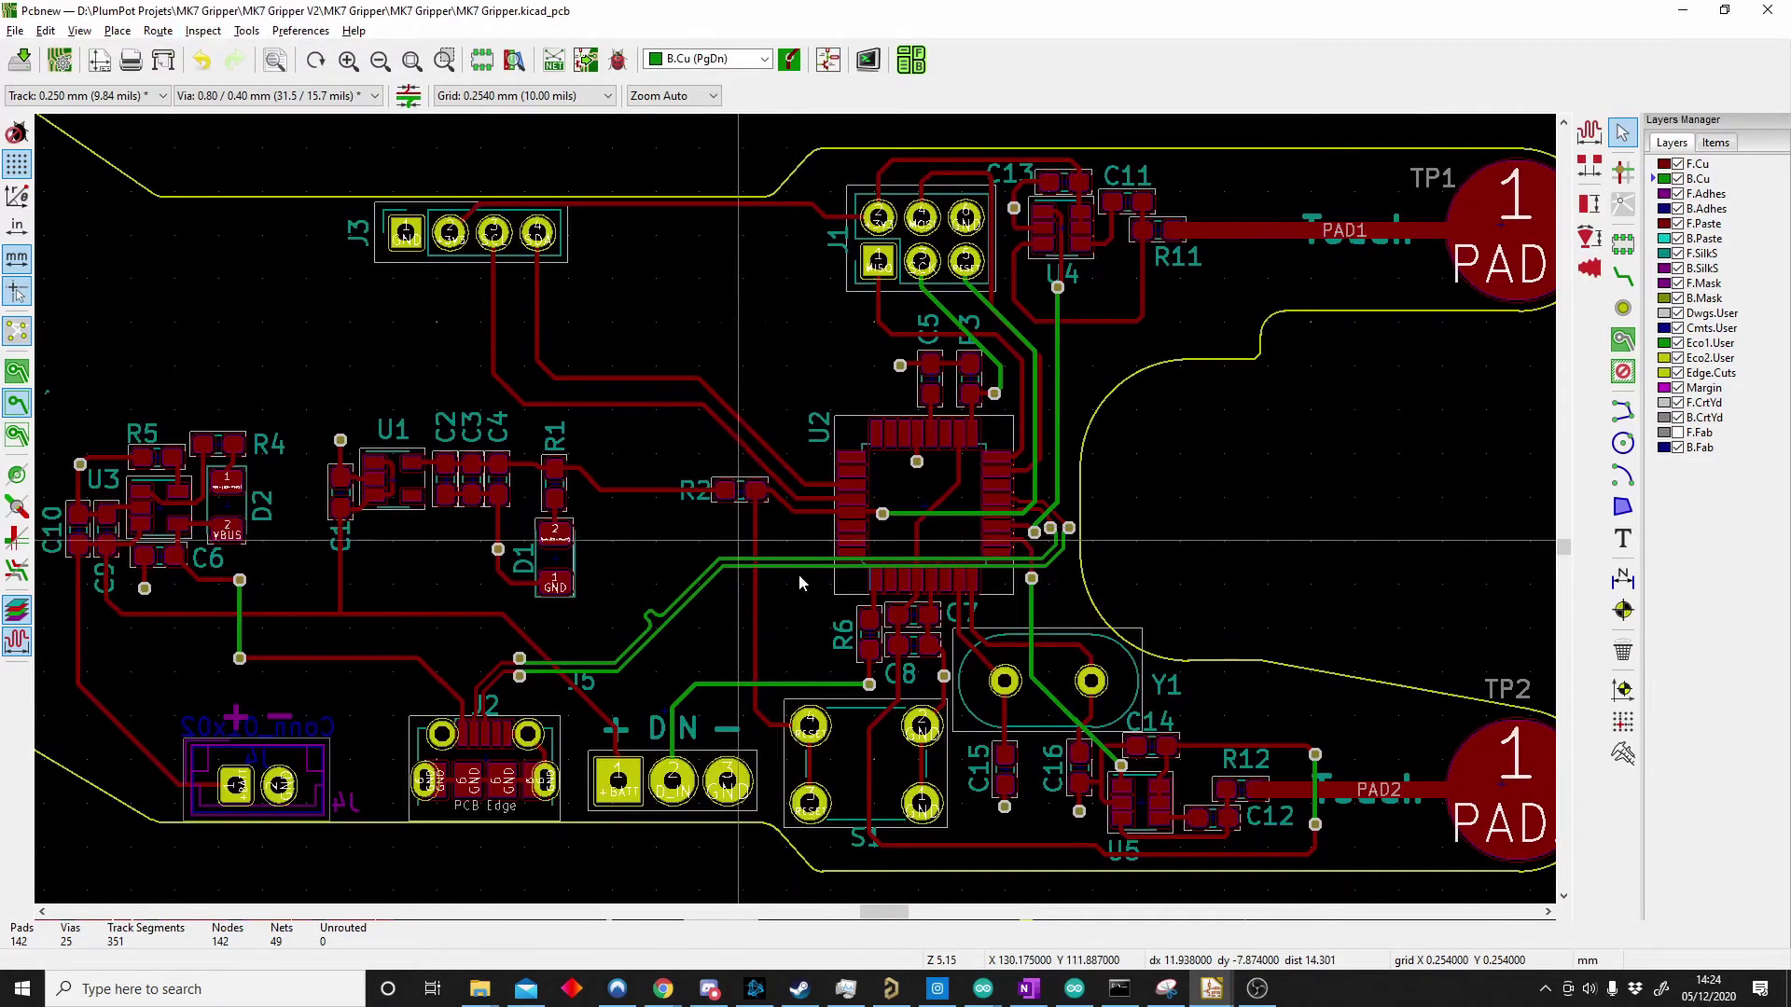
{"action": "scroll", "coordinate": [825, 541], "scroll_direction": "up", "scroll_amount": 2}
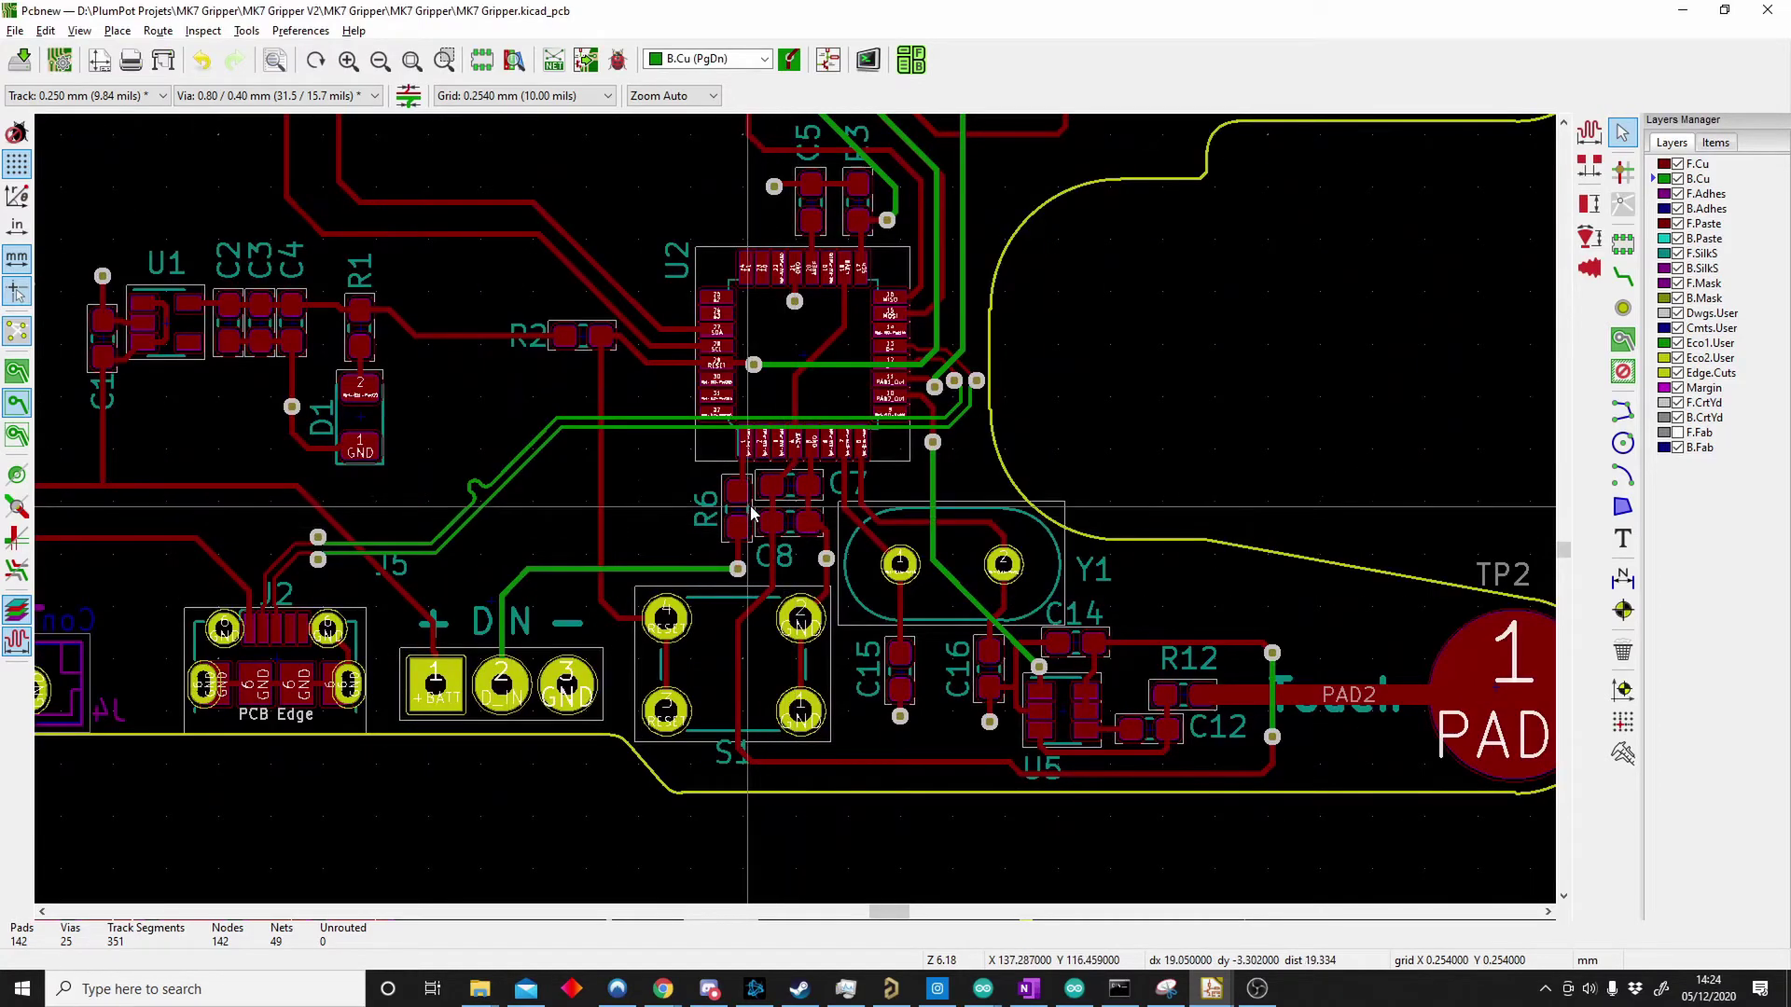
{"action": "scroll", "coordinate": [793, 527], "scroll_direction": "up", "scroll_amount": 1}
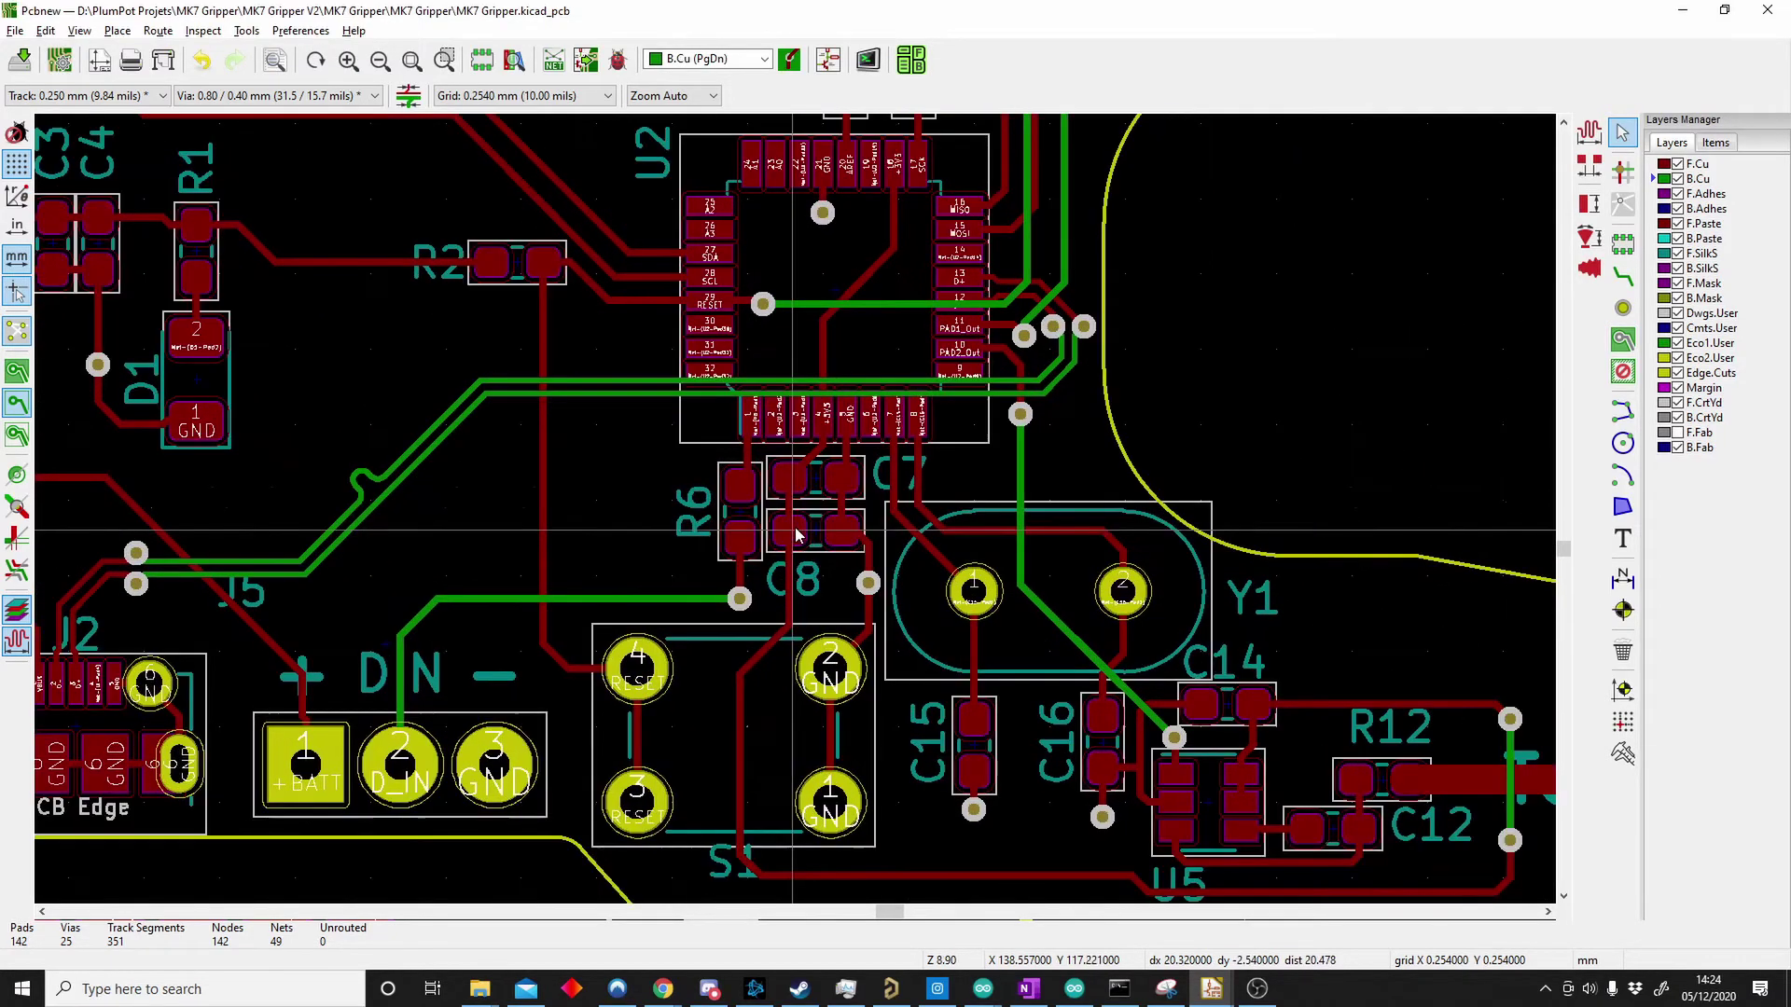
{"action": "scroll", "coordinate": [776, 504], "scroll_direction": "down", "scroll_amount": 1}
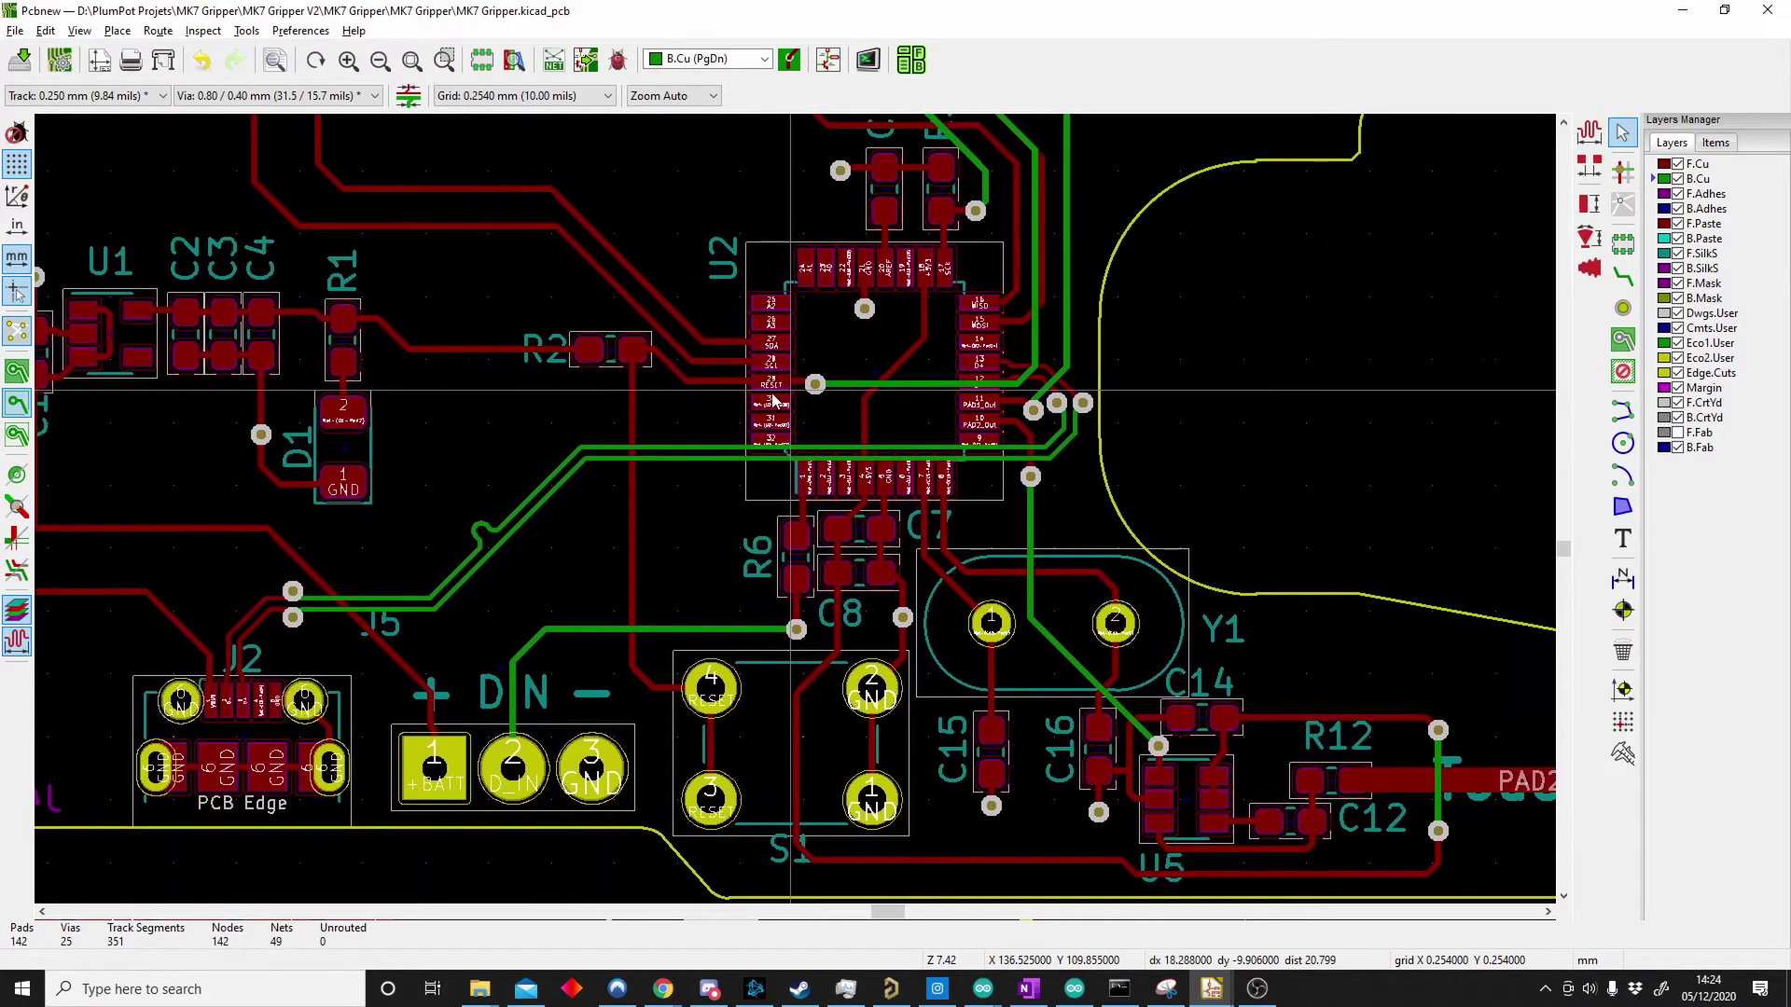
{"action": "scroll", "coordinate": [523, 445], "scroll_direction": "up", "scroll_amount": 1}
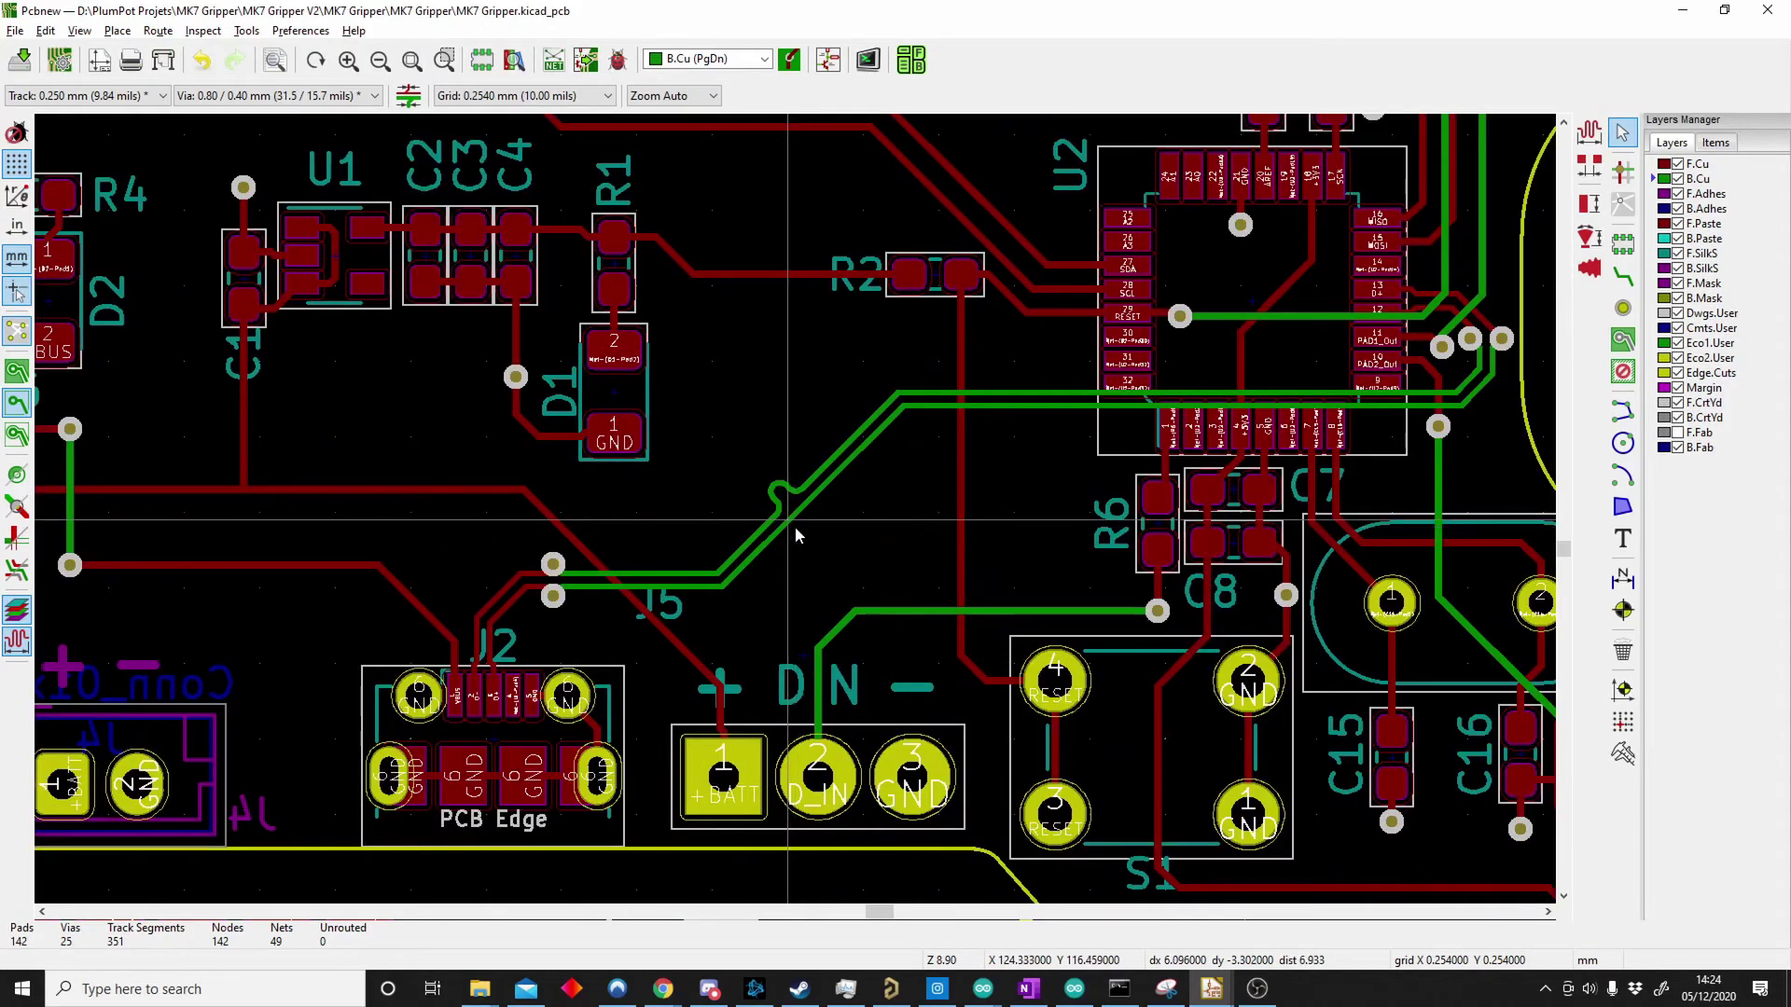
{"action": "scroll", "coordinate": [796, 531], "scroll_direction": "up", "scroll_amount": 1}
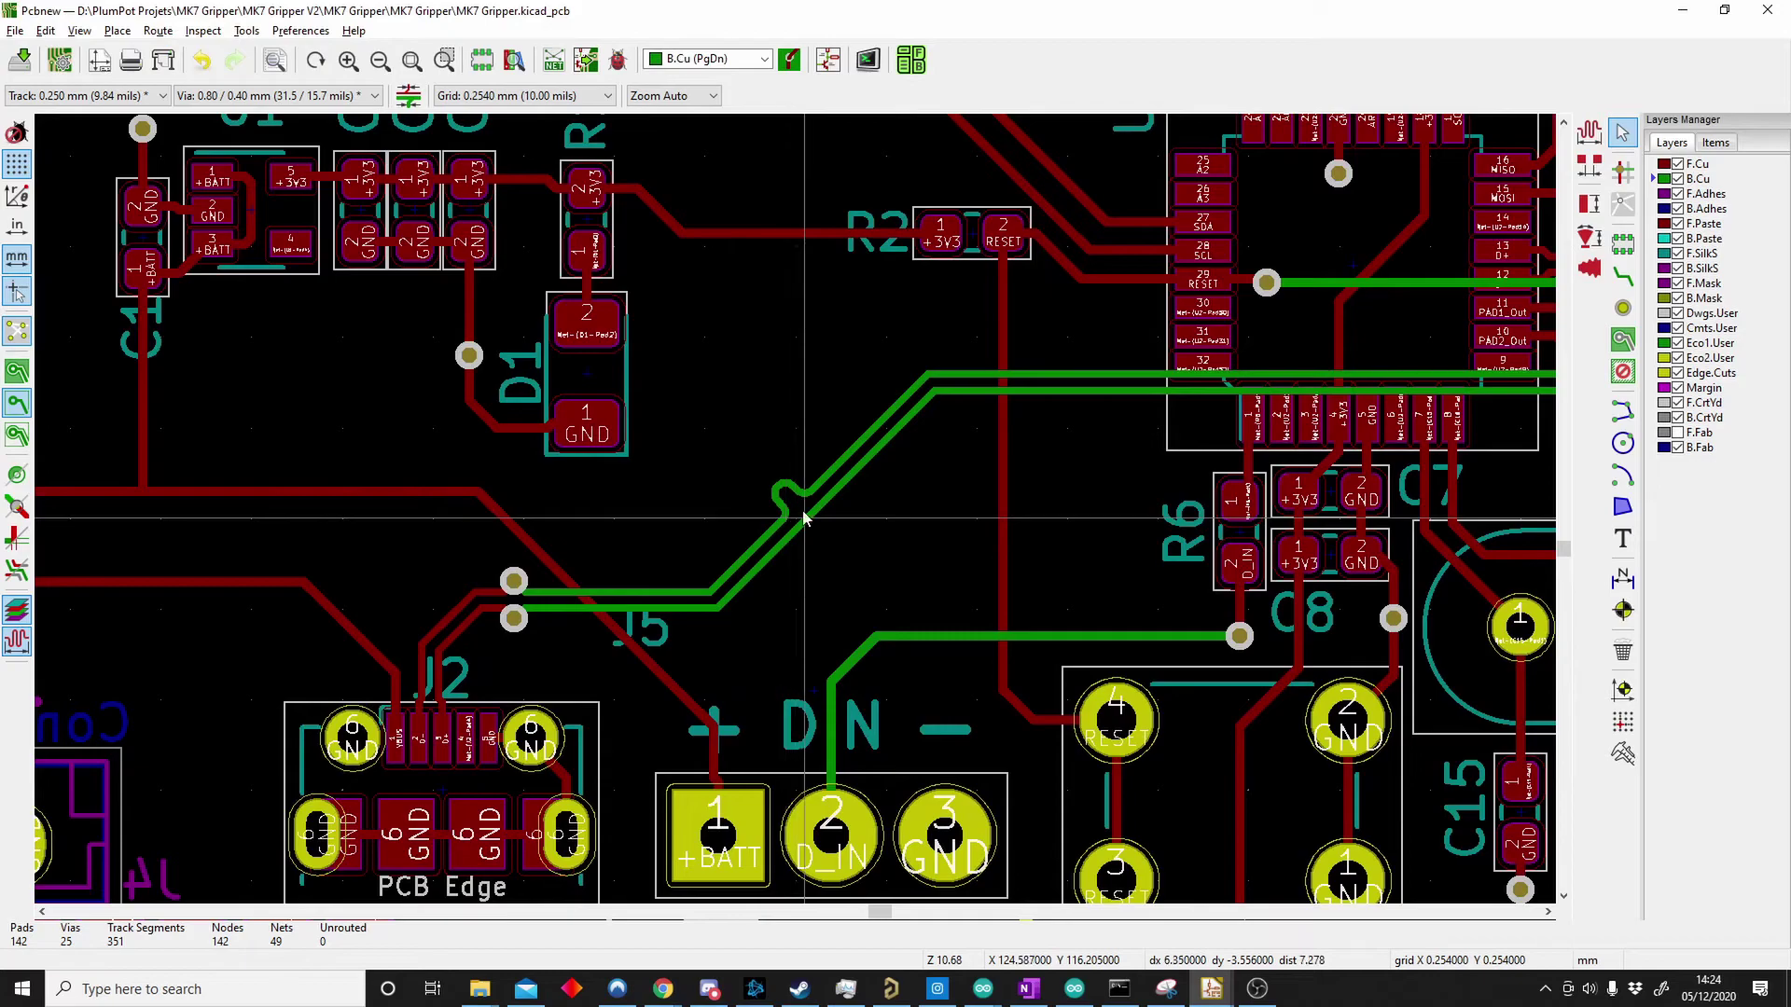
{"action": "middle_click_drag", "start_coordinate": [772, 481], "coordinate": [638, 481]}
{"action": "scroll", "coordinate": [814, 412], "scroll_direction": "down", "scroll_amount": 1}
{"action": "middle_click_drag", "start_coordinate": [949, 556], "coordinate": [694, 652]}
{"action": "middle_click_drag", "start_coordinate": [608, 486], "coordinate": [810, 596]}
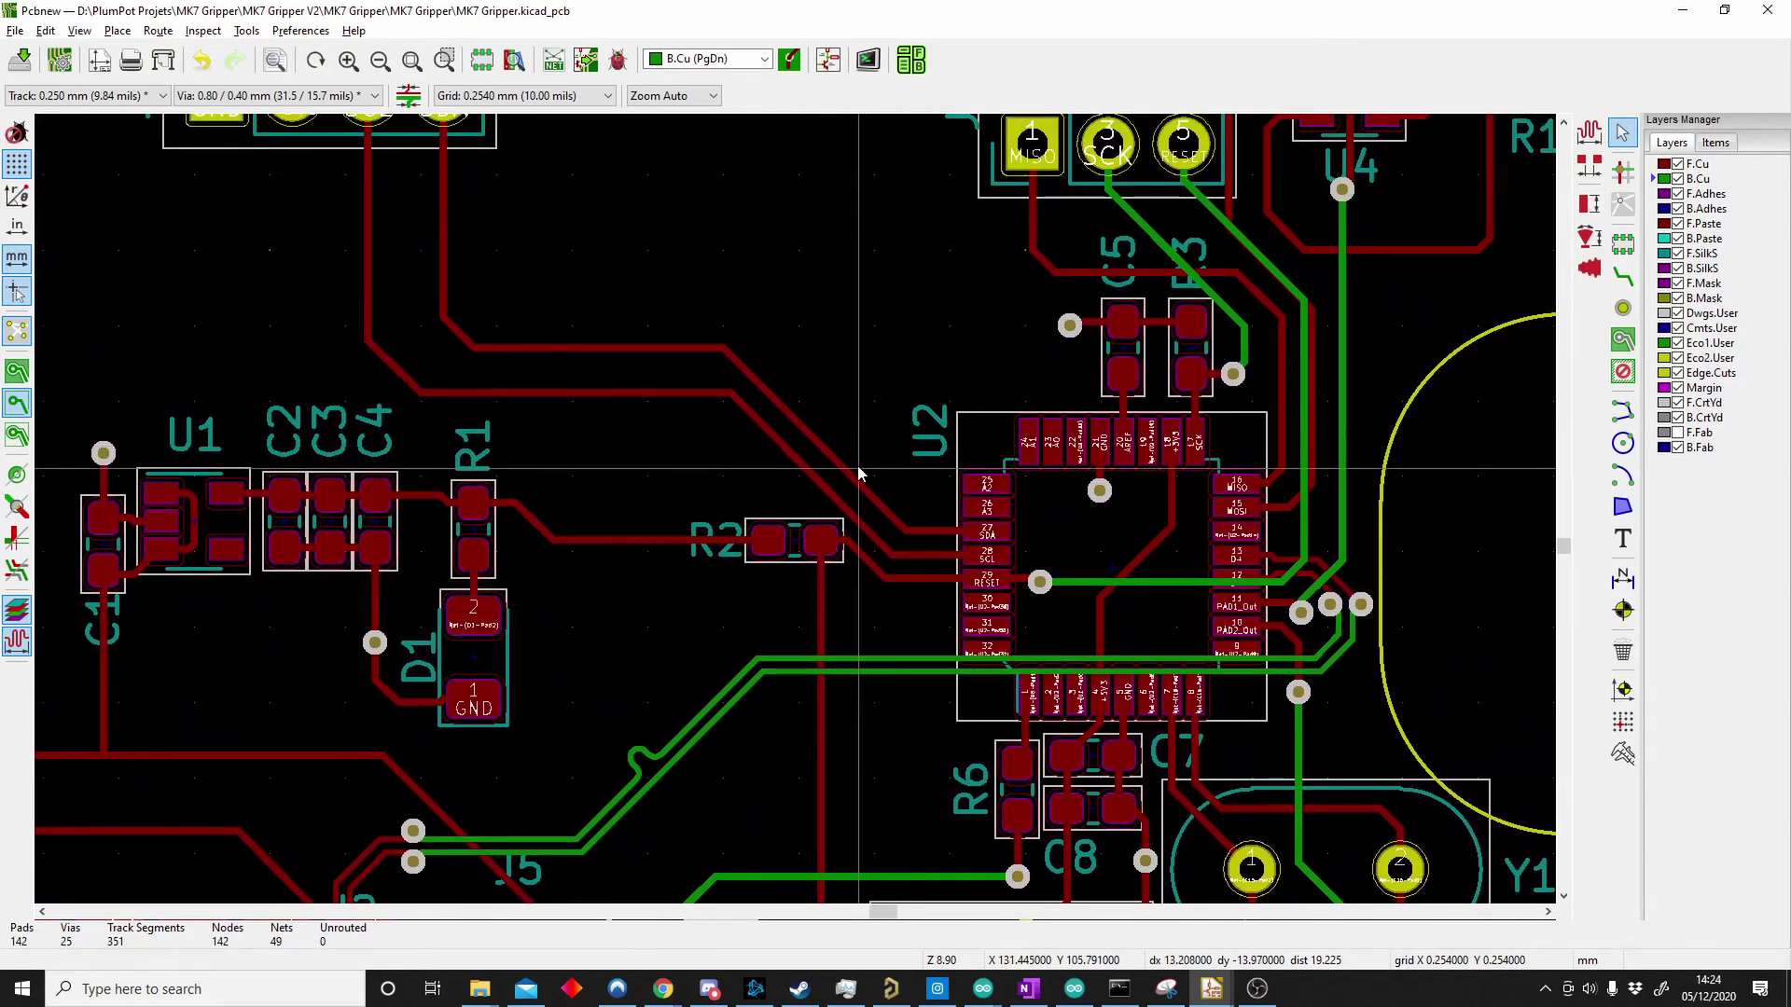
{"action": "middle_click_drag", "start_coordinate": [756, 701], "coordinate": [878, 395]}
{"action": "scroll", "coordinate": [728, 562], "scroll_direction": "down", "scroll_amount": 1}
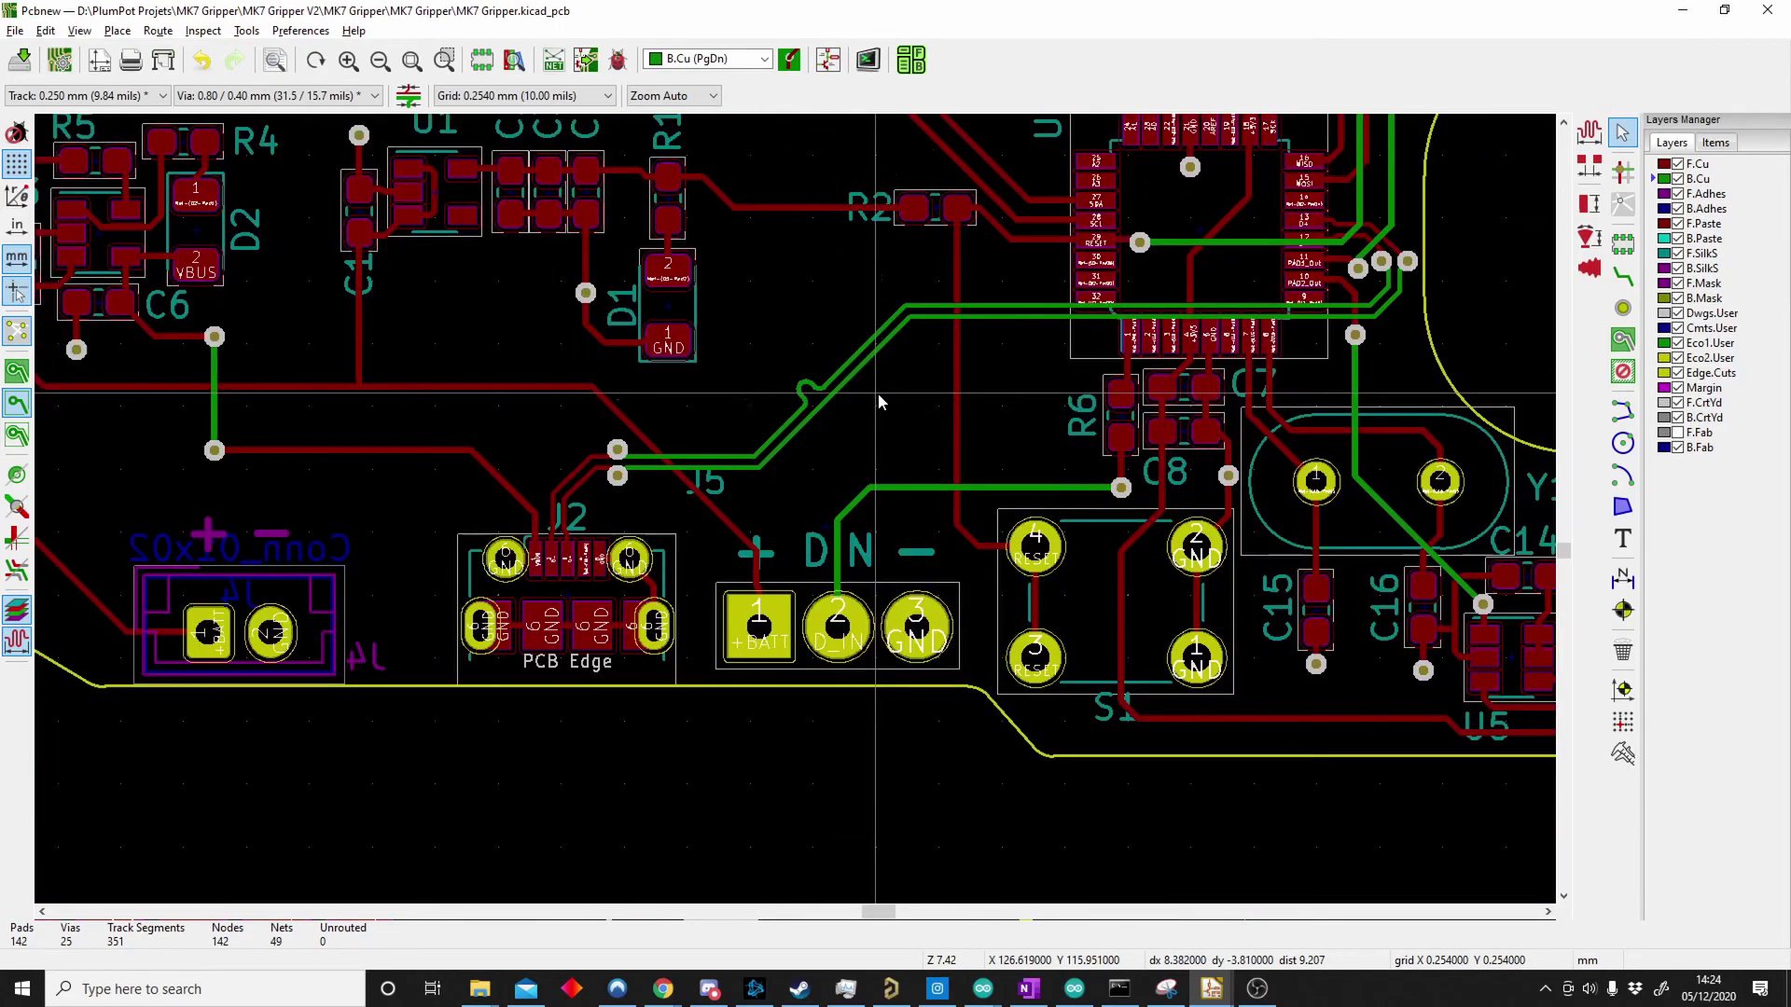